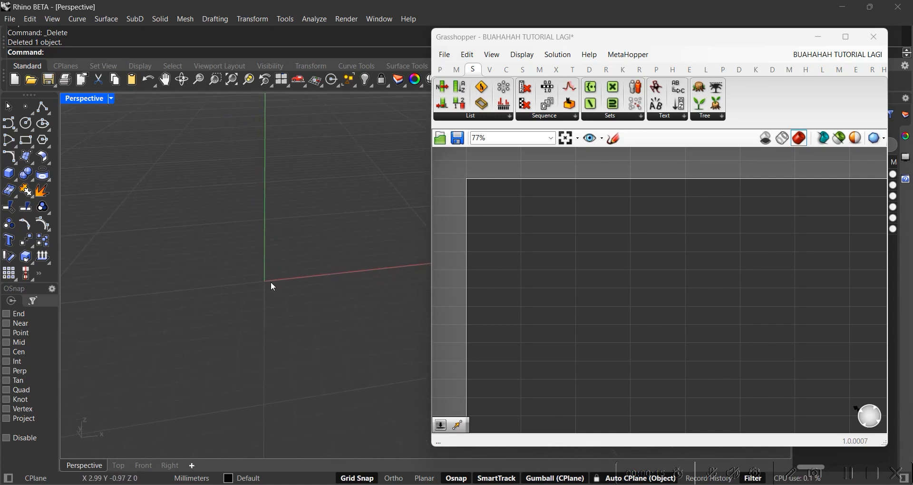
right_drag(250, 222, 292, 343)
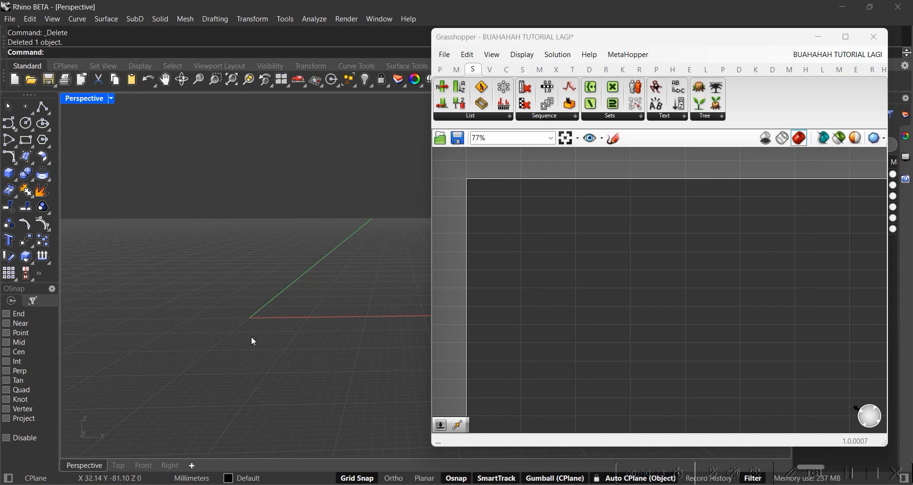
right_drag(339, 354, 323, 277)
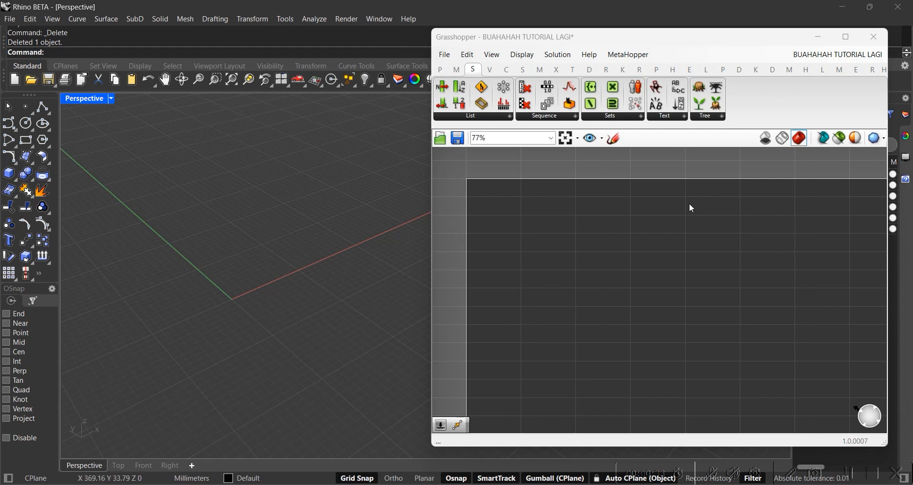
click(557, 116)
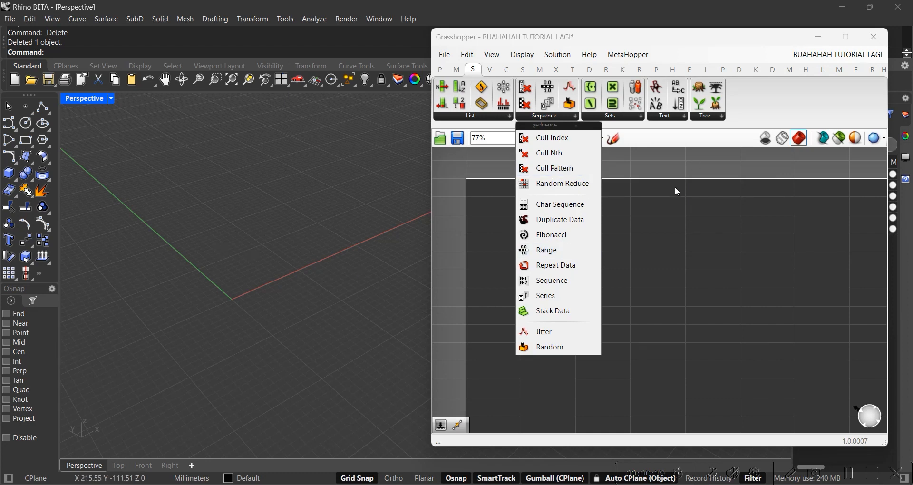
click(689, 213)
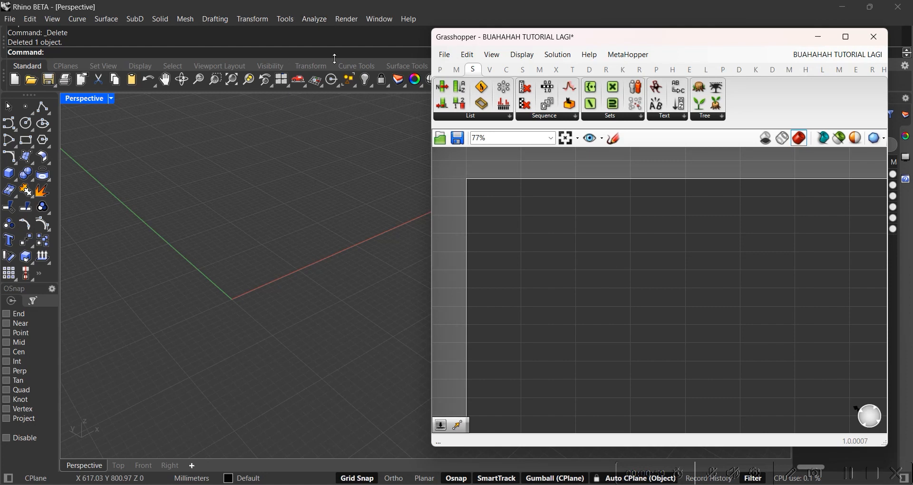
right_drag(177, 316, 268, 352)
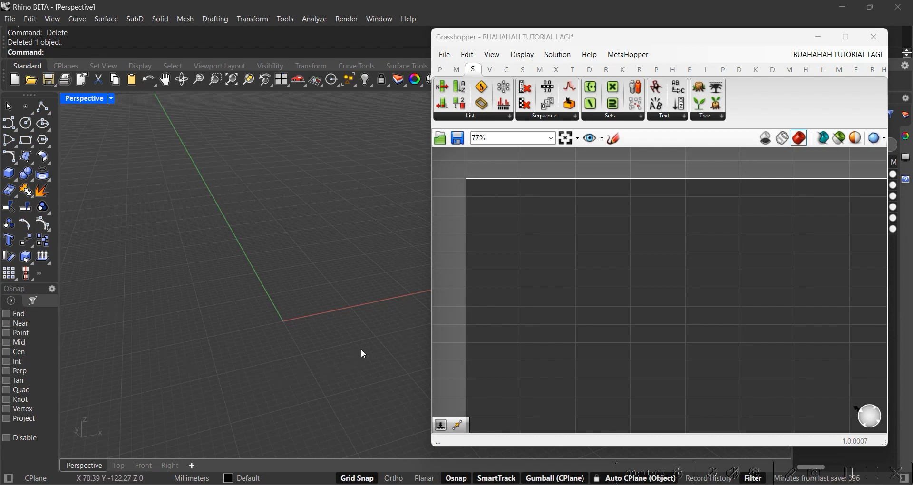
right_drag(225, 271, 231, 189)
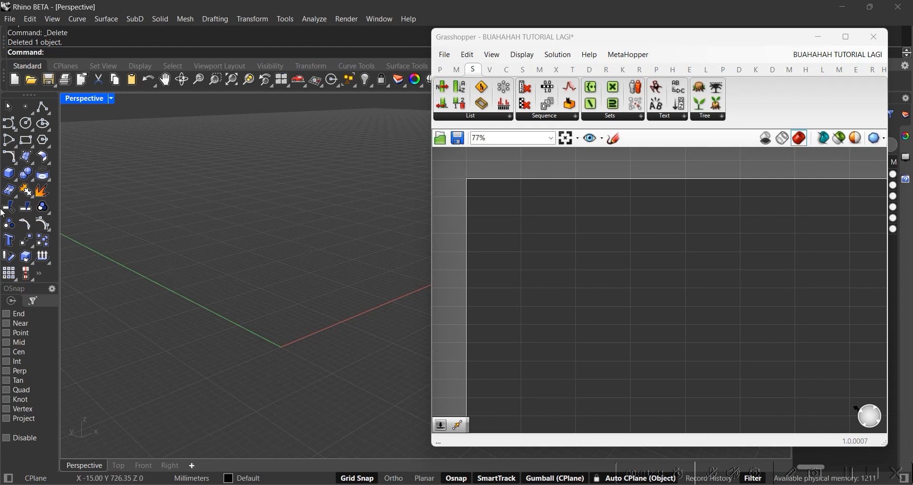
Draw an S-shaped degree-3 control point curve on the ground plane, from X 400 on the X axis to the origin
shift+right_drag(343, 323, 273, 307)
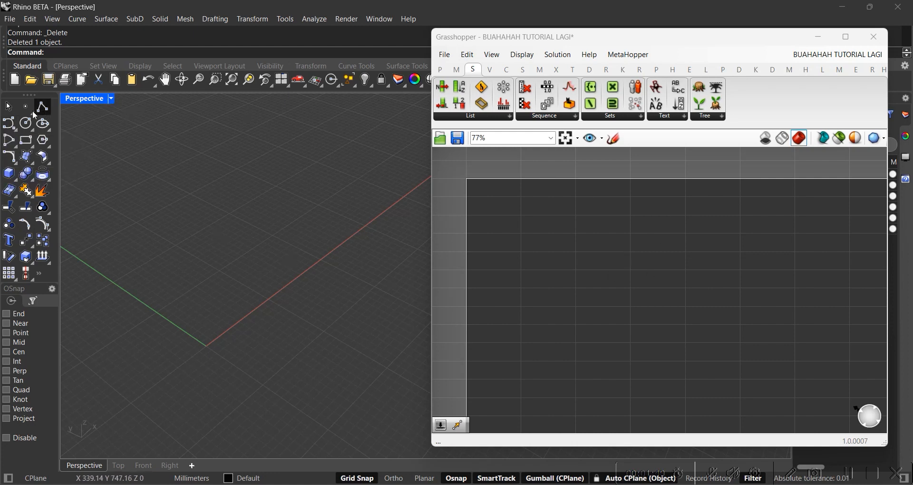
click(8, 125)
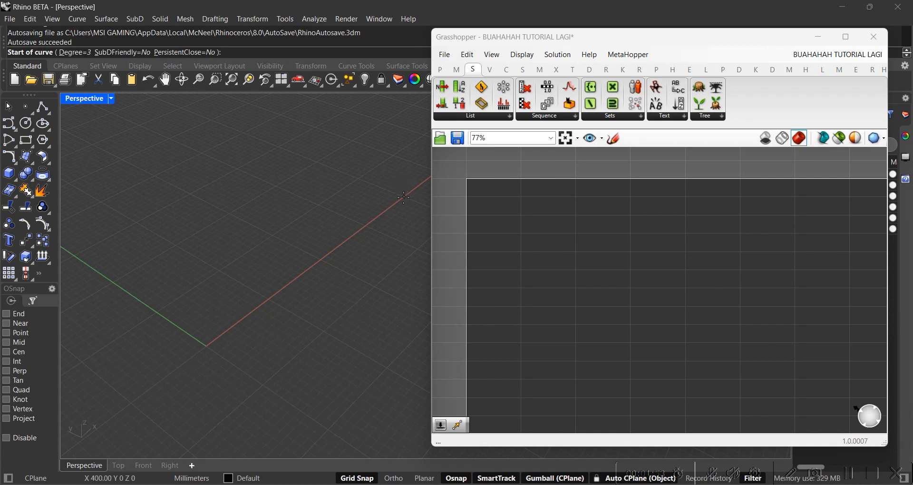
click(404, 197)
click(318, 205)
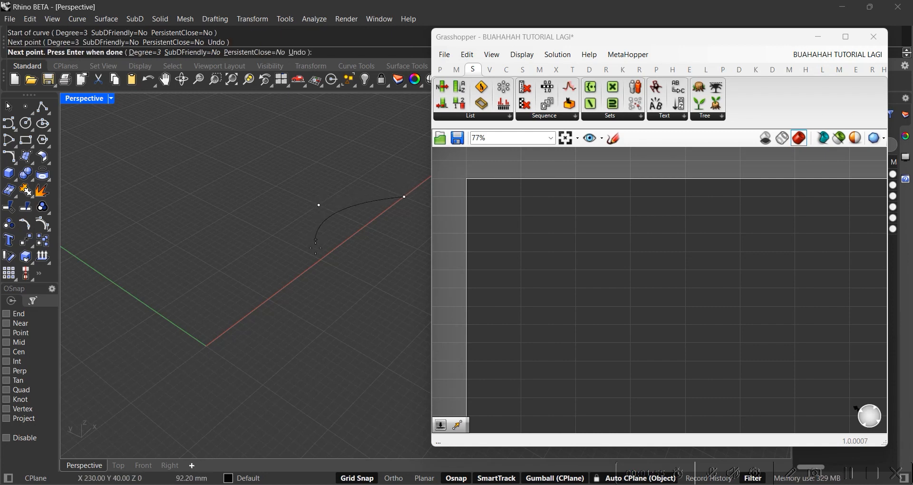
click(322, 260)
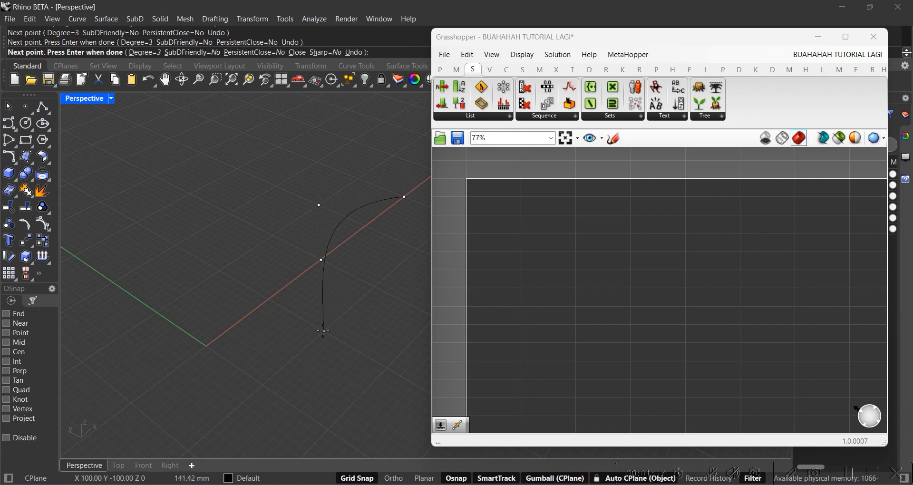
click(324, 332)
click(209, 345)
key(Return)
Examine the S-shaped curve and its control points from several viewing angles in the Perspective viewport
right_drag(212, 281, 288, 345)
scroll(286, 338, down, 4)
click(288, 343)
scroll(271, 236, down, 4)
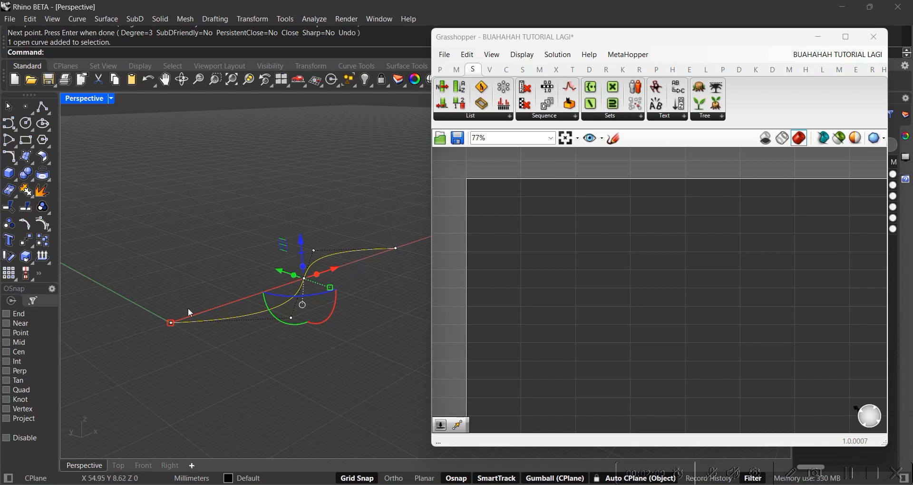
click(285, 196)
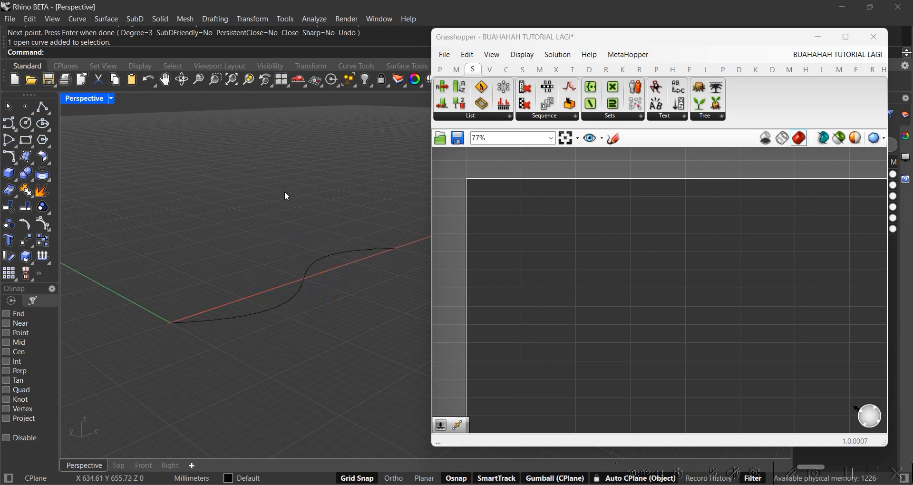
click(359, 255)
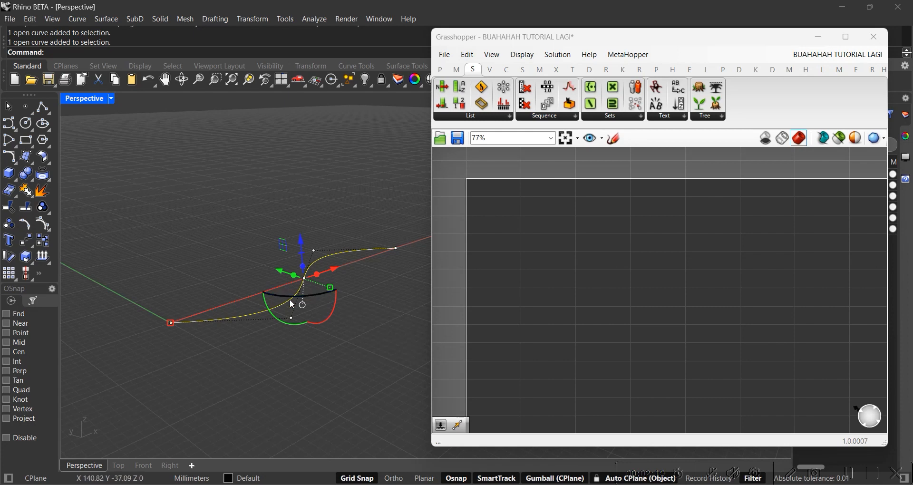
click(192, 286)
right_drag(192, 286, 185, 293)
scroll(352, 236, up, 5)
click(353, 236)
scroll(220, 251, down, 3)
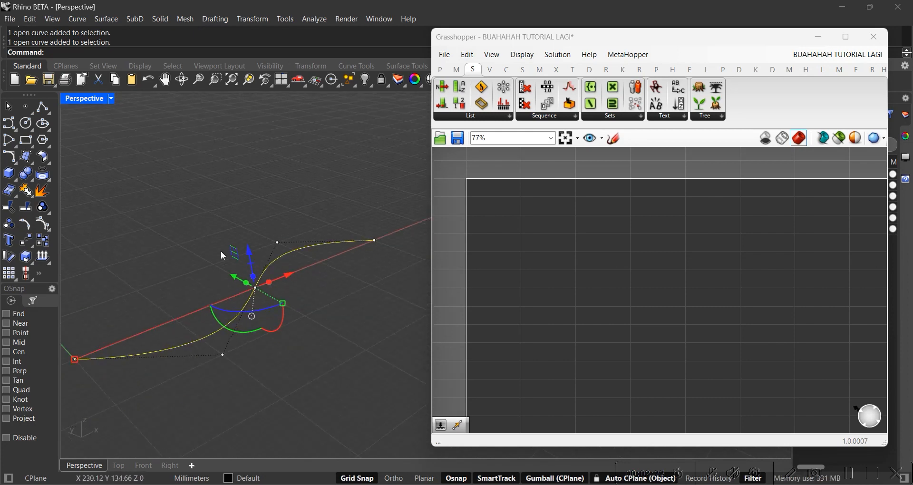
click(202, 222)
right_drag(211, 258, 261, 252)
click(300, 300)
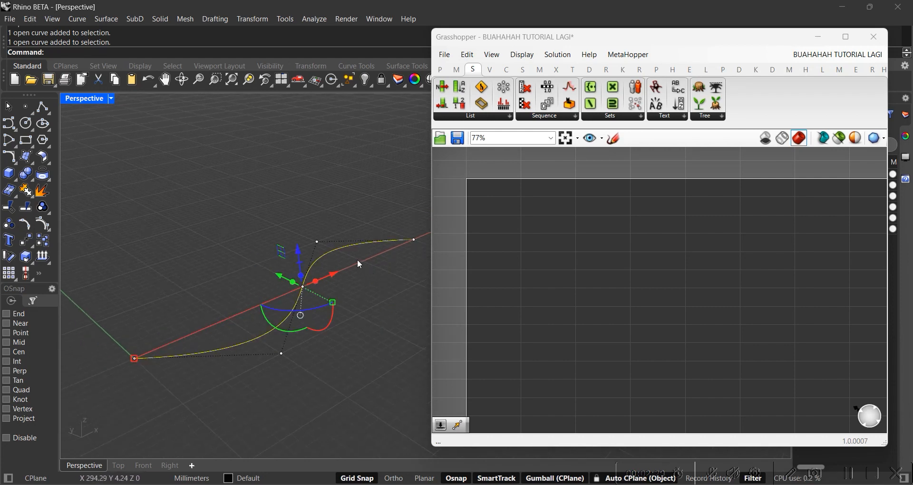
click(368, 272)
right_drag(368, 297, 377, 272)
scroll(480, 183, up, 3)
right_drag(481, 178, 510, 193)
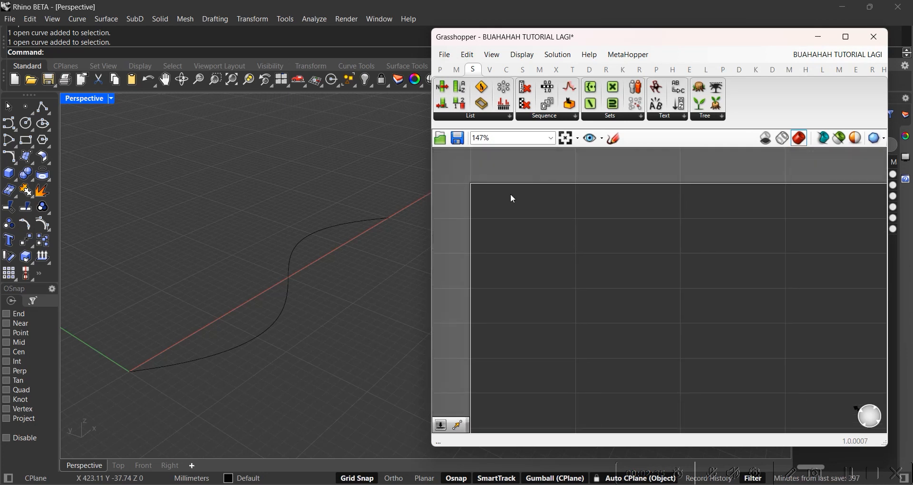
click(364, 221)
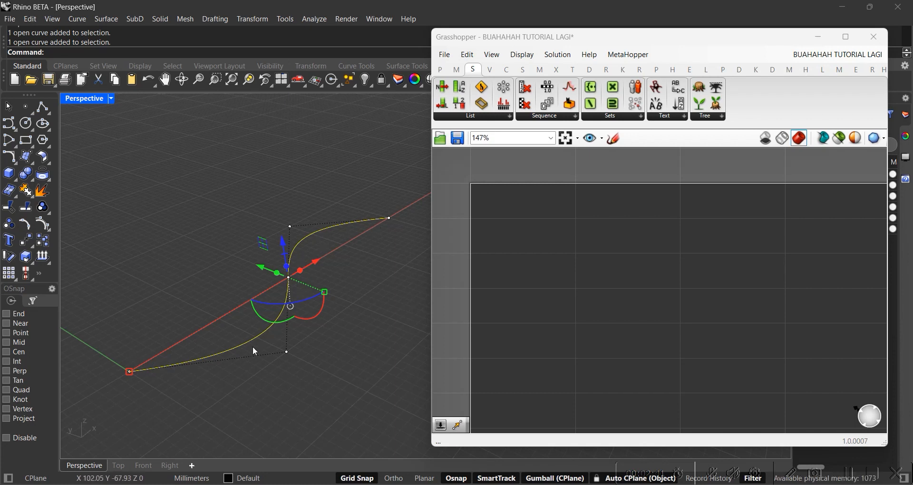
double_click(549, 229)
click(598, 275)
click(357, 289)
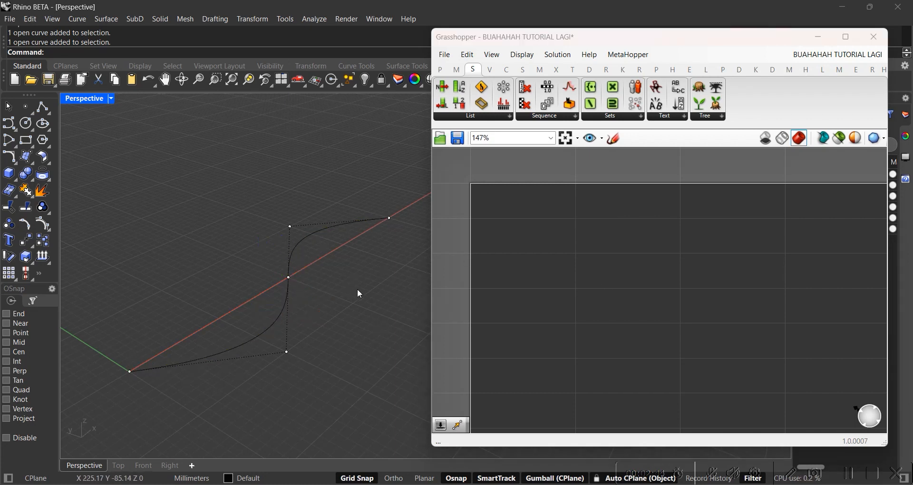
double_click(551, 241)
text(curve)
key(Return)
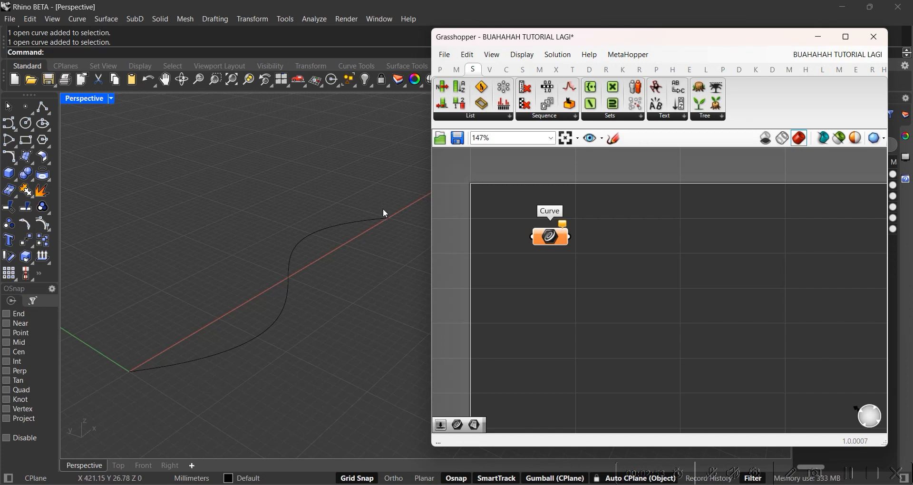
scroll(518, 209, up, 3)
scroll(523, 218, down, 2)
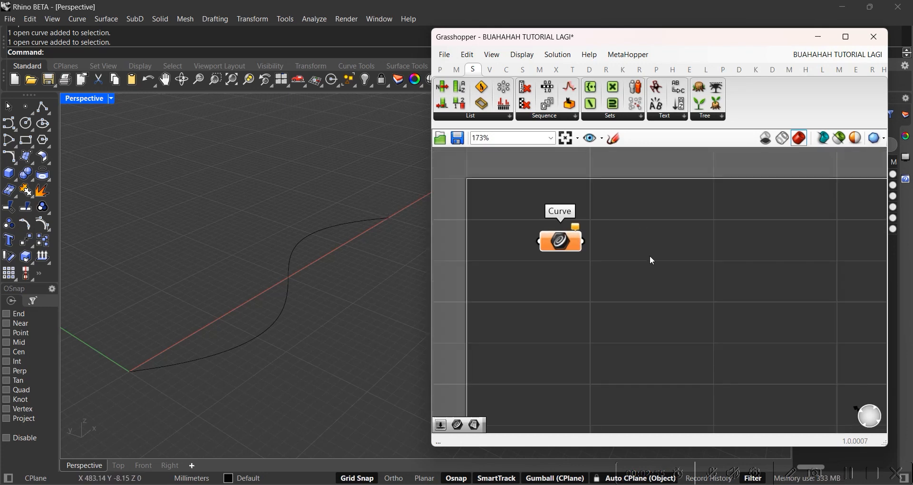
drag(521, 209, 624, 269)
key(Delete)
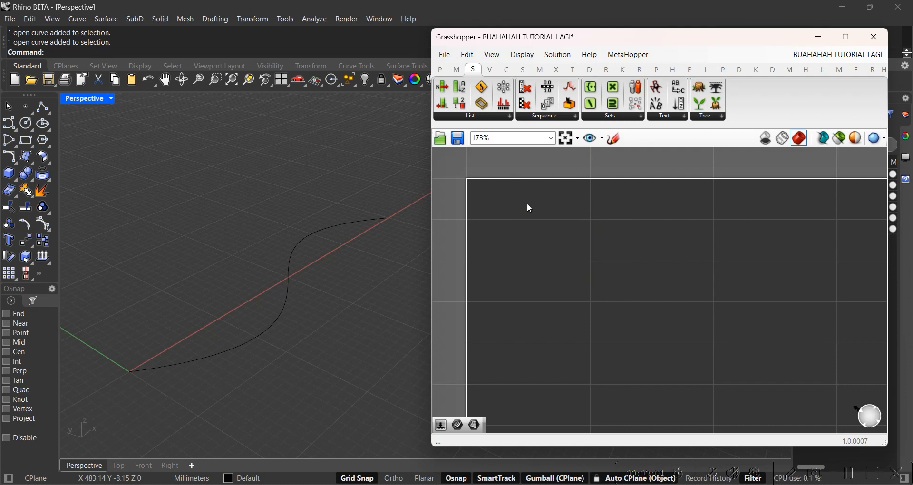
Add a Divide Curve component to the empty Grasshopper canvas and deselect the Rhino curve
click(323, 227)
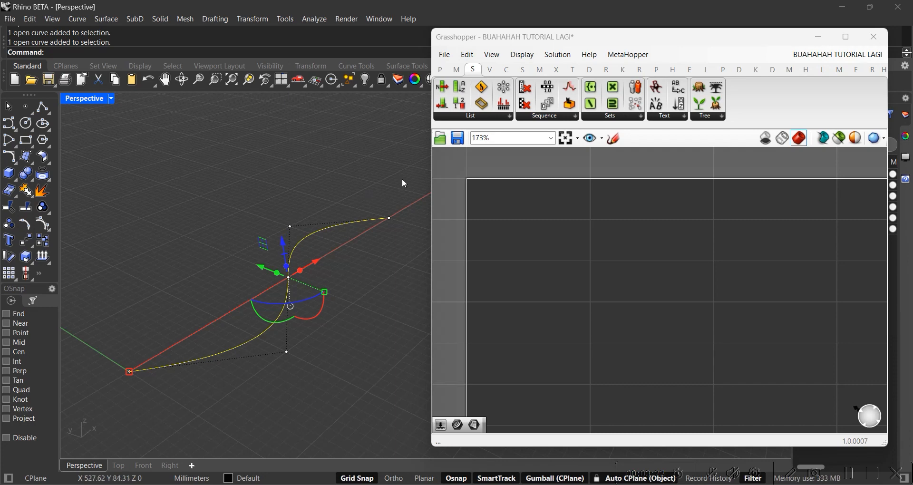
double_click(525, 224)
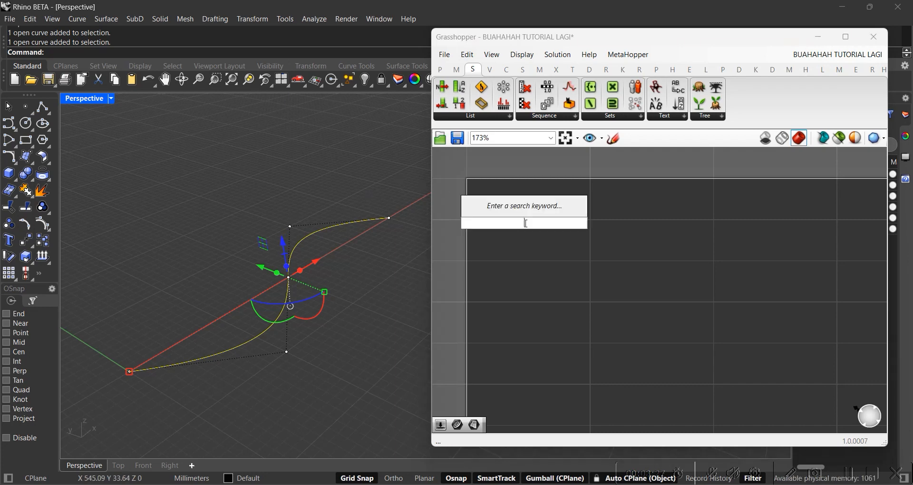
text(divide)
drag(504, 179, 577, 250)
scroll(577, 250, up, 3)
click(350, 260)
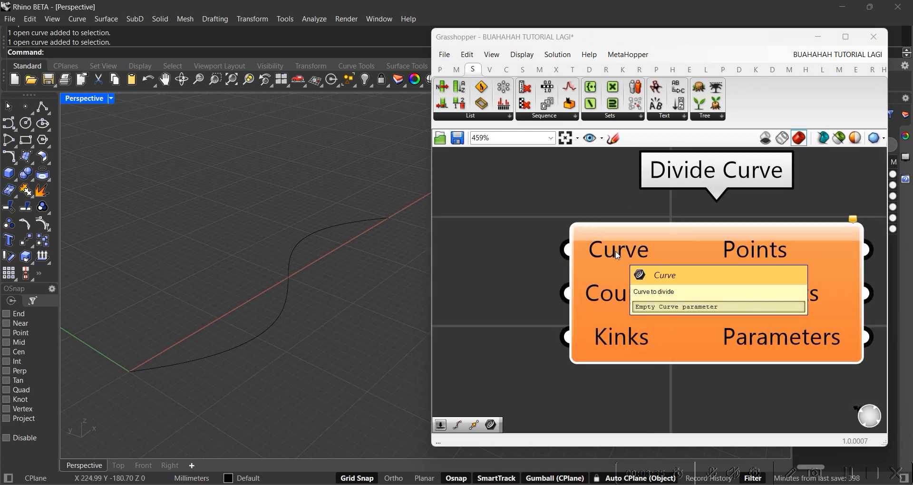
Reference the S-shaped Rhino curve as the single Curve input of the Divide Curve component
scroll(618, 255, up, 8)
right_click(618, 255)
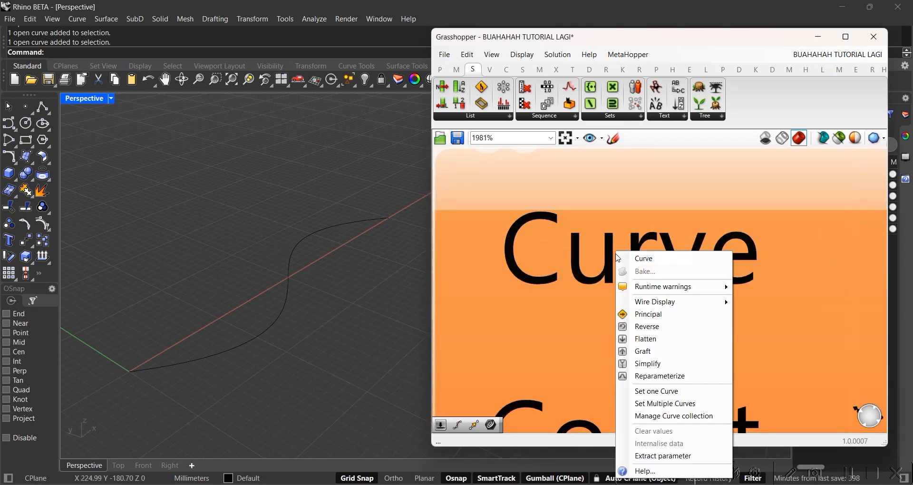
click(670, 394)
click(297, 242)
scroll(544, 278, down, 4)
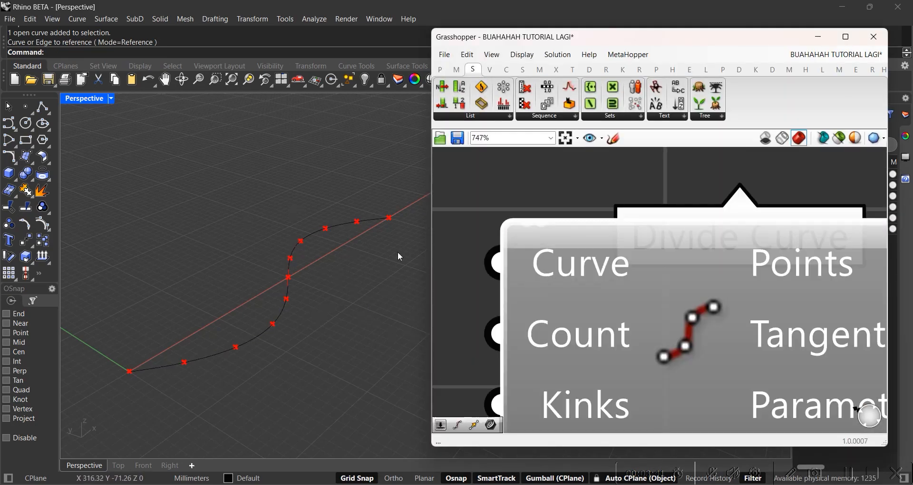
Examine the division points along the S-shaped curve and the Divide Curve component that produces them
right_drag(685, 309, 771, 273)
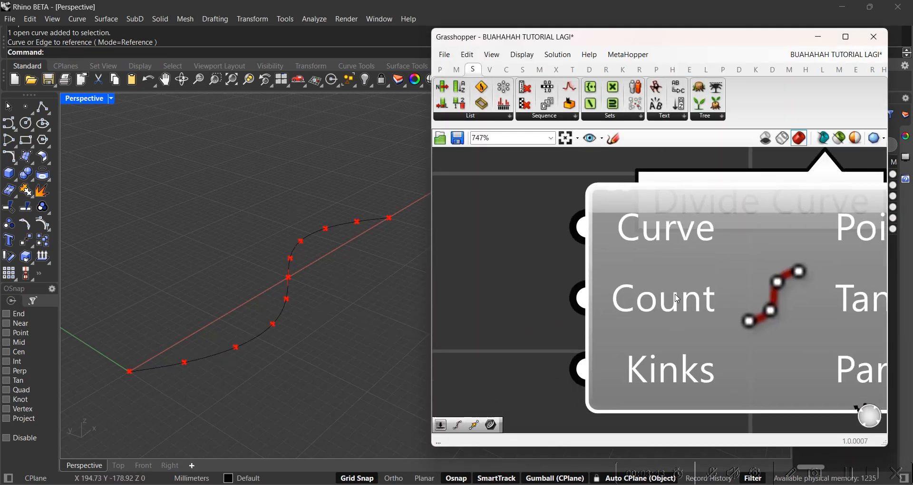
scroll(677, 298, down, 3)
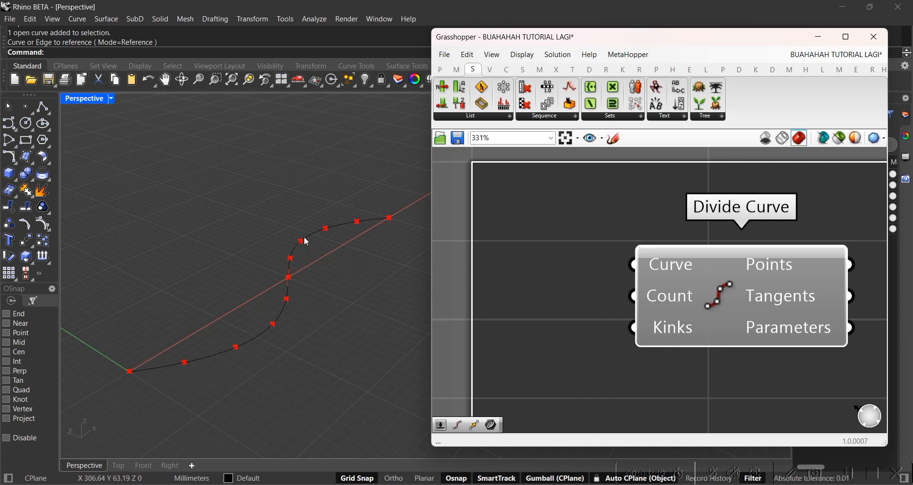
right_drag(218, 349, 201, 359)
right_drag(377, 203, 180, 305)
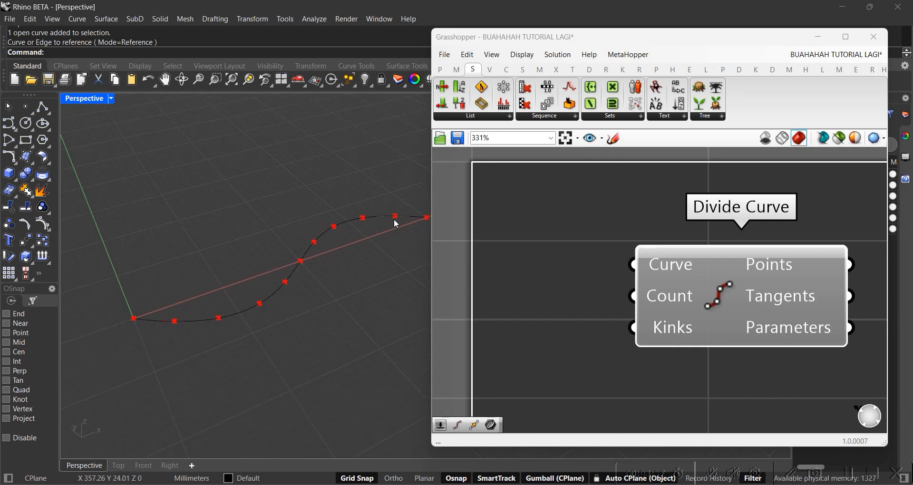
mouse_move(391, 279)
right_down()
mouse_move(289, 314)
mouse_move(355, 313)
mouse_move(383, 276)
right_up()
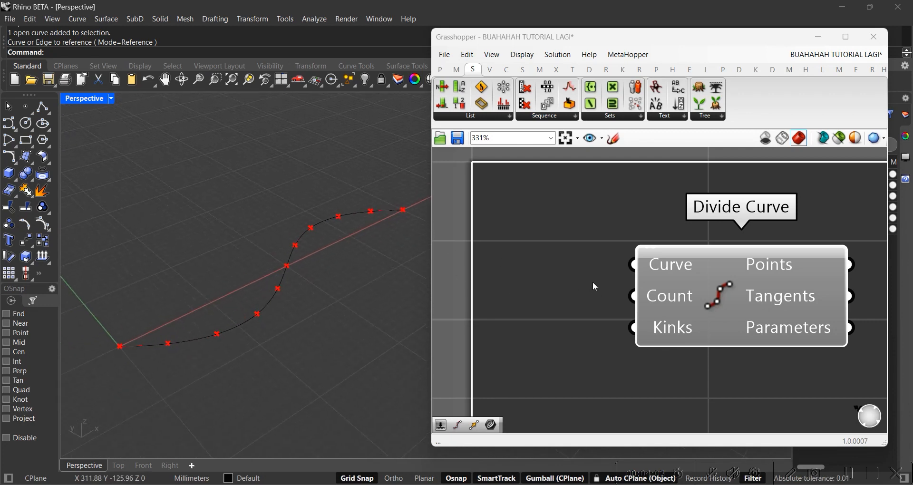
scroll(657, 284, down, 3)
scroll(689, 290, up, 3)
click(716, 287)
scroll(613, 308, down, 3)
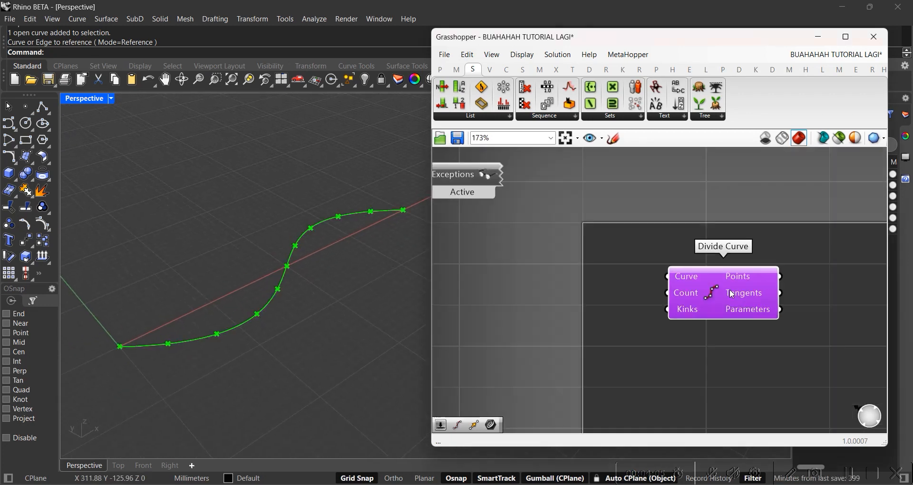
Shift the Divide Curve component closer to the canvas's upper-left corner, leaving free space beside it
click(615, 313)
right_drag(616, 313, 532, 294)
drag(648, 269, 613, 290)
click(706, 338)
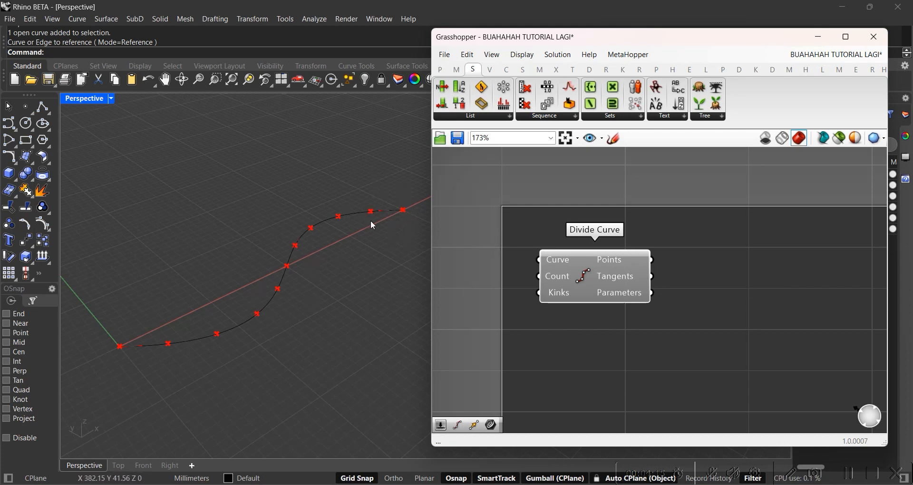
Add a Move component beside Divide Curve and connect the Points output to its Geometry input
double_click(730, 293)
text(move)
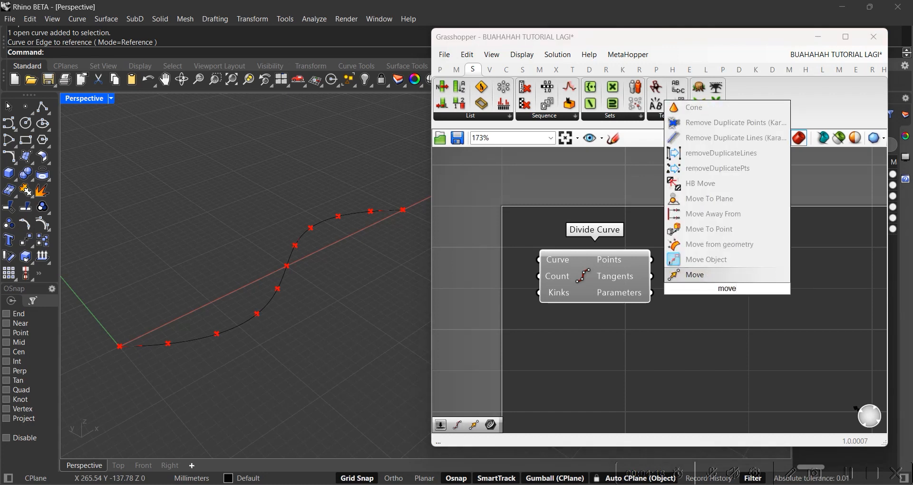
click(719, 278)
drag(718, 279, 753, 269)
drag(653, 260, 752, 269)
Add a Unit Z component below Divide Curve and connect its Unit vector output to Move's Motion input
click(667, 356)
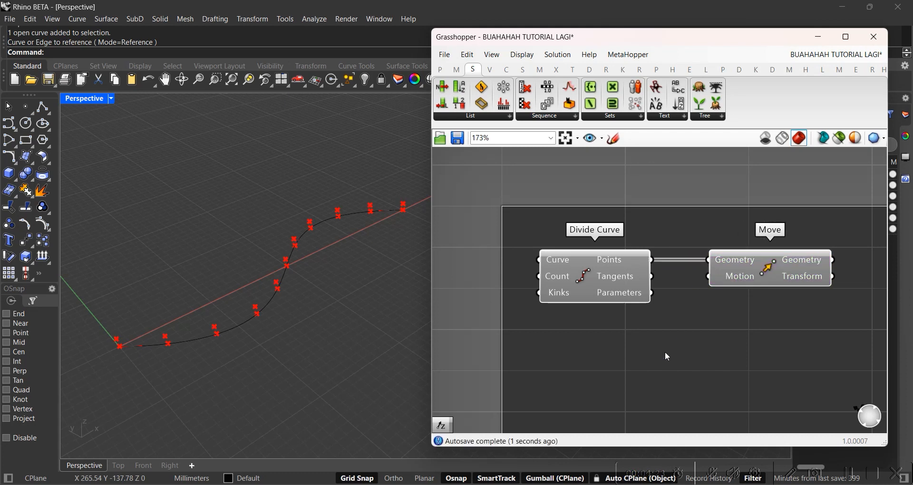
double_click(667, 357)
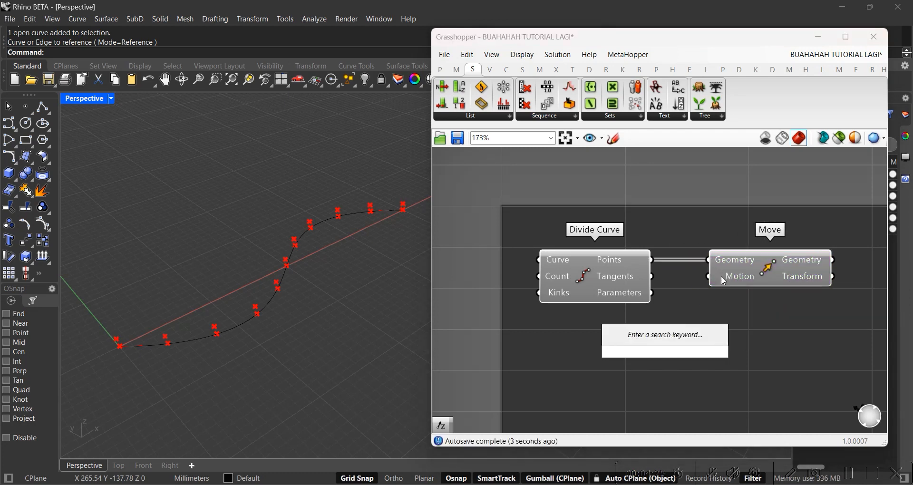
double_click(657, 334)
text(unit z)
key(Return)
drag(712, 335, 709, 277)
drag(687, 345, 627, 350)
Compare the Divide Curve points with the points produced by Move in the perspective view
click(744, 275)
click(589, 281)
click(771, 330)
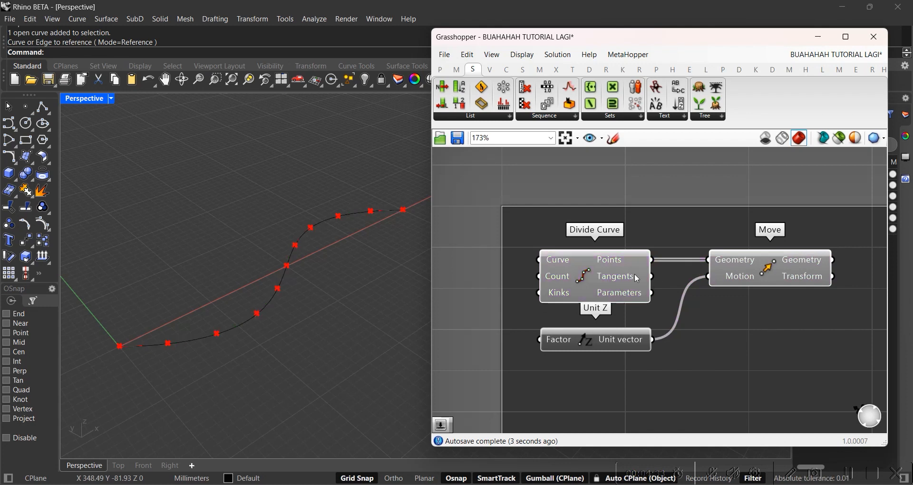
click(640, 279)
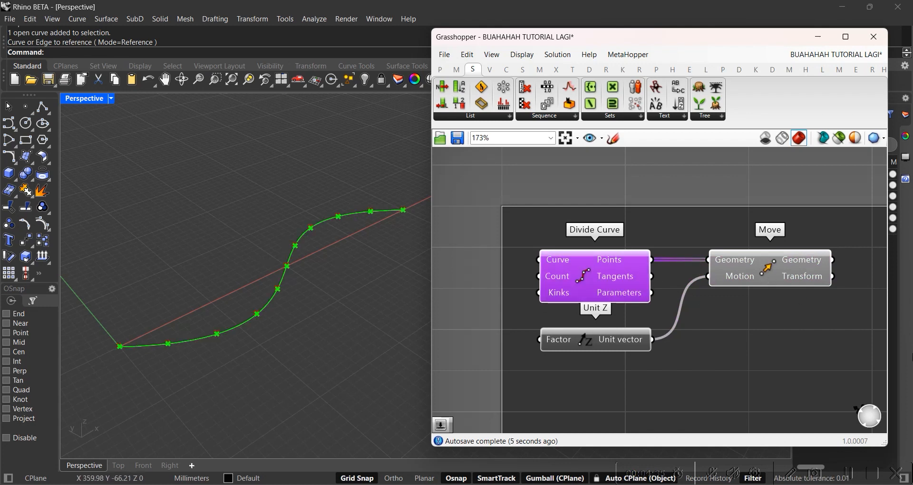
click(491, 323)
click(780, 265)
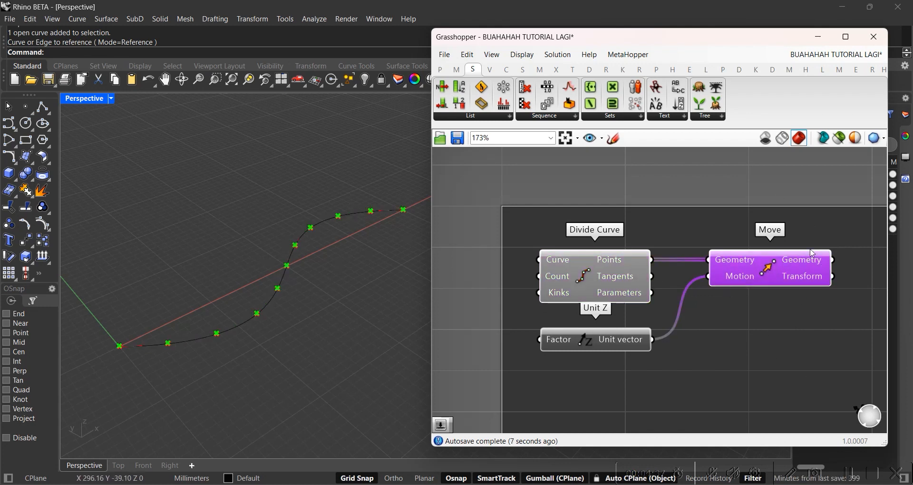
right_drag(216, 333, 209, 301)
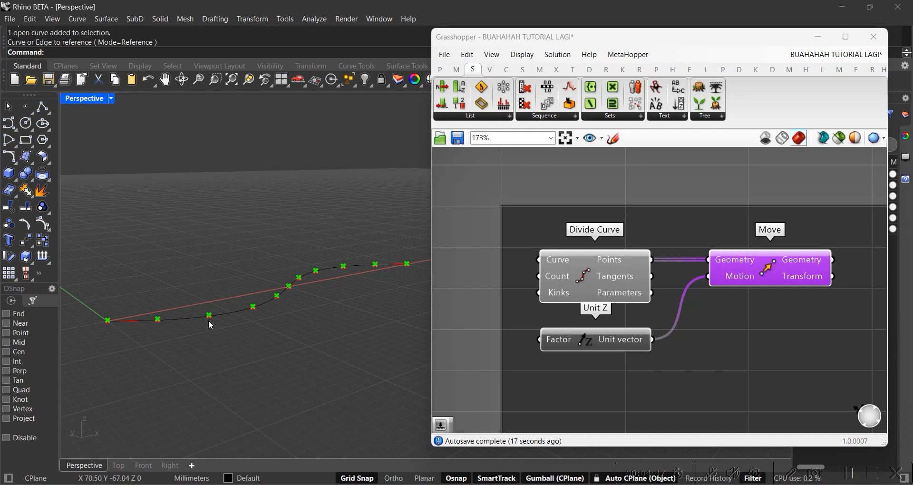
Add a number slider with value 780 beside Unit Z and connect it to the Factor input
drag(623, 349, 627, 363)
right_drag(304, 278, 332, 247)
scroll(641, 350, up, 2)
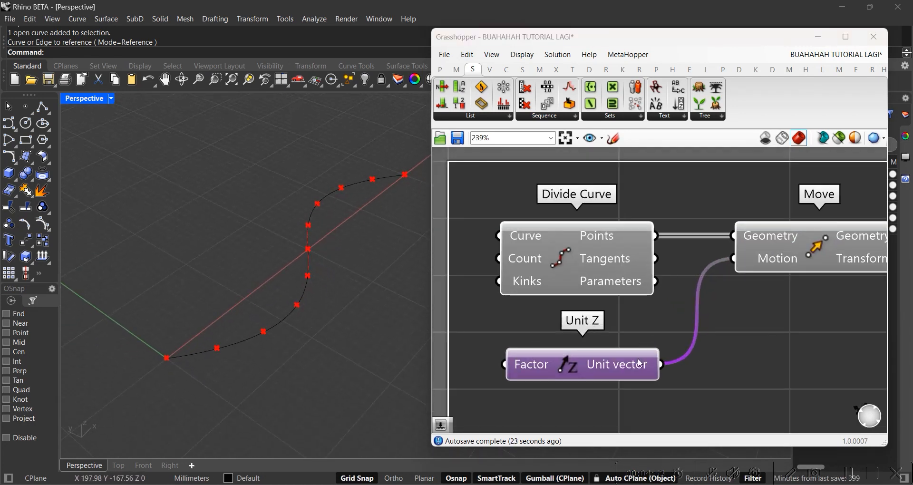
right_drag(576, 344, 698, 289)
double_click(569, 347)
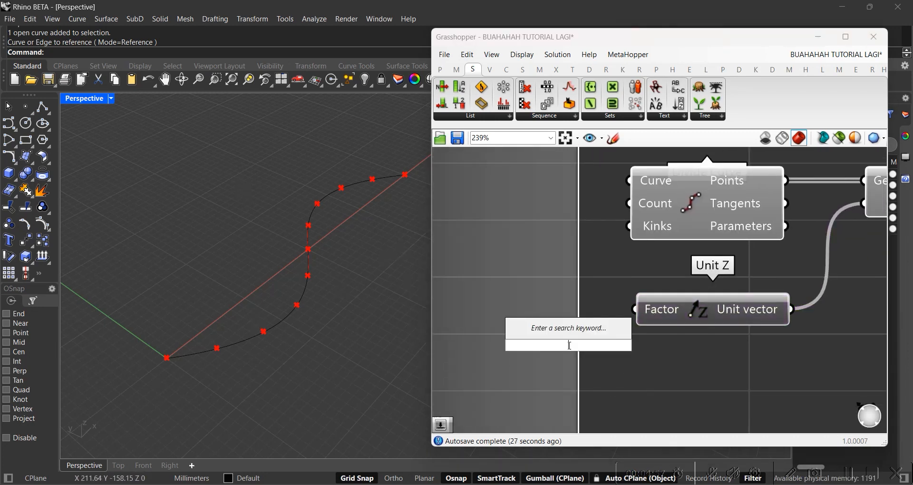
text(780)
key(Return)
drag(601, 352, 532, 318)
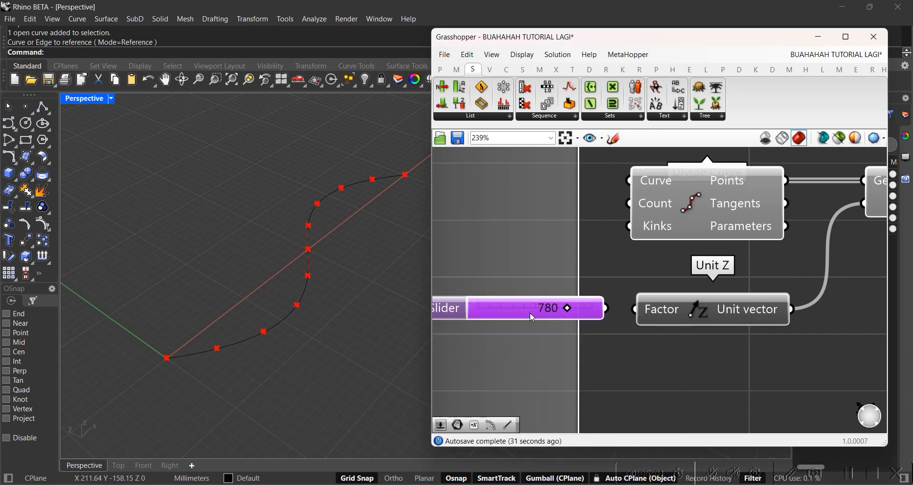
drag(606, 310, 636, 310)
Set the number slider that feeds Unit Z's Factor to 100
scroll(265, 217, down, 5)
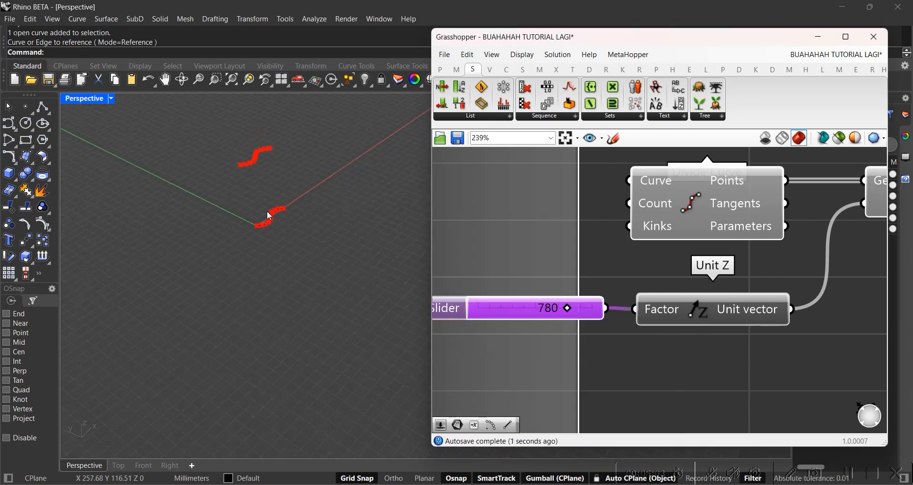
right_drag(266, 213, 375, 205)
scroll(596, 352, up, 5)
drag(581, 318, 499, 319)
double_click(499, 319)
text(100)
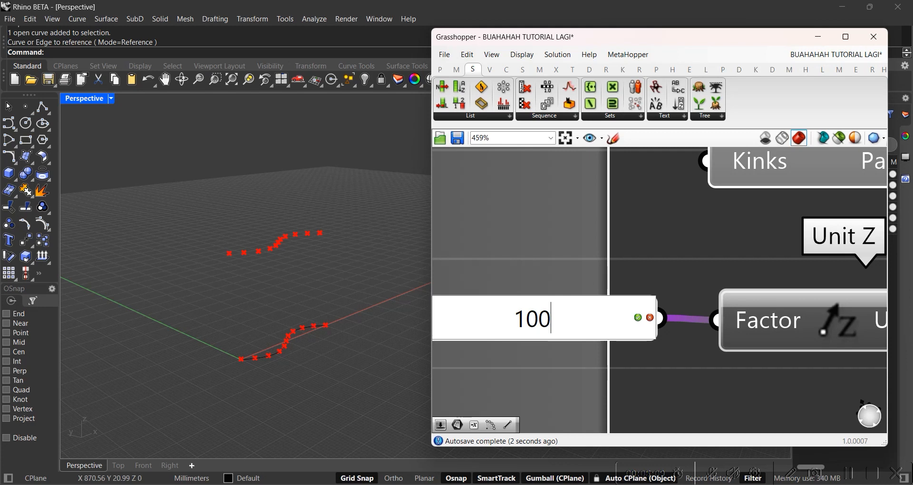
key(Return)
Shift the Move component slightly farther away from Divide Curve
right_drag(316, 287, 312, 189)
right_drag(536, 255, 532, 255)
scroll(533, 255, down, 4)
right_drag(808, 178, 611, 307)
click(610, 306)
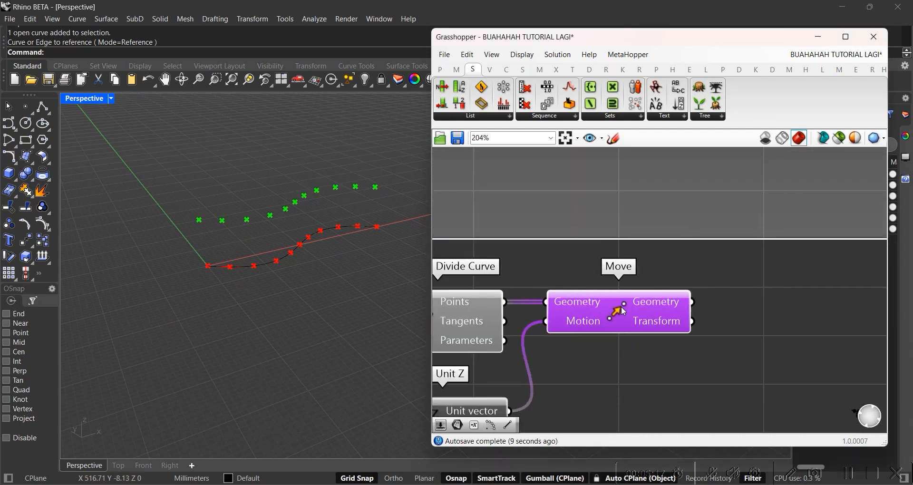
click(494, 323)
click(623, 311)
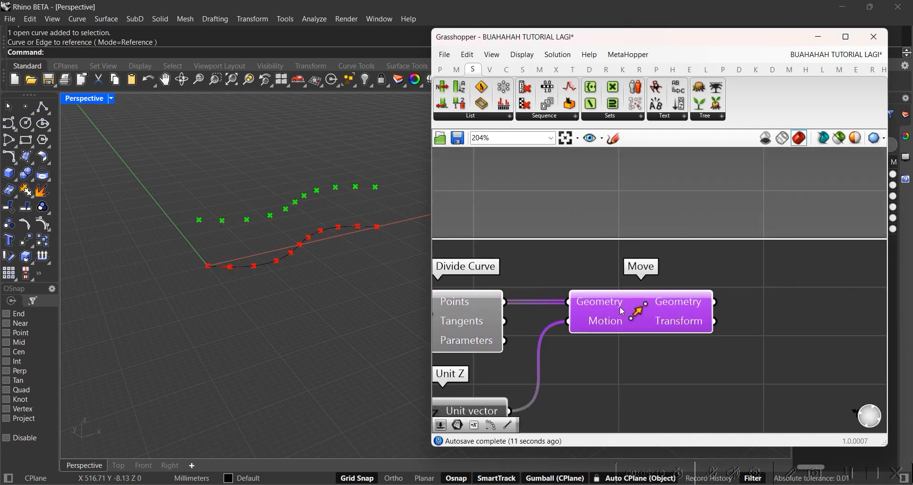
double_click(681, 363)
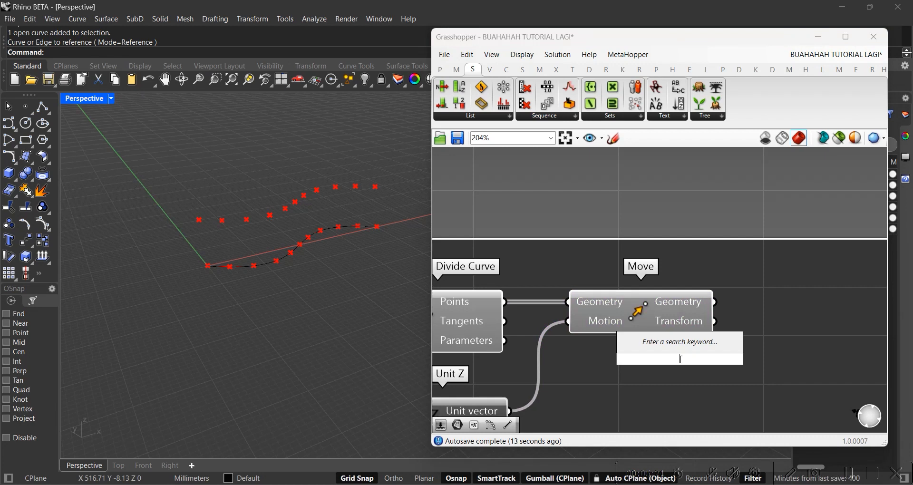
text(line)
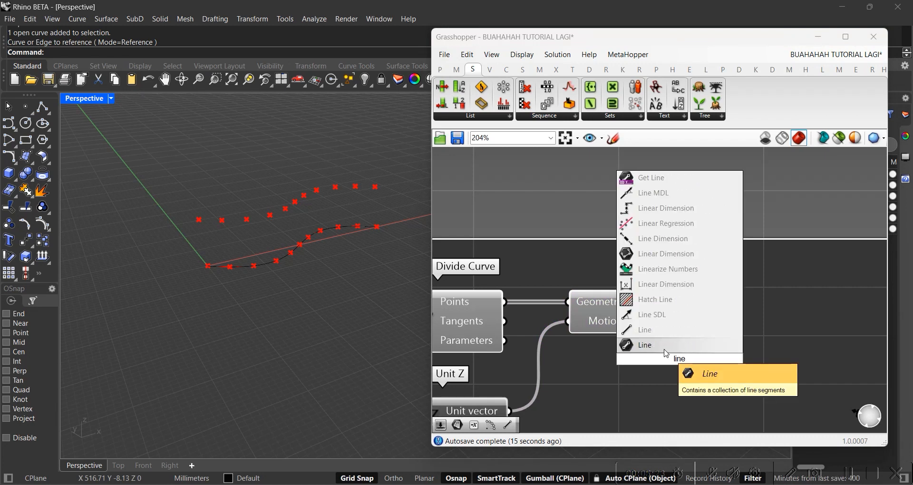
key(Return)
key(ctrl+z)
Add a two-point Line component with Start Point and End Point inputs, placed above and to the right of Move
double_click(682, 360)
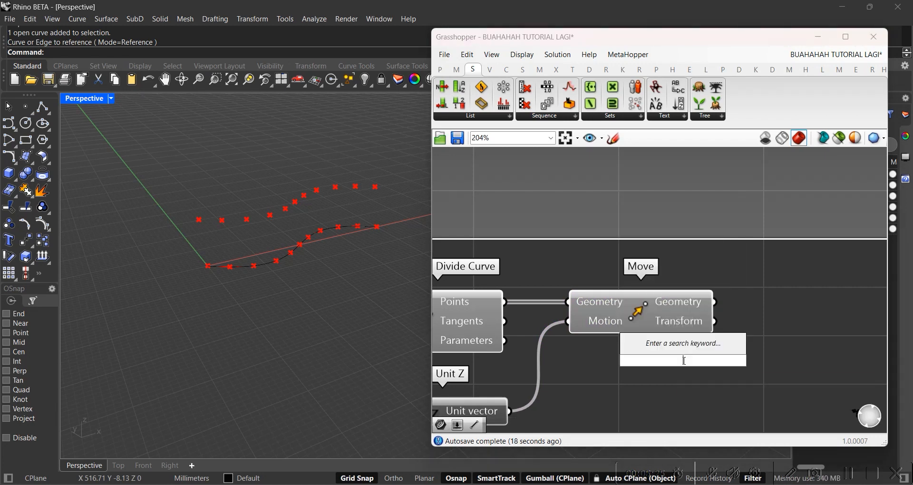
text(line)
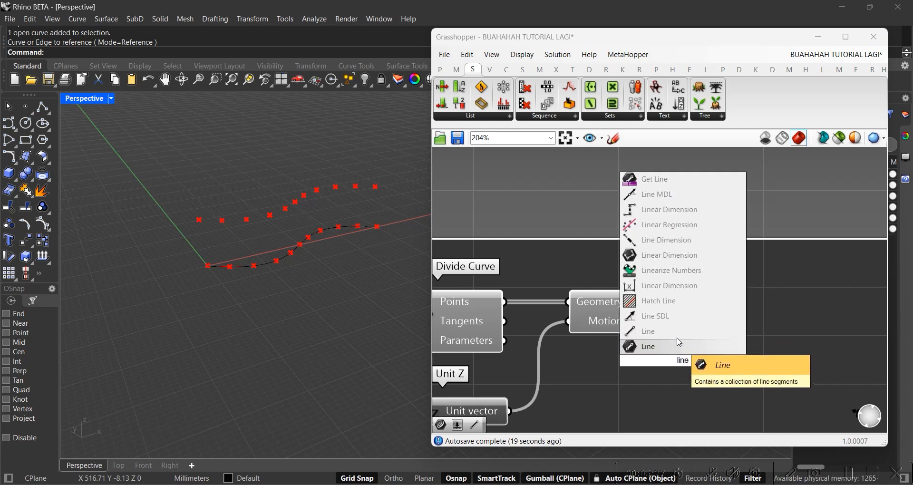
click(677, 331)
drag(674, 355, 803, 248)
Connect Divide Curve's Points to the Line's Start Point and Move's Geometry output to its End Point
click(497, 304)
drag(512, 304, 749, 238)
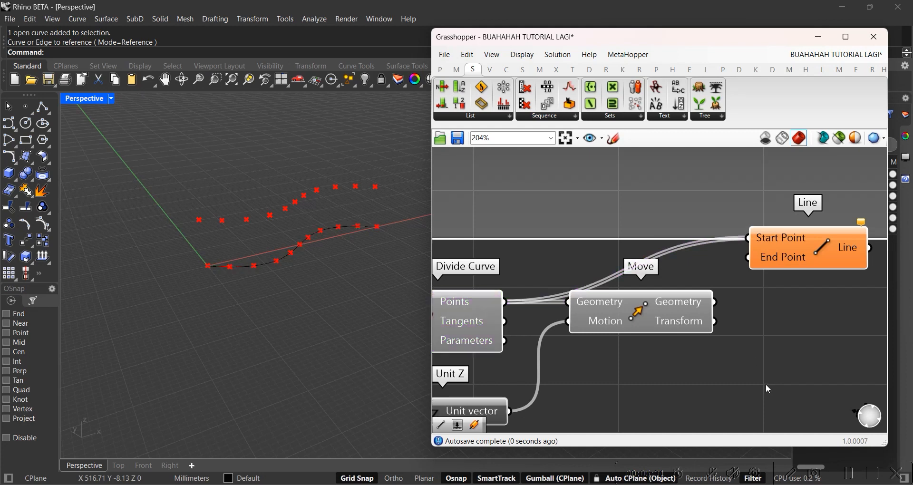
click(659, 316)
drag(714, 302, 748, 258)
click(777, 251)
Shift the Unit Z component to the right so that it sits beneath Move
right_drag(309, 228, 300, 285)
scroll(641, 370, down, 3)
drag(580, 338, 654, 343)
drag(674, 288, 684, 288)
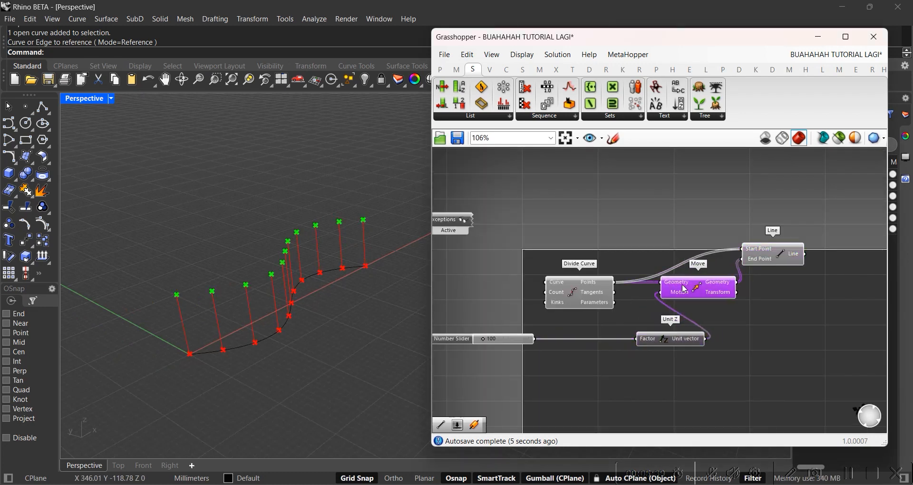
Extract Divide Curve's Curve input into a separate Curve parameter component
scroll(576, 276, up, 3)
click(540, 291)
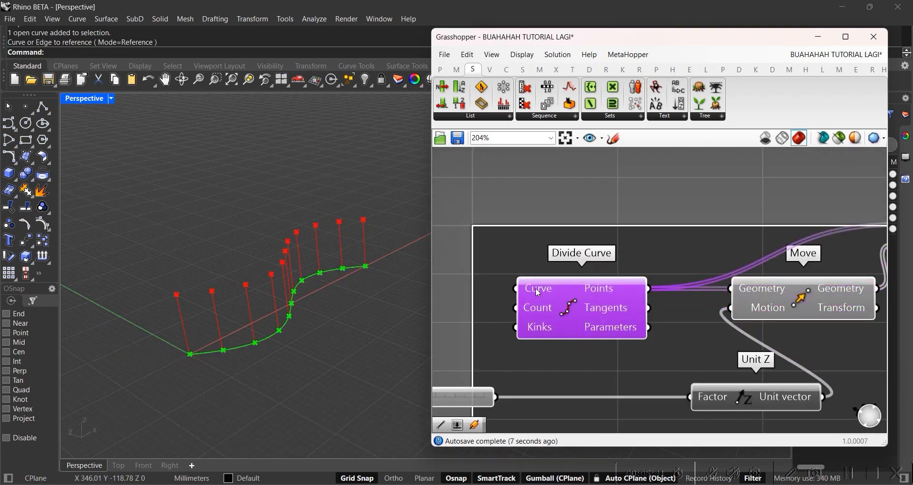
scroll(539, 289, up, 4)
right_click(536, 277)
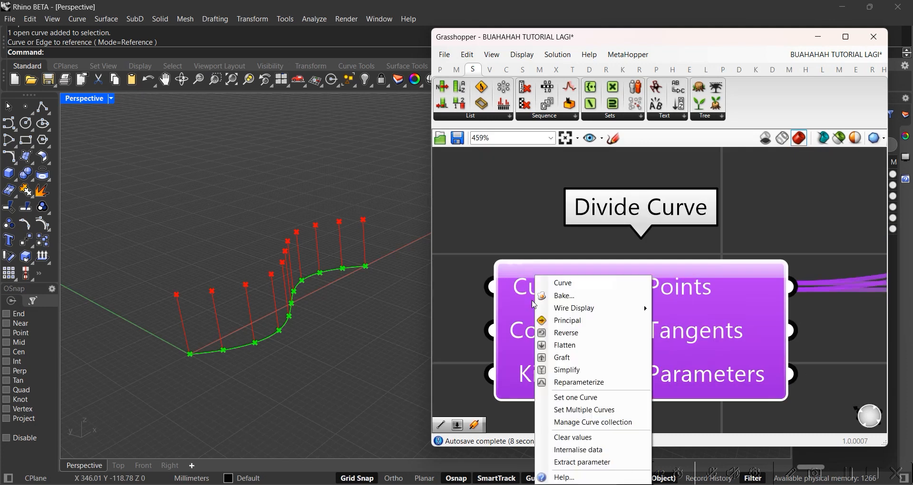
click(579, 462)
right_drag(497, 222, 628, 225)
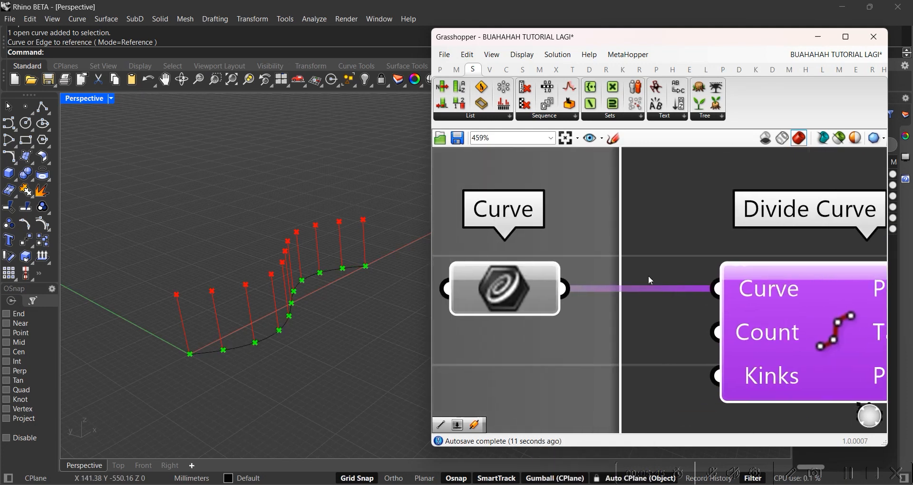
Connect the Curve parameter to Move's Geometry input in addition to the existing Divide Curve points
scroll(595, 299, down, 6)
right_drag(594, 299, 541, 306)
drag(533, 300, 815, 311)
scroll(243, 238, down, 3)
scroll(280, 297, up, 5)
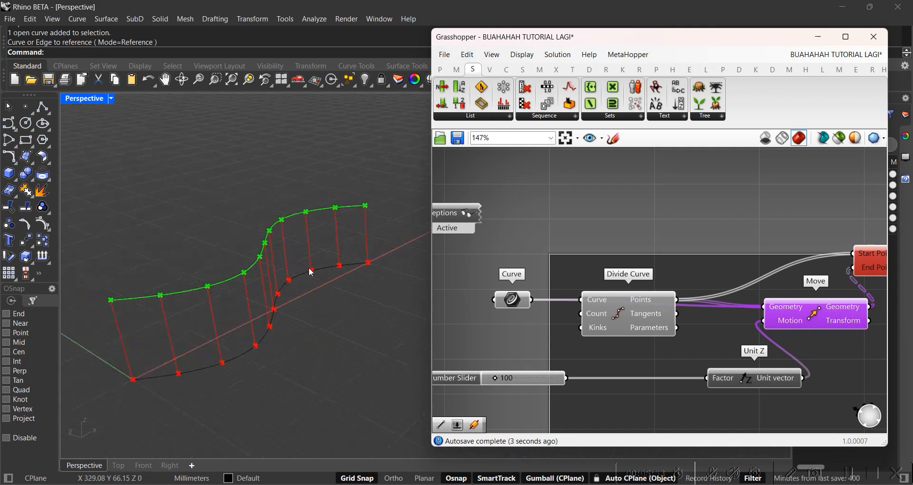
scroll(238, 287, down, 4)
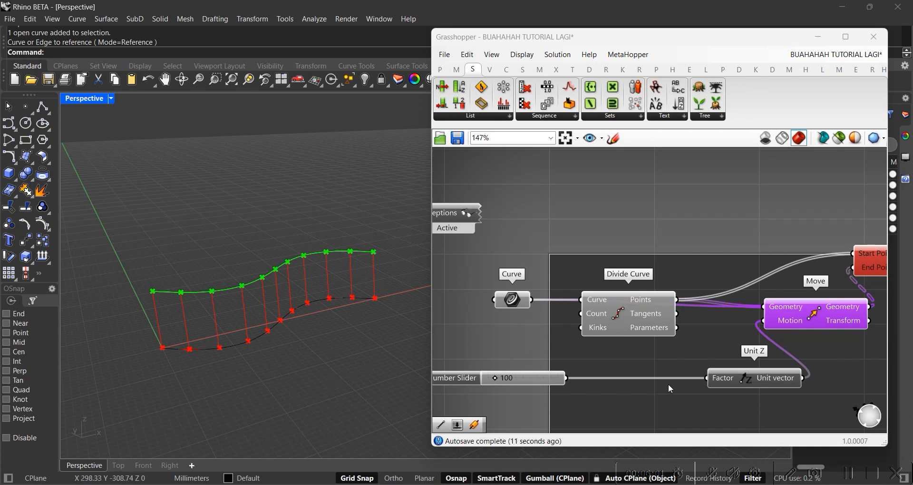
Read the error on the Line component and examine the Move Geometry output wired to its End Point
click(662, 350)
click(782, 326)
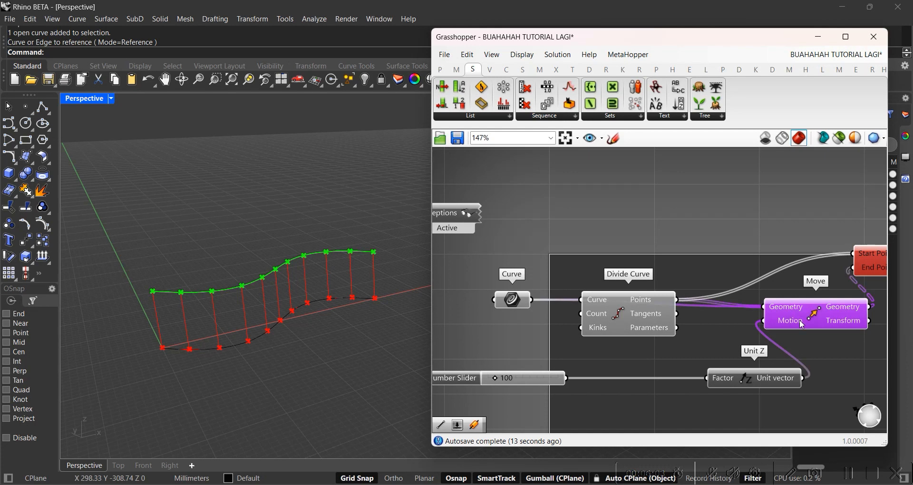
right_drag(885, 265, 712, 273)
click(708, 272)
click(737, 310)
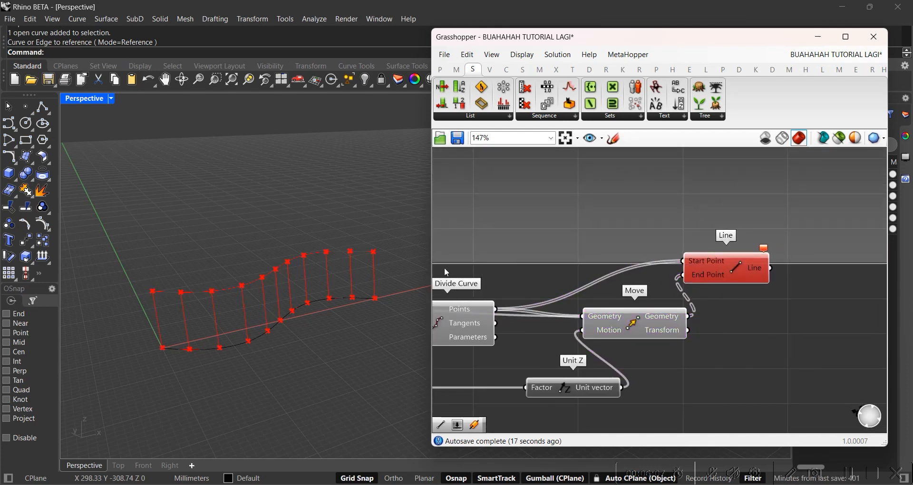
scroll(736, 240, up, 3)
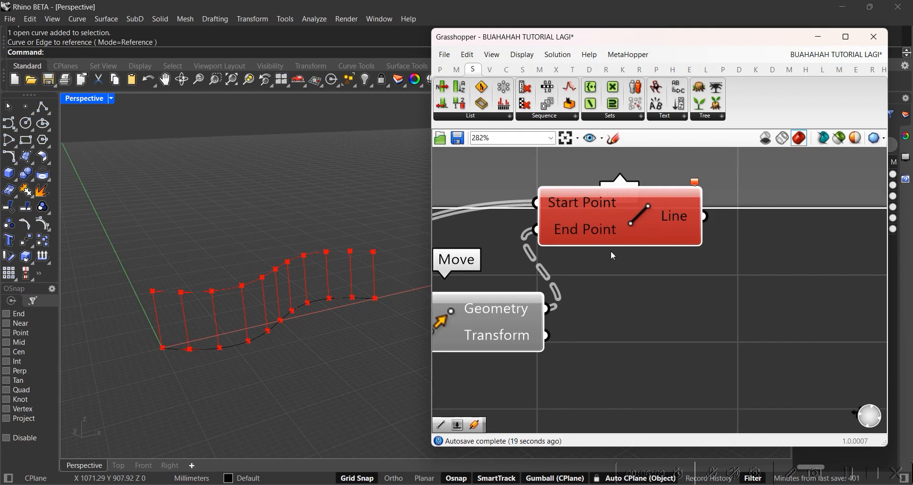
click(694, 184)
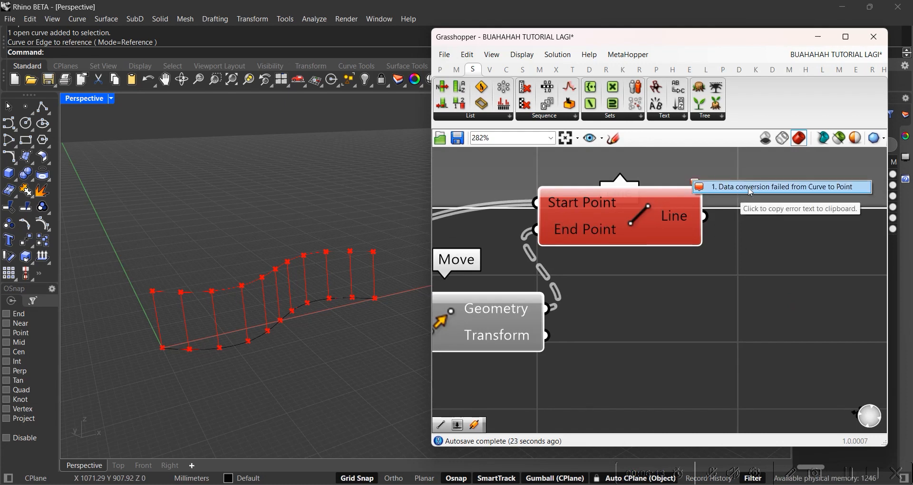
right_drag(606, 284, 755, 277)
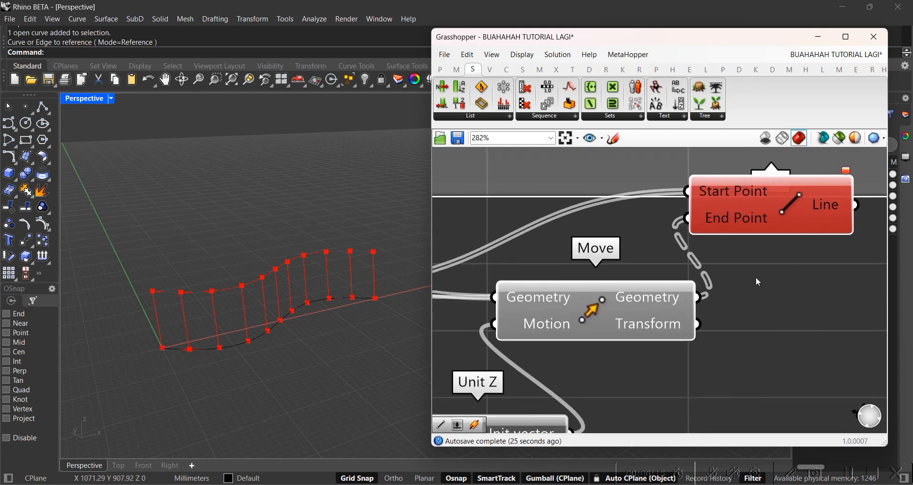
scroll(695, 308, up, 2)
right_drag(695, 308, 641, 314)
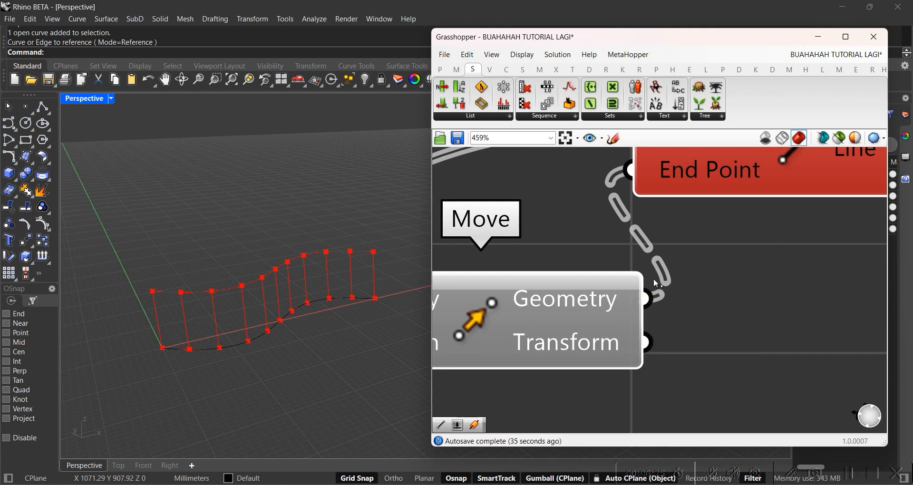
Shift the Move and Unit Z components lower on the canvas, away from the Line component
scroll(653, 281, down, 3)
scroll(640, 305, down, 2)
click(637, 237)
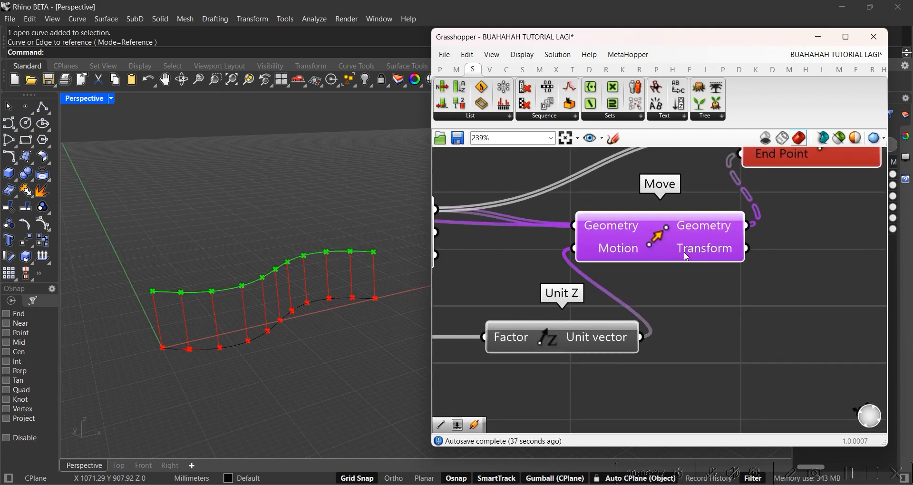
scroll(640, 277, down, 2)
click(613, 311)
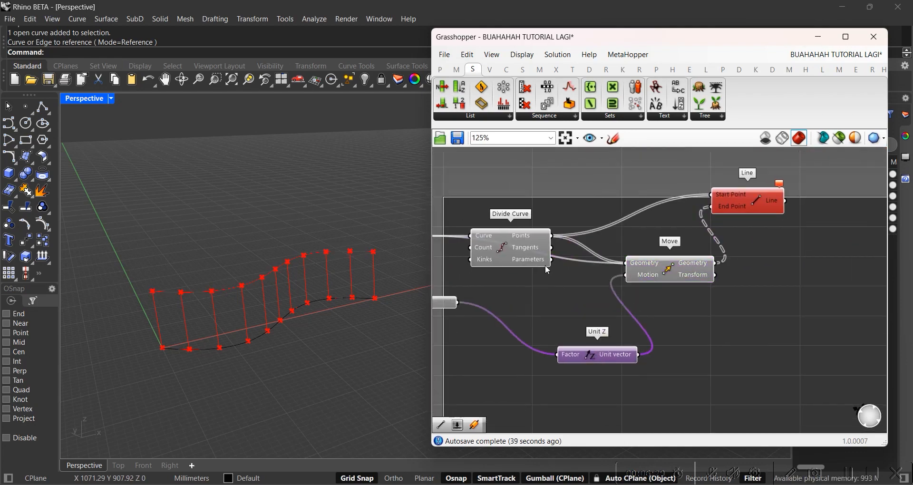
Place Move lower and farther left, and raise Divide Curve above the level of the Curve parameter
scroll(633, 257, up, 3)
click(647, 329)
drag(647, 329, 639, 329)
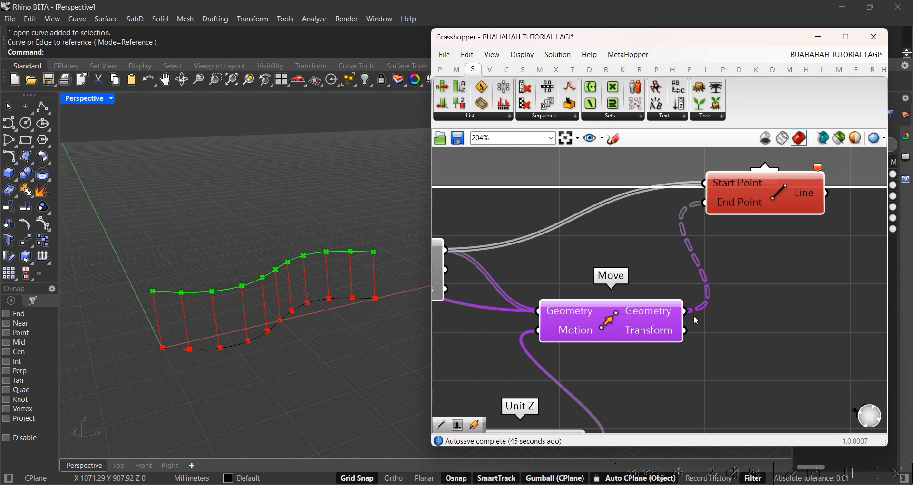
drag(639, 324, 603, 354)
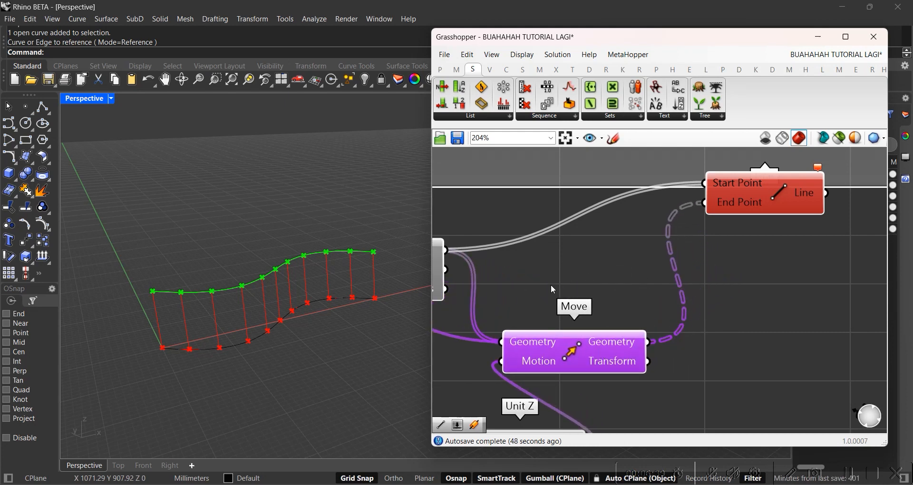
scroll(553, 289, down, 4)
click(706, 198)
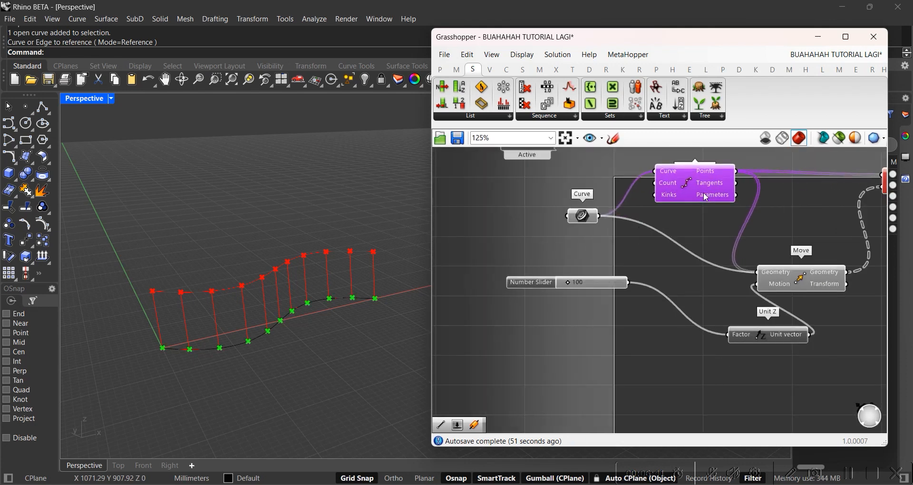
Trace how the Divide Curve points and the Curve pass through Move's Geometry output into Line's End Point
drag(704, 194, 695, 197)
scroll(650, 187, up, 4)
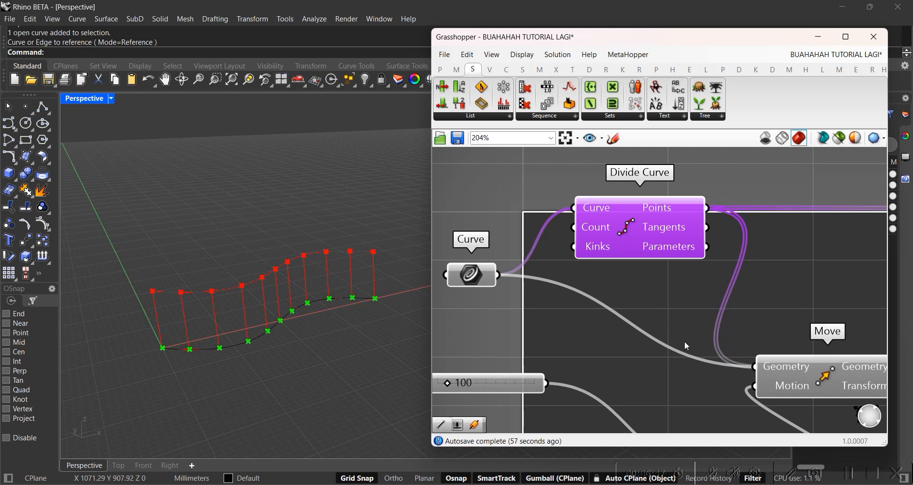
right_drag(800, 277, 545, 269)
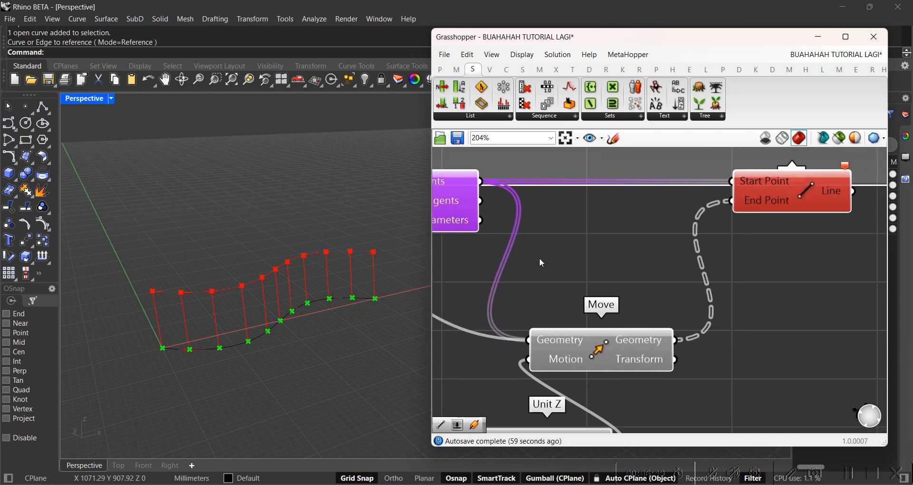
click(601, 352)
scroll(758, 204, up, 2)
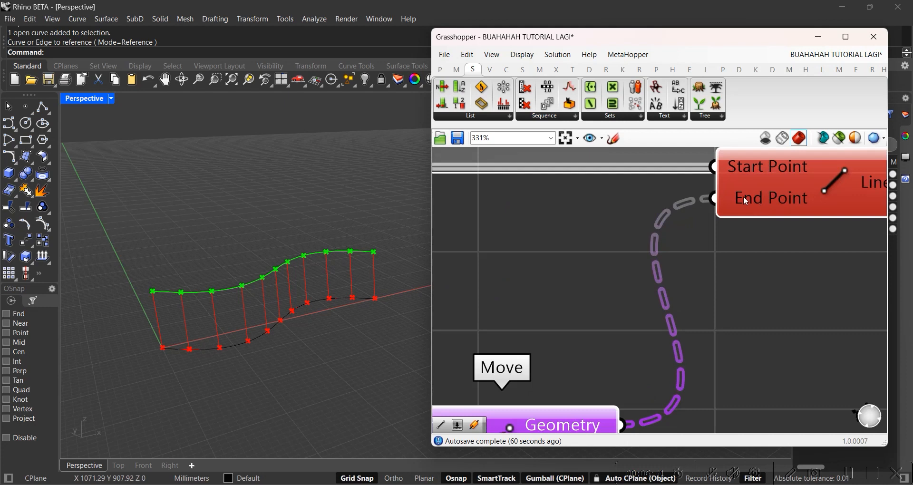
scroll(708, 233, down, 2)
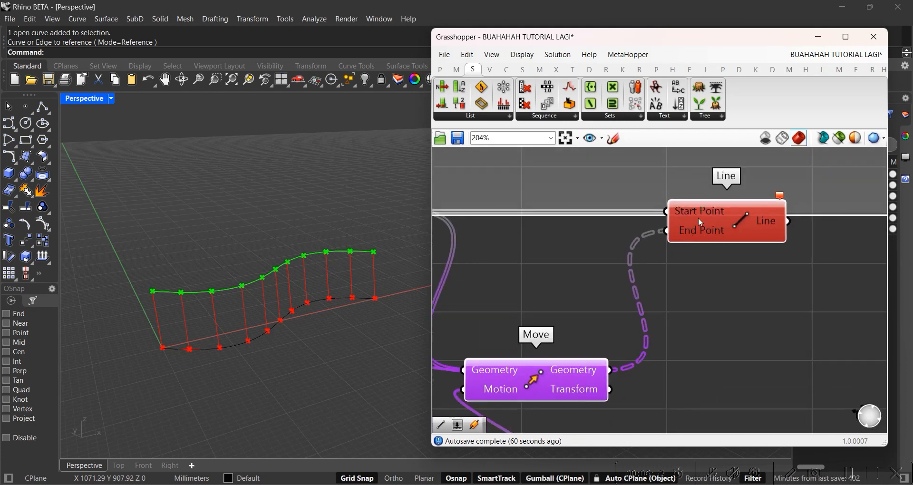
right_drag(568, 281, 819, 240)
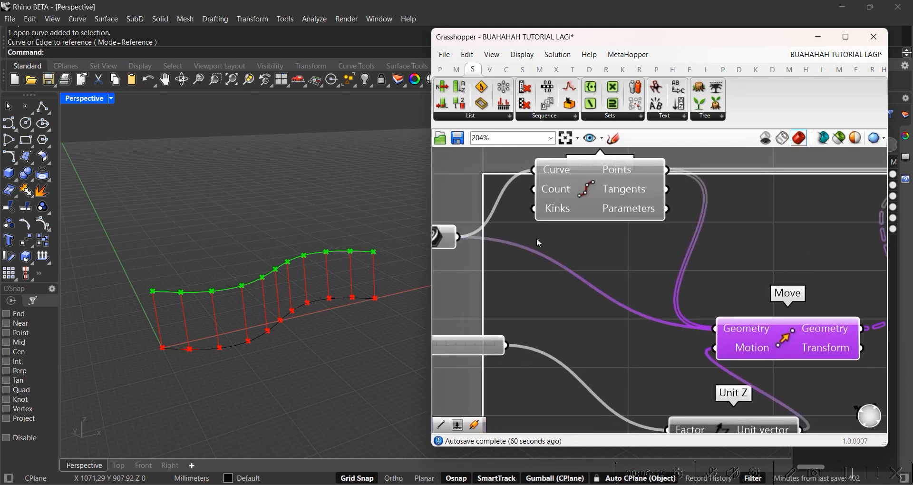
scroll(576, 244, down, 2)
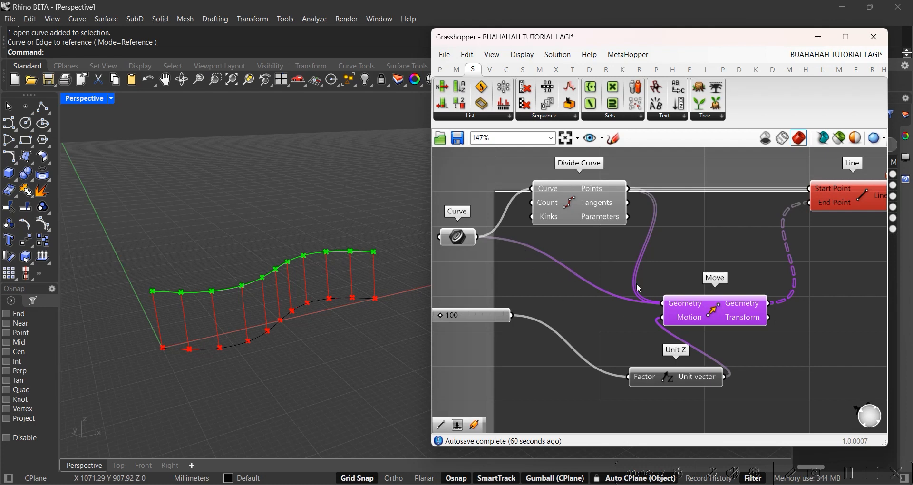
scroll(632, 297, up, 3)
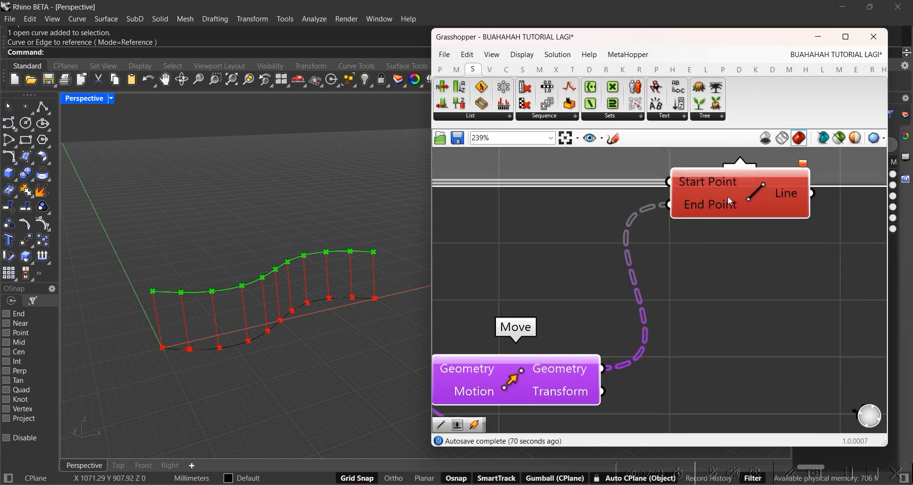
Add an Explode Tree component beside Move, feed Move's Geometry output into its Data input, and match its outputs to the branches
double_click(705, 311)
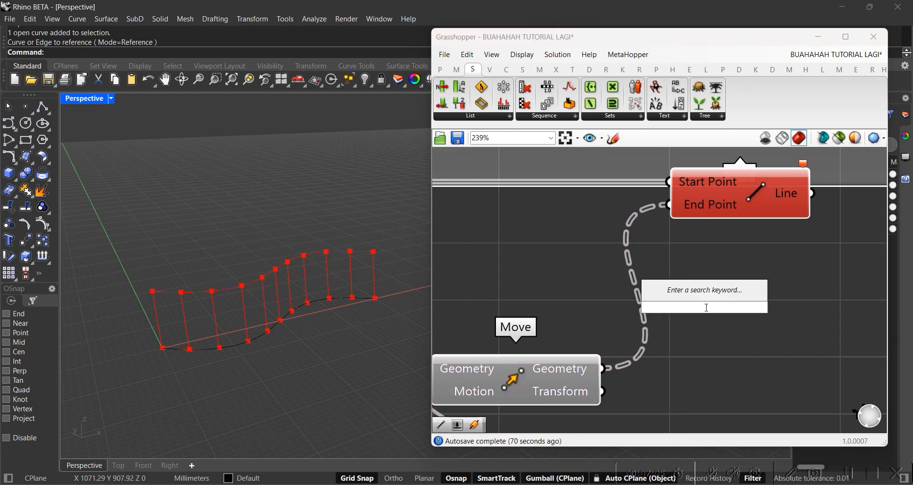
text(ex)
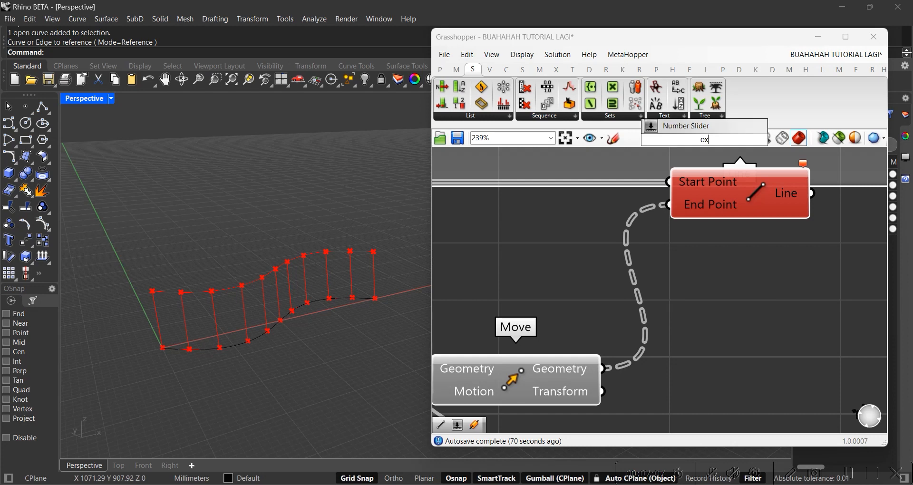
text(plode tree)
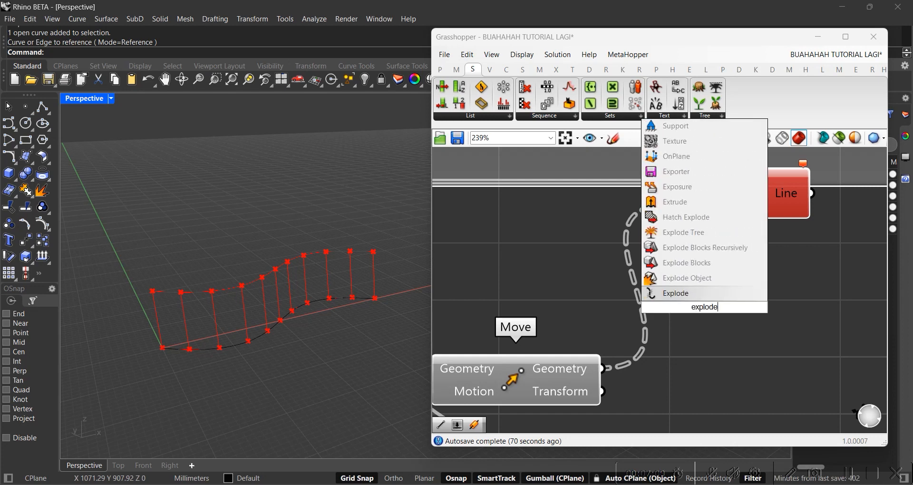
key(Return)
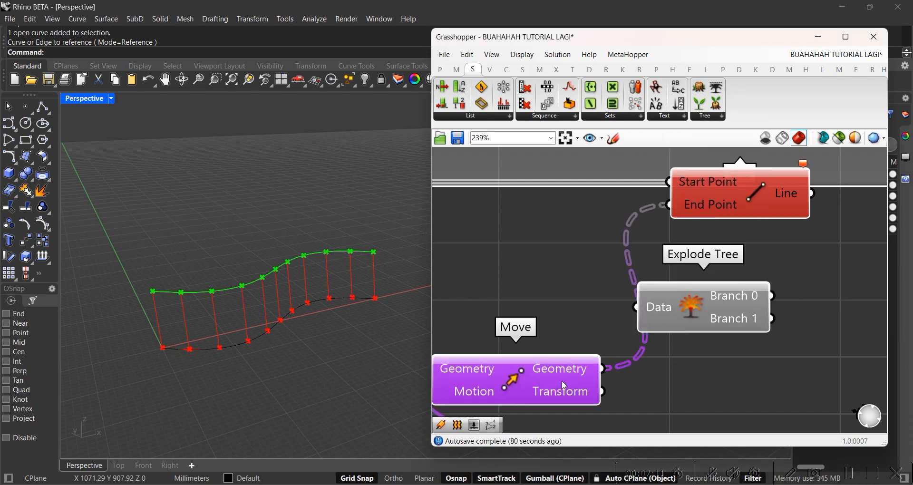
drag(673, 318, 717, 354)
drag(603, 368, 693, 364)
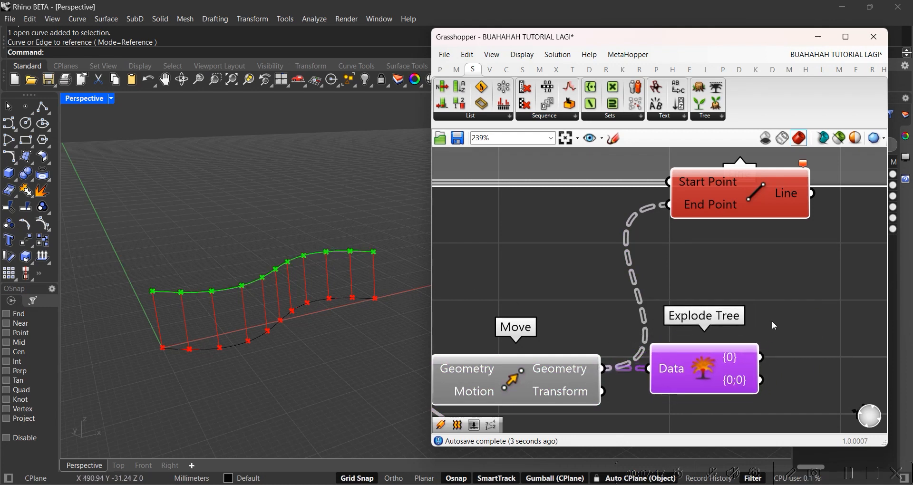
Attach a Panel to Move's Geometry output and read which branch holds the curve and which holds the points
double_click(757, 286)
text(panel)
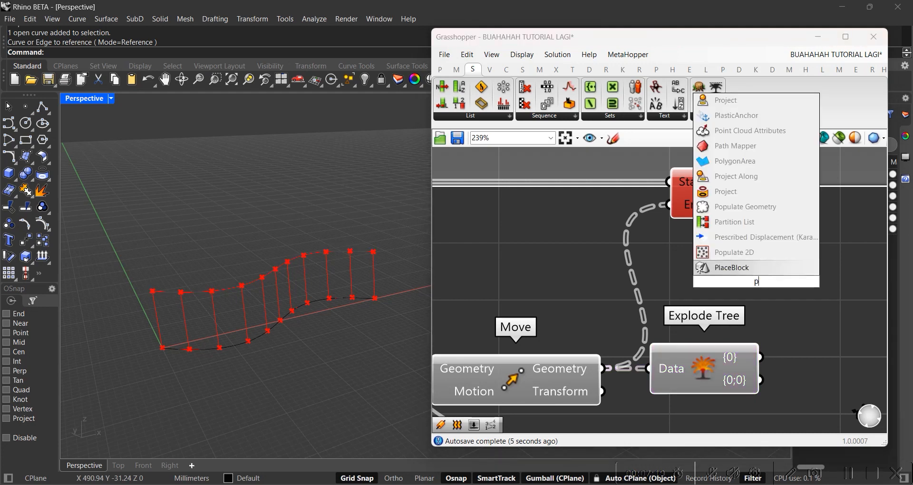
key(Return)
drag(609, 370, 665, 281)
drag(752, 300, 756, 284)
mouse_move(841, 243)
mouse_down()
mouse_move(844, 271)
mouse_move(845, 251)
mouse_up()
scroll(842, 247, up, 1)
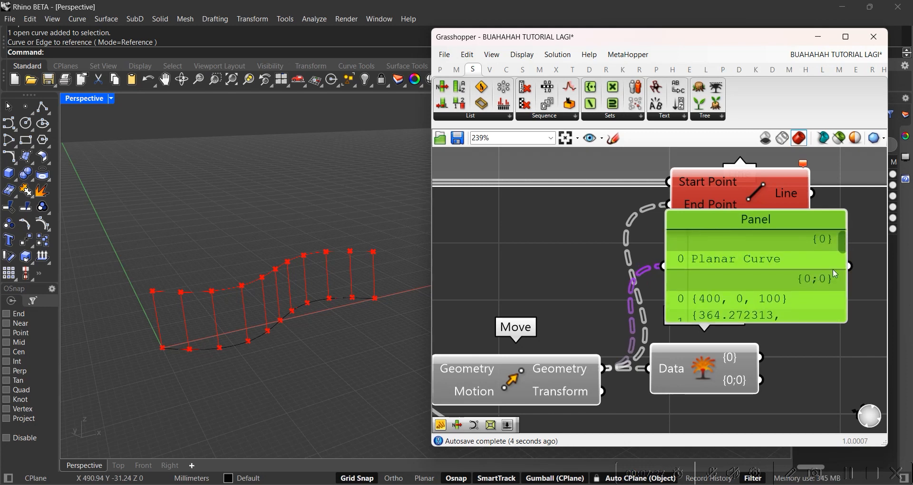
drag(801, 265, 586, 233)
Replace Line's End Point source with the {0;0} output of Explode Tree and delete the Panel
click(749, 378)
drag(762, 380, 670, 205)
click(708, 200)
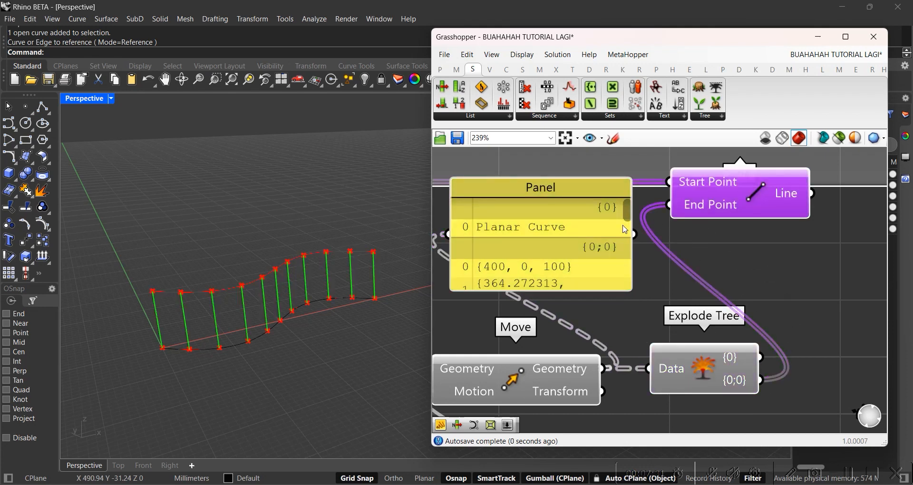
click(588, 232)
key(Delete)
scroll(585, 227, down, 3)
click(665, 202)
right_drag(559, 211, 740, 189)
scroll(492, 242, down, 2)
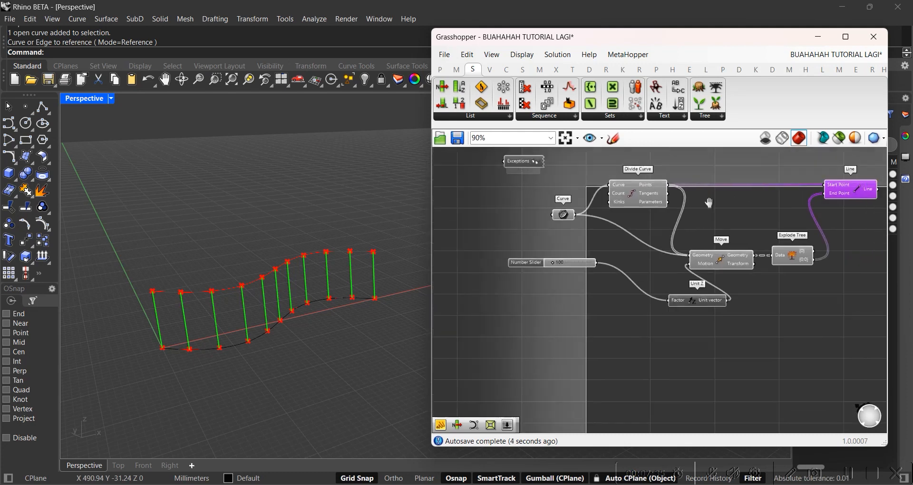
Place a Cull Index component on the empty canvas below Explode Tree
drag(464, 210, 863, 365)
click(817, 364)
right_drag(634, 192, 588, 134)
click(571, 118)
click(546, 138)
click(713, 306)
scroll(730, 309, up, 4)
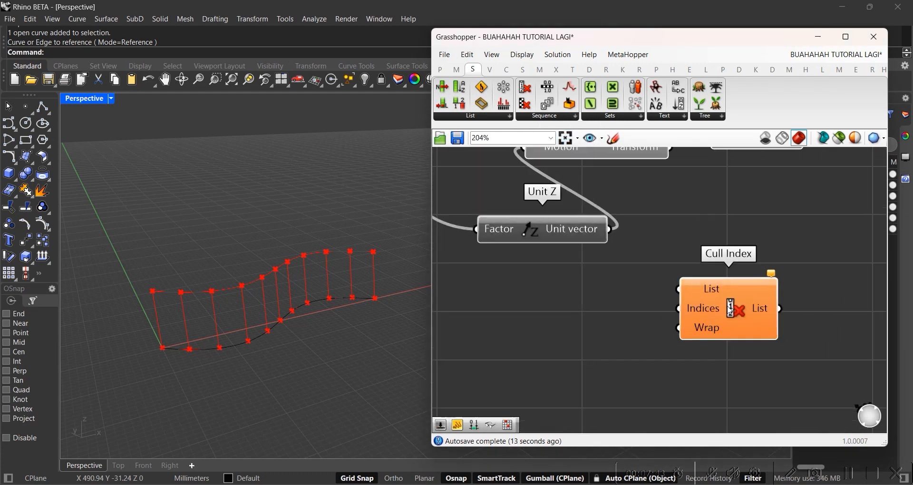
scroll(731, 308, up, 3)
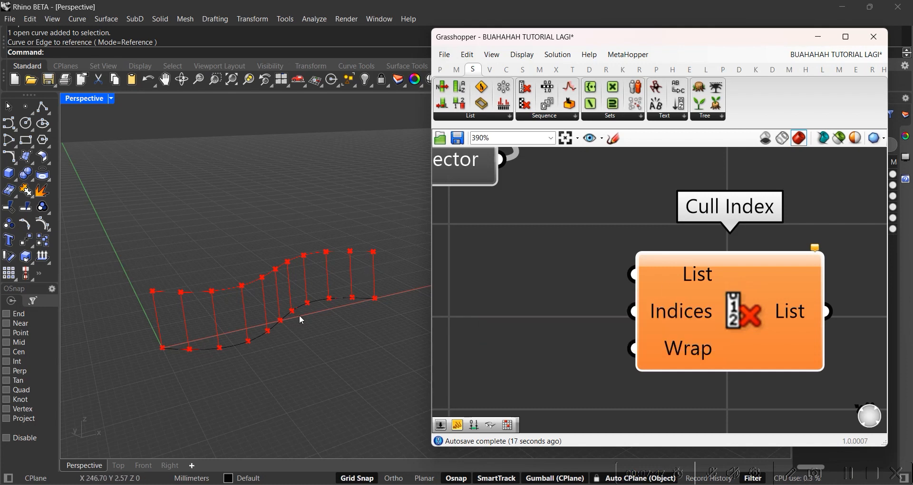
Examine the division points and vertical lines between the two curves from several angles in the Perspective viewport
right_drag(287, 321, 261, 320)
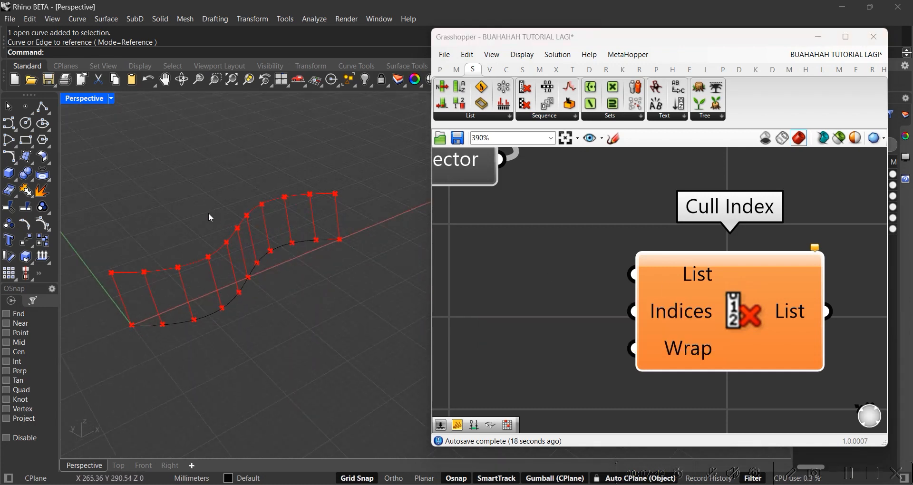
right_drag(312, 235, 273, 262)
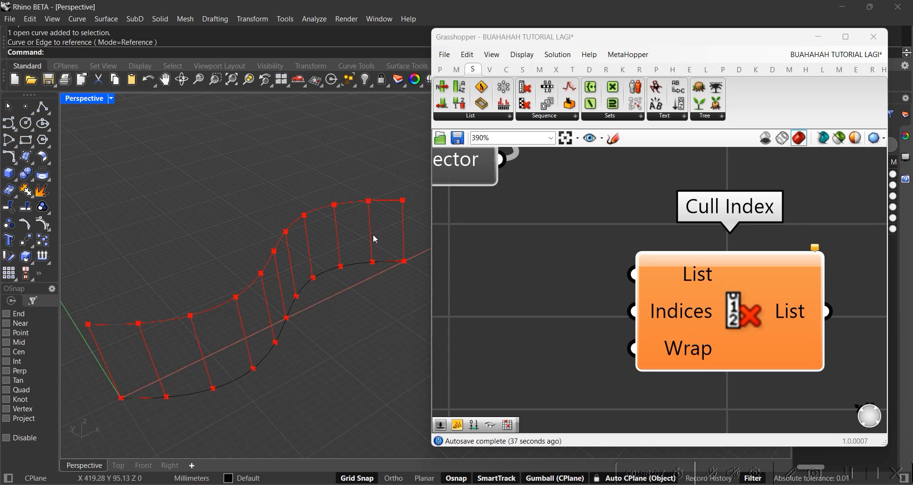
scroll(324, 173, down, 3)
scroll(299, 228, up, 4)
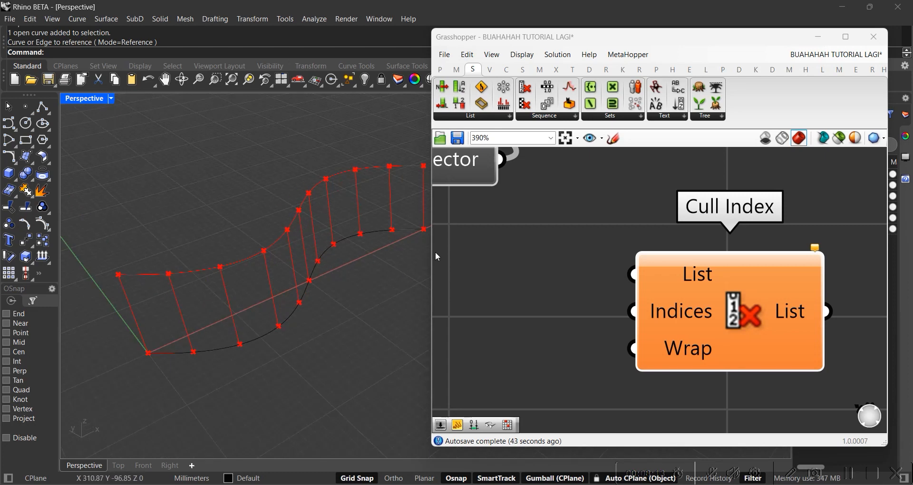
scroll(361, 195, down, 7)
shift+right_drag(342, 227, 286, 257)
scroll(286, 256, up, 7)
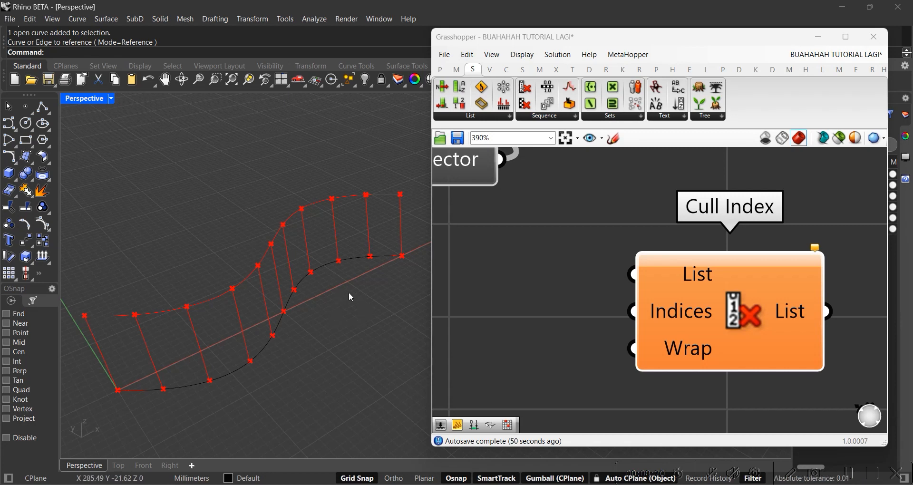
right_drag(349, 292, 327, 297)
right_drag(334, 362, 261, 252)
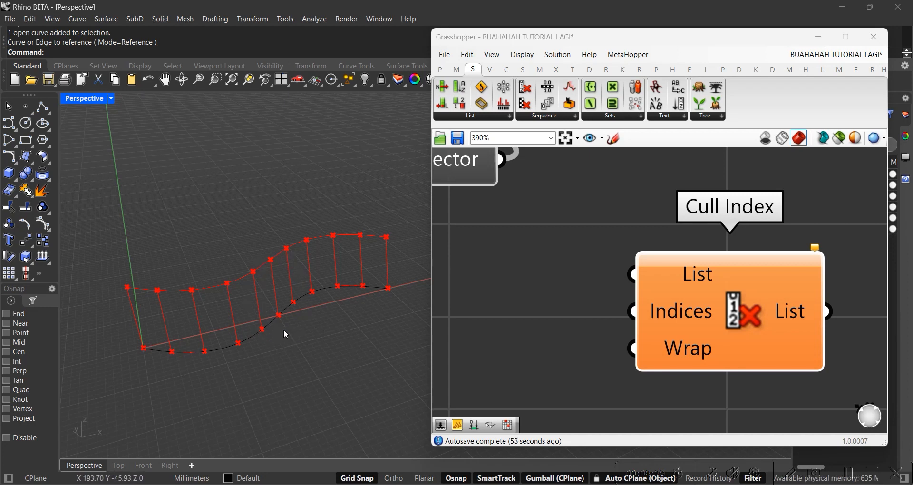
right_drag(261, 251, 321, 279)
right_drag(310, 363, 276, 309)
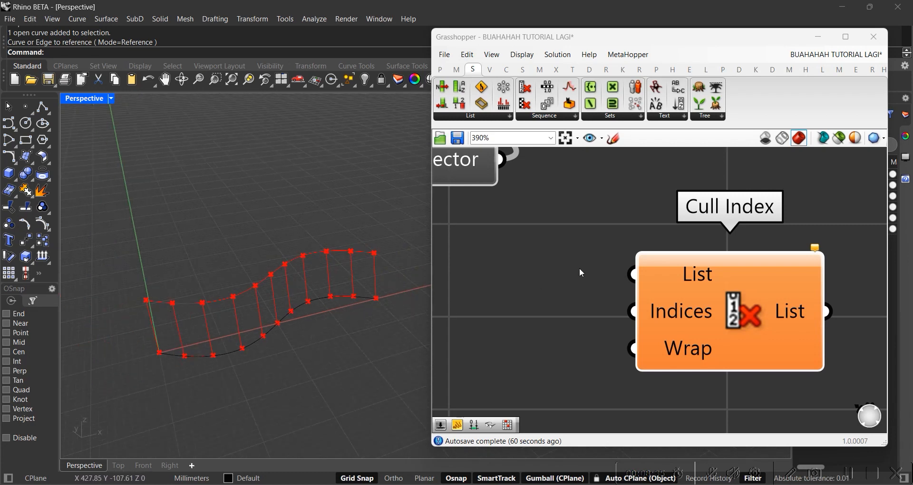
scroll(576, 268, down, 5)
right_drag(288, 308, 299, 267)
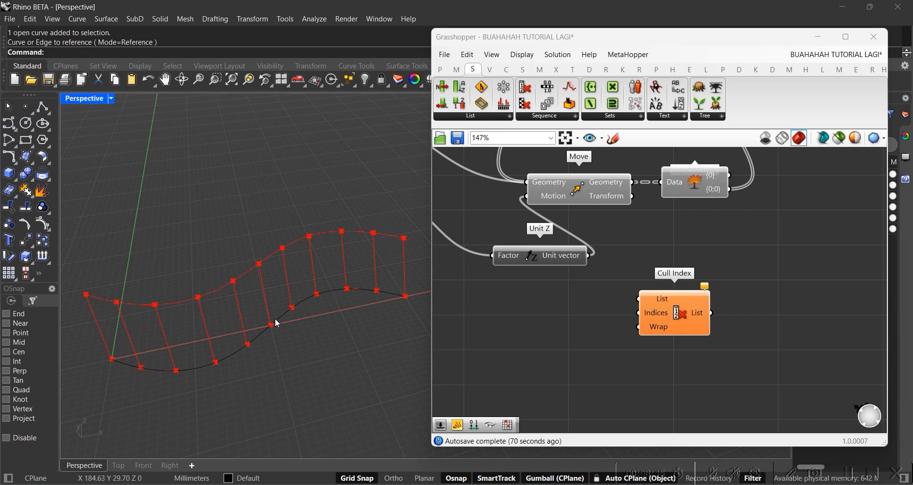
Add a Point List component, place it above and beyond Divide Curve, and connect Divide Curve's Points output to its Points input
right_drag(651, 233, 728, 357)
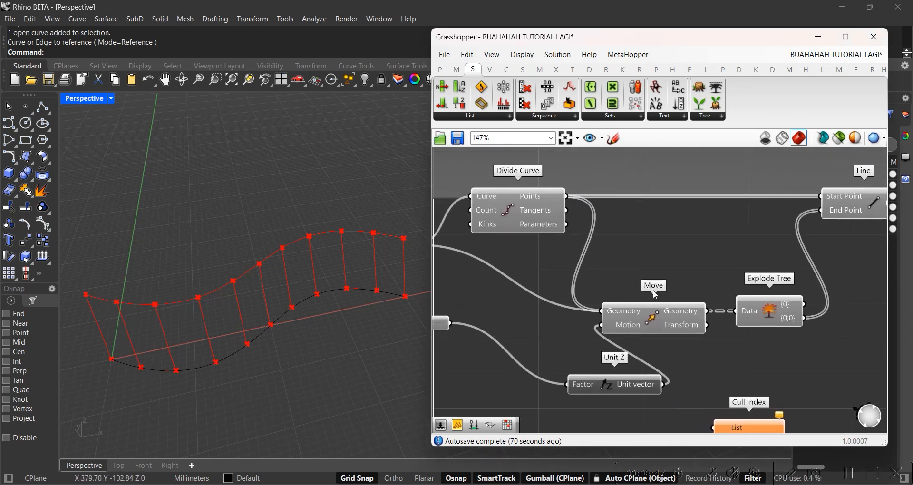
right_drag(659, 311, 577, 255)
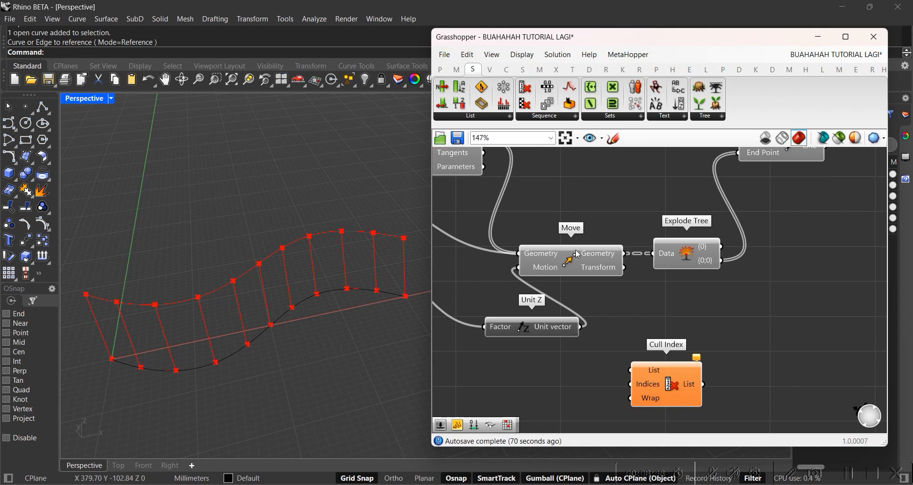
double_click(674, 308)
text(points)
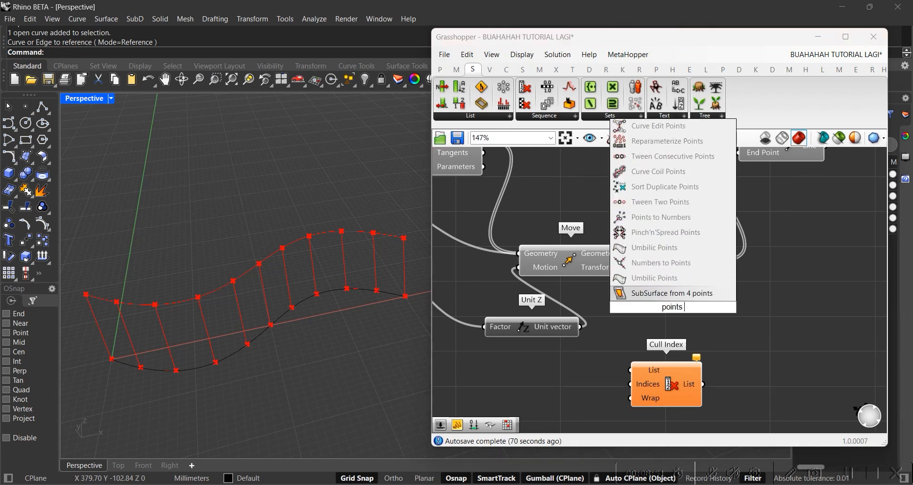
key(BackSpace)
text(li)
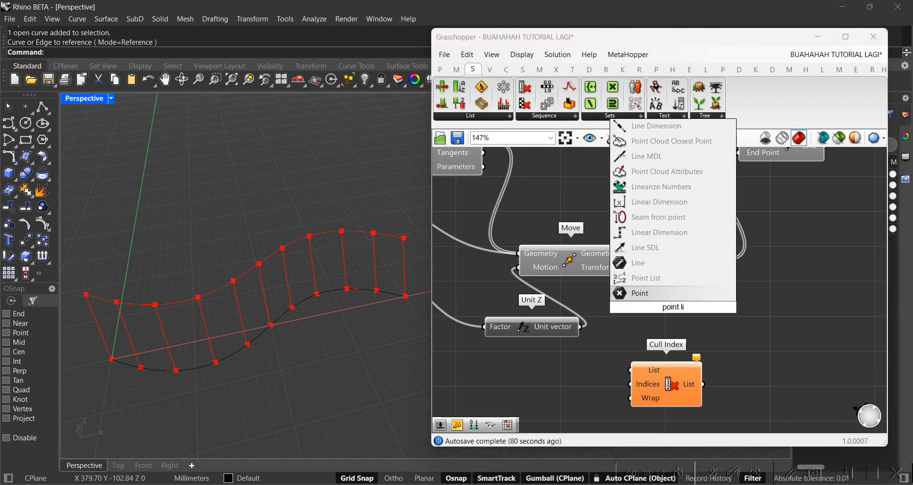
click(668, 277)
scroll(618, 272, down, 3)
right_drag(685, 301, 748, 361)
drag(712, 349, 755, 232)
scroll(590, 240, up, 3)
click(718, 257)
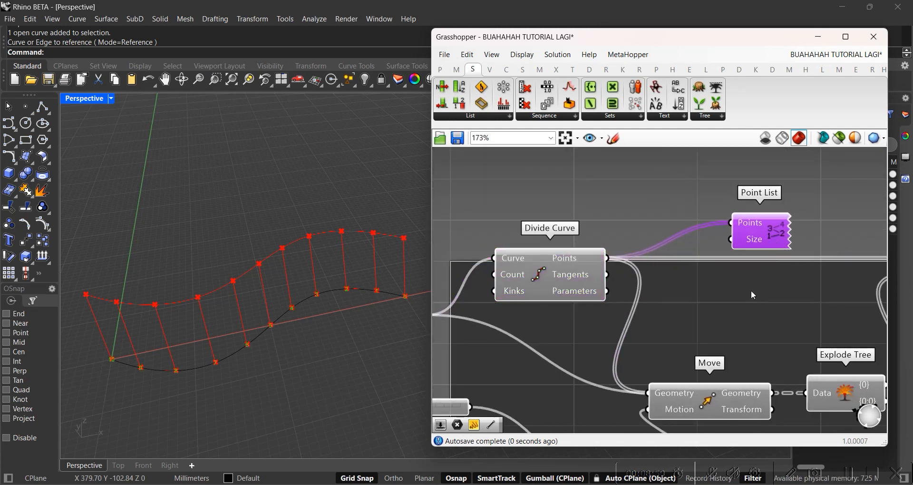
Create a Number Slider from the value 90, connect it to Point List's Size input, and set it to 24
double_click(751, 290)
text(90)
key(Return)
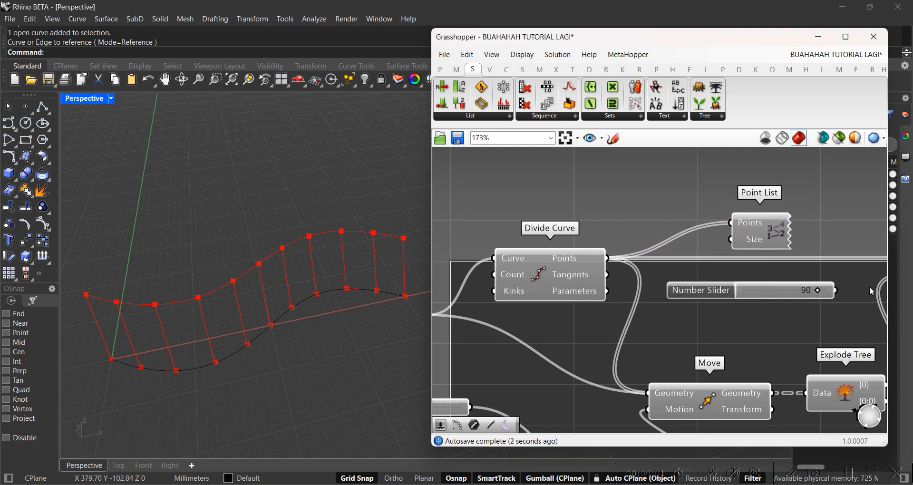
drag(836, 290, 736, 249)
drag(817, 290, 763, 293)
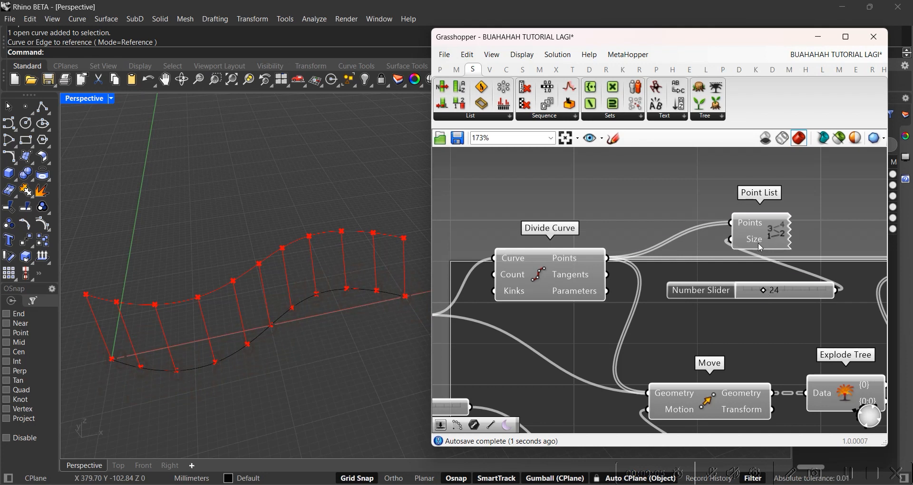
Highlight the Point List output and examine the index numbers along the original curve in the Perspective viewport
click(760, 246)
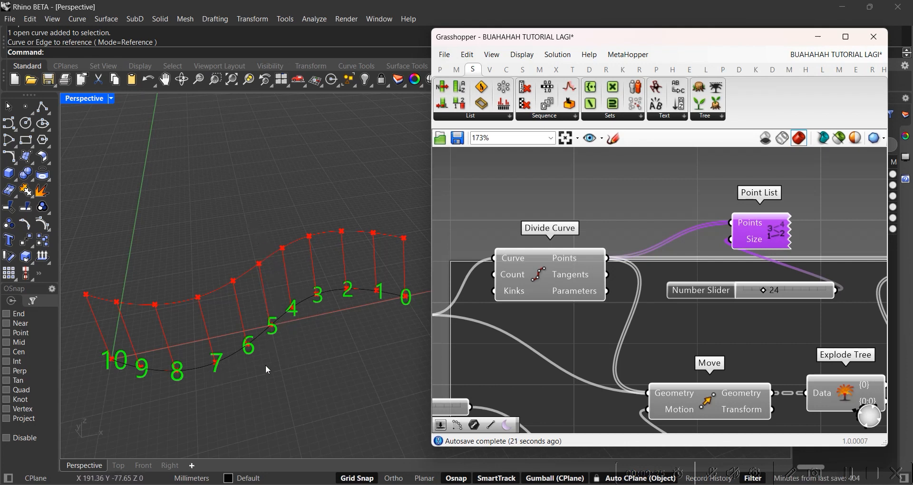
drag(188, 202, 298, 398)
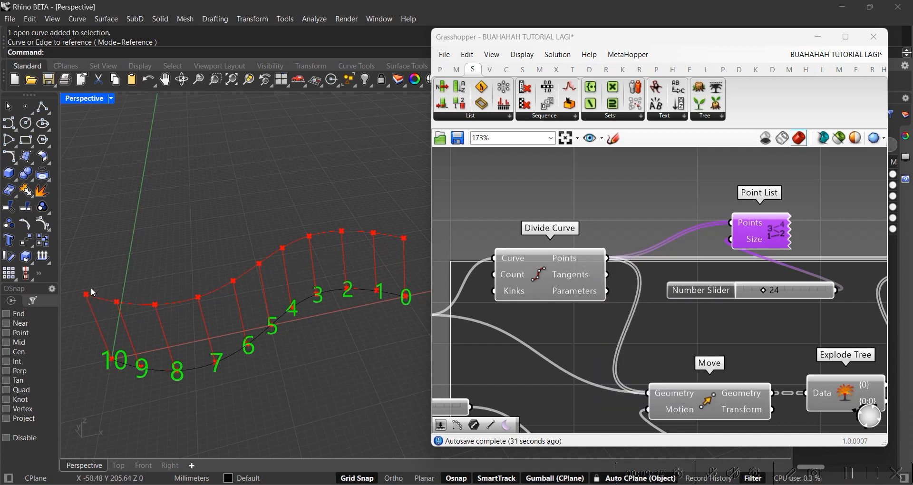
right_drag(133, 289, 128, 313)
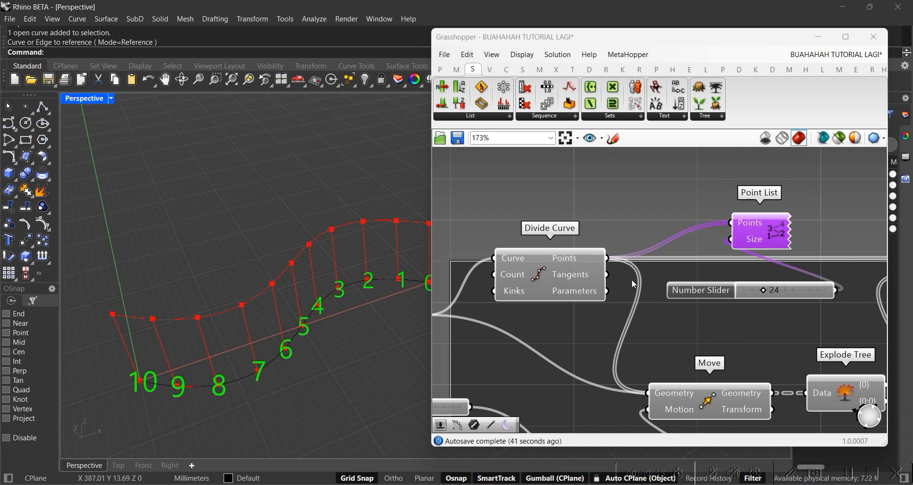
Place the Cull Index component in the free space below Explode Tree and select it
scroll(617, 281, down, 3)
scroll(640, 327, up, 3)
click(662, 324)
mouse_move(664, 329)
mouse_down()
mouse_move(692, 307)
mouse_move(669, 317)
mouse_up()
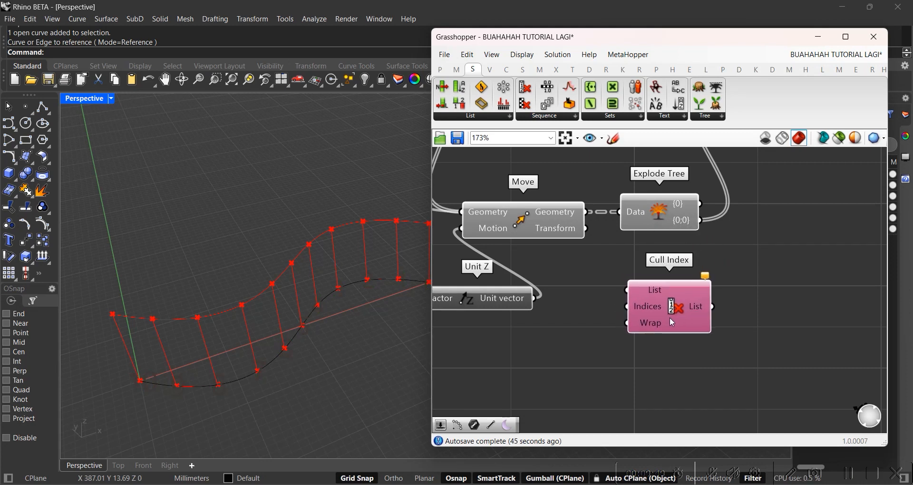
scroll(657, 246, up, 3)
drag(600, 248, 776, 409)
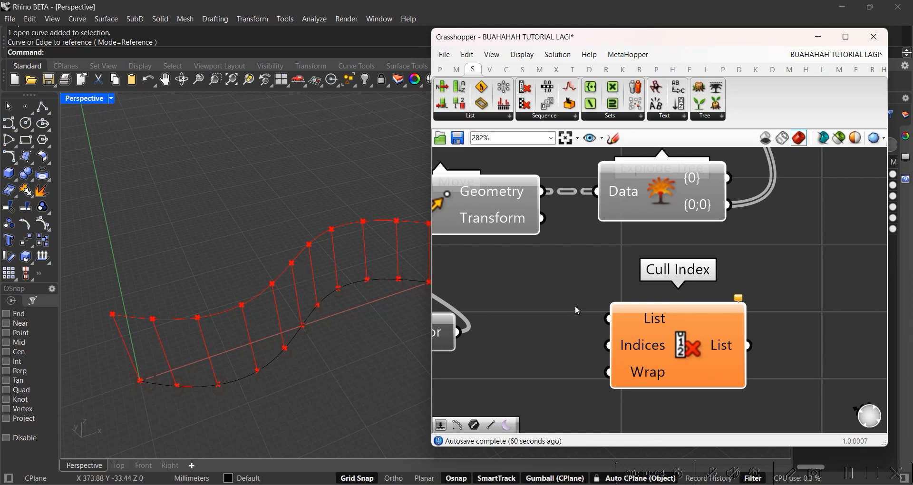
Highlight the Explode Tree component and examine its moved curve and points in the Perspective viewport
scroll(648, 308, down, 3)
scroll(649, 308, down, 2)
click(624, 324)
click(640, 353)
drag(694, 301, 692, 302)
scroll(703, 316, up, 3)
scroll(704, 316, down, 3)
scroll(704, 316, up, 3)
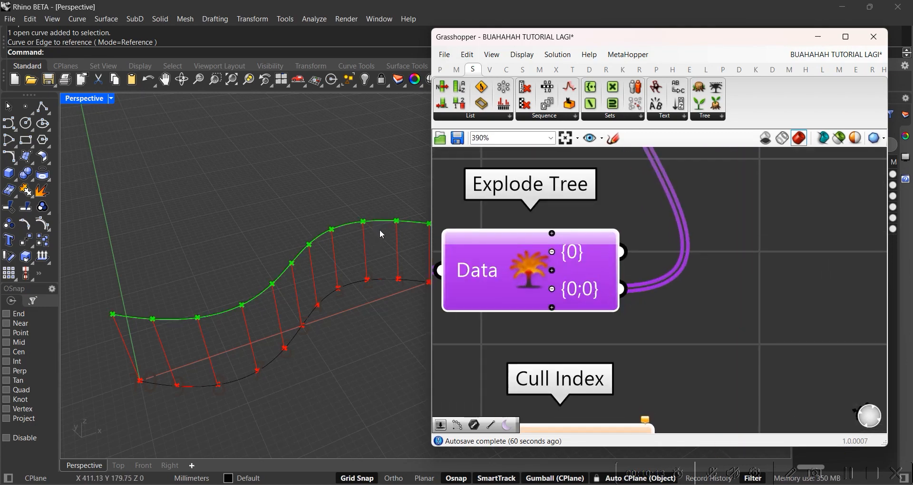
right_drag(488, 251, 575, 260)
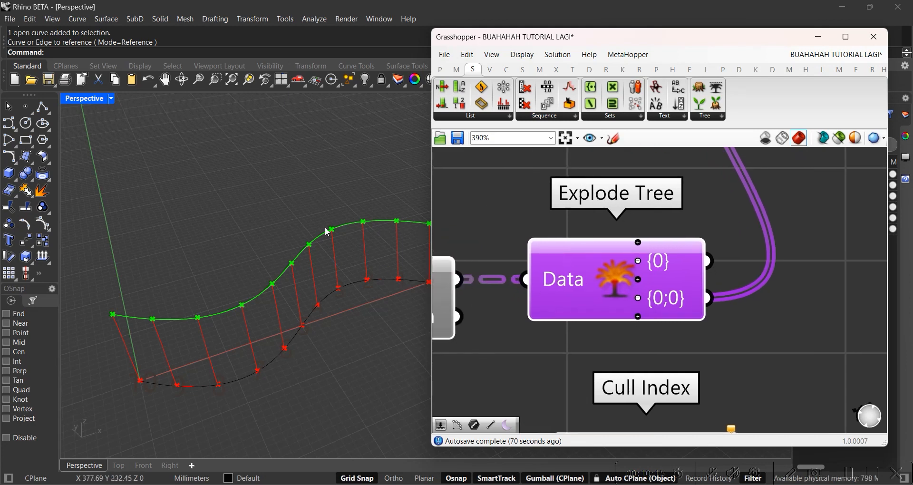
Add a Data parameter beside Explode Tree, connect the {0;0} output to it, and move Cull Index below it
double_click(793, 308)
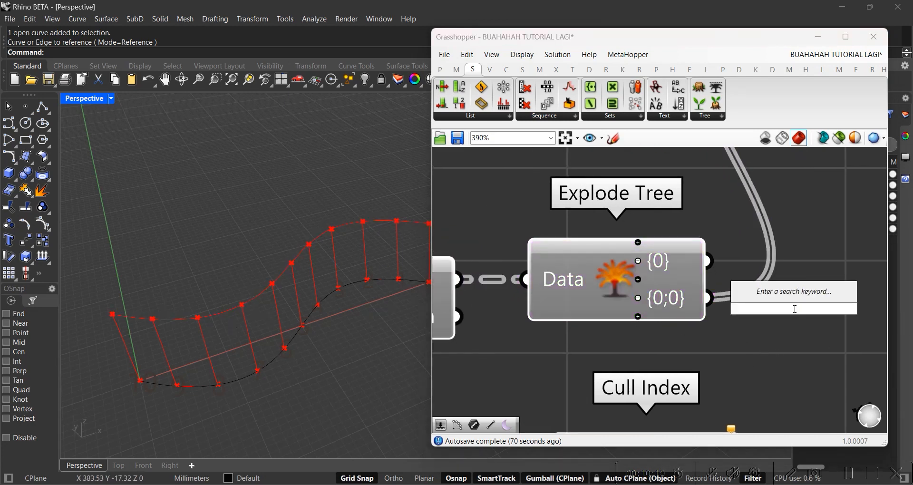
text(data)
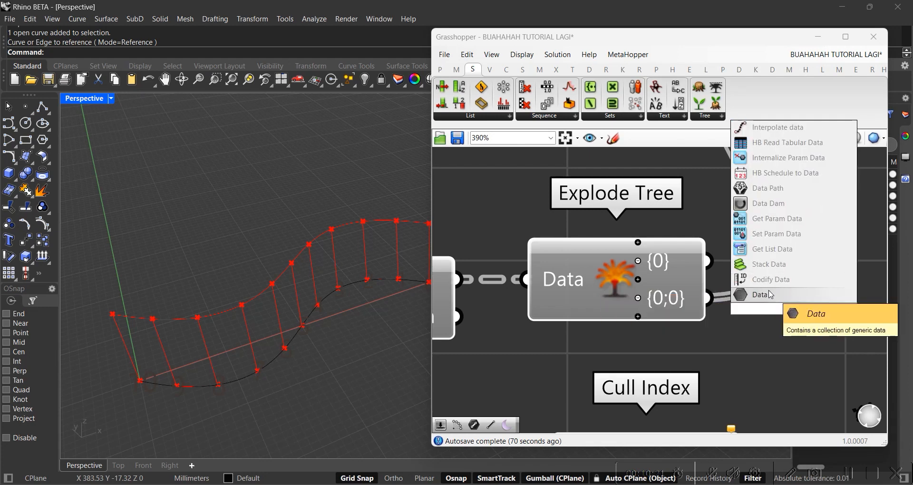
click(769, 294)
drag(735, 306, 742, 308)
click(794, 301)
right_drag(771, 341, 645, 302)
drag(658, 270, 724, 301)
scroll(644, 324, down, 3)
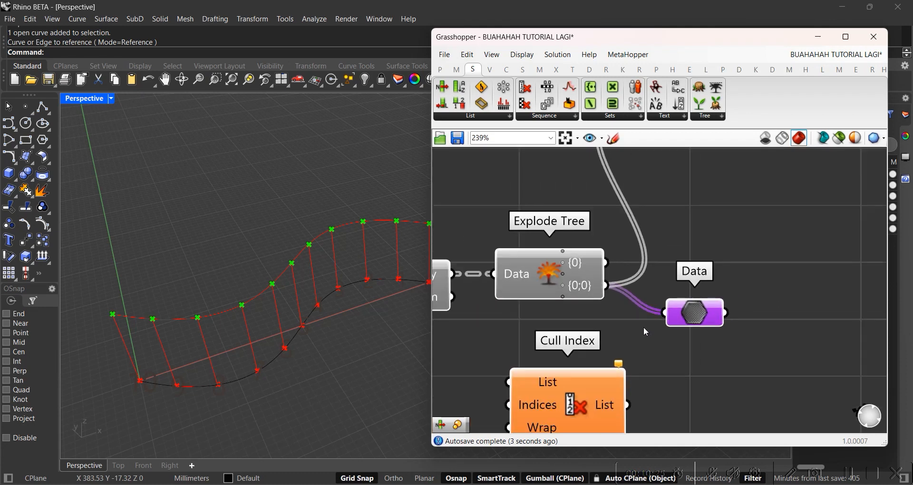
drag(582, 360, 763, 372)
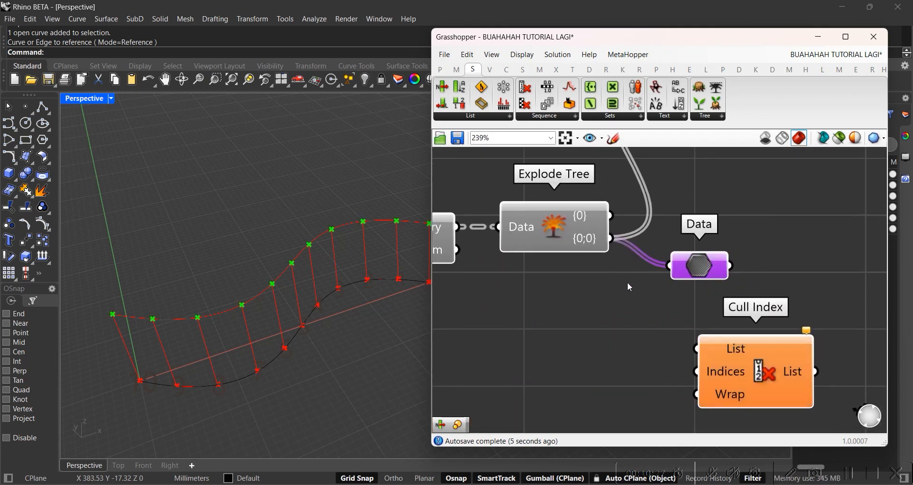
Highlight Point List and examine the index numbers of the division points on the original curve
scroll(587, 289, down, 3)
right_drag(585, 289, 797, 330)
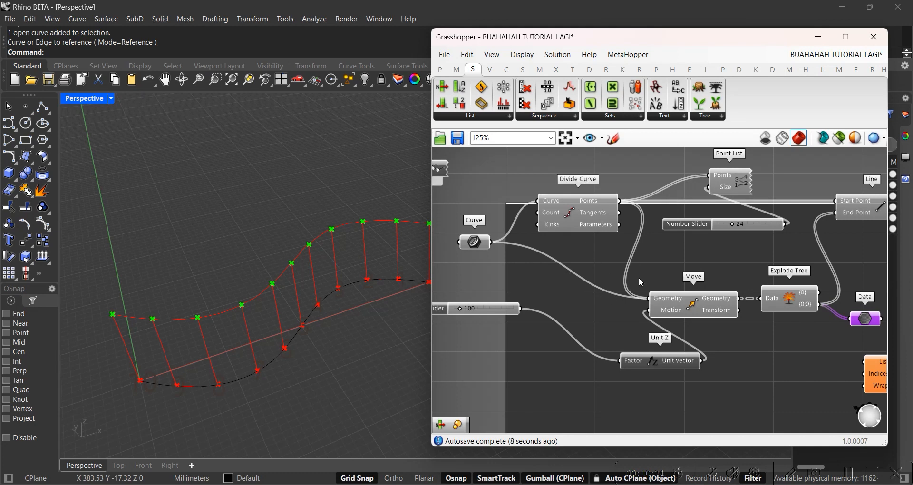
scroll(335, 298, up, 3)
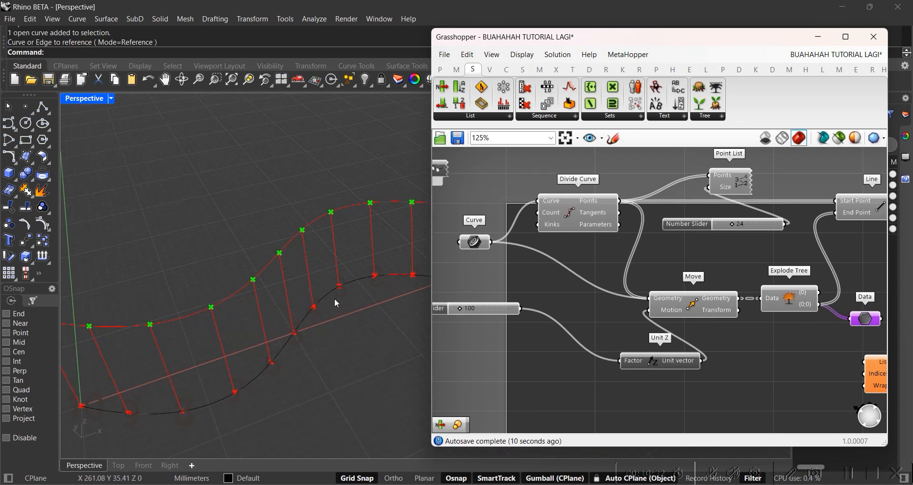
scroll(298, 352, up, 1)
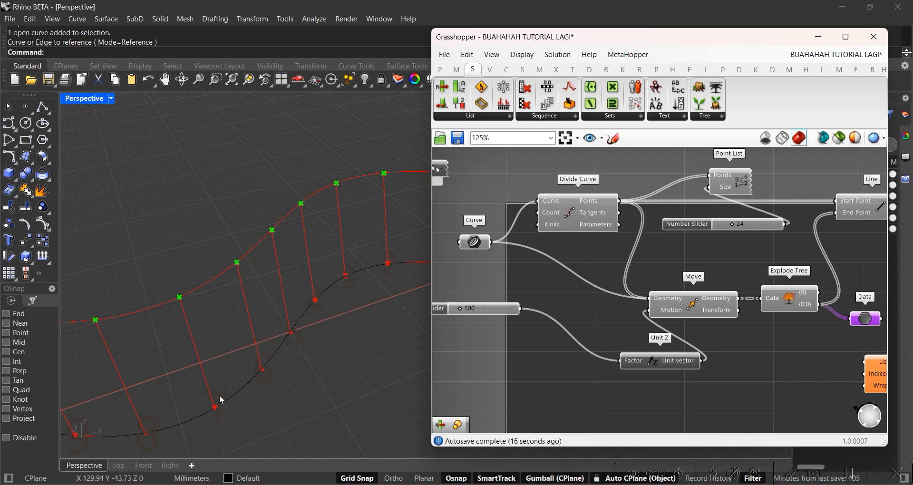
right_drag(234, 344, 417, 279)
click(724, 185)
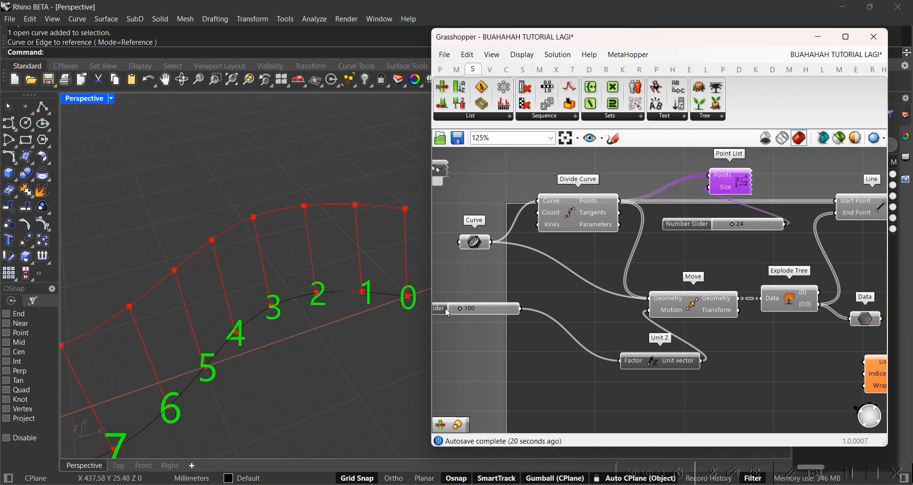
right_drag(287, 308, 256, 367)
scroll(677, 235, down, 2)
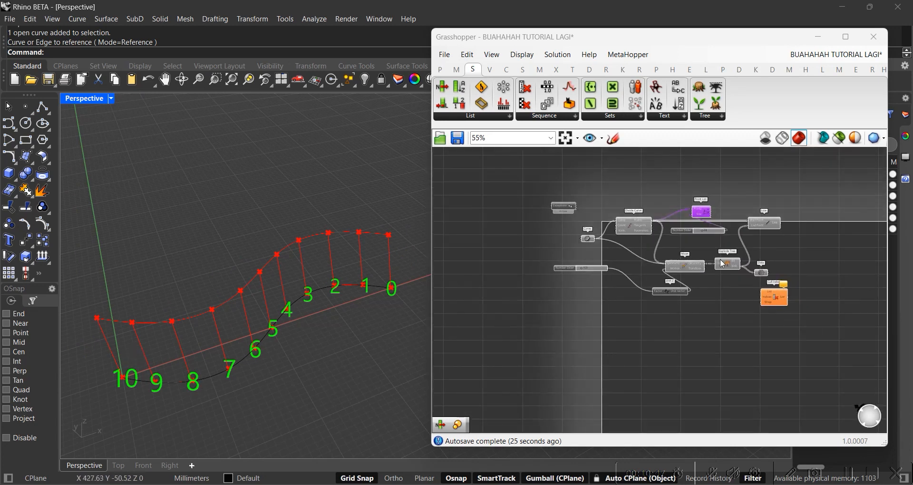
Move Cull Index below Unit Z and connect Divide Curve's Points output to its List input
right_drag(775, 272, 709, 275)
scroll(709, 275, up, 2)
scroll(698, 333, up, 2)
right_drag(547, 261, 710, 260)
drag(829, 308, 594, 328)
scroll(723, 332, down, 5)
scroll(761, 350, up, 1)
drag(760, 350, 623, 370)
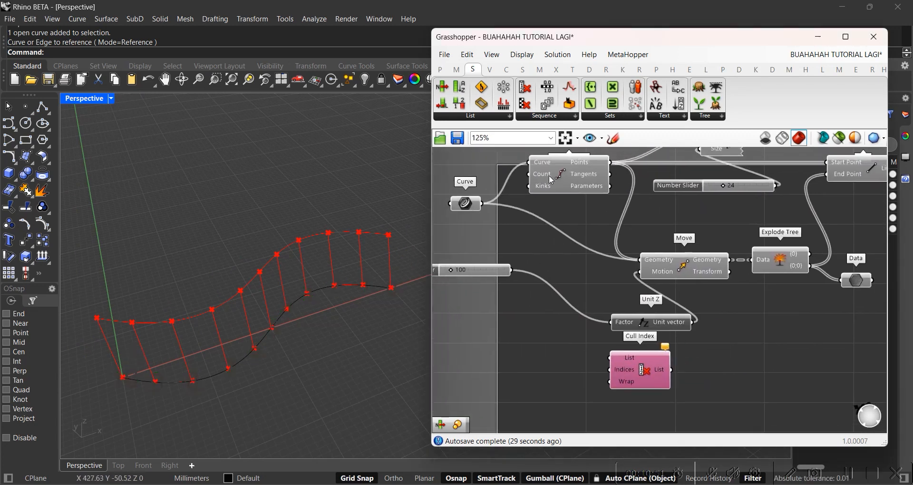
click(591, 170)
drag(611, 165, 610, 358)
scroll(649, 368, up, 5)
click(676, 395)
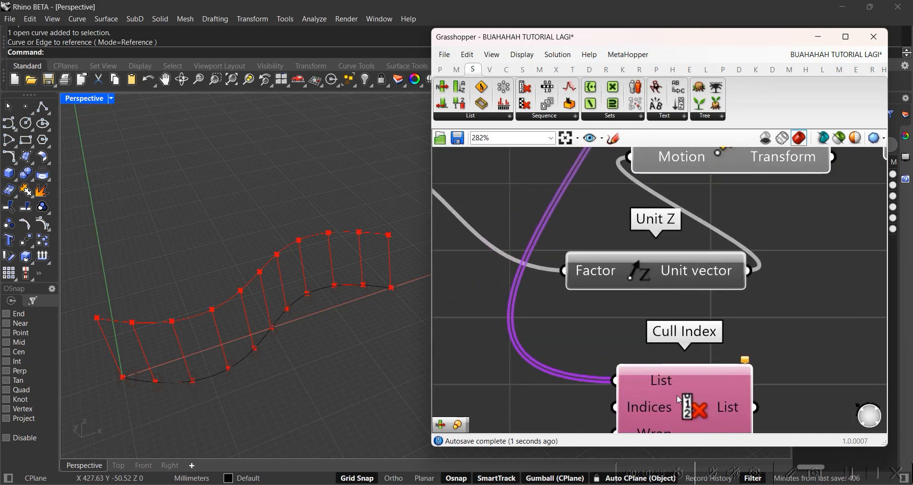
scroll(271, 319, up, 2)
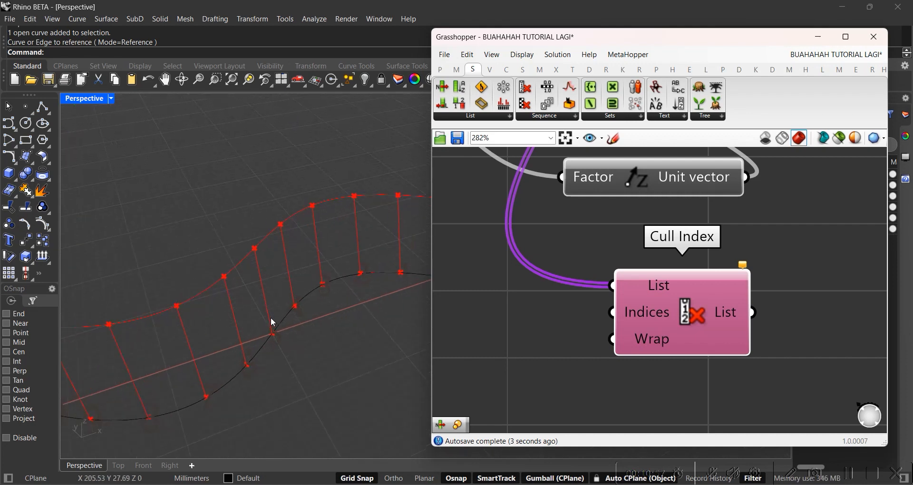
scroll(261, 267, down, 3)
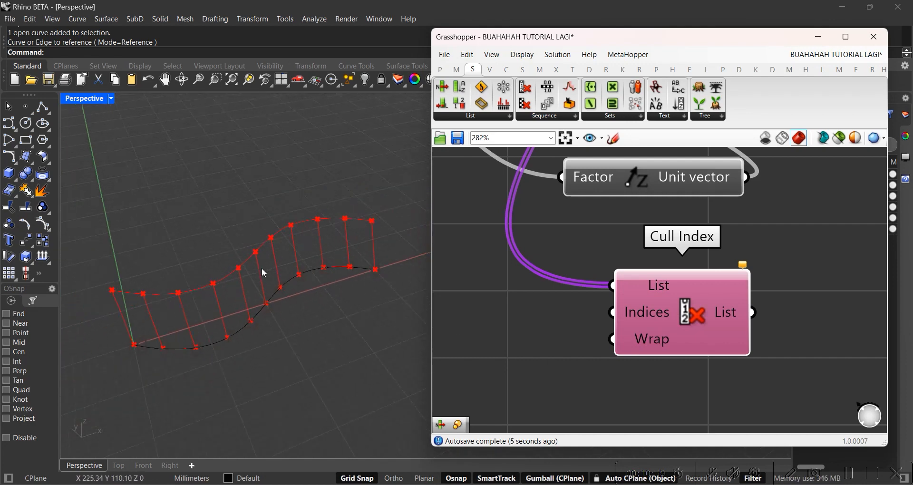
Add a Panel, shift Cull Index clear of it, then narrow the Panel and place it in front of Cull Index's inputs
click(549, 354)
double_click(548, 353)
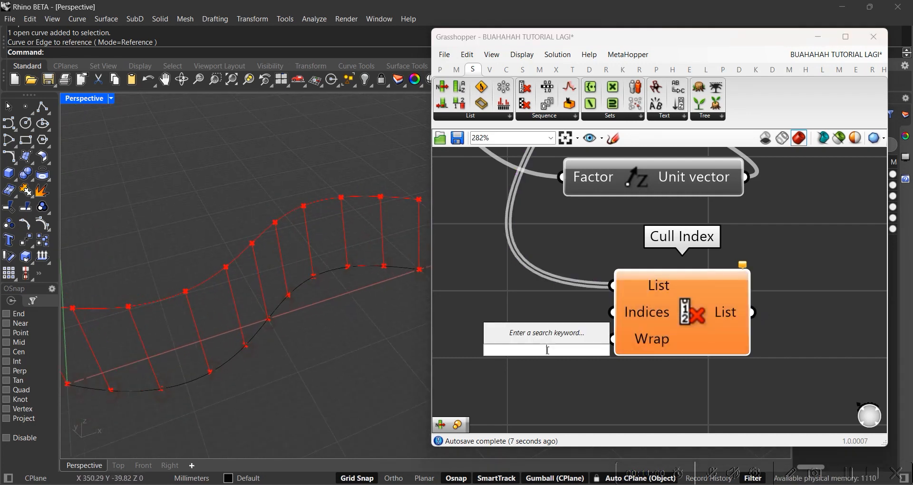
text(panel)
key(Return)
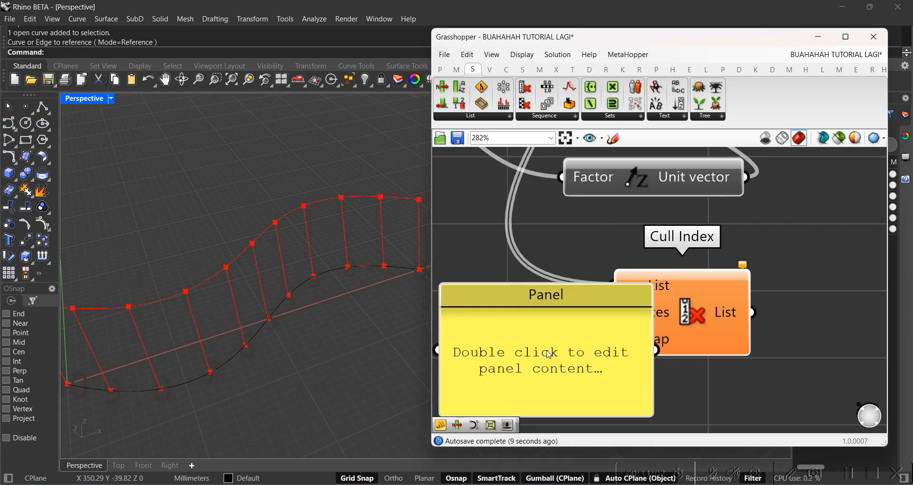
drag(652, 284, 726, 249)
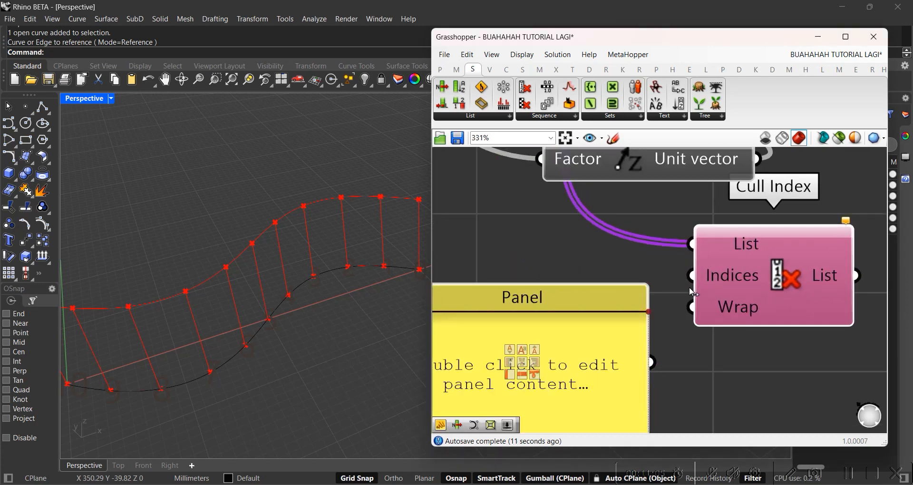
right_drag(587, 334, 617, 310)
drag(577, 327, 596, 308)
drag(702, 276, 630, 276)
drag(574, 298, 629, 311)
Enter the index values 4, 5, 6 and 7 in the Panel, each on its own line
double_click(629, 311)
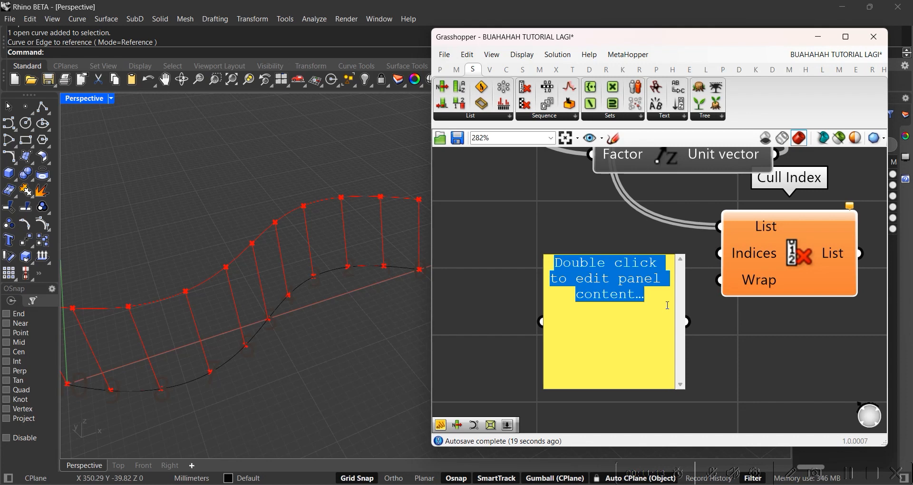
text(4)
key(Return)
text(5 6)
key(Return)
text(77)
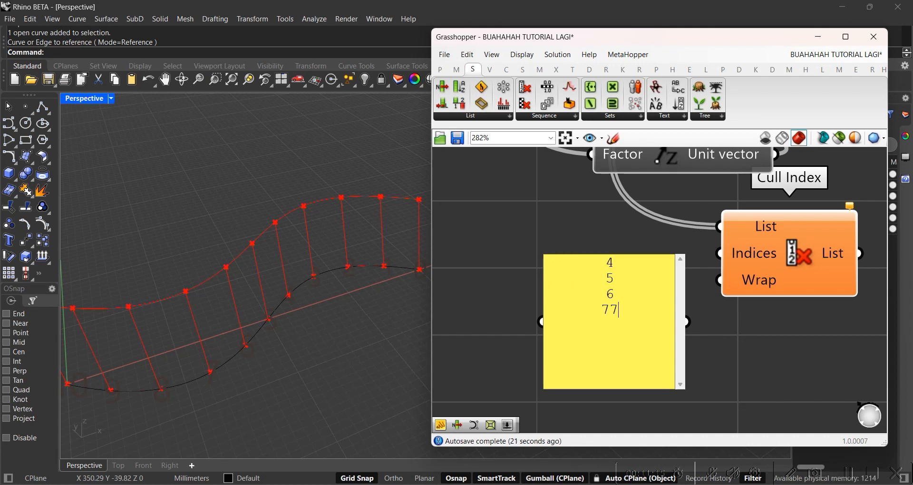
click(706, 349)
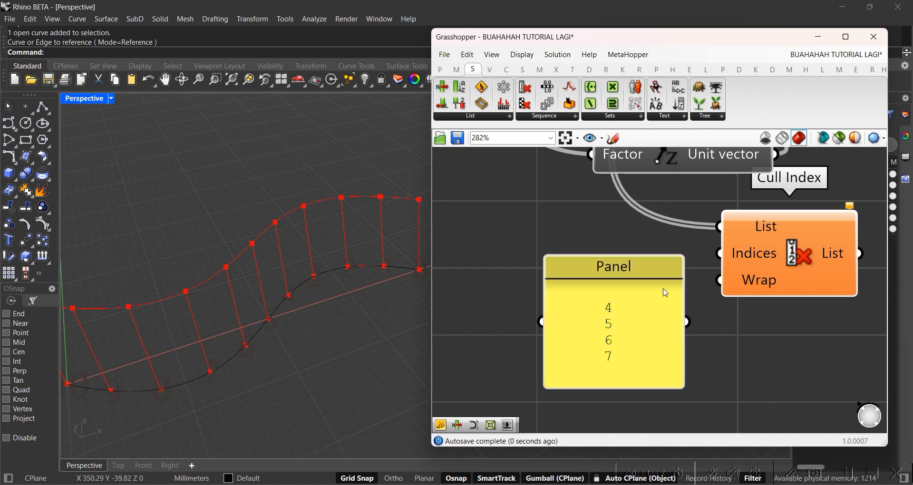
Connect the Panel's output to Cull Index's Indices input and inspect the data that input receives
drag(518, 237, 719, 253)
mouse_move(849, 207)
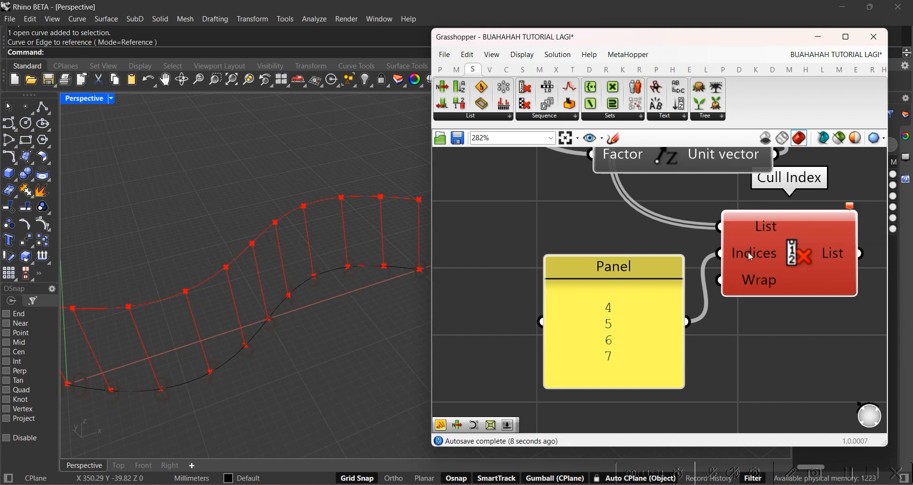
mouse_move(747, 254)
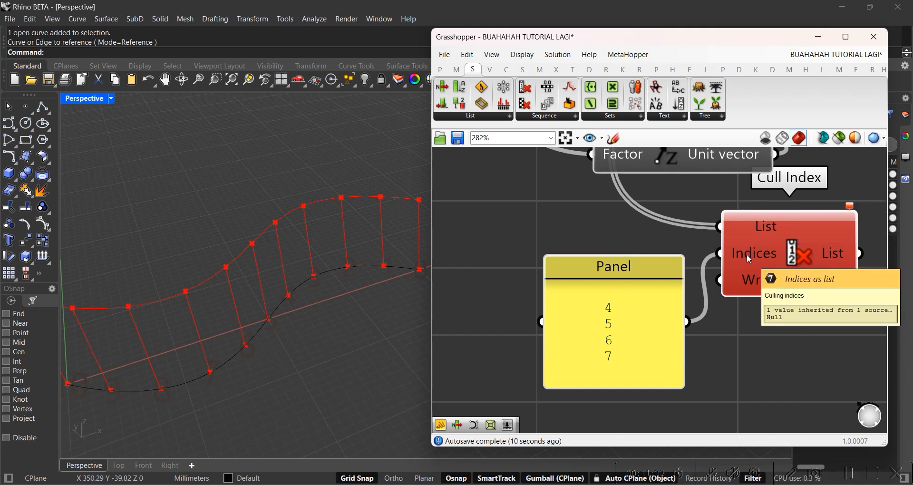
Turn off Multiline Data for the Panel so each line is passed as a separate item
drag(522, 229, 699, 407)
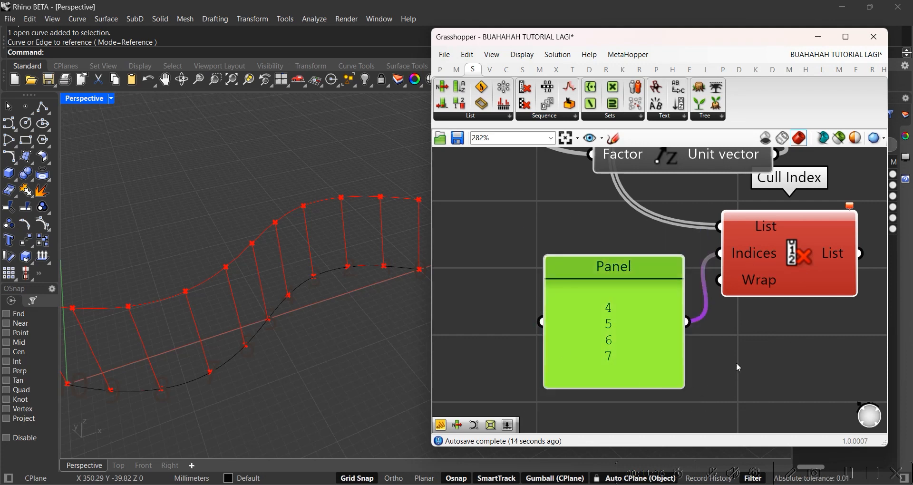
right_click(616, 298)
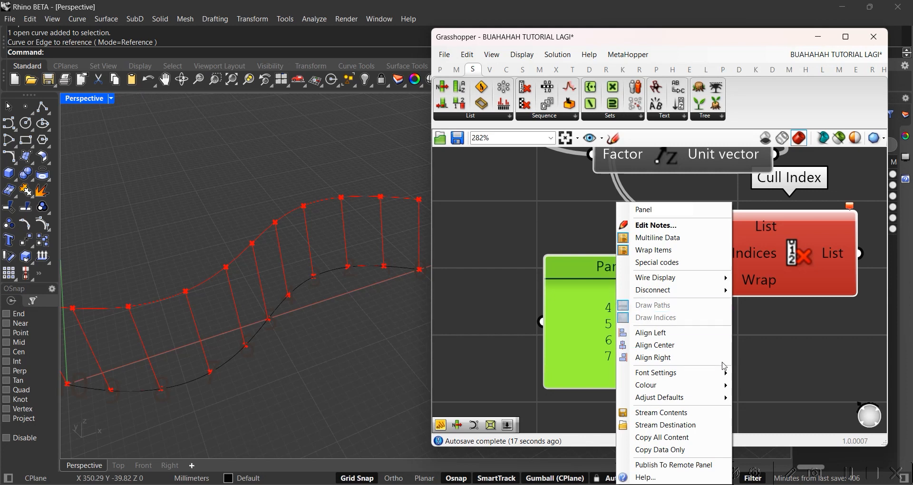
click(687, 238)
click(766, 338)
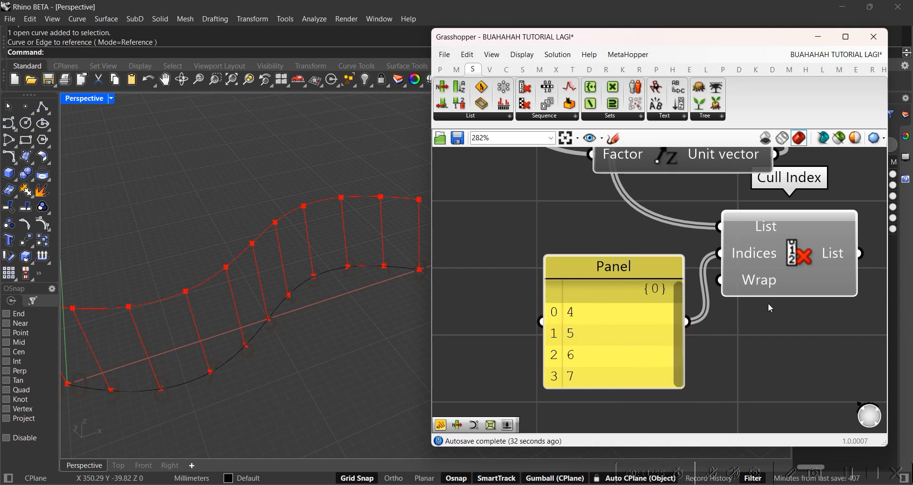
Highlight Cull Index and examine the remaining division points along the original curve
click(757, 291)
scroll(216, 354, down, 3)
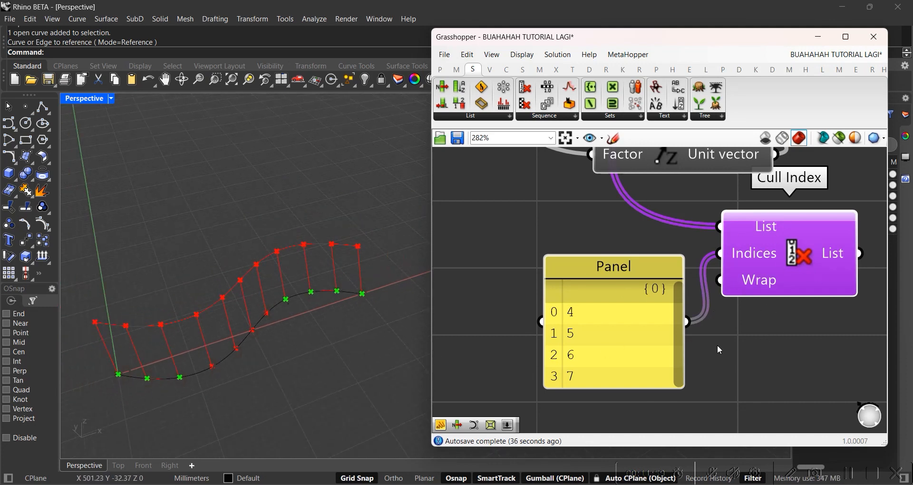
scroll(253, 332, up, 2)
right_drag(377, 244, 387, 260)
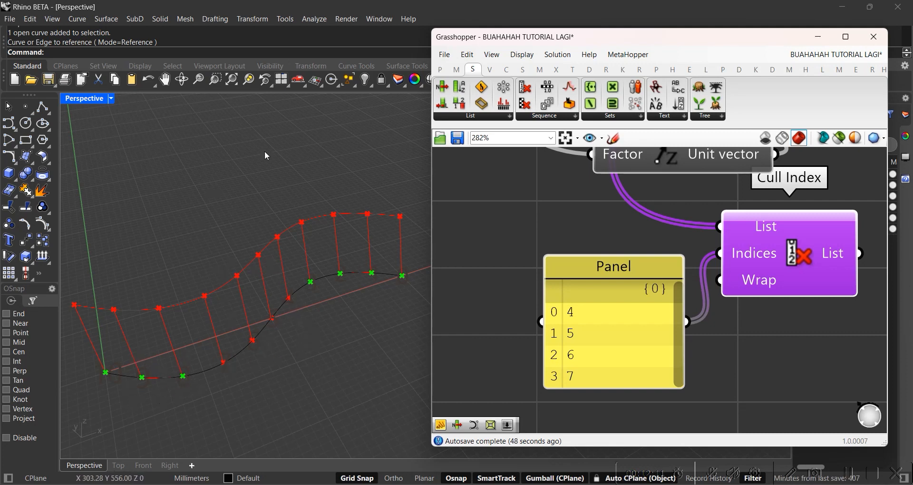
Move Cull Index farther from the Panel, to the area below Explode Tree
scroll(679, 207, down, 1)
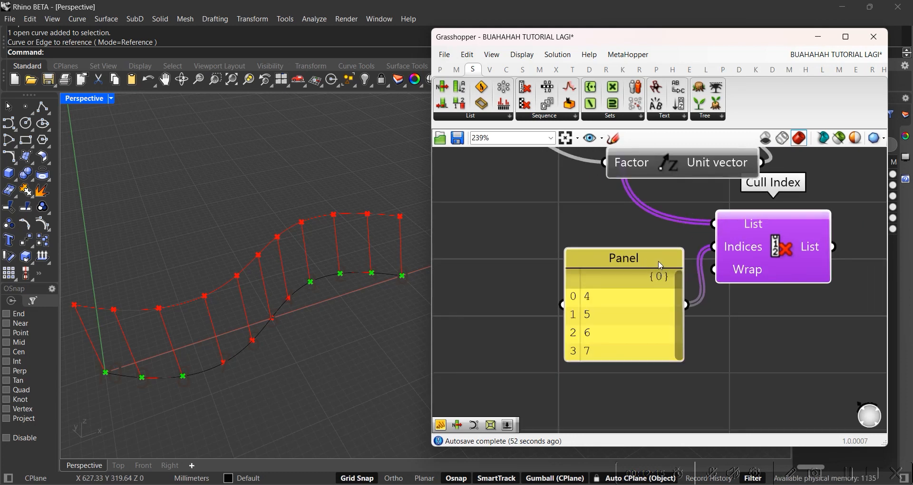
scroll(660, 275, down, 5)
right_drag(658, 249, 463, 332)
drag(519, 337, 586, 317)
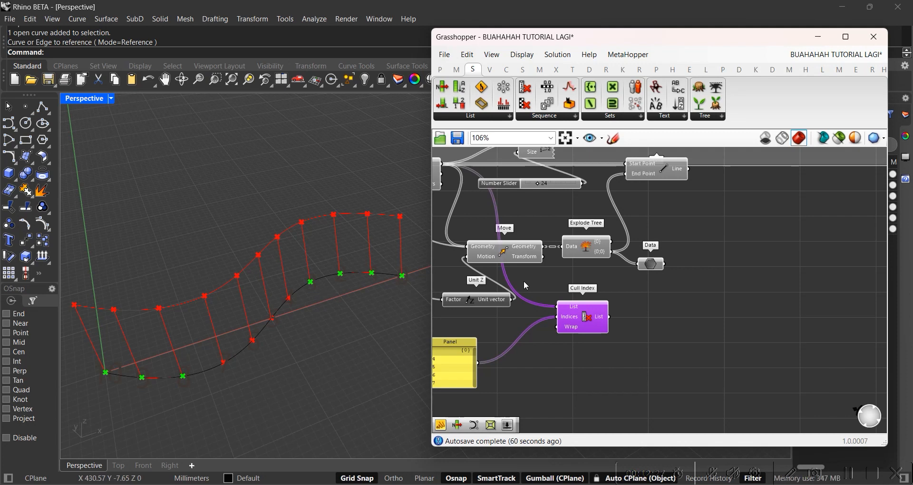
right_drag(634, 291, 717, 302)
right_drag(589, 241, 642, 266)
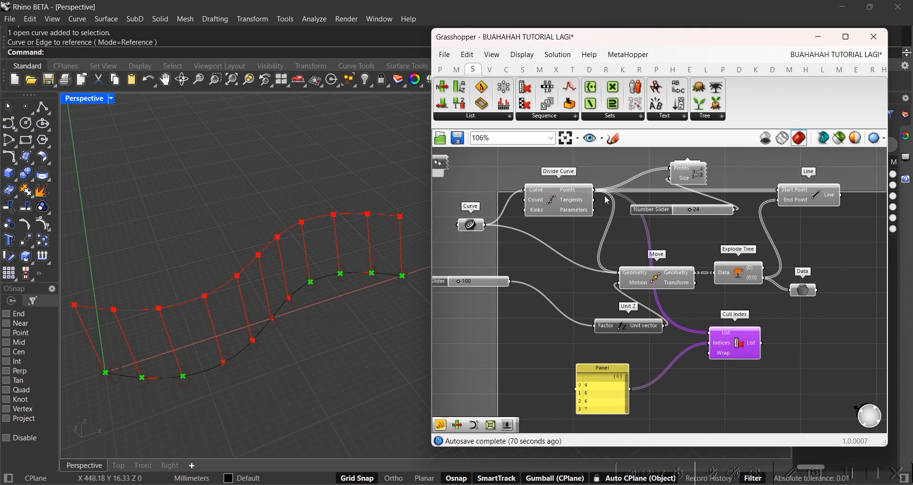
scroll(733, 312, up, 3)
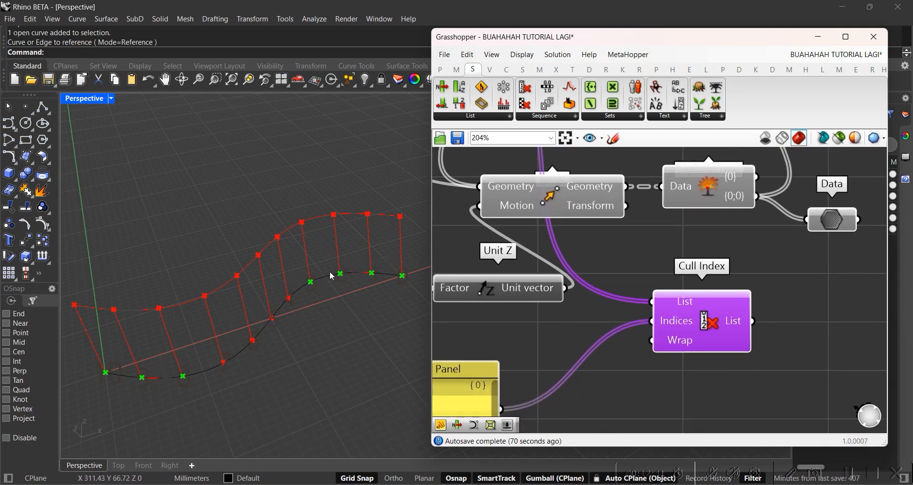
Turn off the preview of Divide Curve, Point List, Move, Explode Tree, Line and Data together
scroll(518, 263, down, 5)
drag(817, 362, 557, 219)
middle_click(586, 222)
click(623, 188)
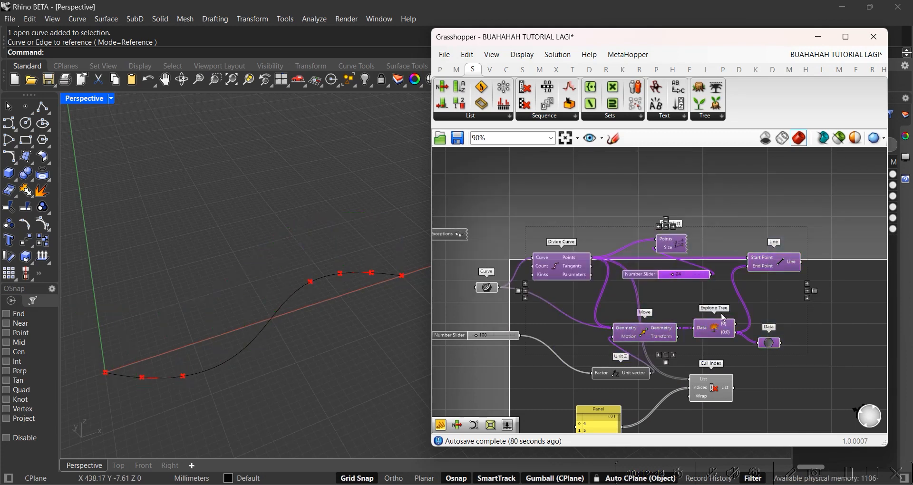
Try turning on the preview of Move to show the raised curve and its points
click(719, 379)
right_drag(719, 378, 661, 323)
scroll(218, 334, up, 2)
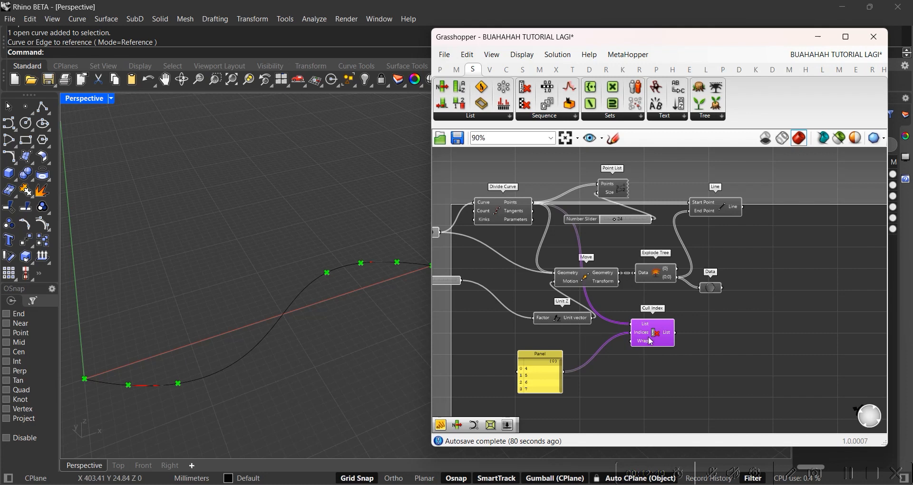
scroll(515, 195, up, 3)
click(515, 196)
click(666, 349)
right_drag(666, 349, 610, 302)
middle_click(610, 302)
click(625, 277)
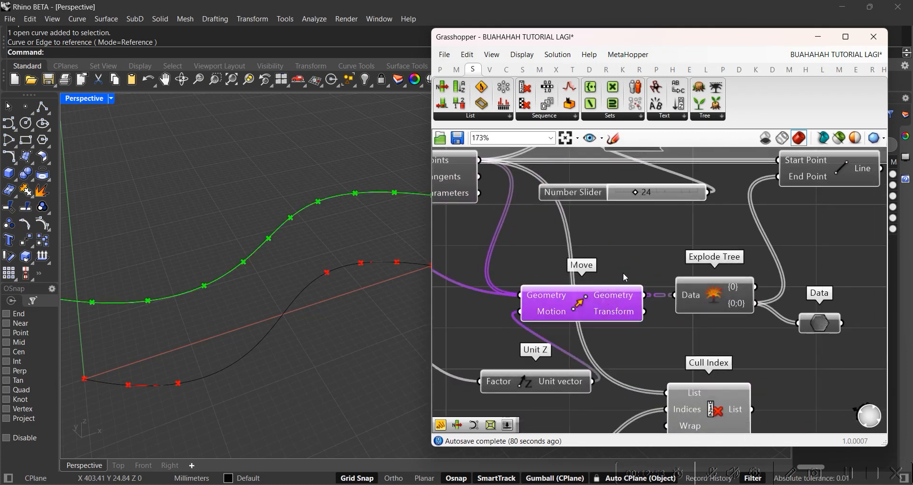
Turn on the preview of the Data parameter holding the raised points and turn off the preview of Move
click(668, 349)
click(821, 325)
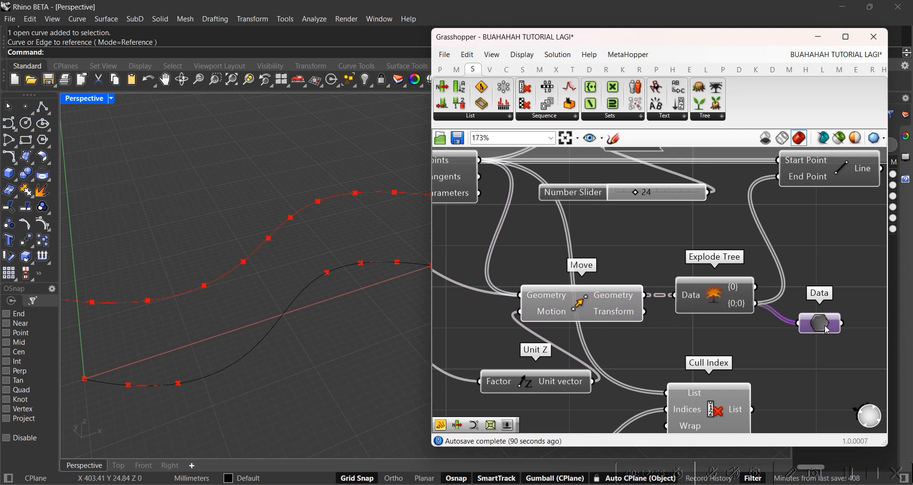
middle_click(824, 325)
click(860, 298)
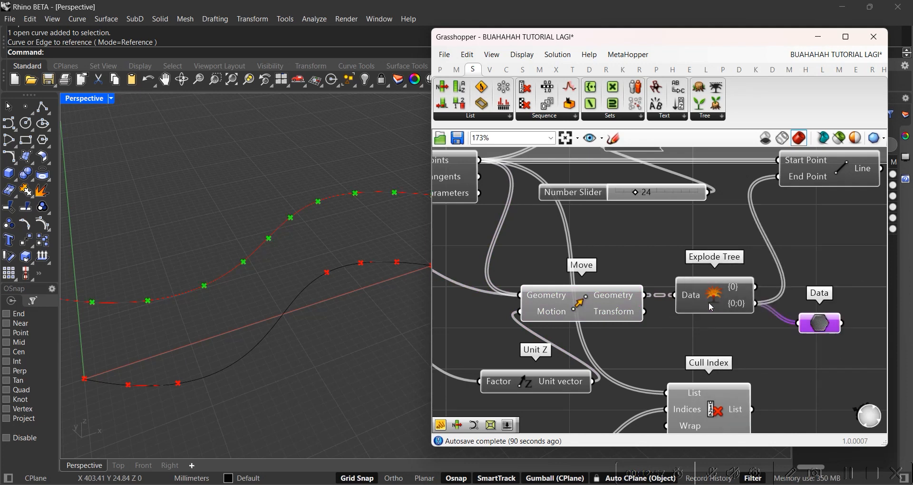
click(580, 303)
middle_click(617, 301)
click(631, 276)
Move Cull Index beyond the Data parameter and add Data's output as a second source for its List input
right_drag(747, 332, 494, 278)
drag(463, 354, 688, 339)
click(555, 271)
drag(581, 269, 643, 325)
click(685, 342)
Disconnect the Points output of Divide Curve from the List input of Cull Index
scroll(632, 372, down, 3)
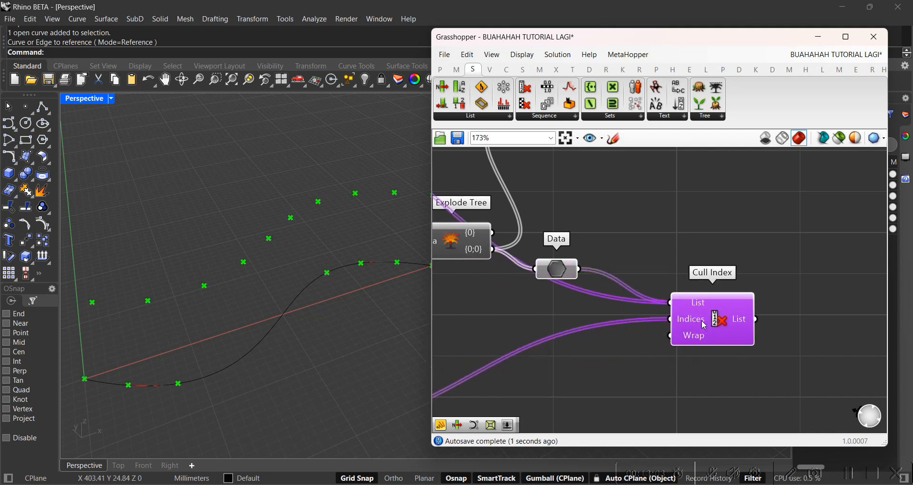
scroll(637, 362, up, 2)
right_drag(610, 323, 693, 334)
scroll(643, 294, down, 4)
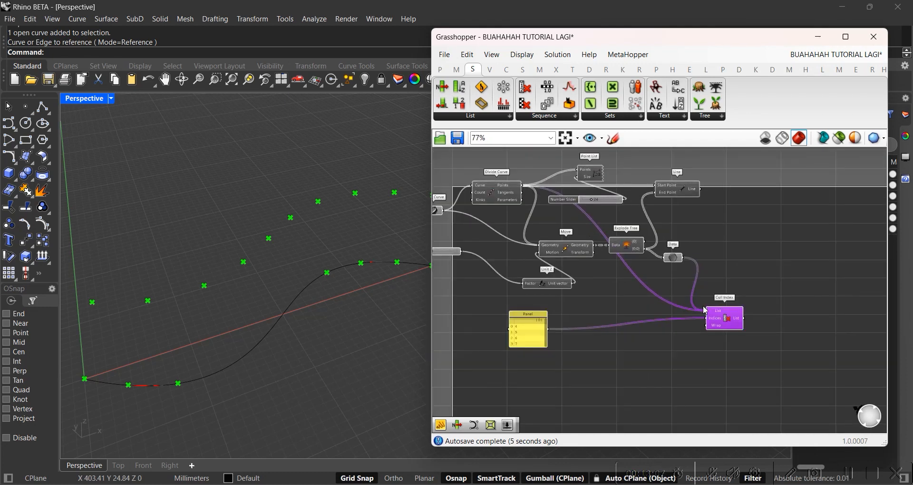
ctrl+drag(708, 312, 522, 185)
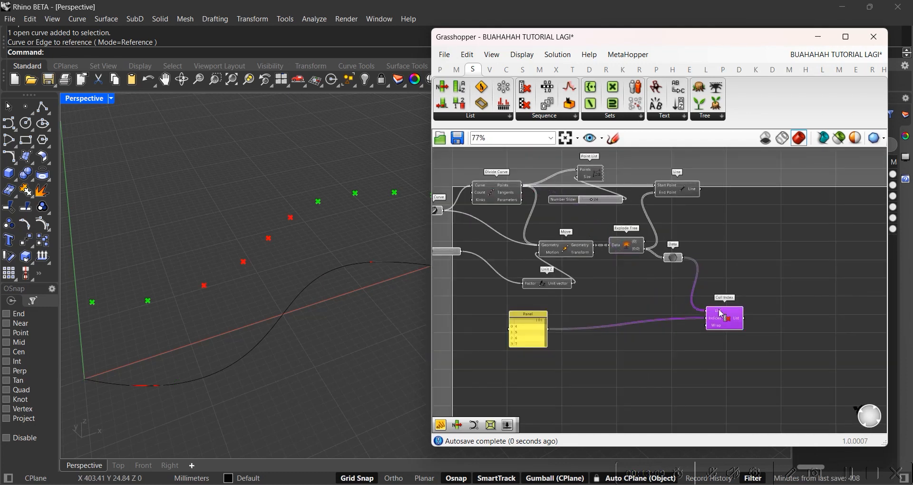
Move the index Panel close to Cull Index, directly before its Indices input
scroll(737, 335, up, 5)
scroll(613, 303, down, 3)
right_drag(447, 314, 536, 340)
drag(536, 340, 684, 321)
click(705, 273)
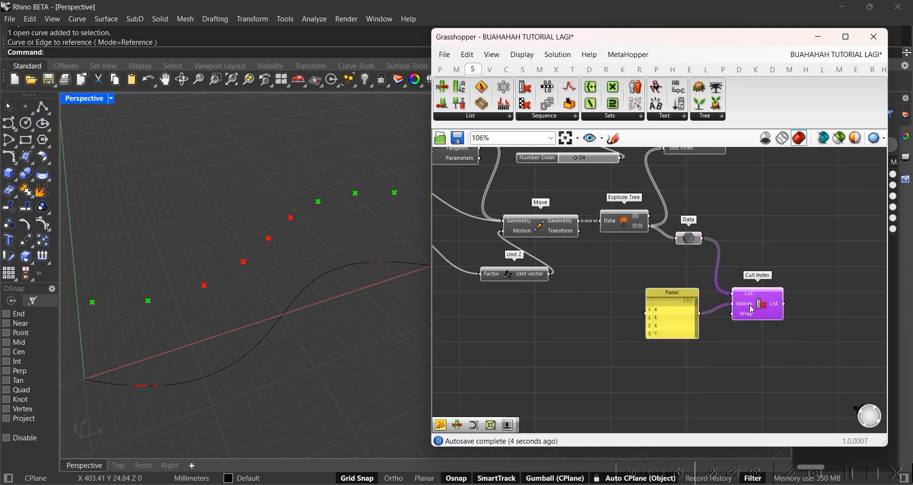
Duplicate Cull Index and place the copy on the opposite side of the Panel, below Unit Z
scroll(658, 268, up, 4)
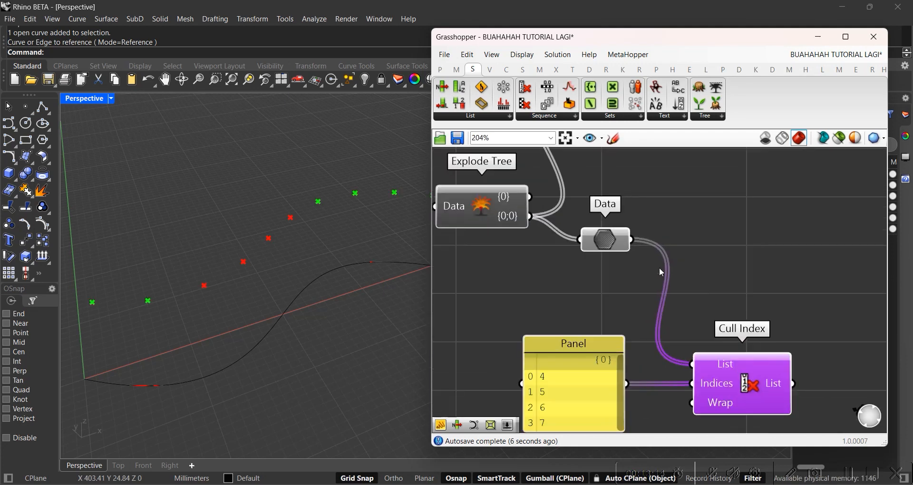
scroll(666, 301, down, 4)
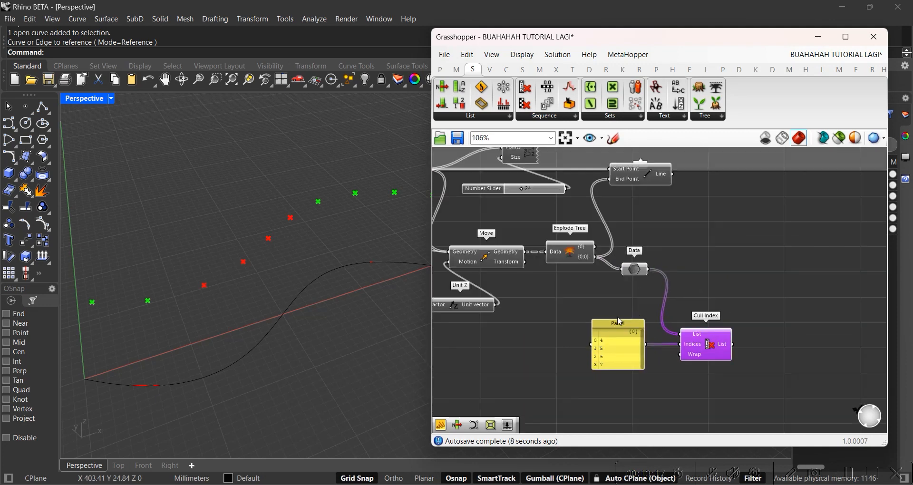
scroll(243, 290, down, 4)
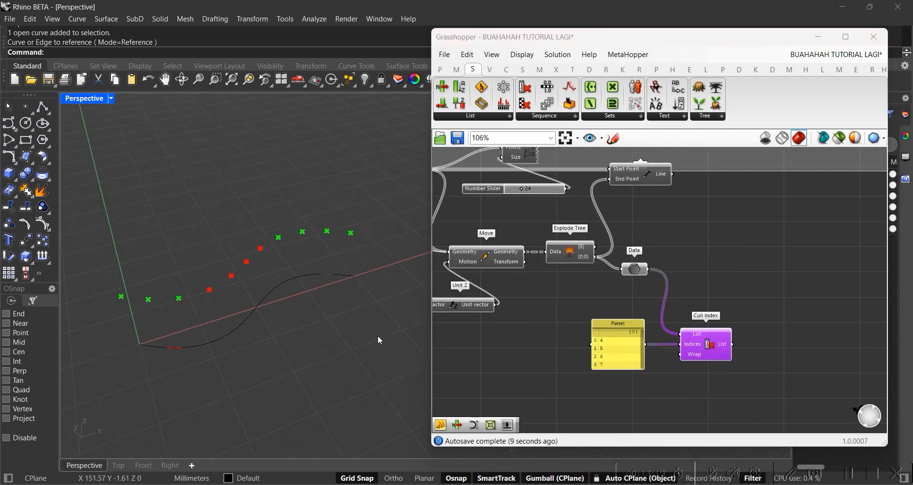
right_drag(612, 322, 754, 313)
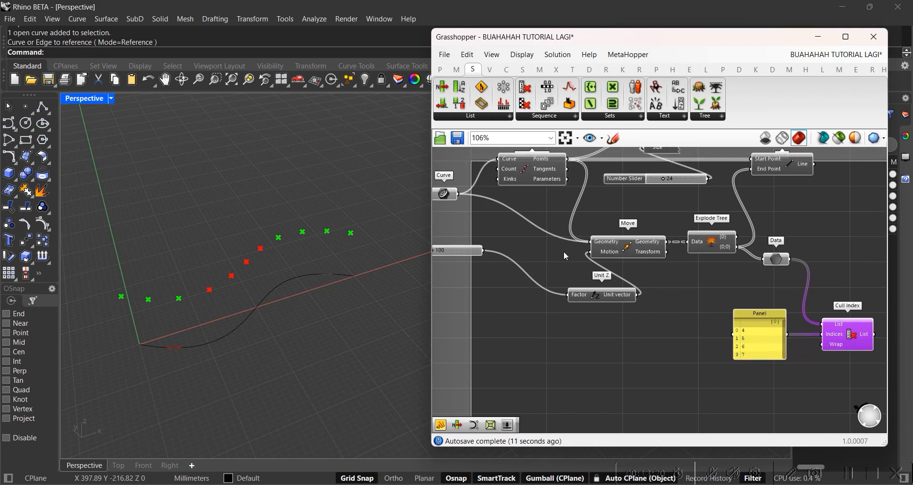
key(ctrl+v)
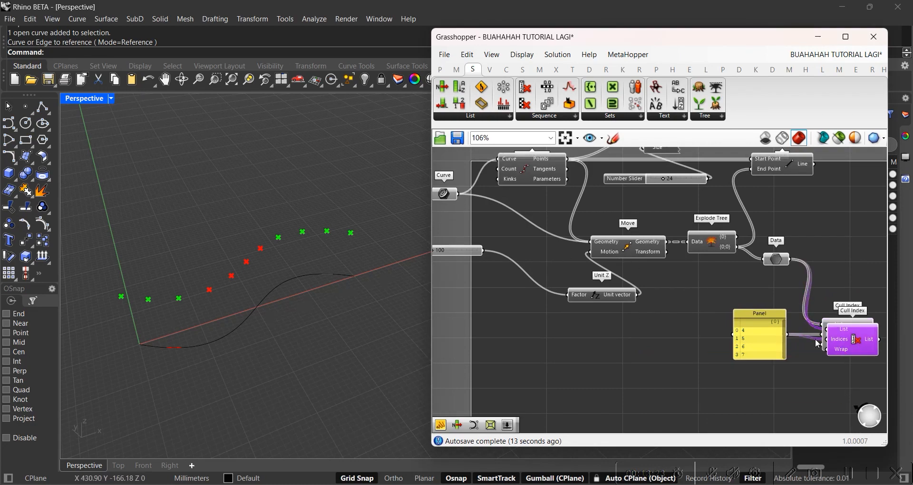
drag(853, 341, 683, 347)
Connect the Points output of Divide Curve to the List input of the copied Cull Index, replacing the Data source
scroll(736, 239, up, 3)
click(583, 250)
scroll(580, 246, down, 3)
drag(539, 201, 623, 342)
click(644, 355)
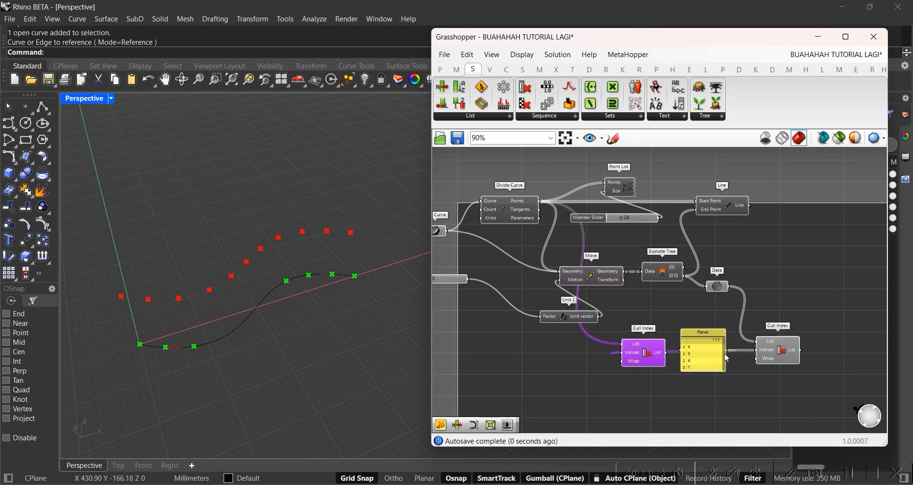
Arrange both Cull Index components one above the other after the Panel, with the one fed by Data on top
shift+click(791, 360)
drag(810, 308, 773, 326)
click(846, 372)
right_drag(753, 371, 589, 395)
drag(625, 352, 717, 406)
drag(752, 347, 700, 352)
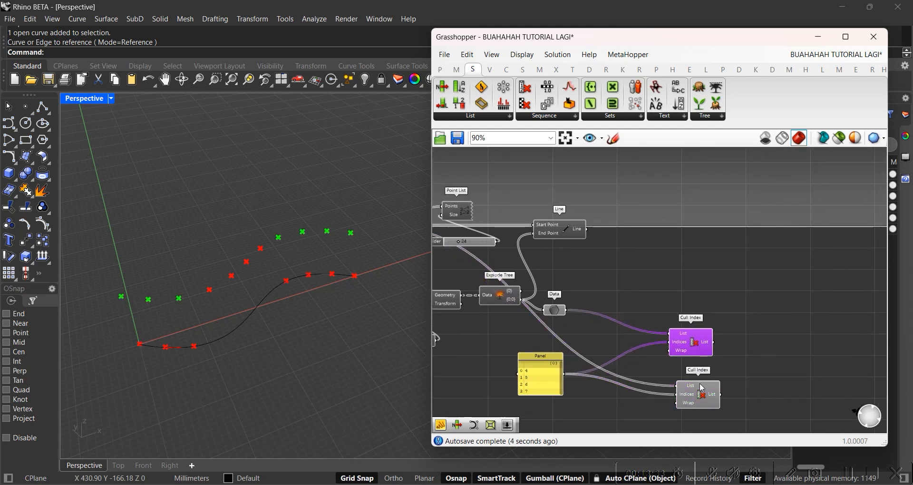
Add a Line component with the upper Cull Index list as Start Point and the lower Cull Index list as End Point
click(680, 338)
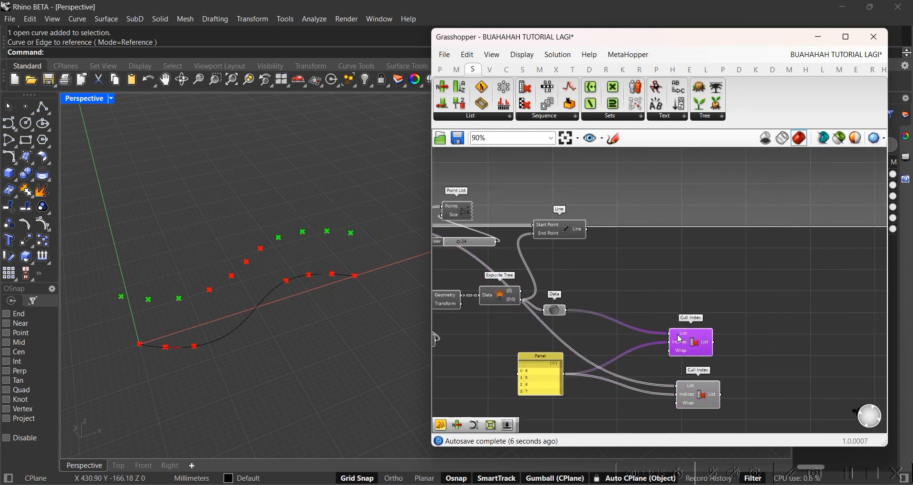
right_drag(701, 371, 660, 354)
right_drag(533, 292, 617, 266)
scroll(794, 315, up, 2)
right_drag(778, 304, 679, 277)
click(701, 293)
double_click(703, 297)
text(line)
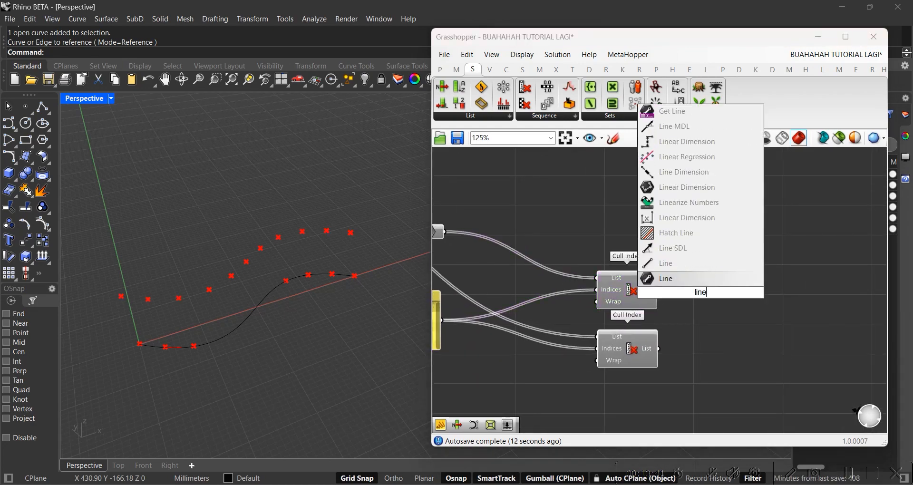
click(702, 280)
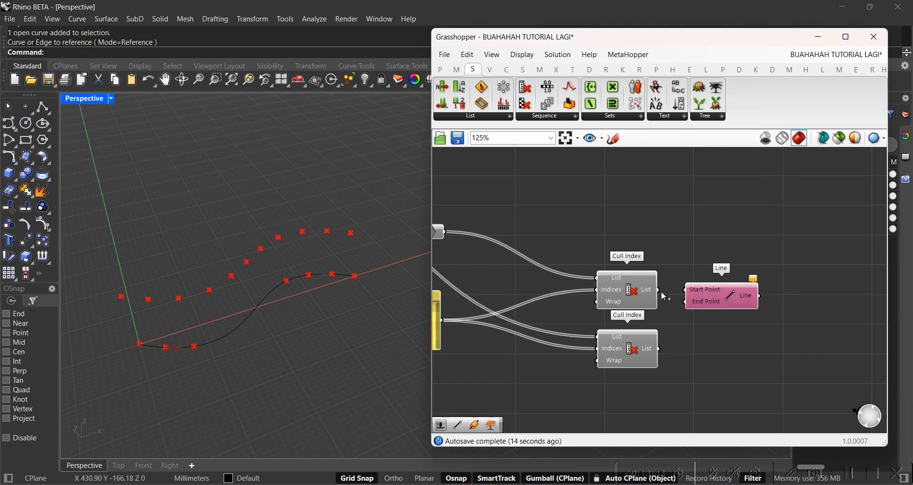
drag(659, 348, 685, 301)
Examine from several angles the vertical lines drawn between the remaining points of the two curves
scroll(179, 302, up, 4)
right_drag(180, 303, 267, 257)
right_drag(313, 292, 316, 267)
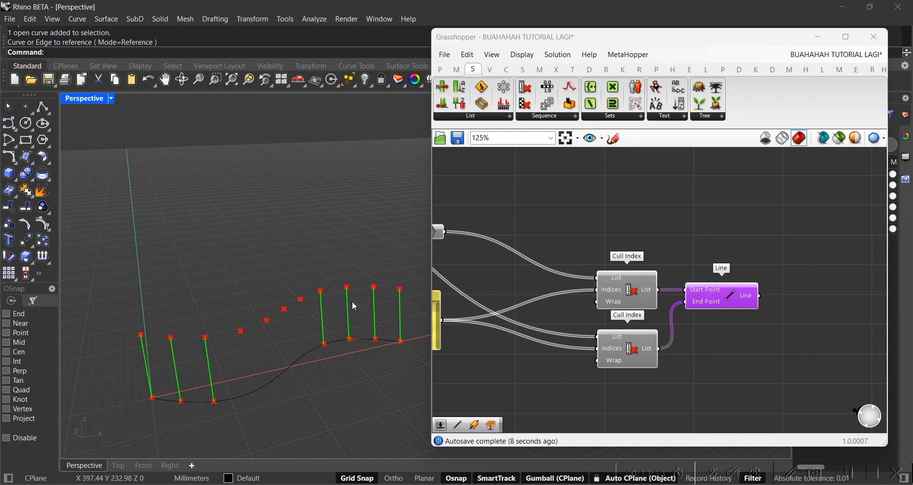
right_drag(352, 305, 203, 336)
scroll(210, 326, down, 11)
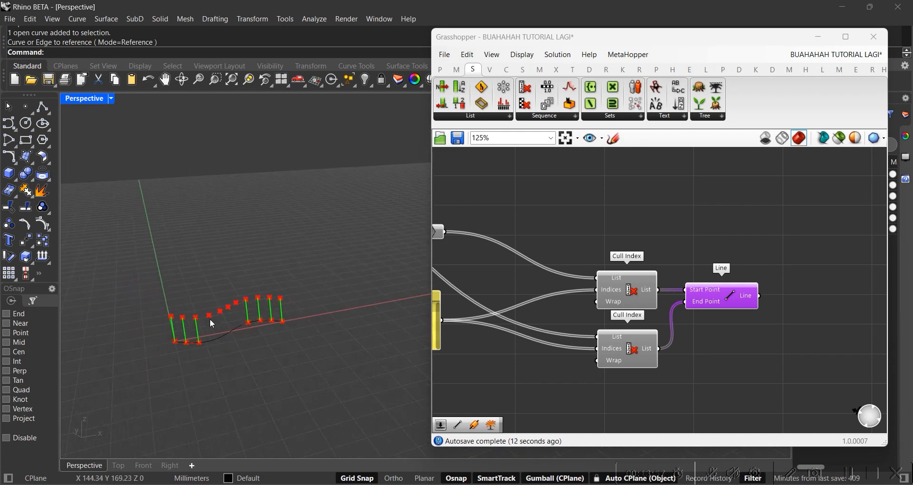
scroll(248, 335, up, 8)
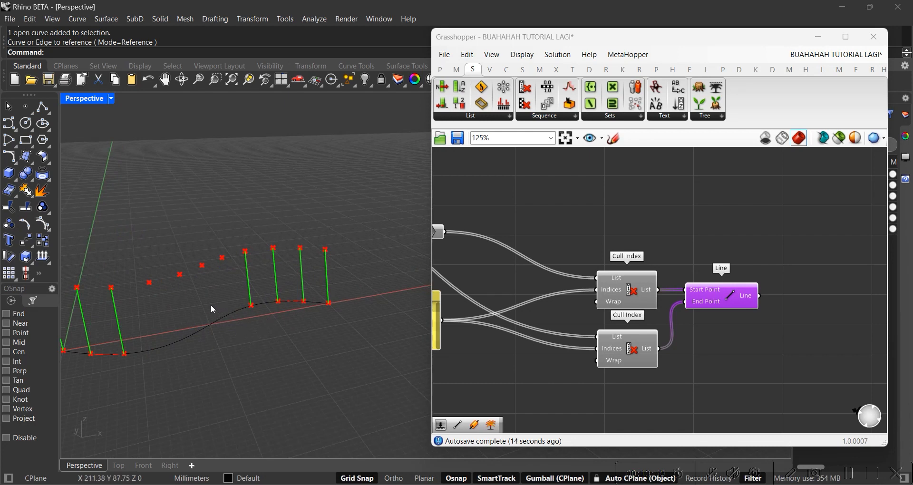
scroll(245, 296, down, 6)
scroll(170, 330, up, 4)
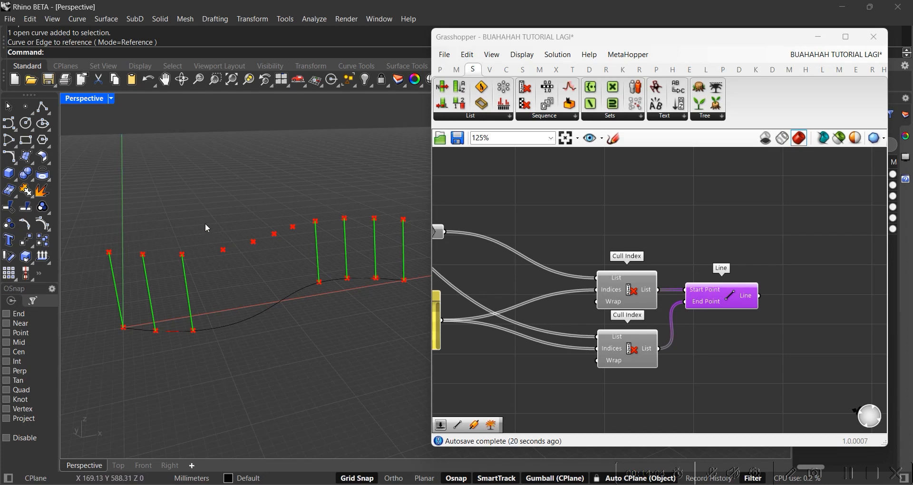
Move the Panel slightly closer to the Cull Index components and delete the 7 from its index list
right_drag(433, 320, 583, 299)
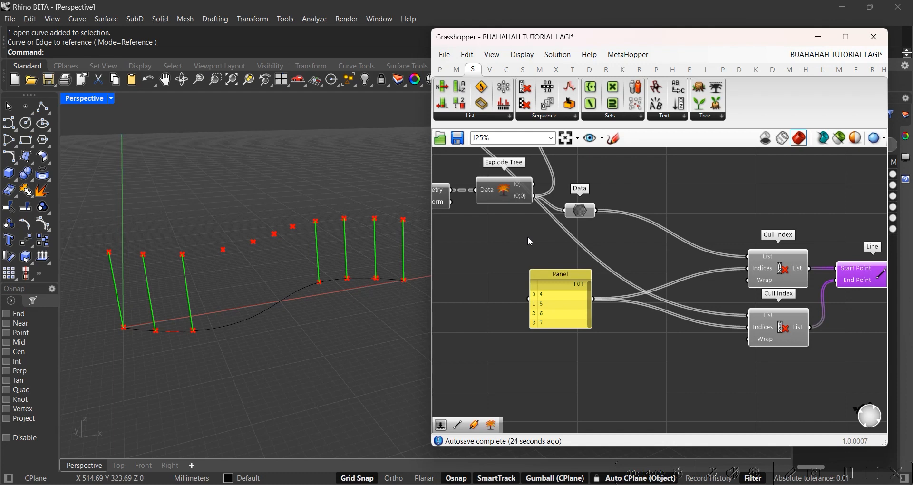
drag(591, 313, 621, 325)
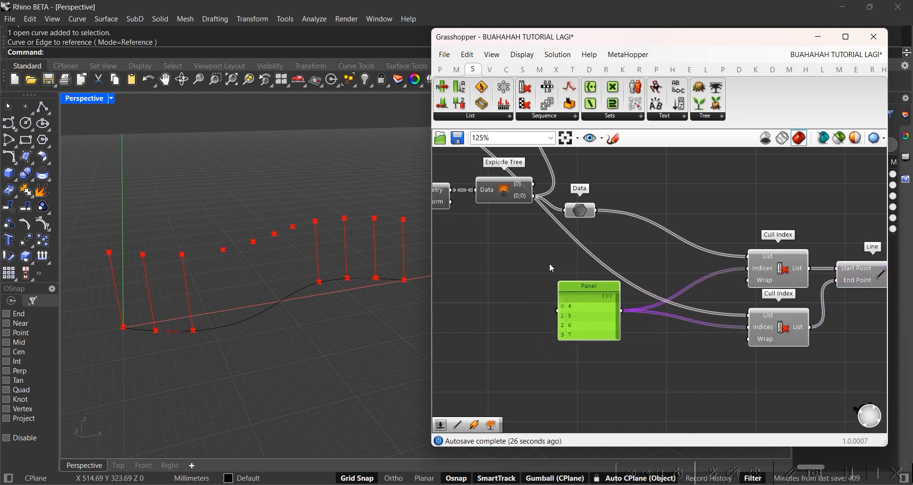
right_drag(552, 268, 646, 294)
scroll(646, 295, up, 4)
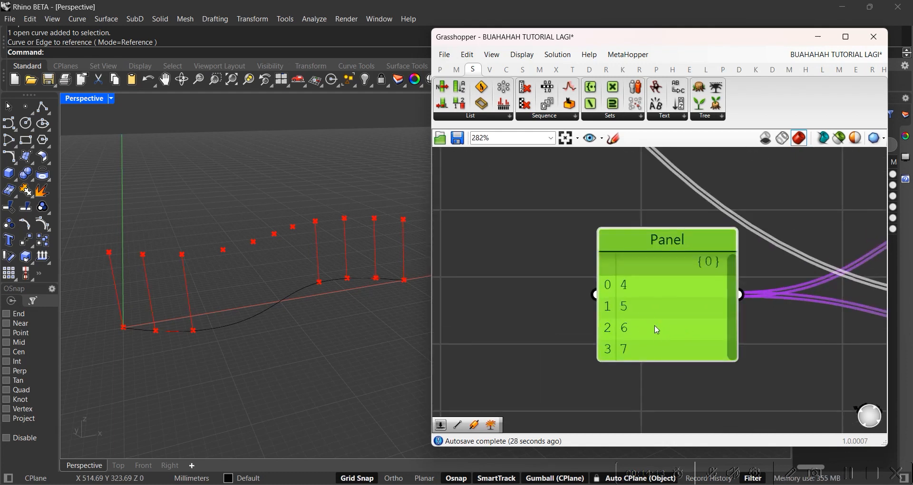
double_click(657, 329)
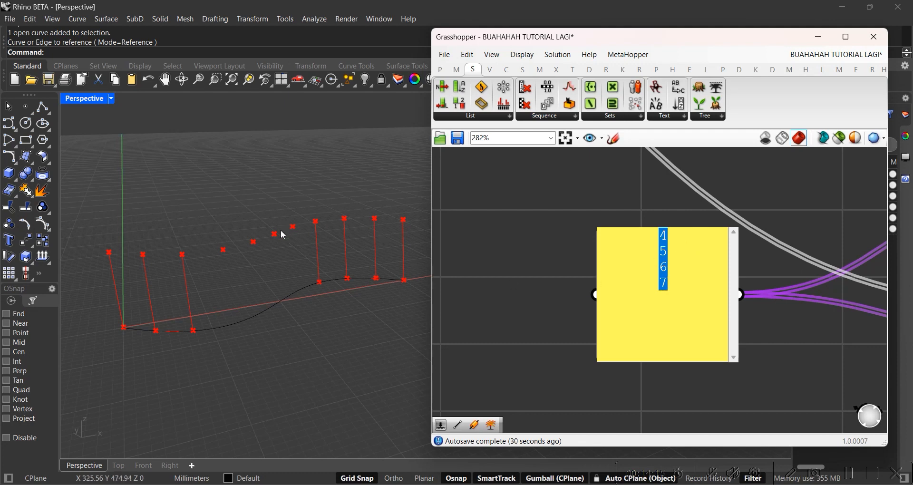
click(684, 290)
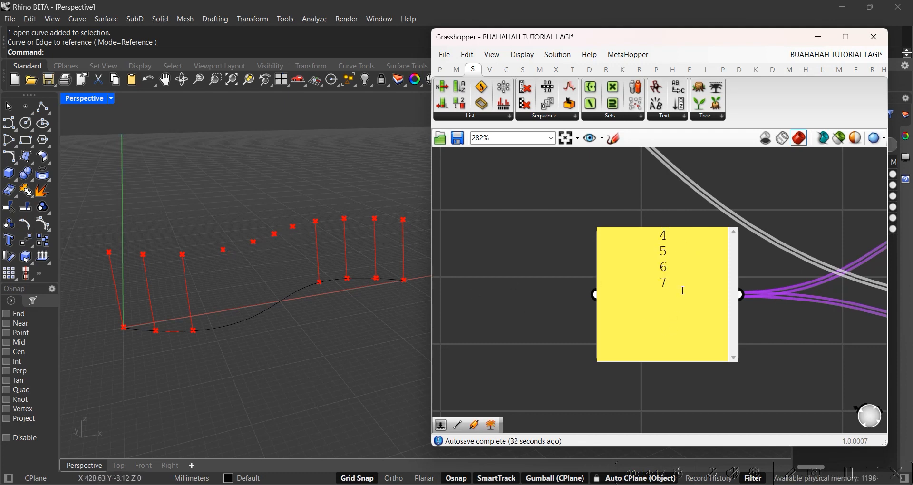
click(771, 357)
Remove the empty last line from the Panel so that it holds only indices 4, 5 and 6
right_drag(772, 357, 508, 350)
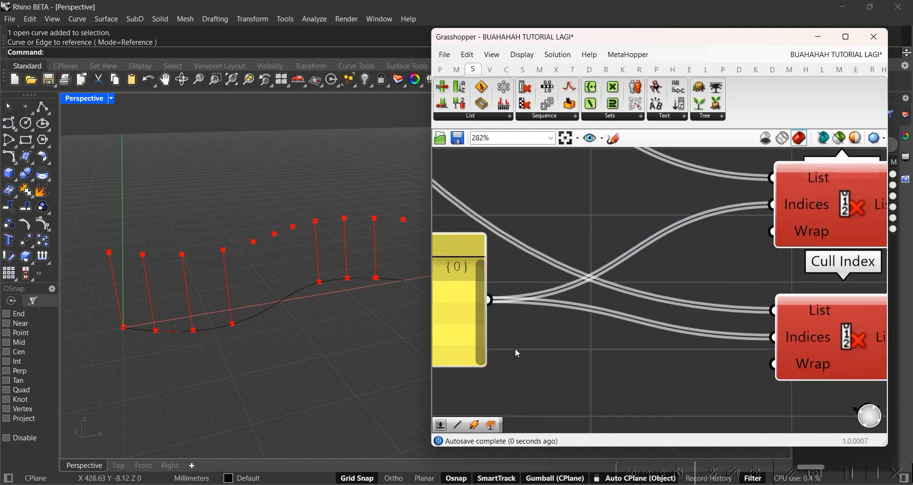
scroll(509, 350, down, 3)
right_drag(580, 341, 703, 343)
scroll(544, 356, up, 3)
double_click(539, 373)
click(662, 383)
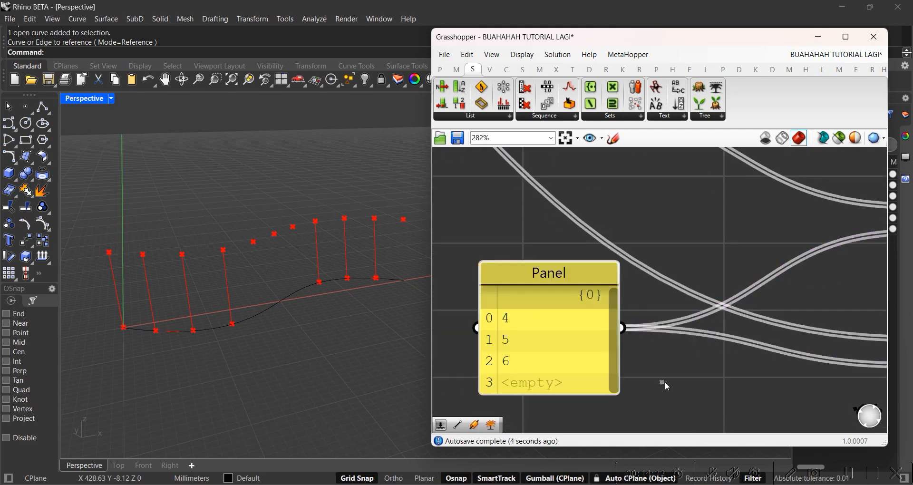
click(523, 350)
double_click(531, 385)
click(578, 316)
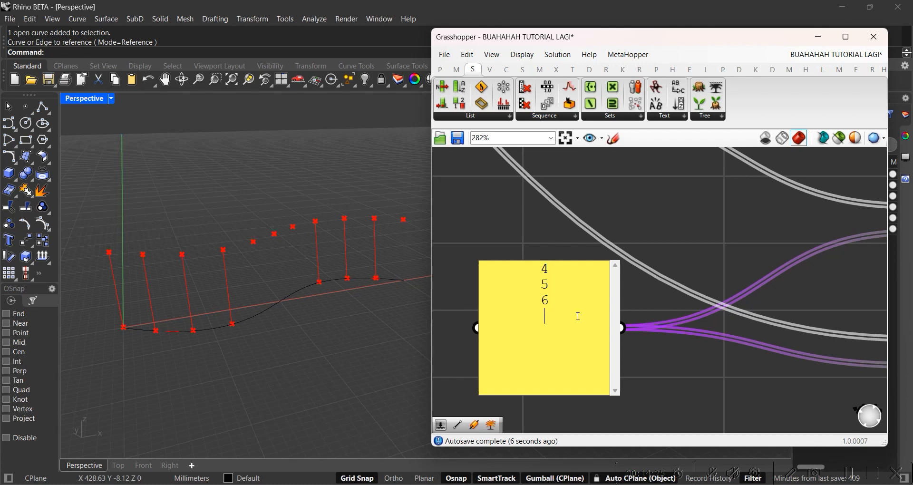
click(697, 388)
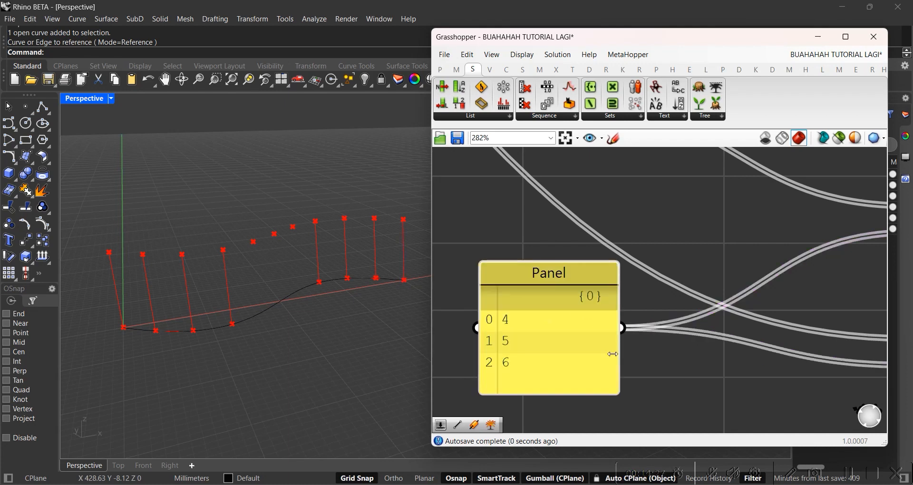
Highlight the Cull Index components and Line in turn and examine the resulting points and lines in the viewport
scroll(613, 347, down, 3)
click(745, 304)
click(735, 363)
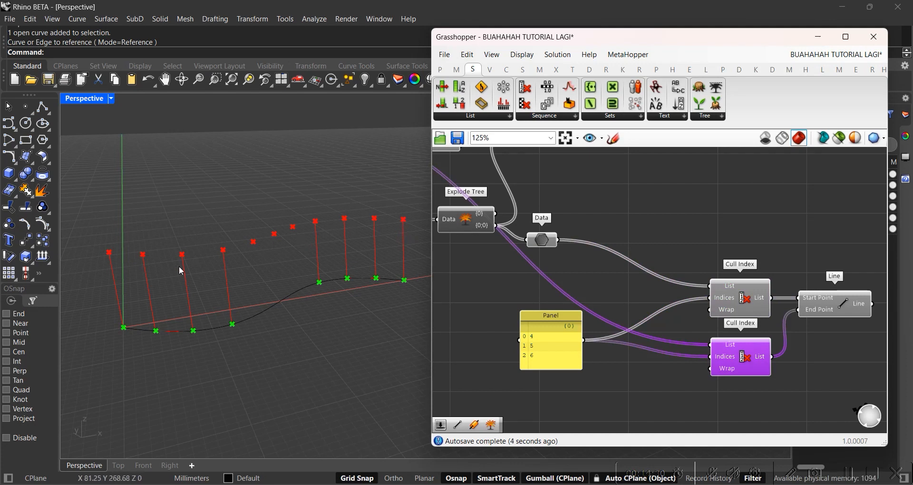
click(707, 377)
click(824, 308)
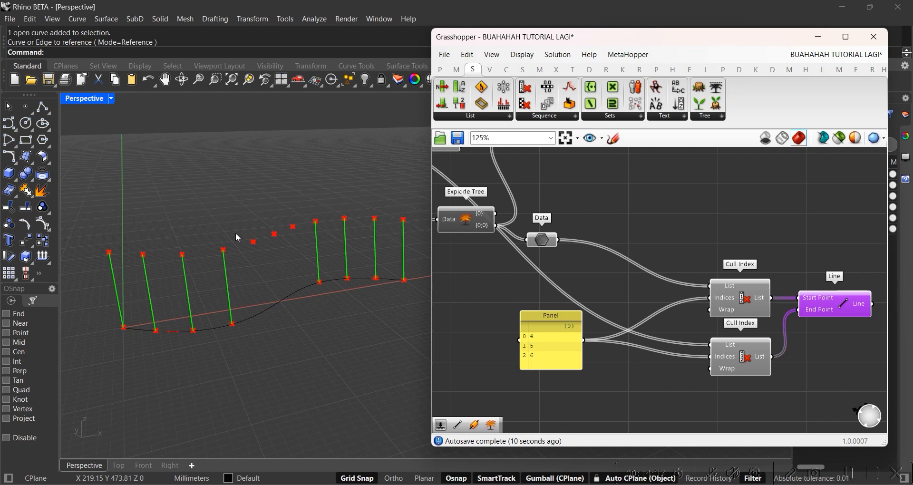
scroll(230, 220, up, 5)
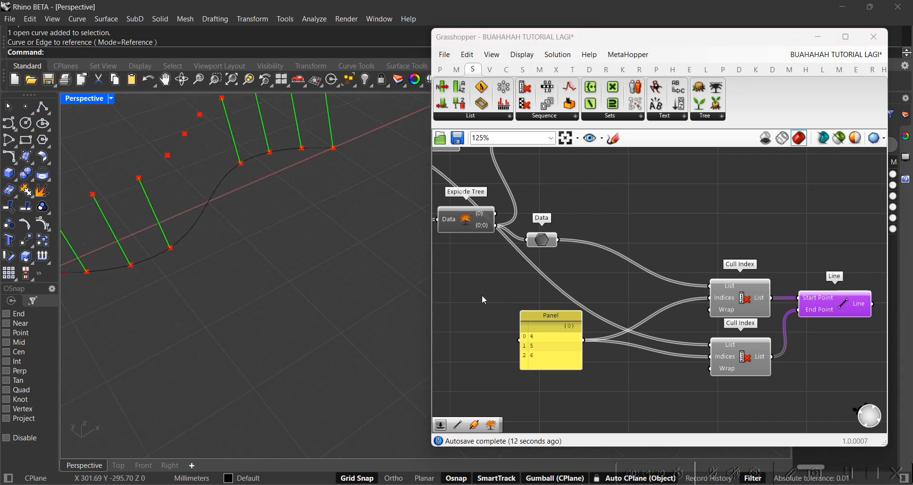
scroll(577, 222, down, 4)
right_drag(564, 220, 631, 299)
scroll(561, 281, up, 4)
right_drag(551, 287, 666, 272)
scroll(788, 270, down, 3)
right_drag(776, 304, 747, 300)
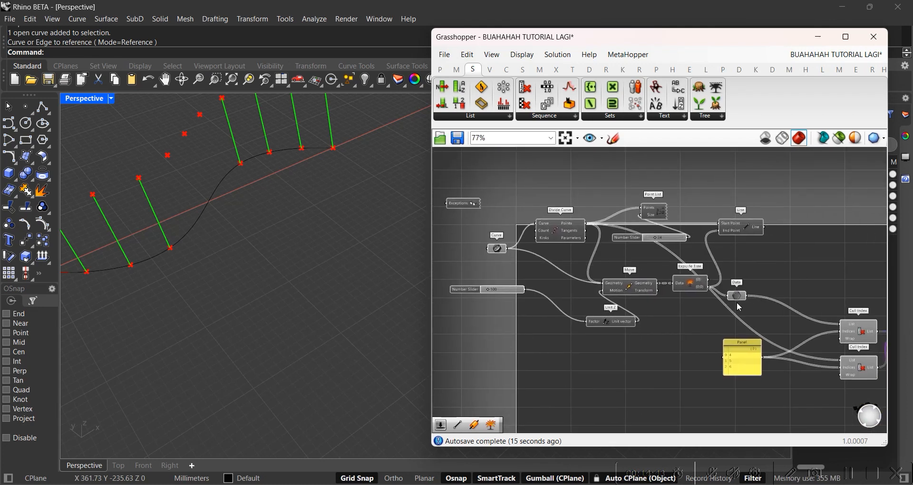
Examine the remaining points and vertical lines in the Perspective viewport and the Move and Explode Tree part of the definition
scroll(137, 191, down, 4)
right_drag(136, 191, 192, 184)
shift+right_drag(164, 224, 430, 210)
scroll(635, 266, up, 4)
right_drag(332, 325, 287, 299)
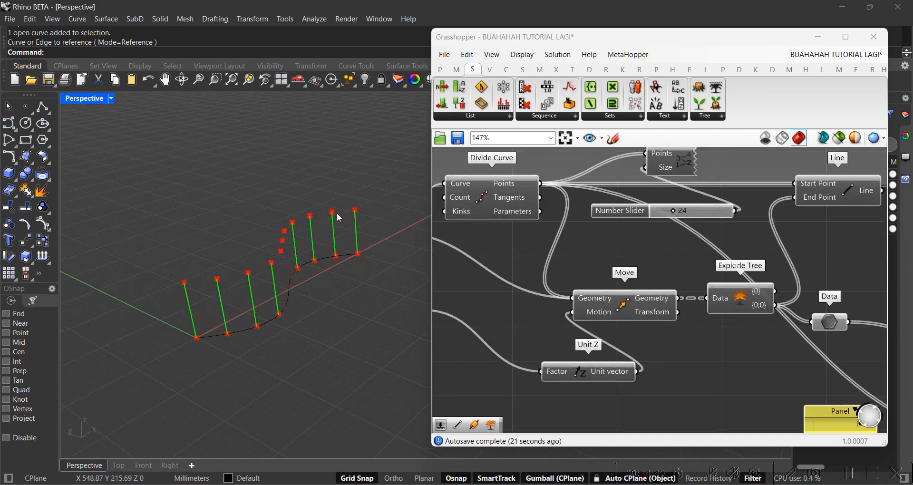
right_drag(563, 240, 579, 264)
mouse_move(691, 305)
right_down()
mouse_move(697, 319)
mouse_move(700, 307)
right_up()
Turn on the preview of the Explode Tree component
click(630, 321)
click(746, 326)
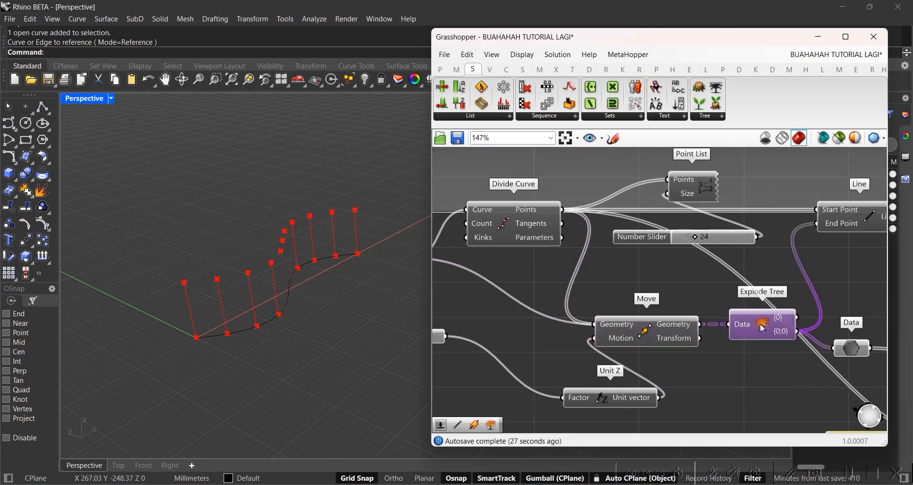
middle_click(760, 325)
click(790, 291)
middle_click(767, 320)
click(789, 298)
Examine the moved curve and its full set of points against the culled vertical lines from several angles
right_drag(318, 261, 330, 304)
scroll(329, 304, up, 5)
scroll(383, 228, down, 4)
shift+right_drag(350, 241, 270, 241)
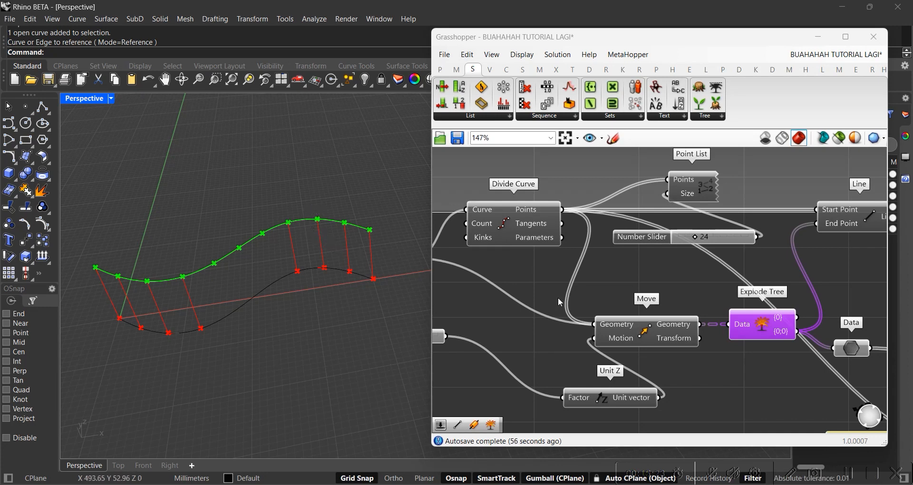
scroll(298, 217, up, 4)
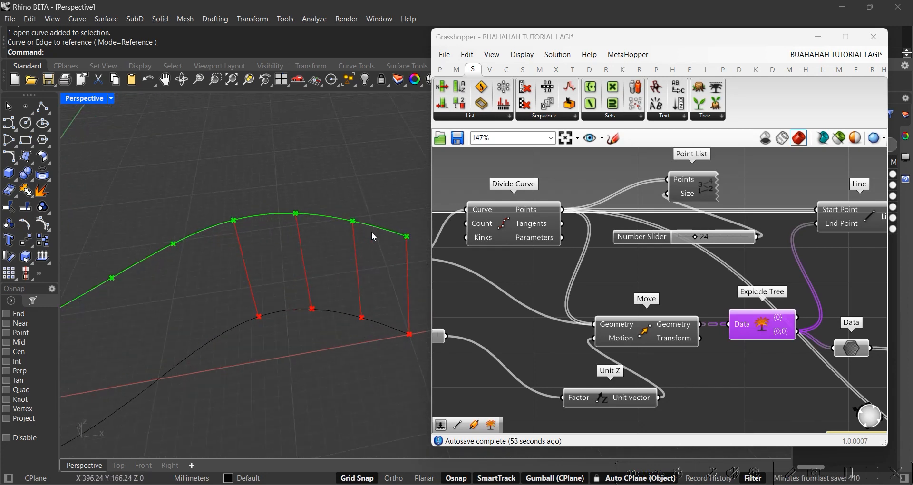
scroll(204, 228, down, 6)
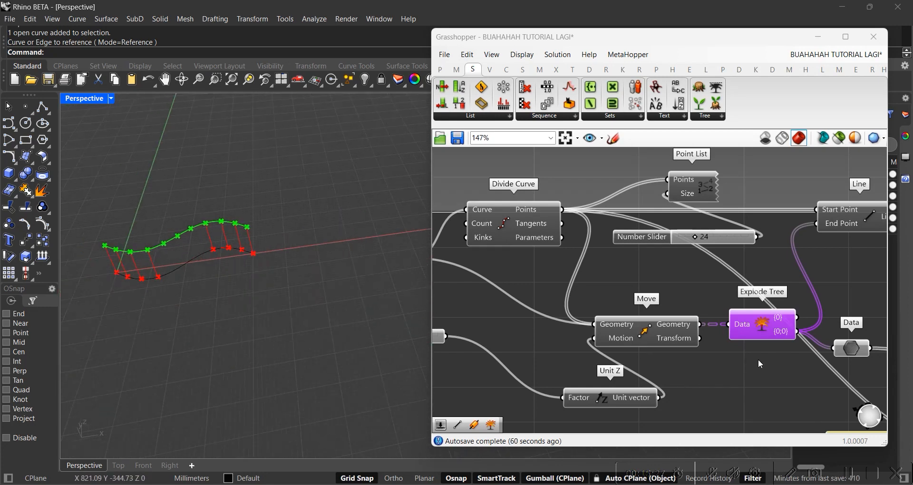
right_drag(763, 380, 613, 337)
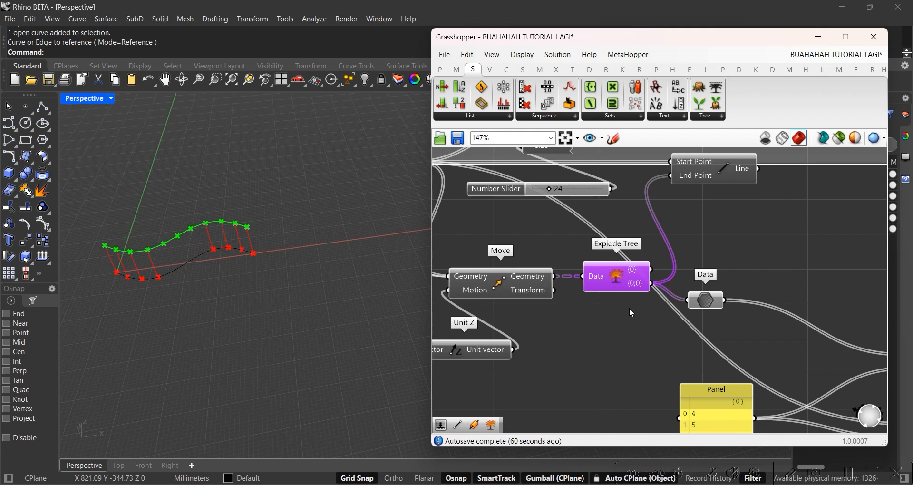
right_drag(203, 292, 275, 279)
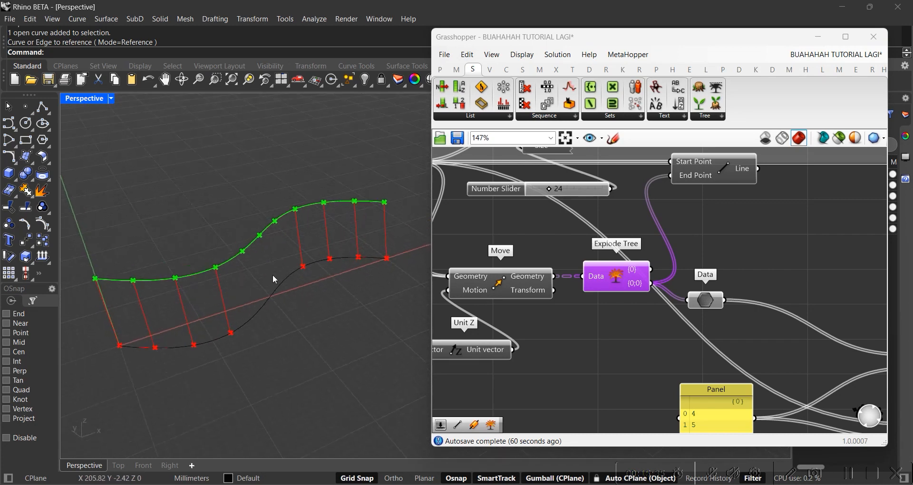
scroll(591, 314, down, 6)
Highlight the two Cull Index components in turn to examine which points each one keeps
right_drag(756, 339, 627, 290)
scroll(626, 290, up, 9)
click(513, 278)
click(617, 289)
right_drag(550, 317, 642, 282)
click(594, 334)
click(571, 250)
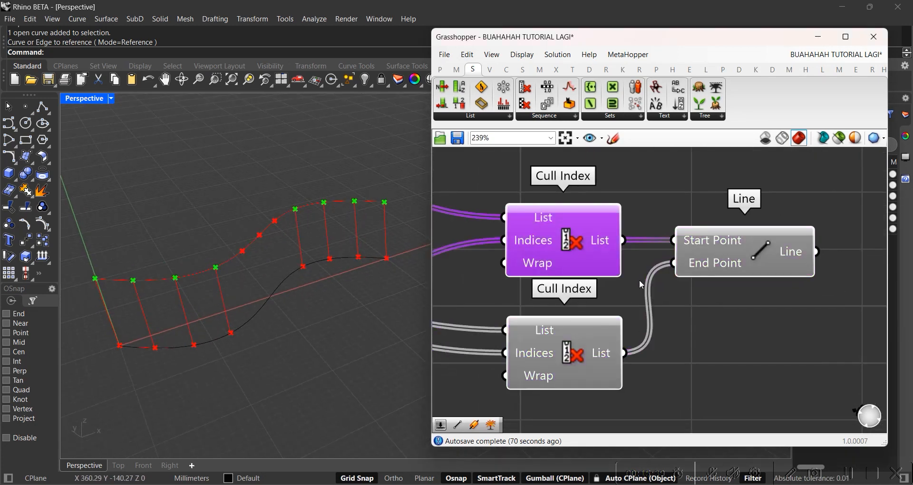
Select all components upstream of the two Cull Index components and turn off their preview
scroll(554, 223, down, 8)
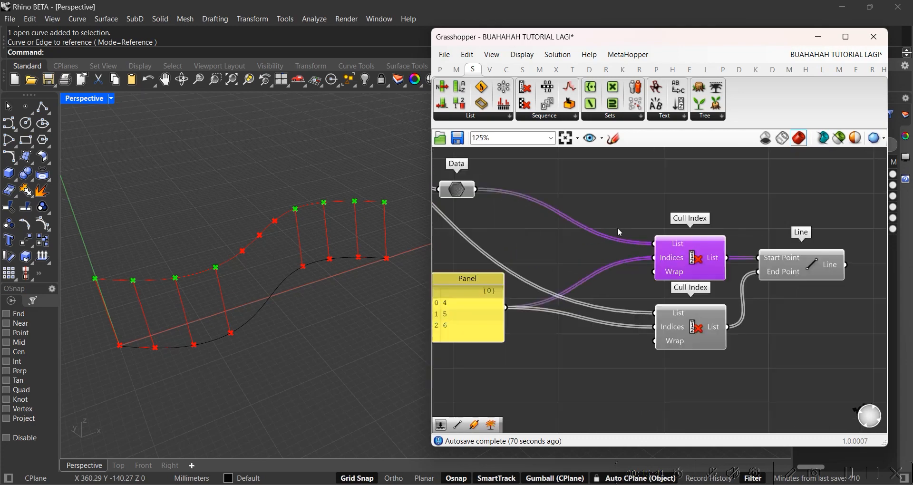
drag(708, 337, 500, 173)
right_drag(411, 301, 131, 277)
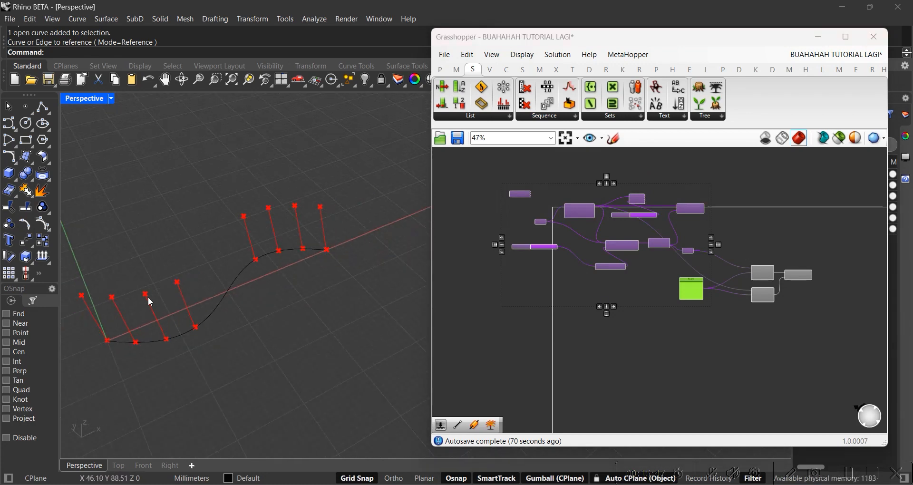
scroll(780, 246, up, 4)
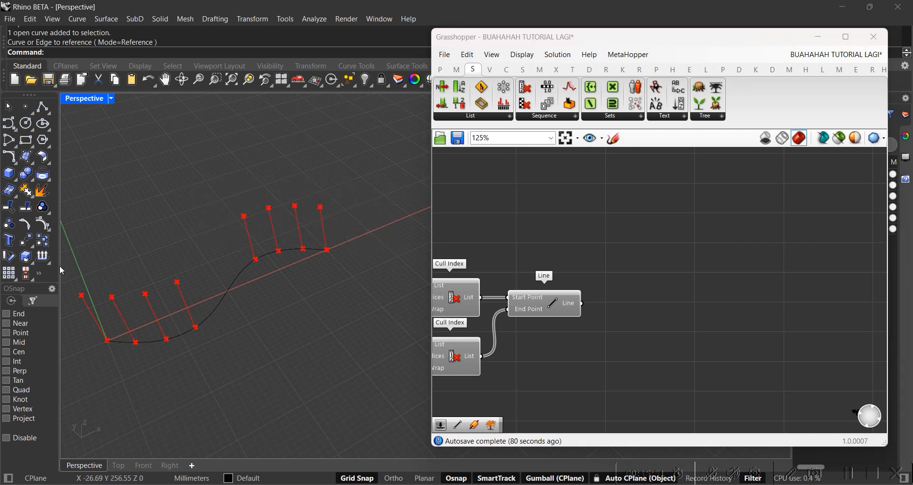
Switch the viewport from Perspective to the Top view
double_click(76, 99)
double_click(76, 100)
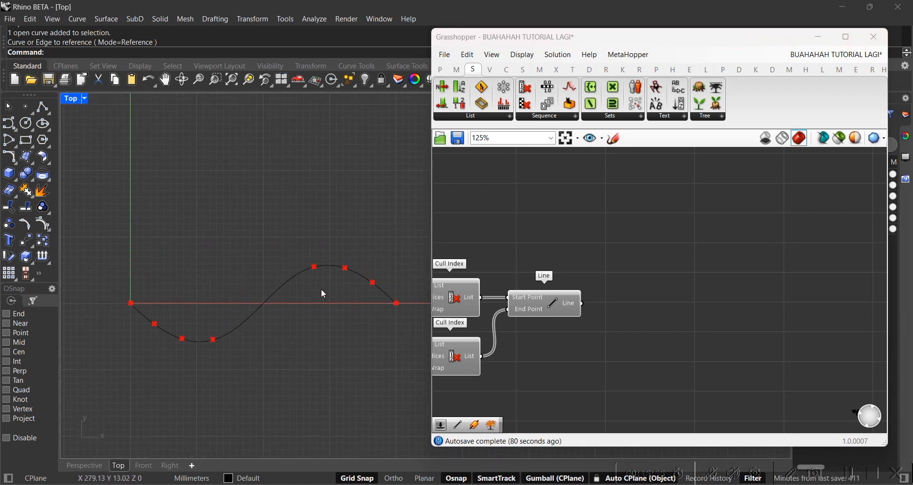
click(555, 309)
click(567, 354)
right_drag(548, 355, 626, 306)
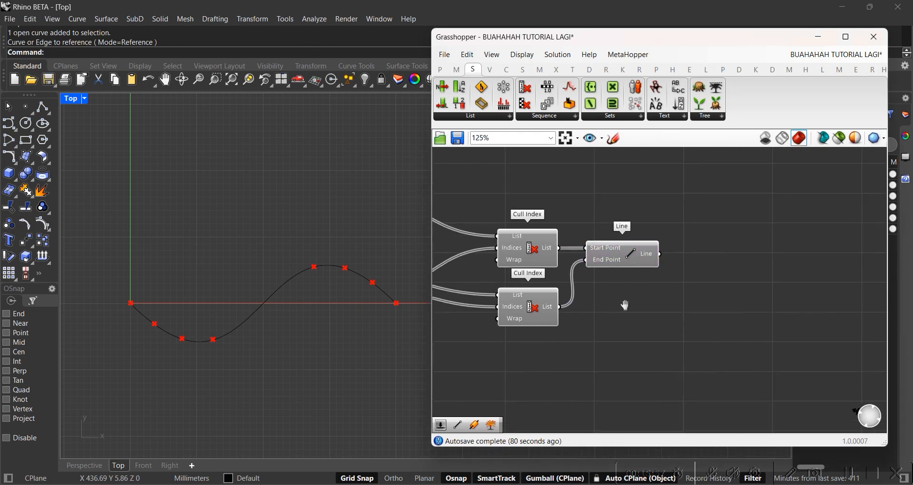
Move the upper Cull Index component up, away from the lower one, and examine its points on the curve
click(523, 310)
click(522, 258)
right_drag(518, 258, 559, 297)
click(632, 332)
click(569, 285)
drag(570, 288, 572, 230)
click(657, 213)
click(572, 230)
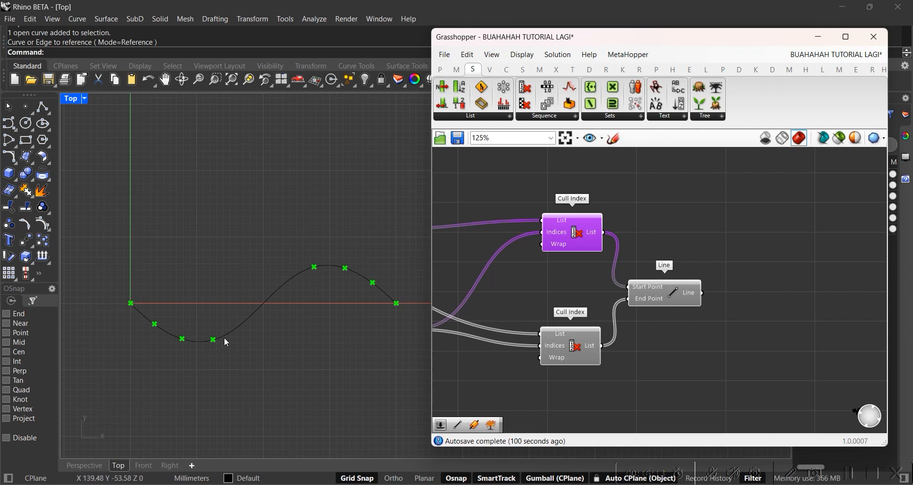
scroll(133, 308, up, 5)
drag(110, 274, 153, 318)
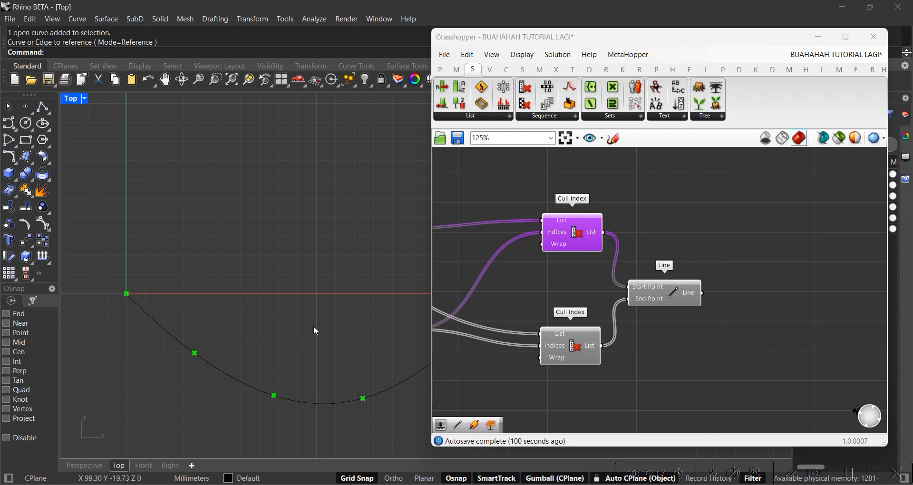
scroll(312, 326, down, 2)
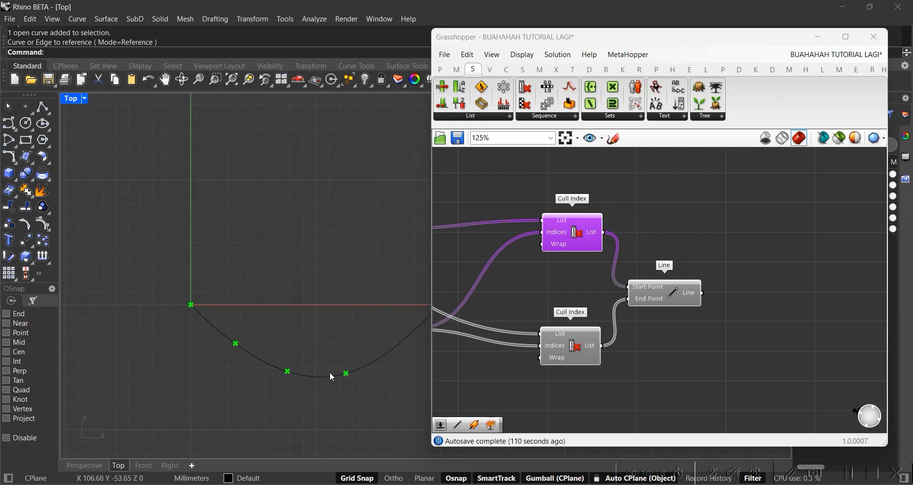
scroll(309, 295, down, 2)
Add an Interpolate component above the Line component
double_click(692, 207)
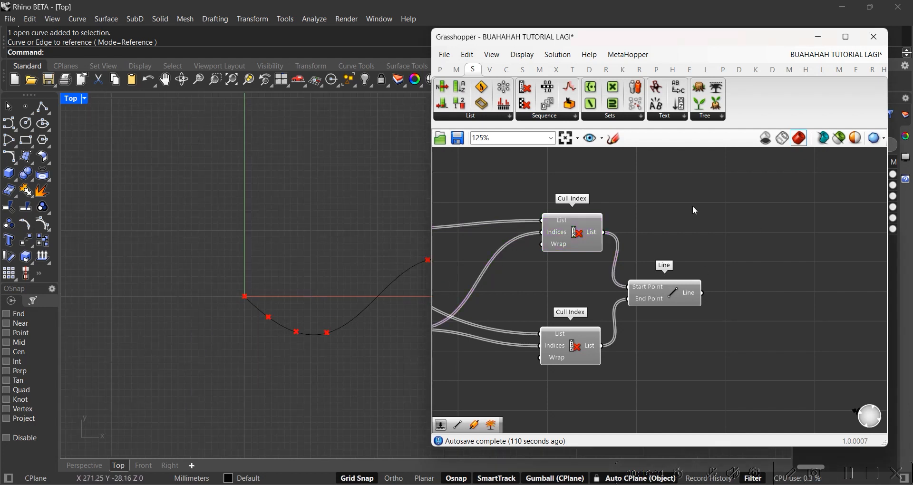
text(intro)
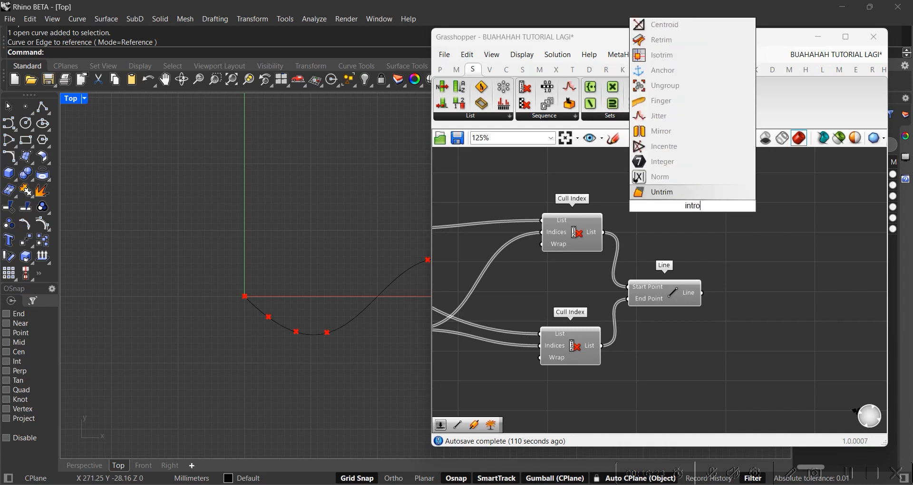
key(BackSpace)
key(BackSpace)
text(erp)
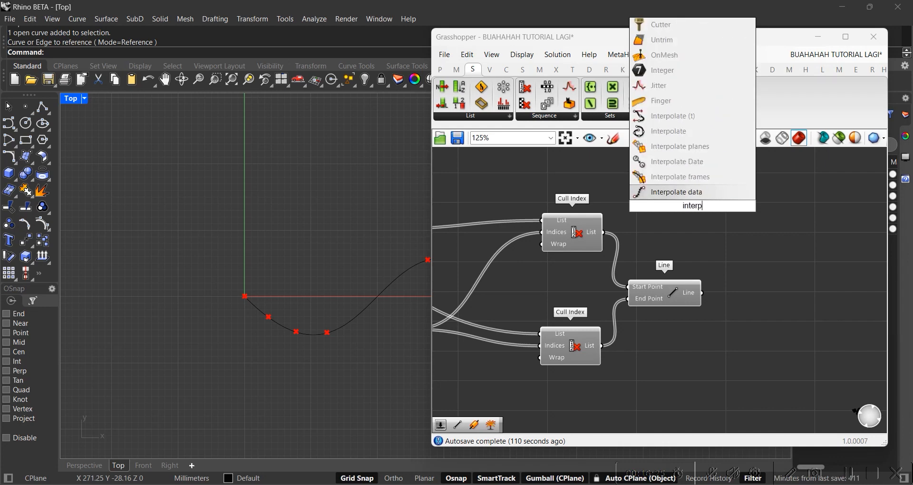
text(olate)
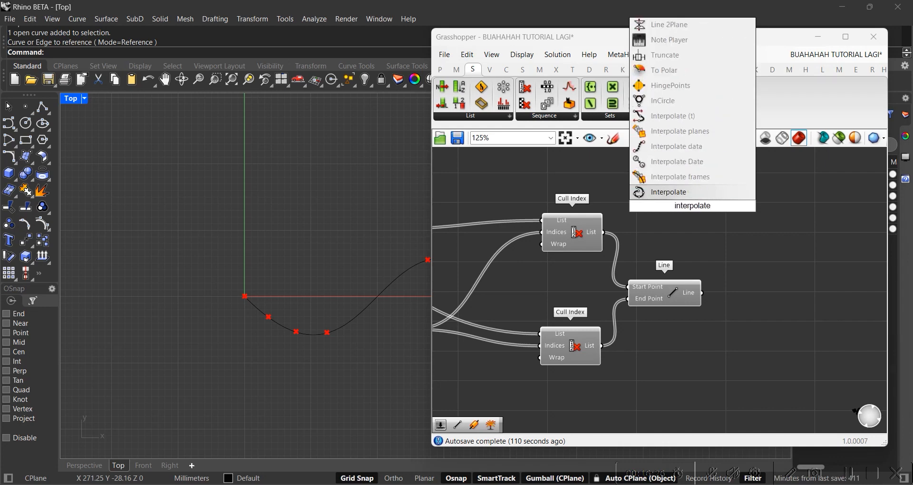
click(668, 192)
Connect the upper Cull Index list to the Vertices input of Interpolate and examine the resulting curve
right_drag(654, 214, 638, 264)
click(547, 288)
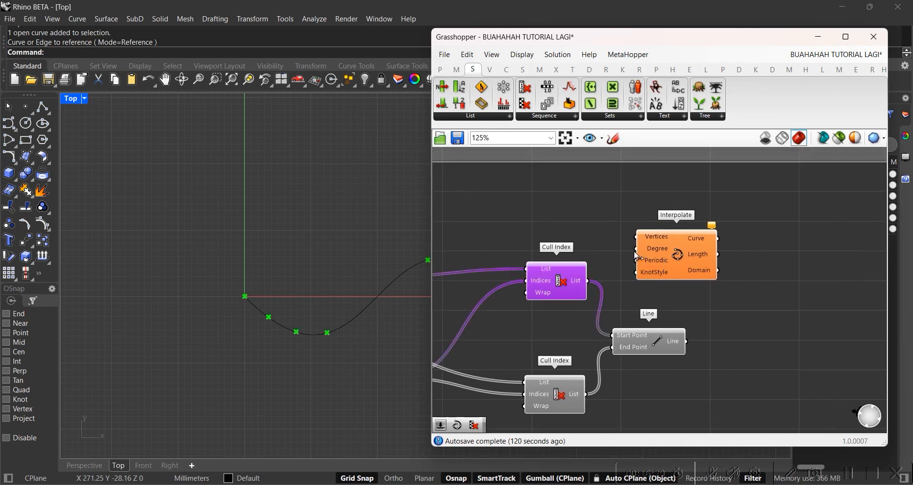
right_drag(336, 251, 241, 275)
drag(589, 284, 635, 236)
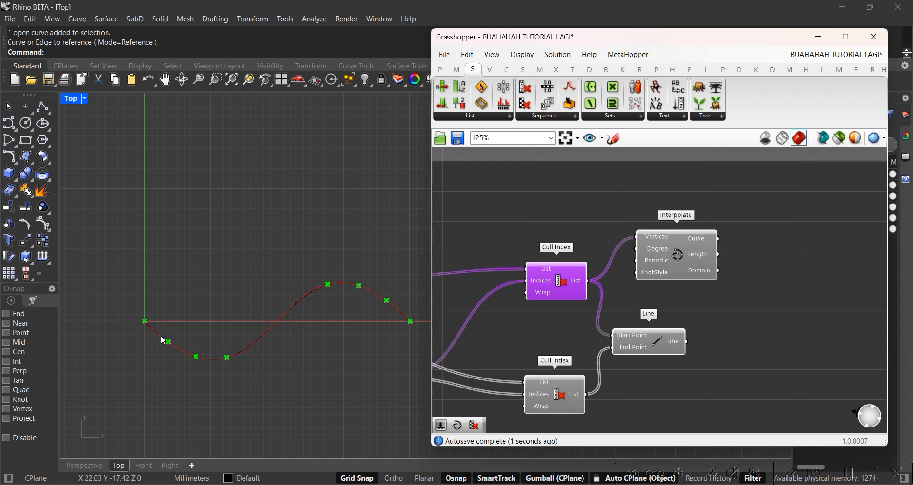
scroll(308, 314, up, 2)
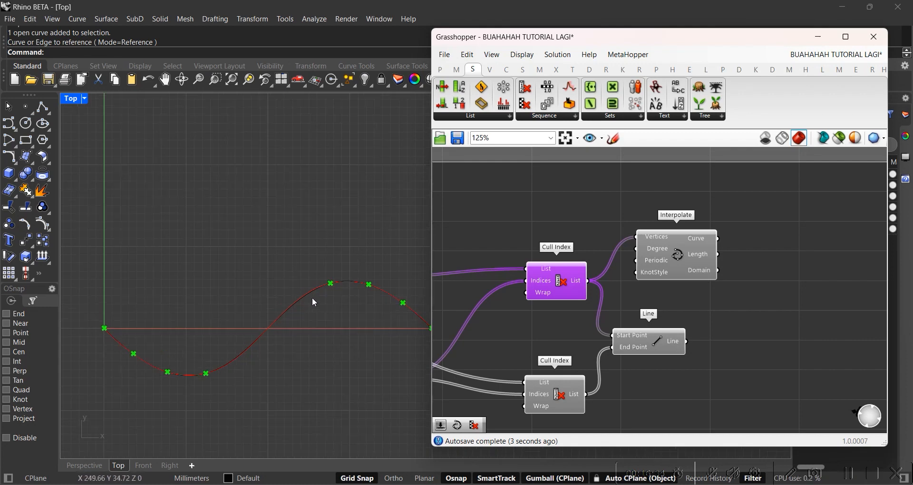
Delete the Interpolate component and highlight the upper Cull Index points again
click(692, 253)
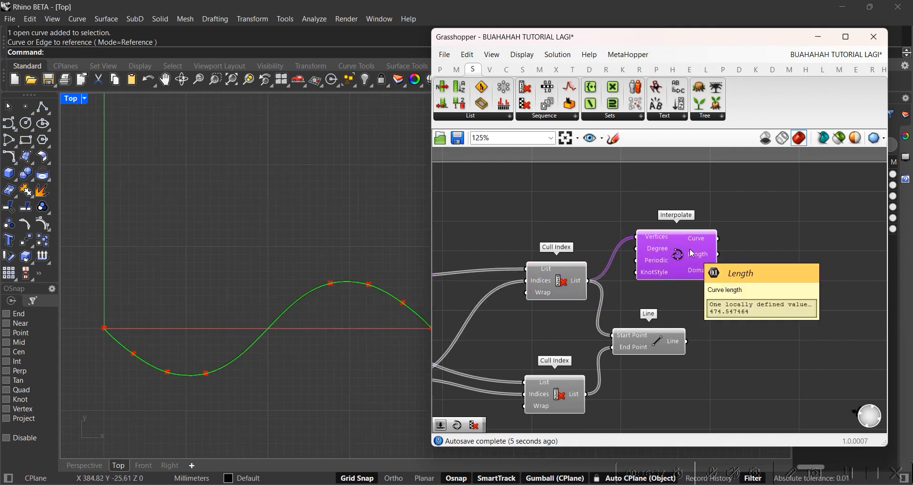
key(Delete)
click(572, 280)
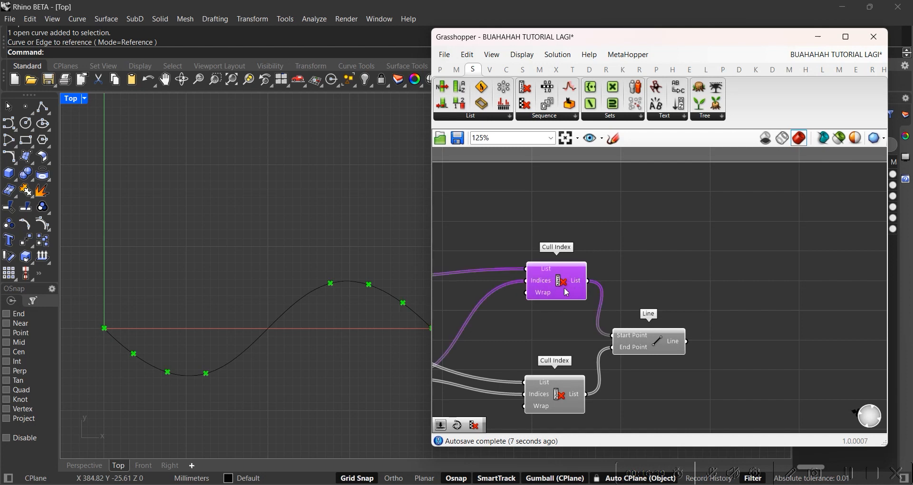
click(553, 315)
click(572, 282)
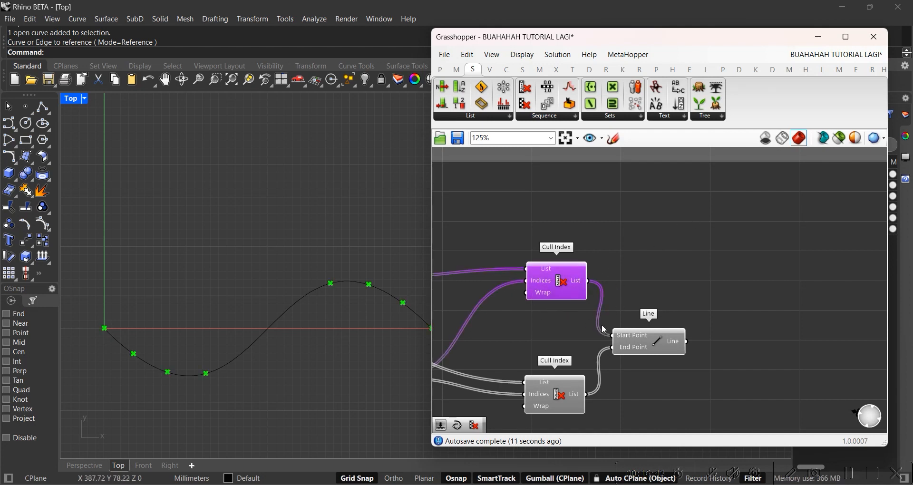
Add two List Item components, one beneath the other, above the Line component
double_click(661, 224)
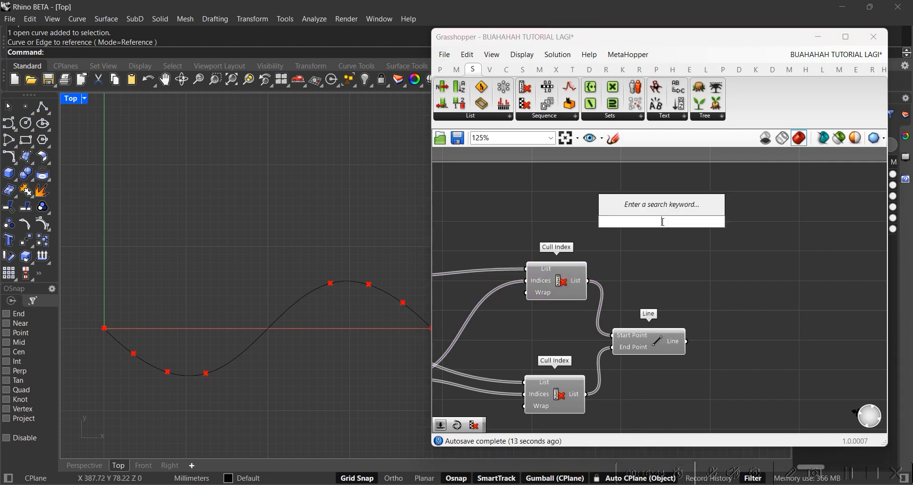
text(list ite)
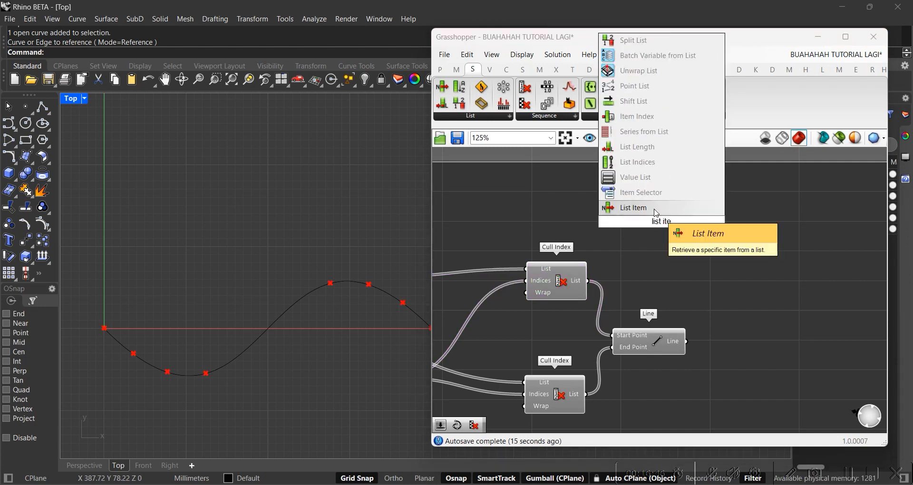
click(656, 209)
alt+drag(669, 200, 667, 264)
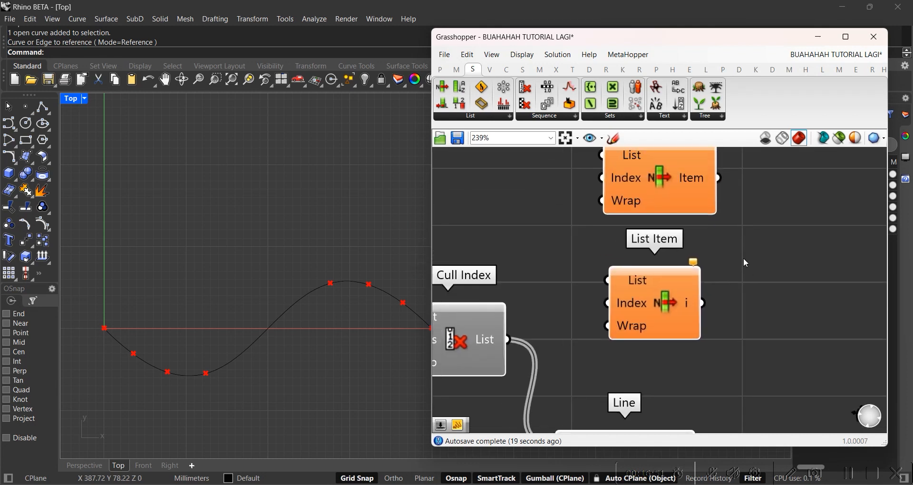
Connect the upper Cull Index list to the List inputs of both List Item components
scroll(743, 258, down, 3)
drag(621, 301, 690, 287)
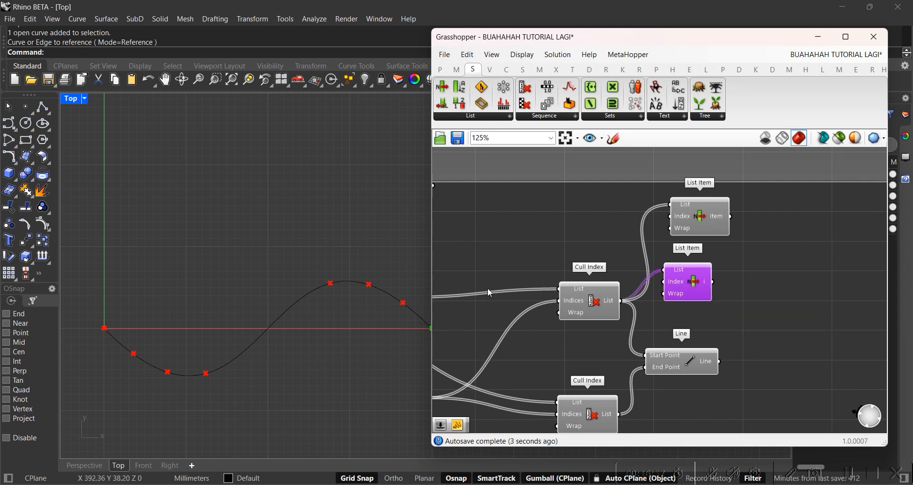
scroll(321, 258, down, 3)
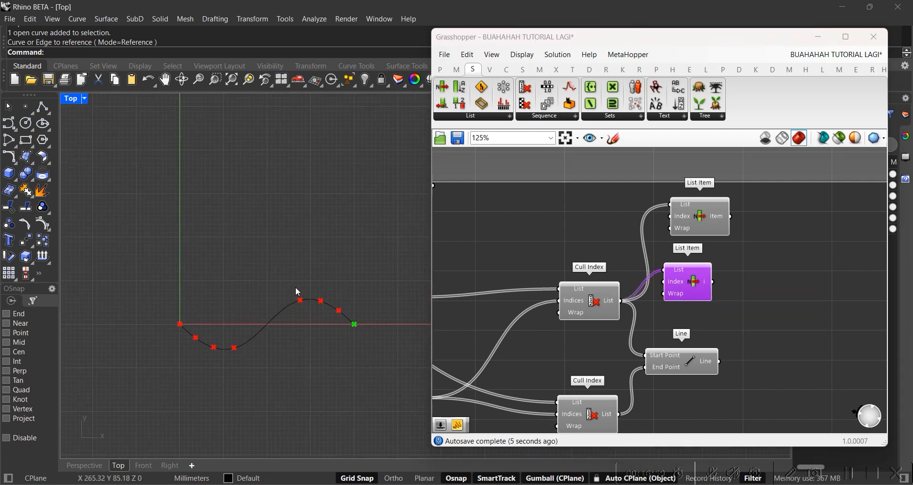
Highlight the upper Cull Index points along the curve and nudge the lower List Item closer to the upper one
click(584, 306)
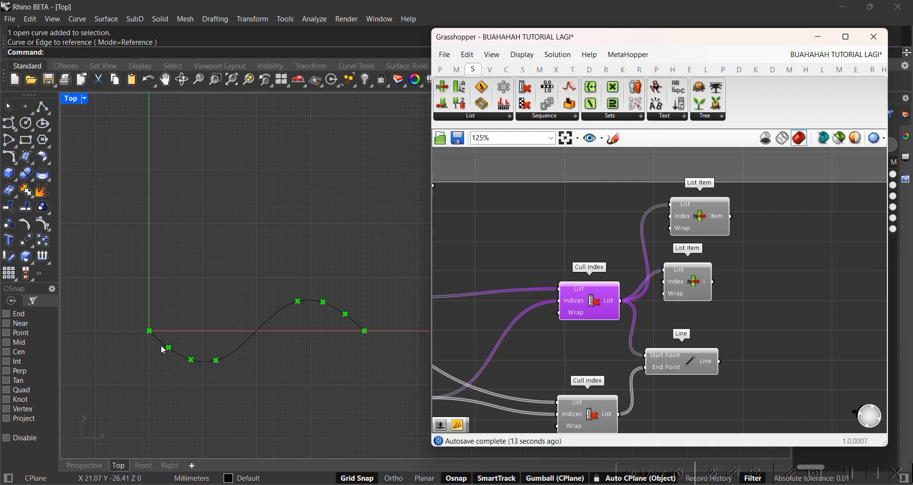
drag(273, 265, 387, 357)
drag(224, 377, 127, 312)
mouse_move(692, 291)
mouse_down()
mouse_move(701, 291)
mouse_move(697, 283)
mouse_up()
Add a Panel and place it above the upper Cull Index component, before the List Item components
double_click(742, 280)
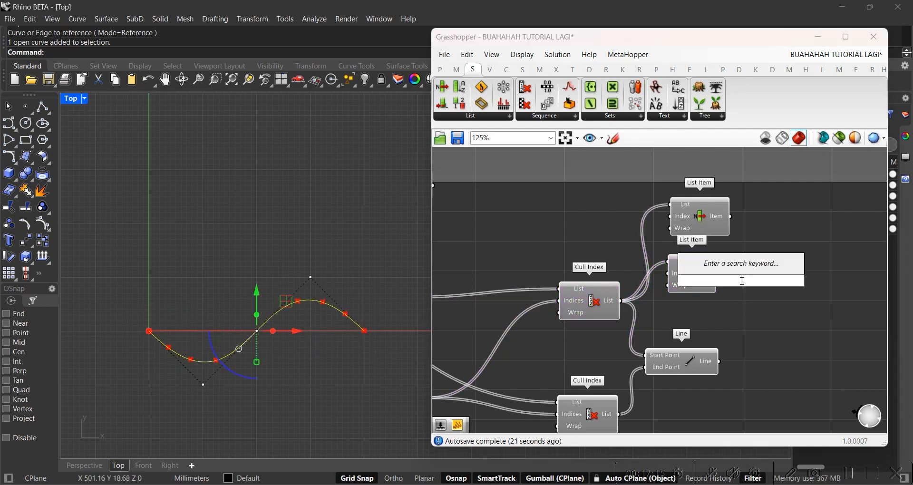
text(panel)
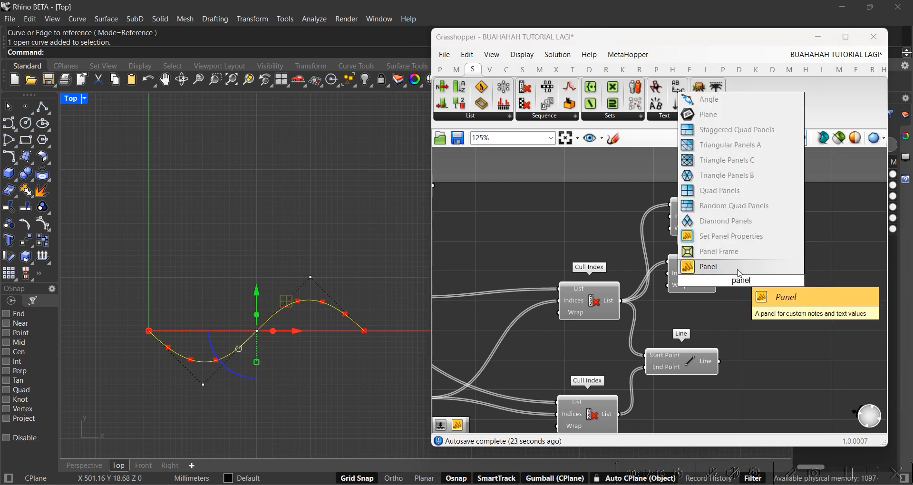
key(Return)
drag(746, 273, 534, 201)
scroll(596, 208, up, 2)
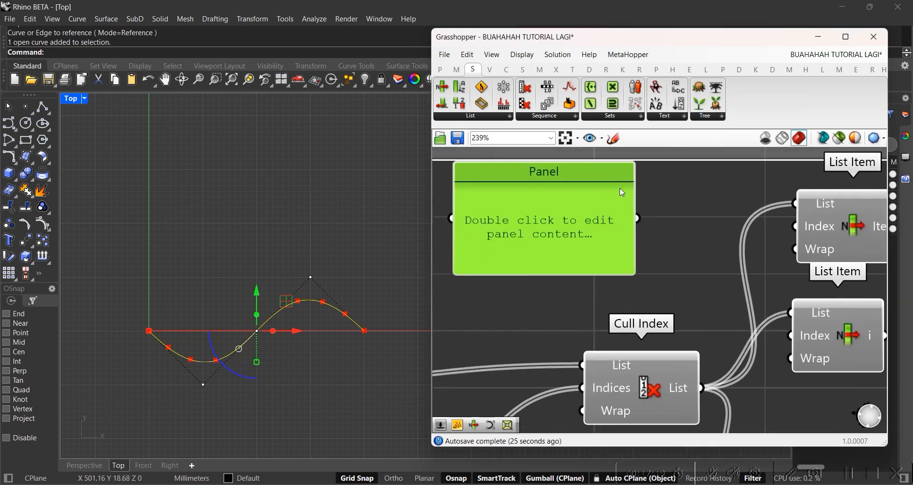
Fill the Panel with the values 0, 1, 2 and 3, each on its own line
double_click(596, 208)
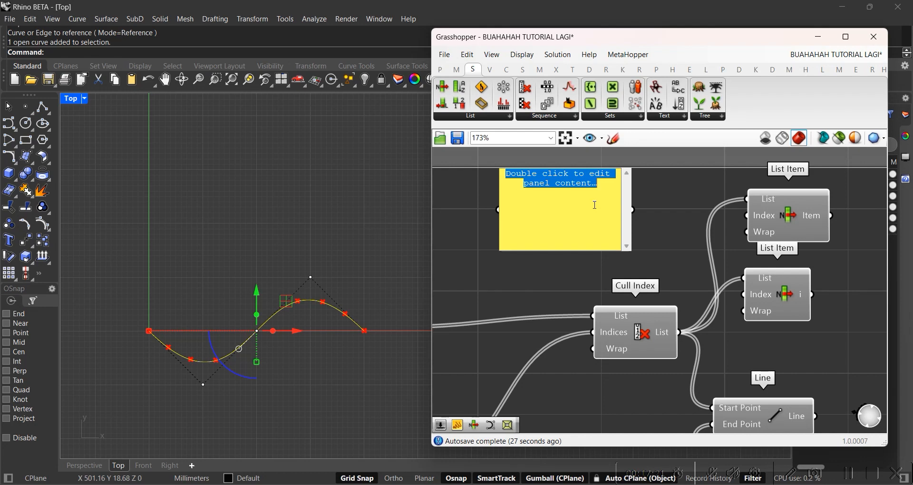
text(0)
key(Return)
text(1)
key(Return)
text(2)
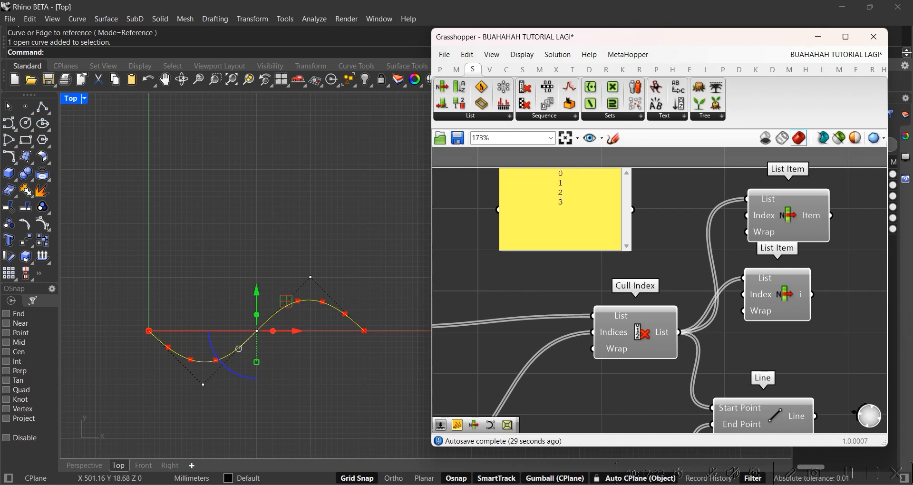
text( 3)
click(639, 214)
Turn off Multiline Data for the Panel and connect it to the Index input of the upper List Item
right_click(580, 216)
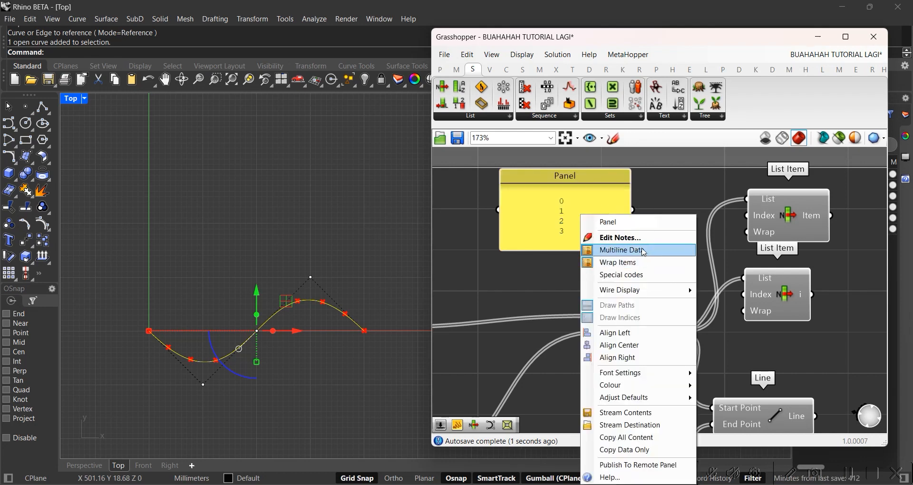
click(613, 251)
drag(626, 233, 746, 215)
drag(684, 235, 684, 225)
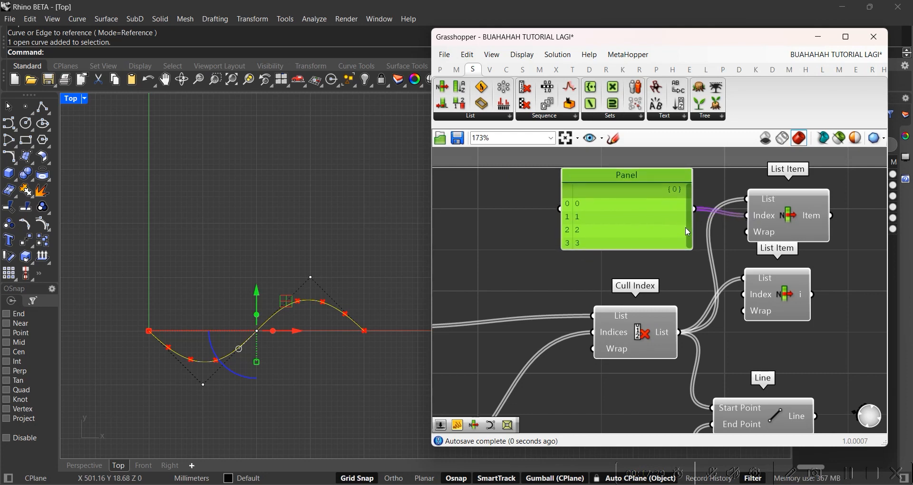
Duplicate the Panel beneath the original and connect the copy to the Index input of the lower List Item
click(811, 280)
click(664, 218)
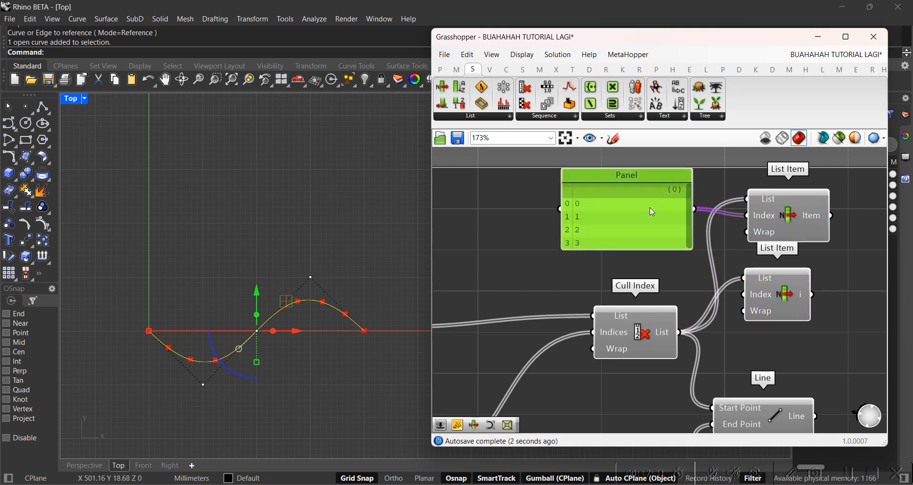
alt+drag(661, 218, 666, 321)
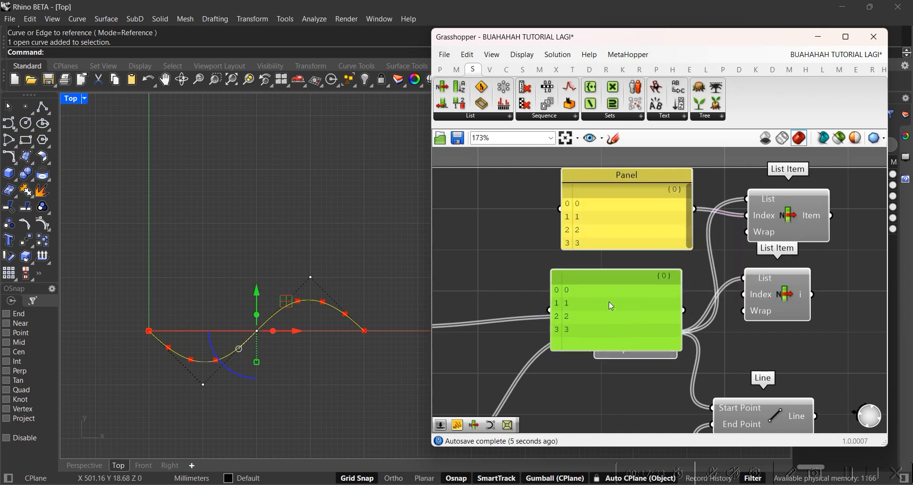
scroll(741, 280, down, 3)
right_drag(741, 280, 640, 257)
scroll(577, 247, up, 2)
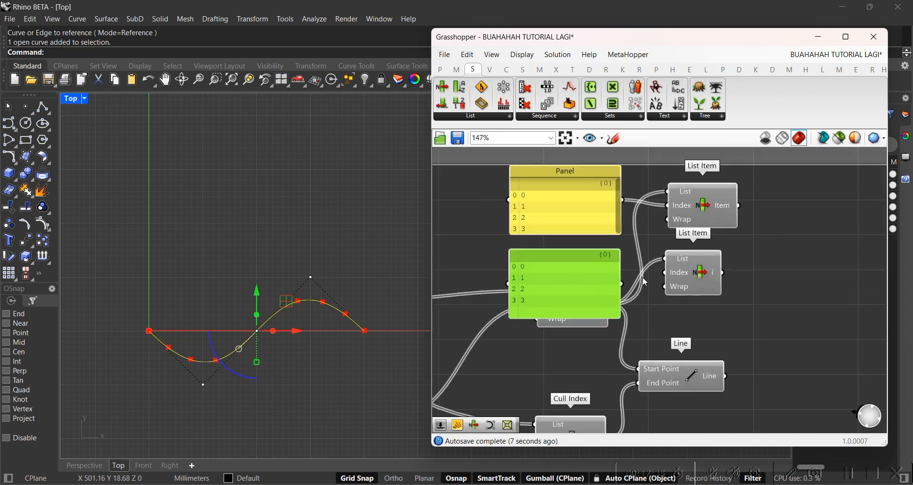
click(339, 247)
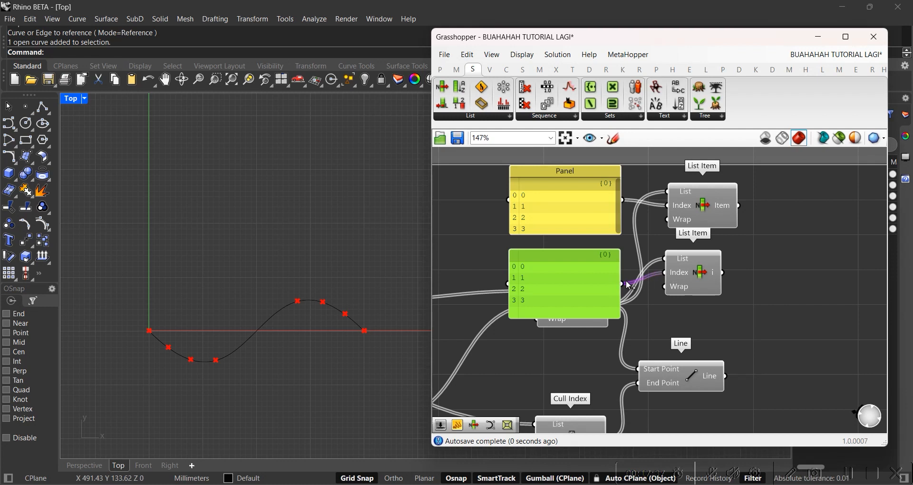
Replace the lower Panel's content with the values 4, 5, 6 and 7 on separate lines
double_click(566, 284)
text(4)
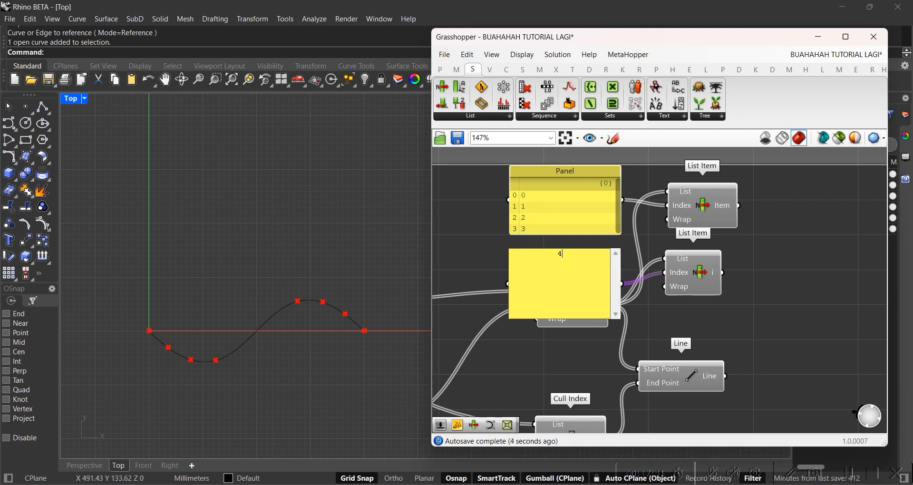
text( 5 6)
key(Return)
text(7)
click(668, 304)
Highlight the List Item points along the curve and move both Panels up, clear of the Cull Index component
click(694, 280)
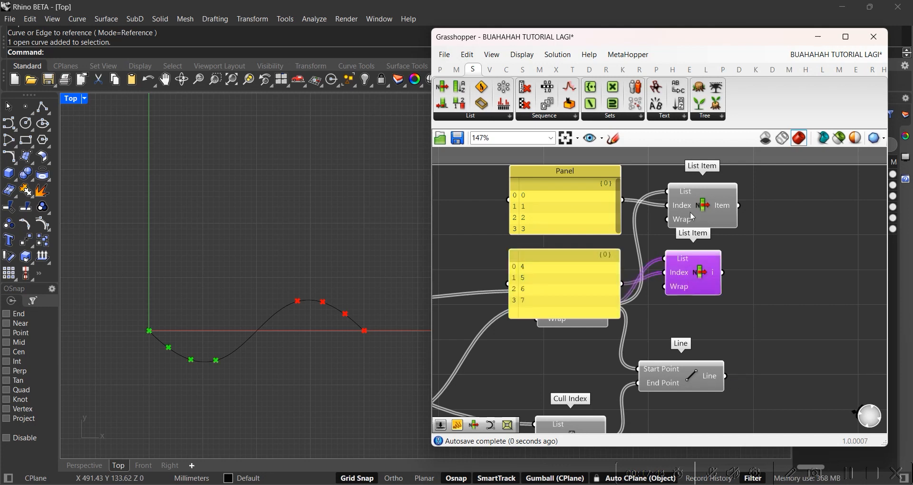
click(709, 195)
drag(584, 199, 607, 236)
drag(581, 383, 580, 309)
click(566, 250)
click(572, 304)
click(665, 285)
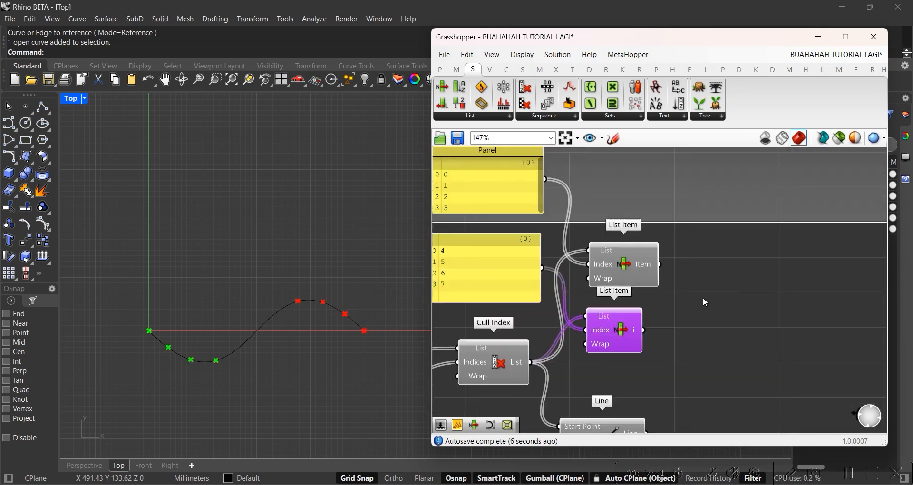
Search the components for "interpola" to place an interpolation component beside the two List Items
right_drag(798, 351, 703, 298)
double_click(706, 298)
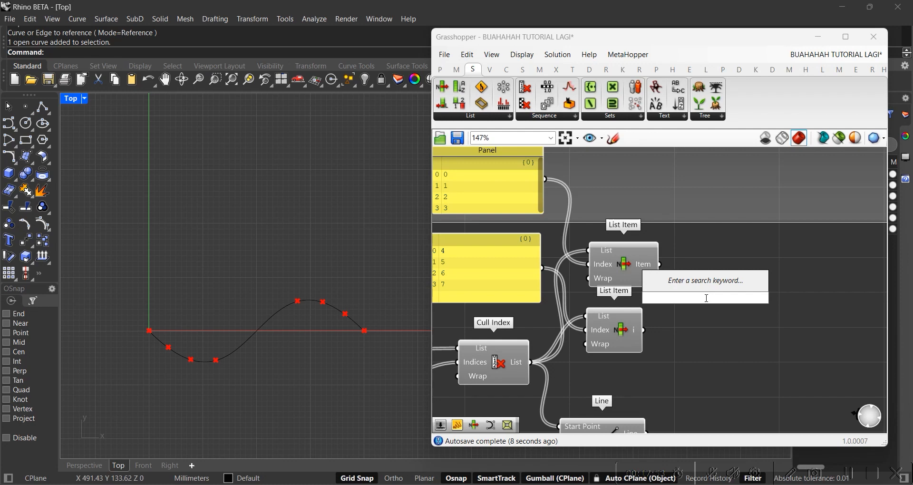
text(interpola)
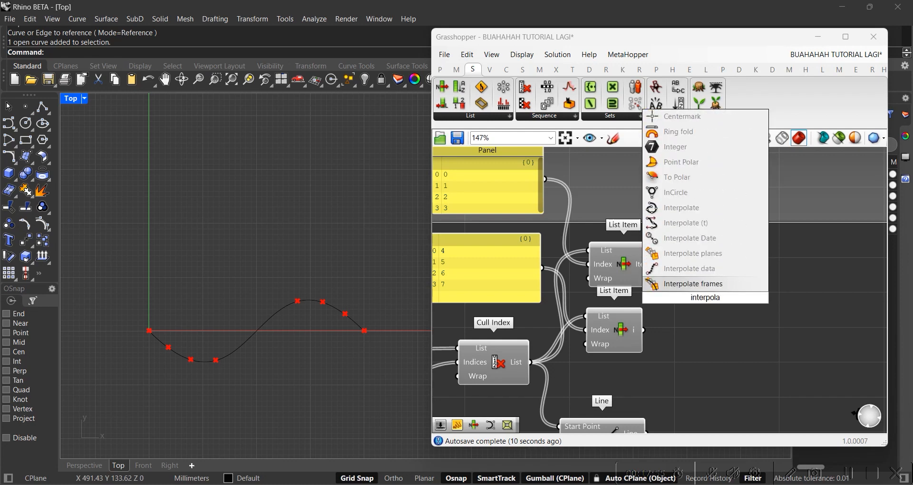
Add an Interpolate component to the canvas and connect the upper List Item's output to its Vertices input
text(te)
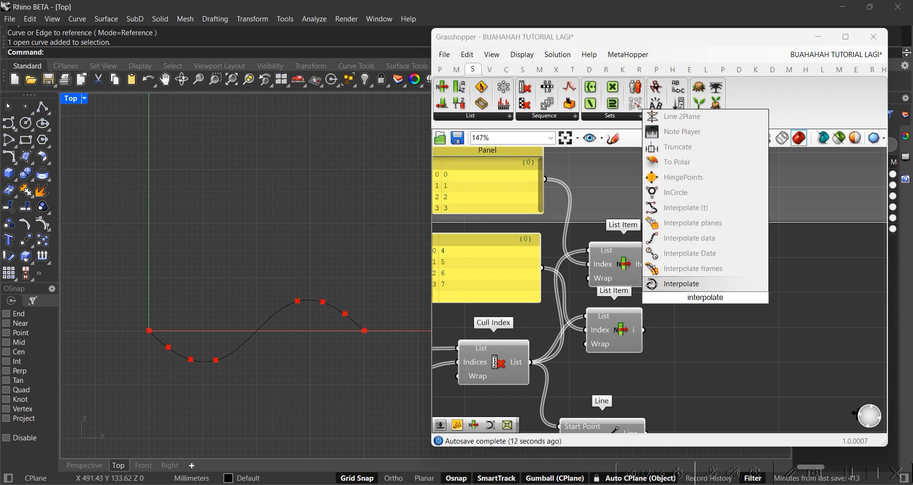
click(684, 284)
drag(703, 296, 737, 270)
drag(660, 264, 705, 245)
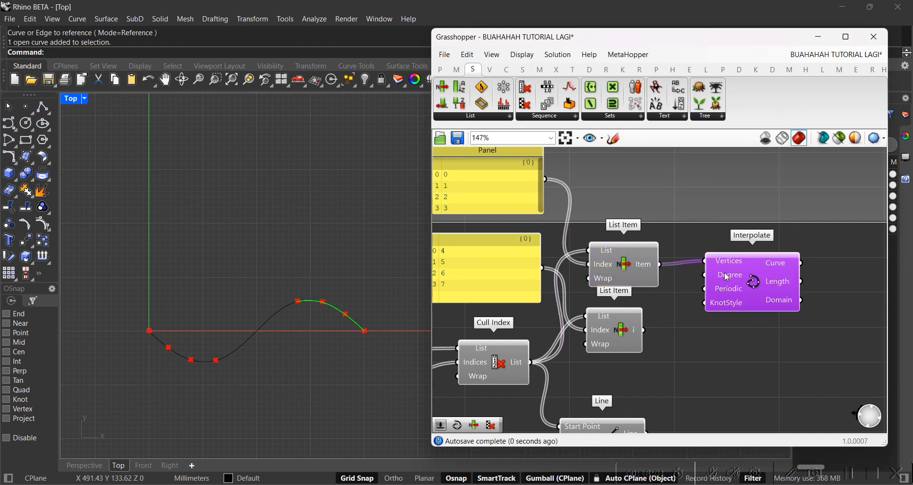
Duplicate the Interpolate component below the original and feed its Vertices from the lower List Item's output instead
key(ctrl+v)
drag(764, 291, 751, 359)
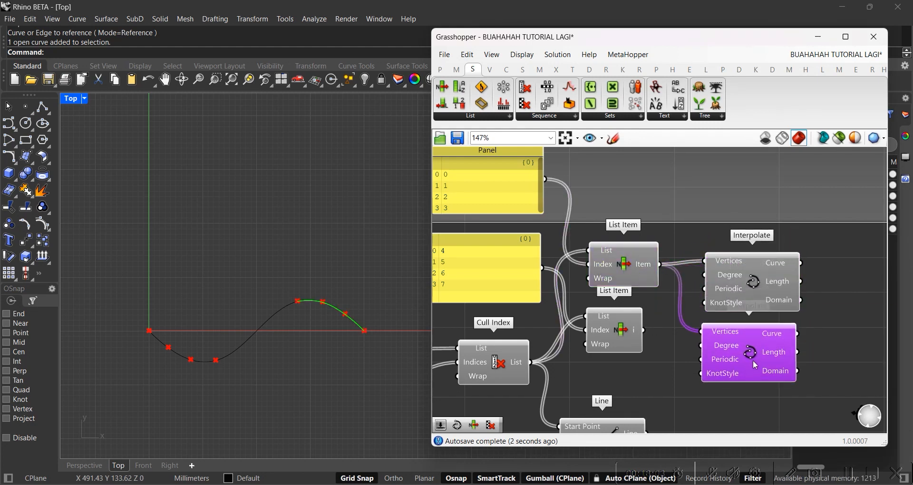
drag(677, 332, 701, 339)
drag(750, 366, 755, 360)
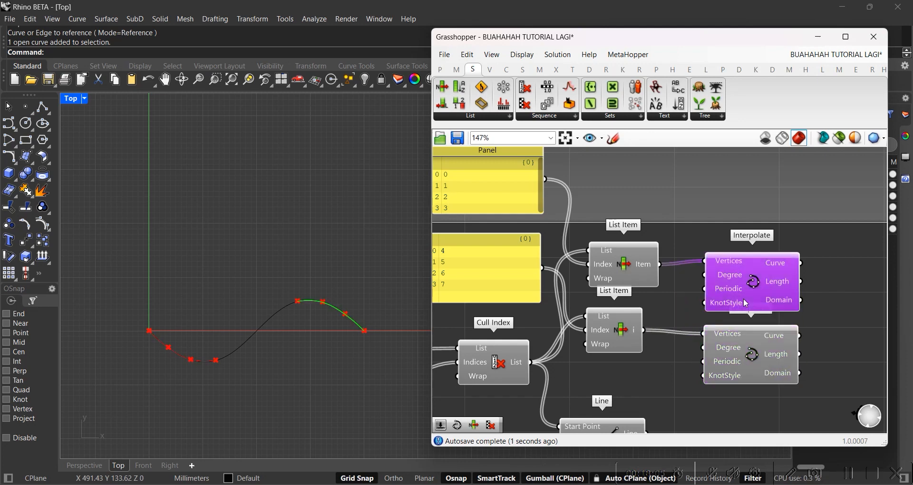
Narrow the Grasshopper window and examine the two interpolated curves above the base curve in the maximized Perspective viewport
double_click(73, 99)
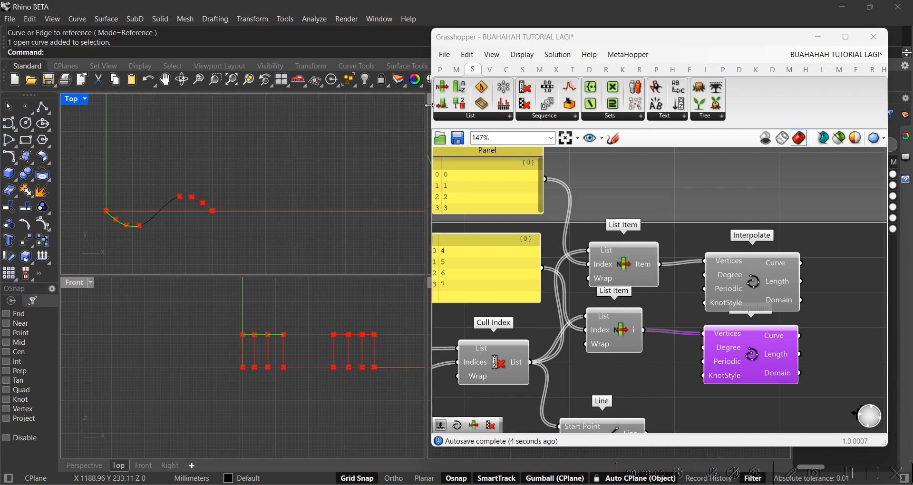
drag(427, 107, 564, 117)
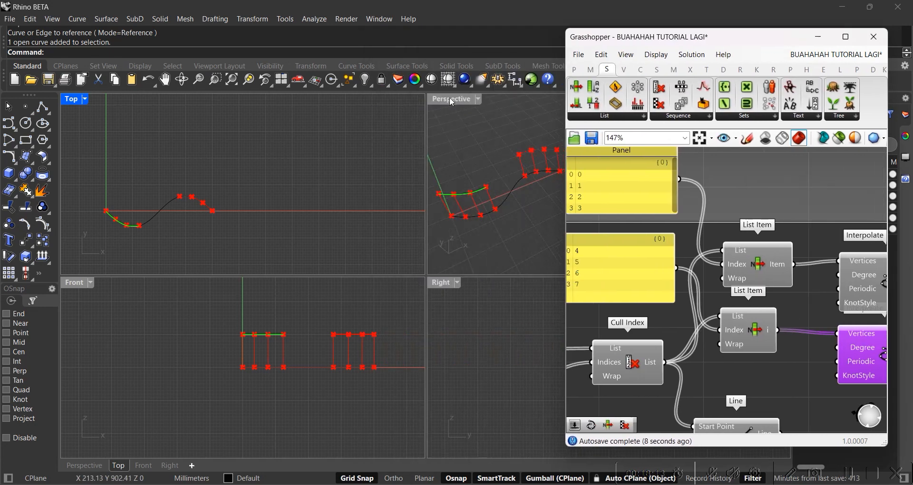
double_click(451, 101)
shift+right_drag(267, 287, 347, 261)
scroll(377, 342, up, 5)
scroll(347, 260, down, 1)
scroll(350, 261, down, 3)
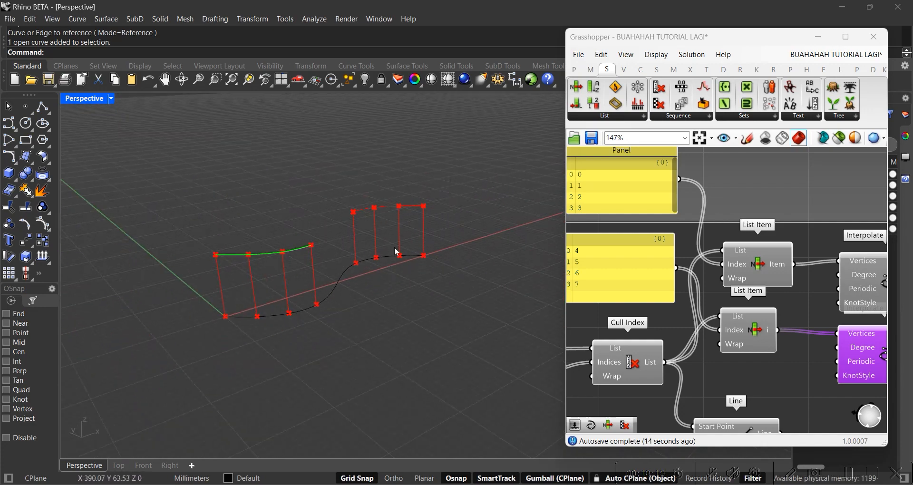
scroll(348, 203, up, 3)
scroll(346, 199, down, 4)
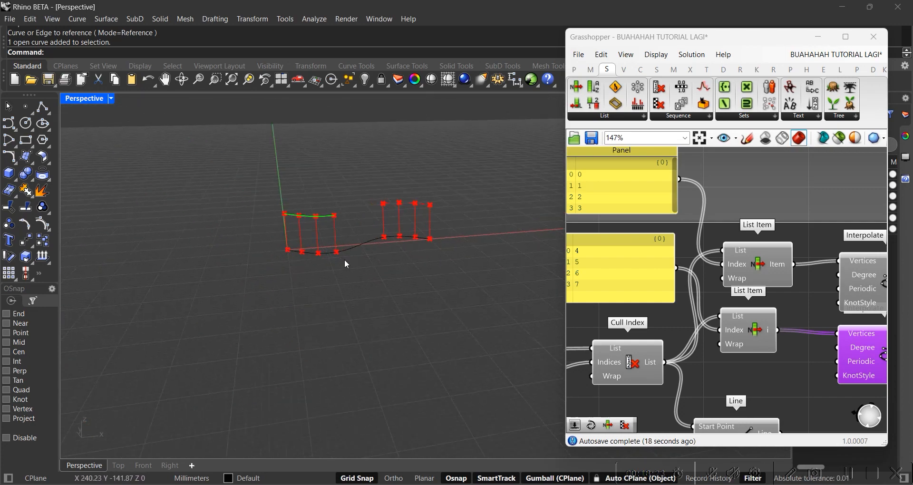
scroll(389, 266, up, 5)
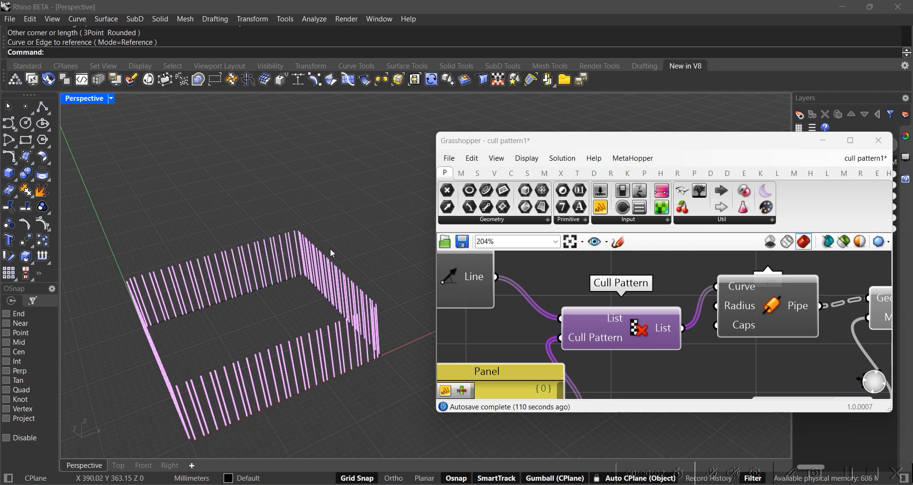
Move the Cull Pattern component up on the canvas, roughly level with the Pipe component
shift+right_drag(289, 280, 319, 259)
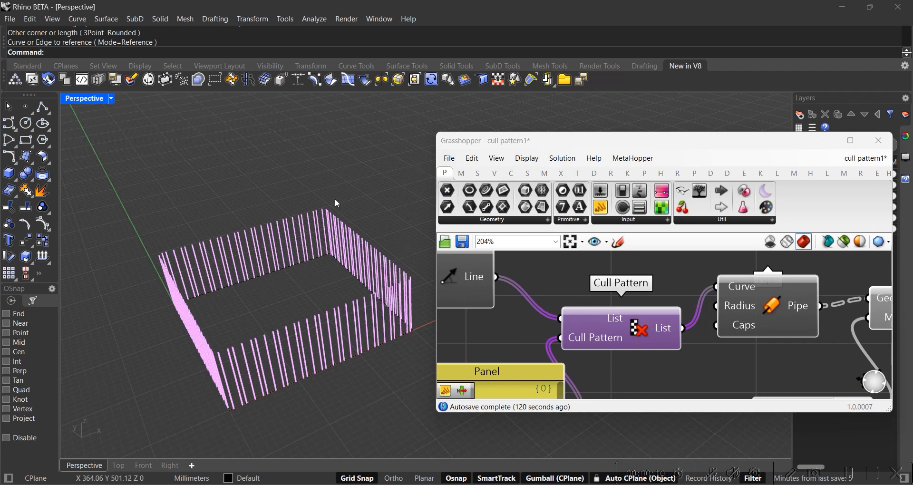
scroll(586, 342, down, 2)
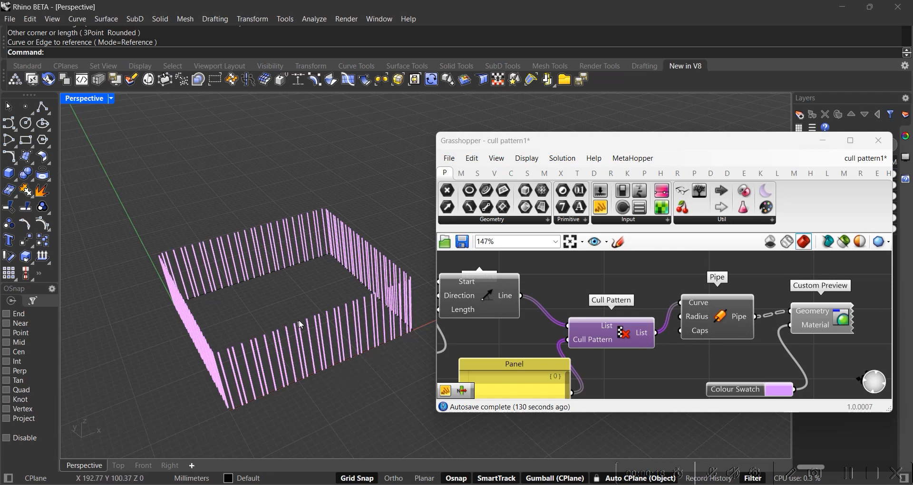
scroll(620, 347, up, 3)
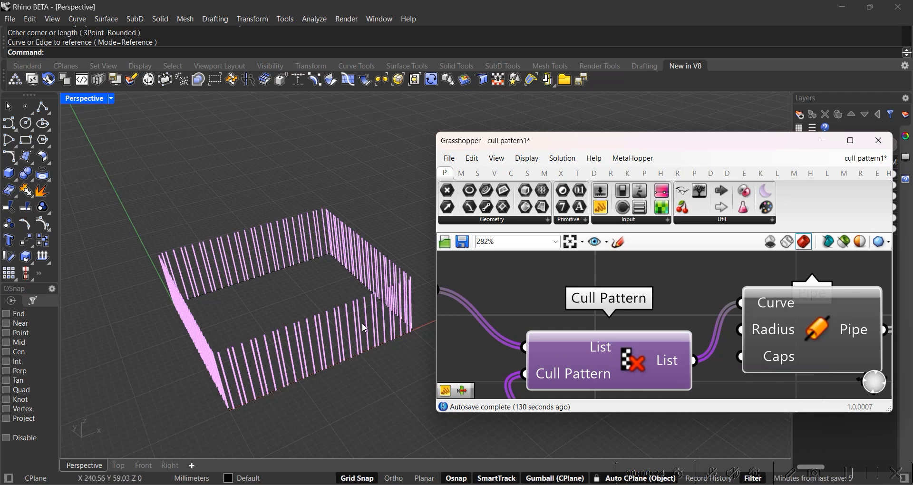
drag(588, 361, 584, 304)
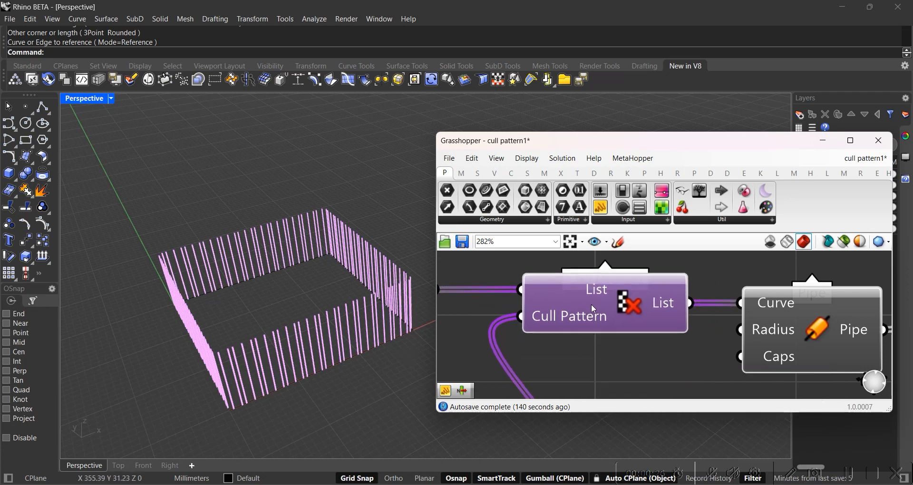
Examine the rectangular row of vertical pipes in the Perspective and Top views, undoing any accidental drag
right_drag(373, 296, 295, 261)
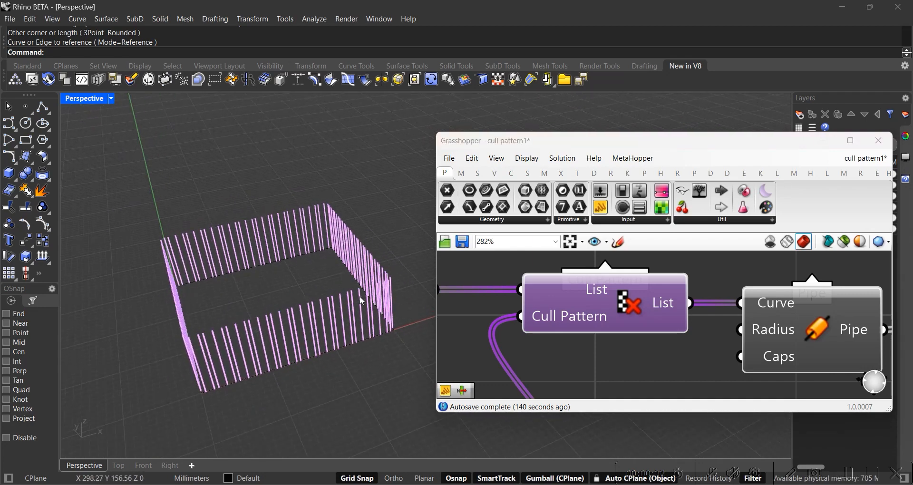
right_drag(349, 286, 266, 228)
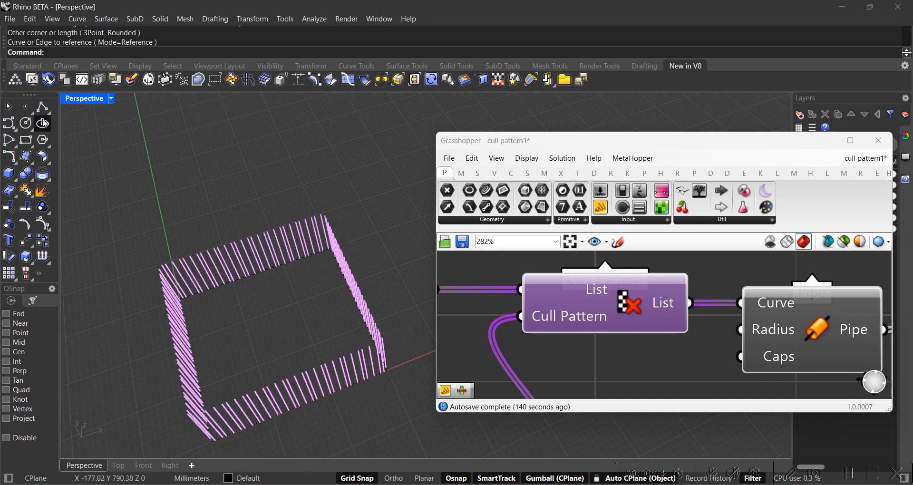
double_click(87, 101)
double_click(71, 98)
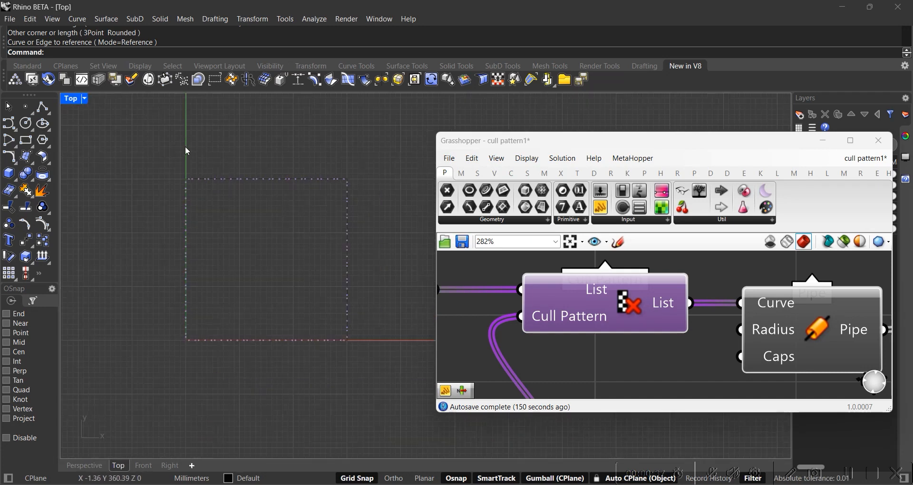
double_click(73, 101)
double_click(440, 98)
right_drag(332, 223, 251, 292)
scroll(267, 259, up, 3)
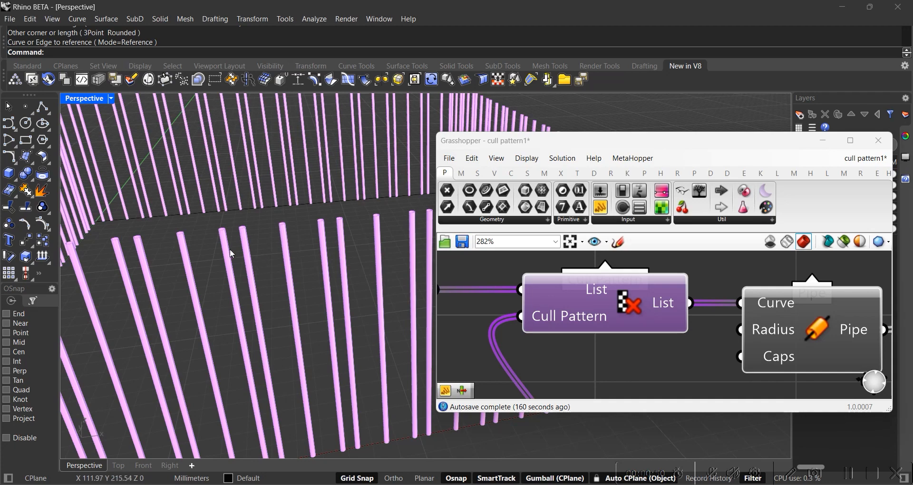
drag(166, 218, 201, 246)
key(ctrl+z)
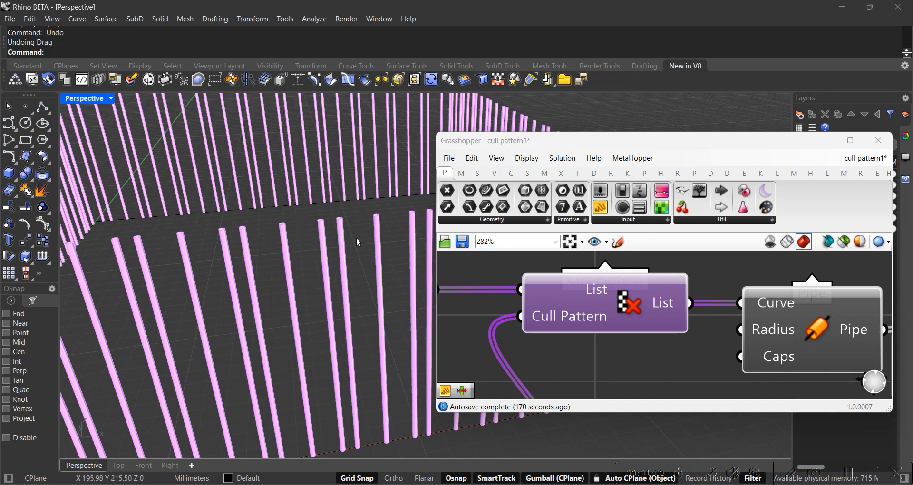
Examine the pattern panel feeding Cull Pattern and compare it with the pipe arrangement from several Perspective angles
scroll(570, 332, down, 4)
right_drag(565, 350, 588, 304)
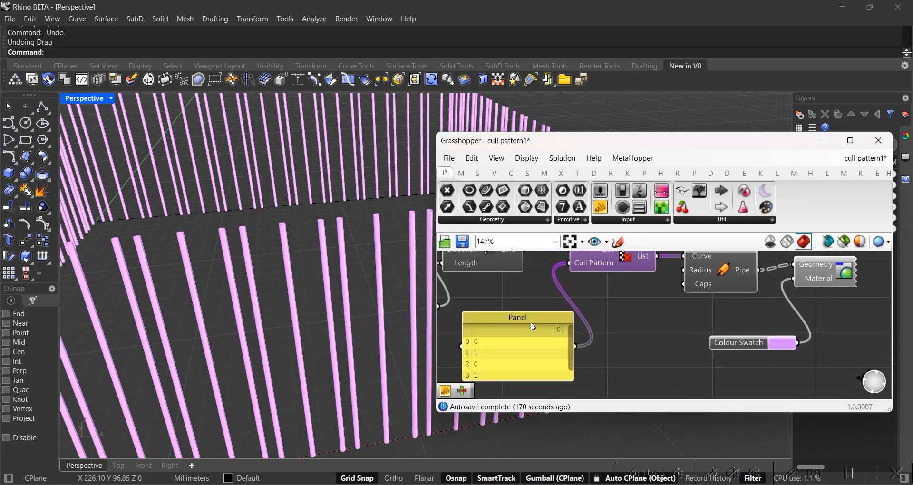
shift+right_drag(374, 264, 336, 267)
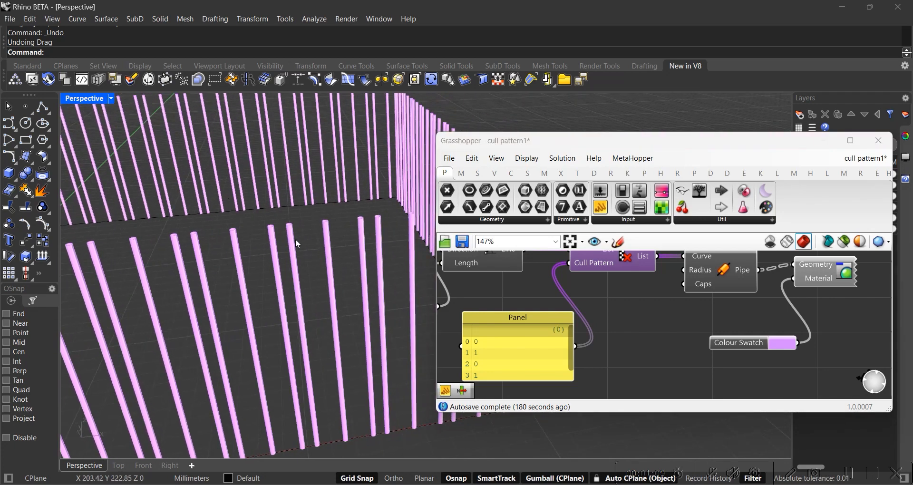
scroll(296, 239, down, 6)
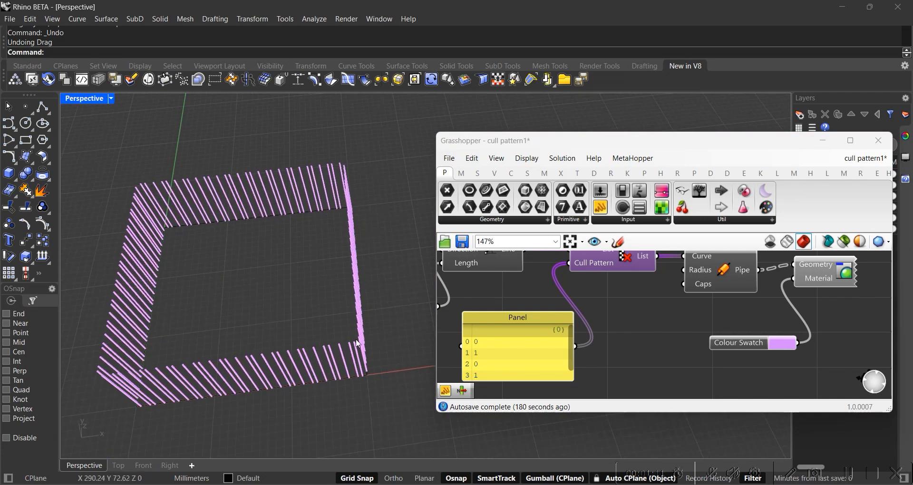
right_drag(146, 209, 316, 234)
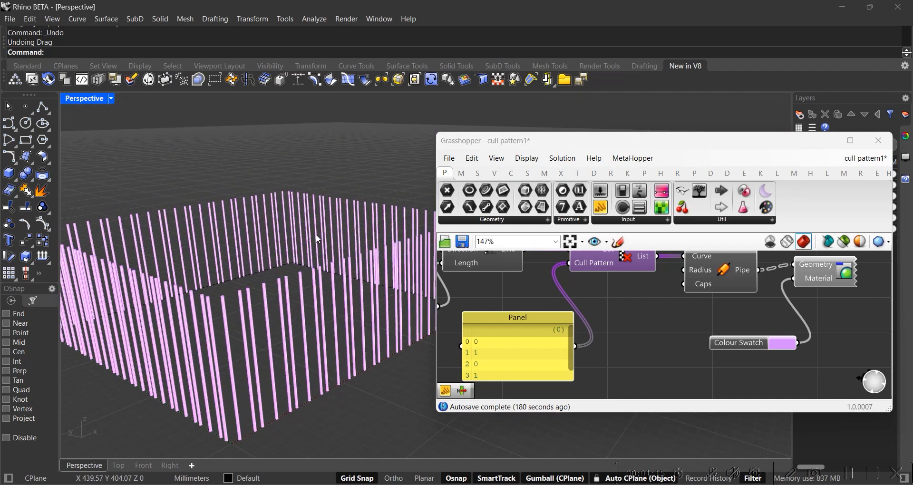
scroll(334, 261, up, 2)
scroll(328, 266, down, 3)
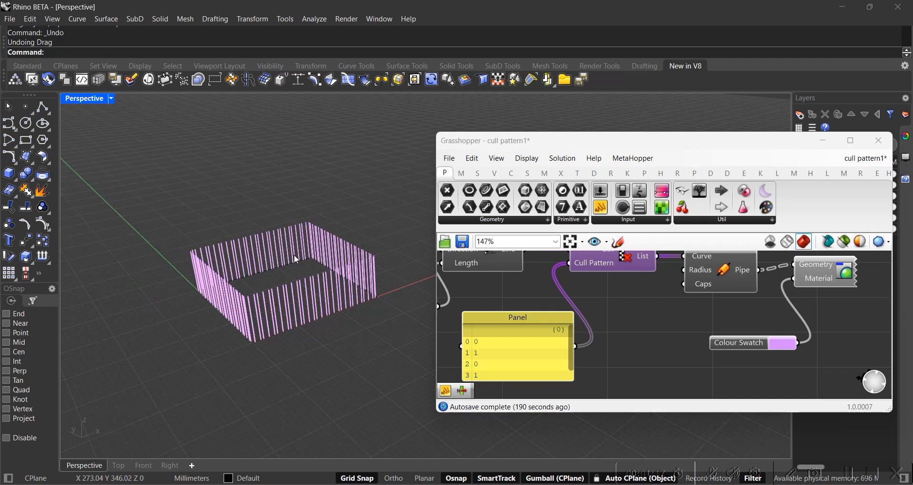
right_drag(287, 267, 349, 277)
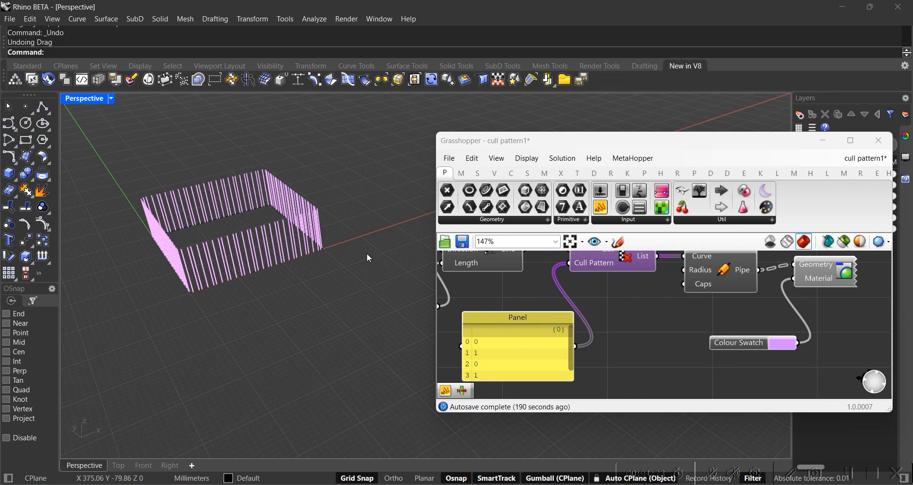
right_drag(324, 248, 380, 253)
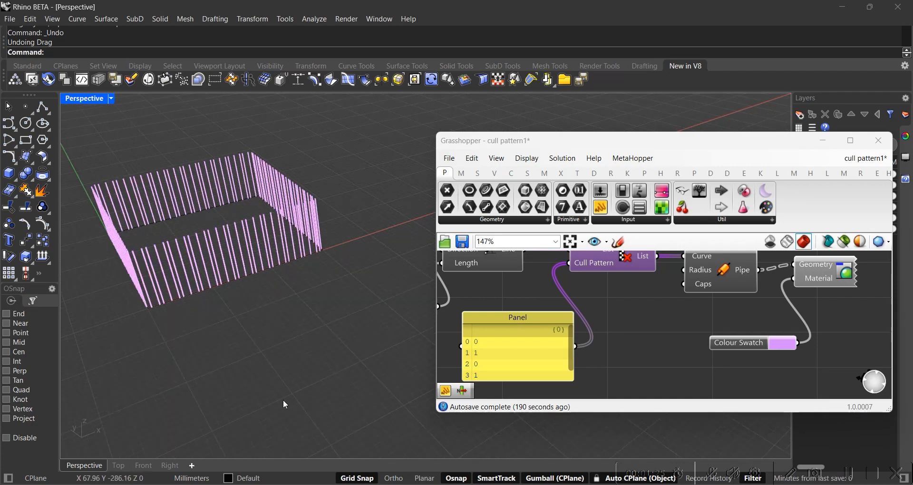
shift+right_drag(217, 191, 244, 218)
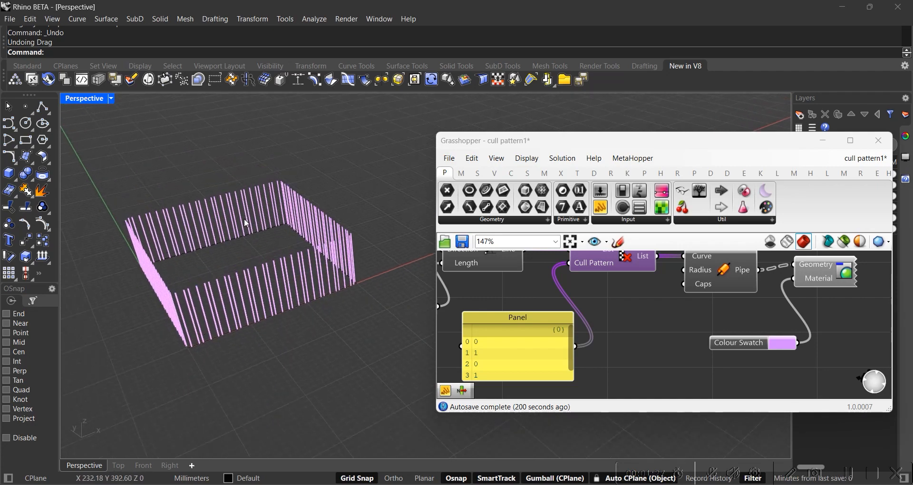
scroll(653, 267, up, 3)
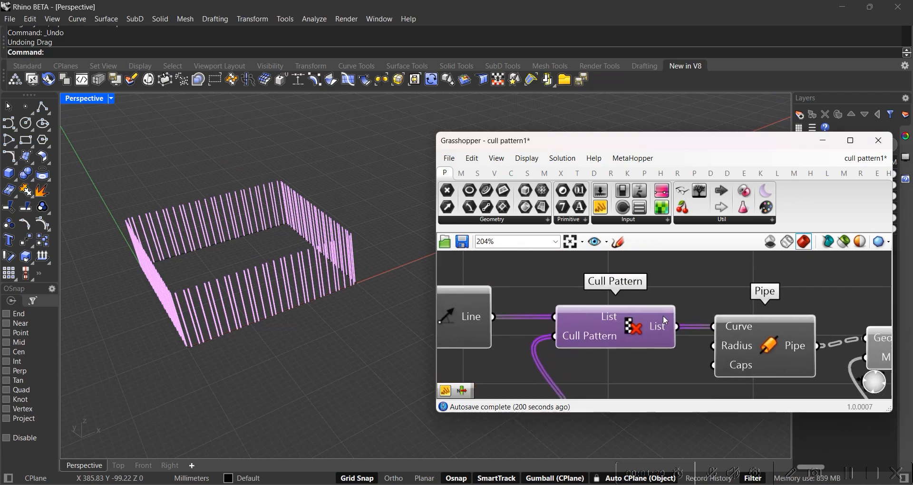
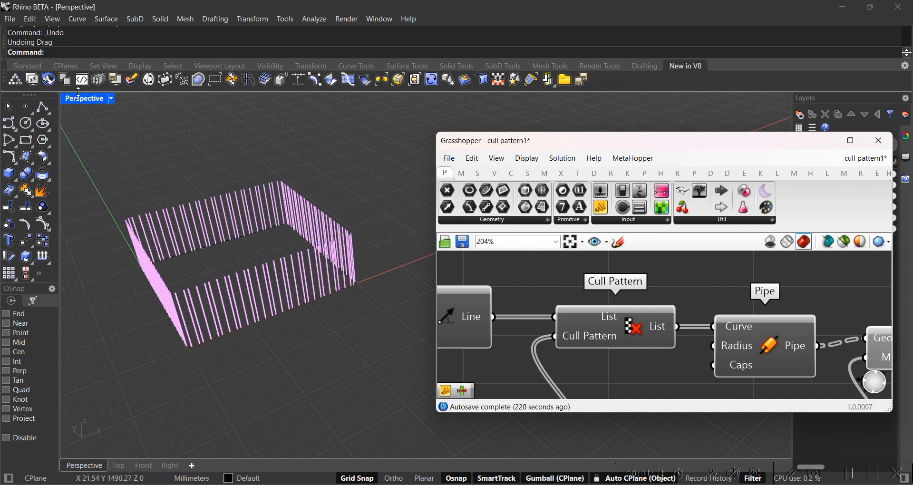
Examine the spacing of the remaining pipes near the rectangle's corner in the Top view and along its sides in Perspective
double_click(90, 98)
double_click(72, 100)
scroll(180, 161, up, 8)
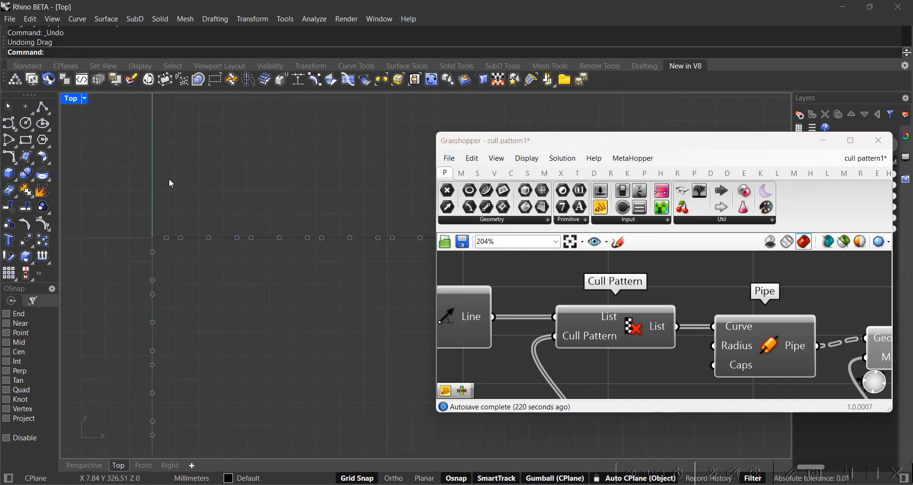
scroll(192, 232, down, 8)
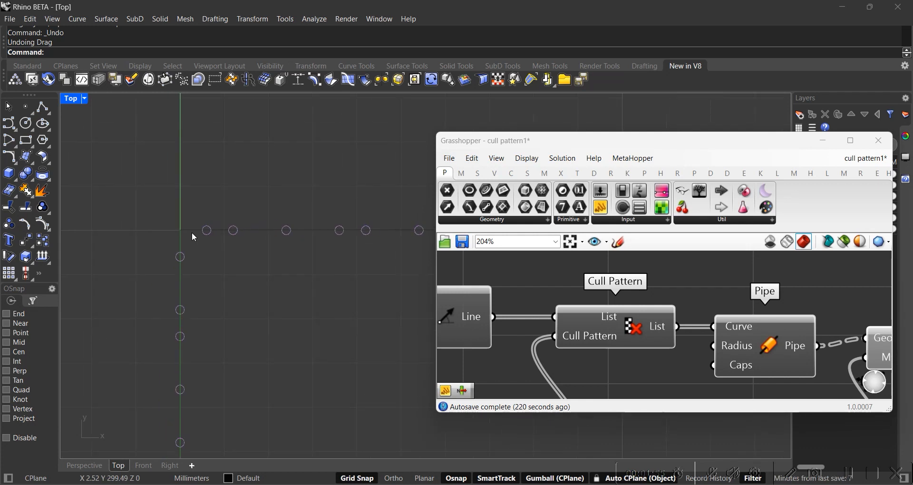
scroll(183, 233, up, 7)
scroll(216, 235, down, 3)
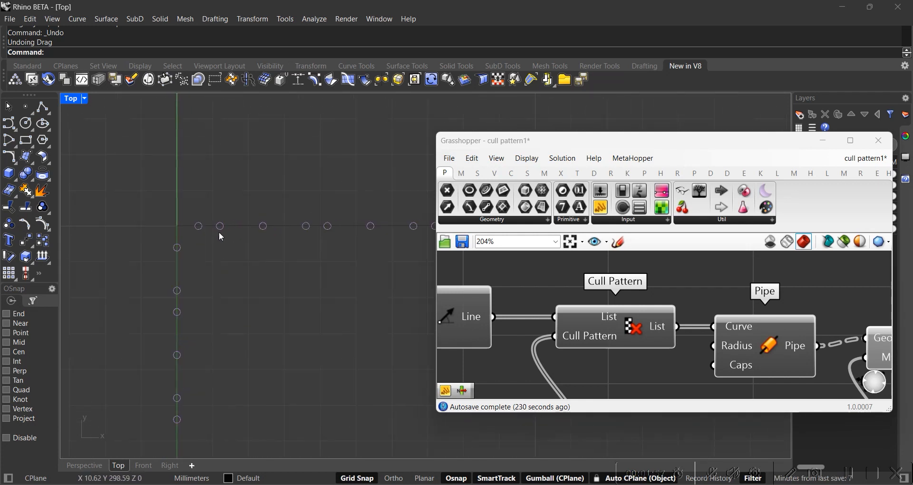
scroll(175, 231, down, 5)
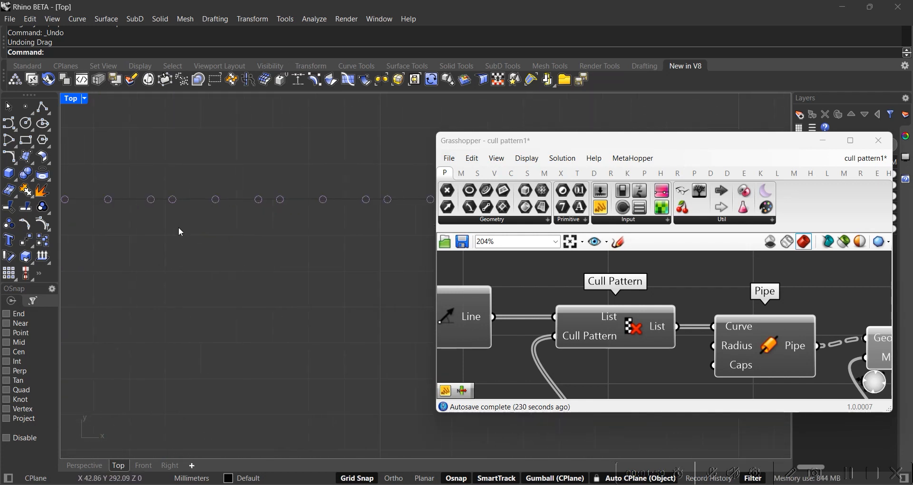
double_click(74, 99)
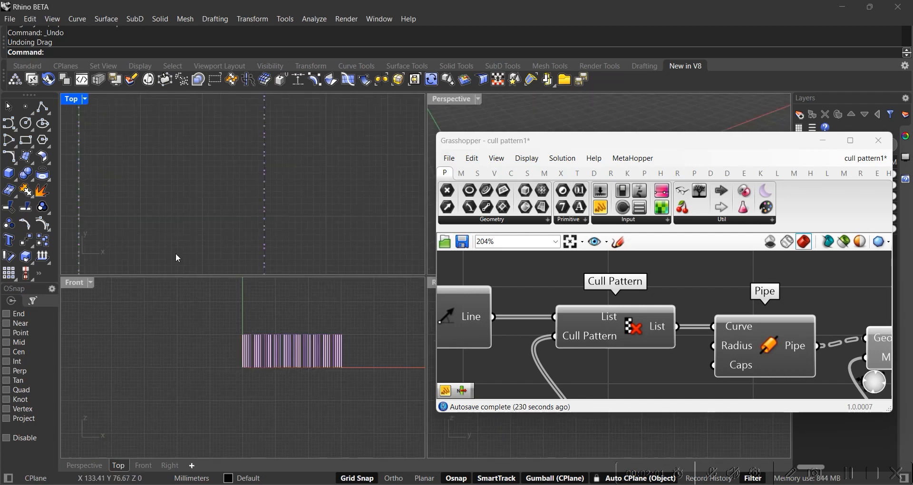
double_click(452, 99)
scroll(259, 252, down, 2)
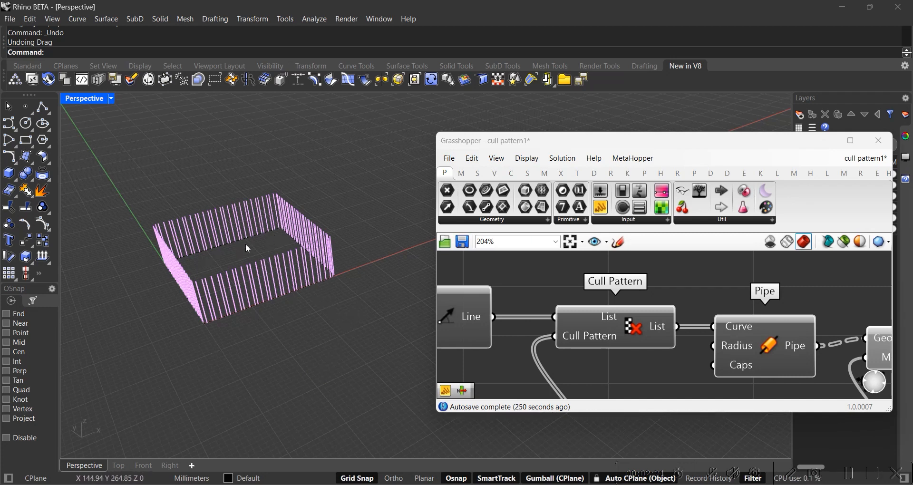
right_drag(200, 299, 174, 309)
scroll(172, 310, up, 6)
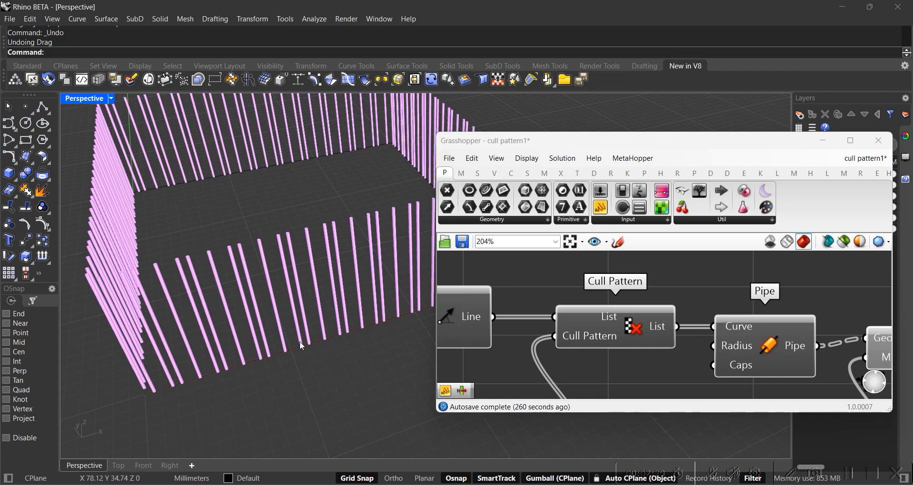
Draw a closed freeform control-point curve on the ground plane beside the rectangular row of pipes
scroll(176, 341, down, 5)
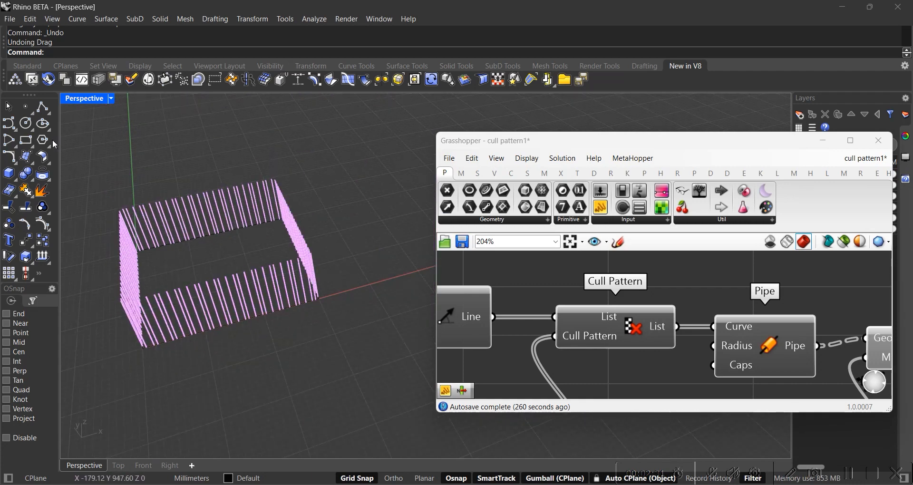
shift+right_drag(154, 220, 180, 197)
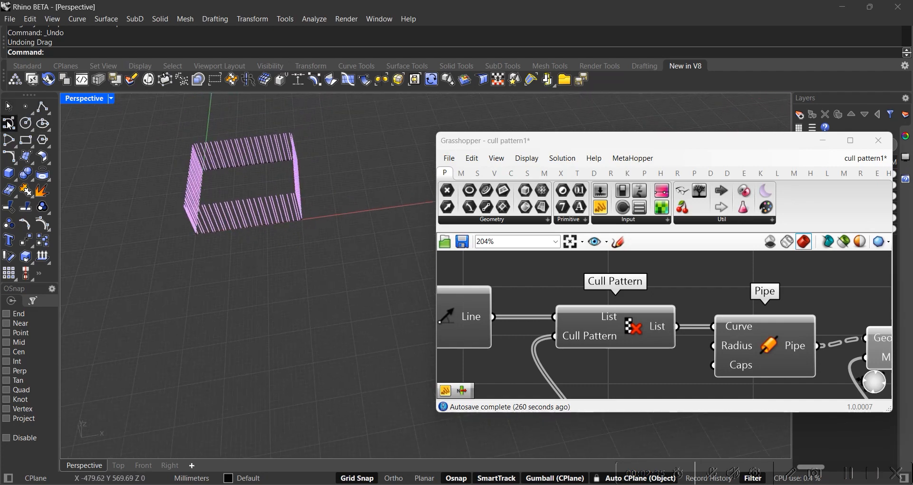
click(8, 123)
click(327, 285)
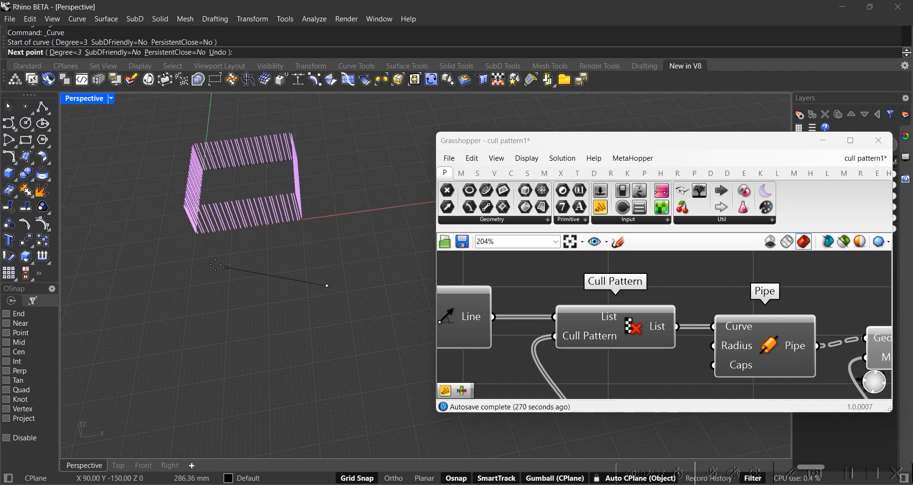
click(215, 263)
click(145, 319)
click(176, 409)
click(285, 419)
click(350, 375)
scroll(390, 430, up, 3)
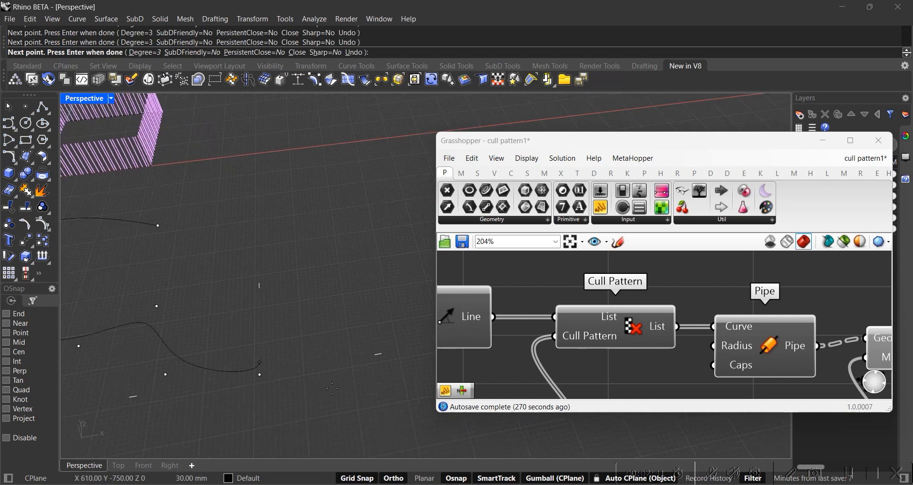
click(158, 225)
Examine the new closed curve beside the pipes and the existing Cull Pattern definition
right_drag(224, 236, 283, 261)
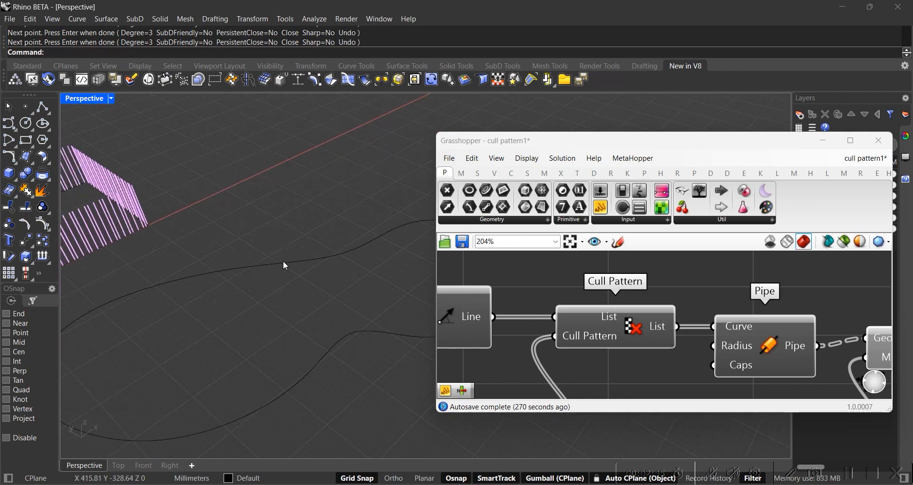
click(284, 261)
click(296, 247)
click(298, 261)
click(290, 198)
right_drag(295, 231, 304, 243)
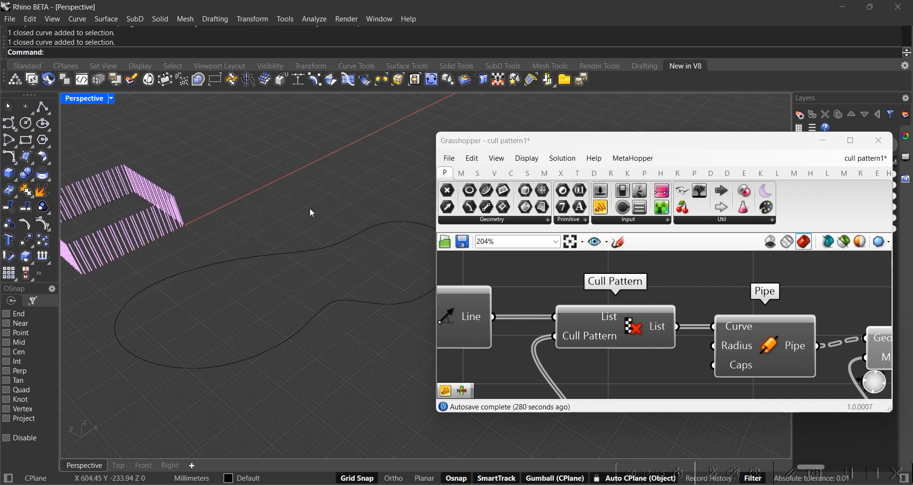
click(315, 313)
click(310, 279)
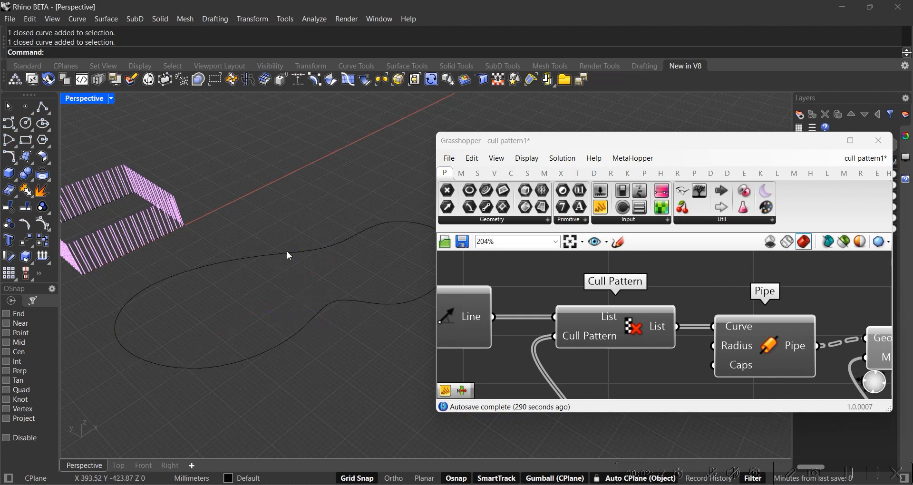
scroll(601, 339, down, 4)
right_drag(588, 347, 749, 289)
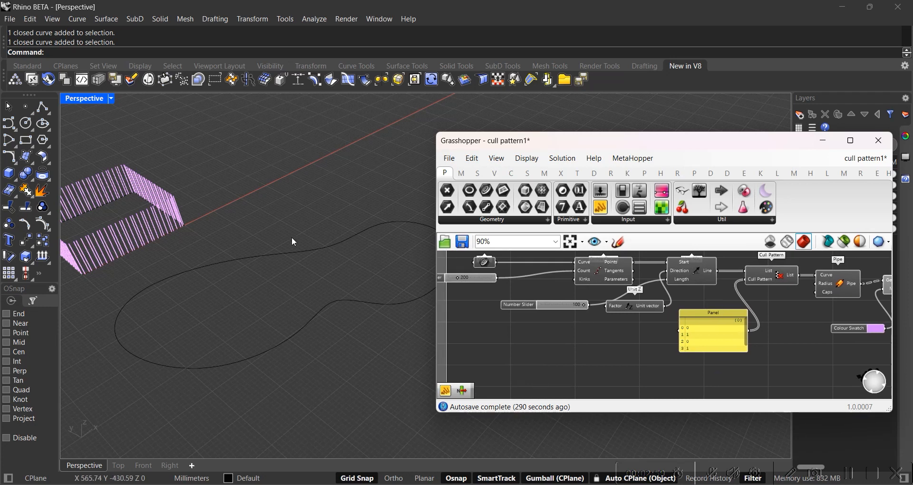
Show the closed curve's control points and pull one on the side facing the red axis outward to form a pronounced bulge
click(315, 248)
key(F10)
click(337, 252)
drag(338, 252, 312, 128)
click(311, 236)
right_drag(312, 235, 329, 265)
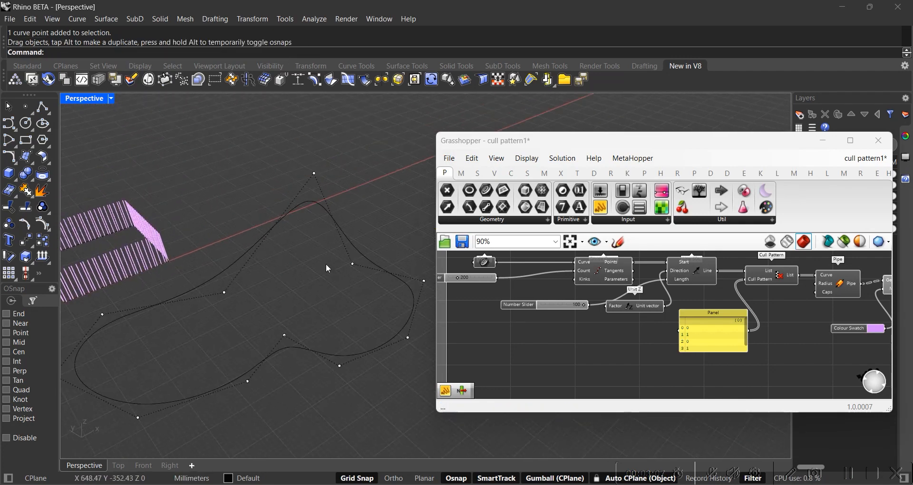
Add a Curve parameter in the empty canvas area below the existing definition and reference the reshaped closed curve in it
right_drag(686, 262, 635, 290)
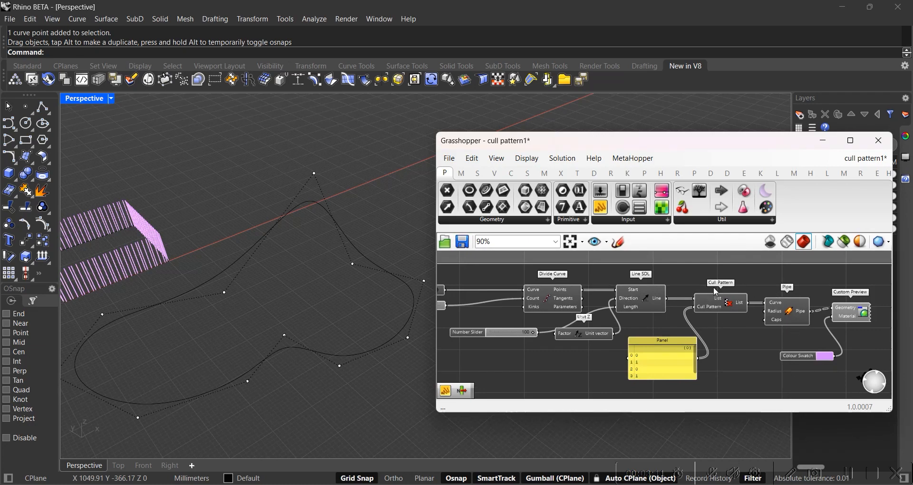
scroll(726, 308, up, 3)
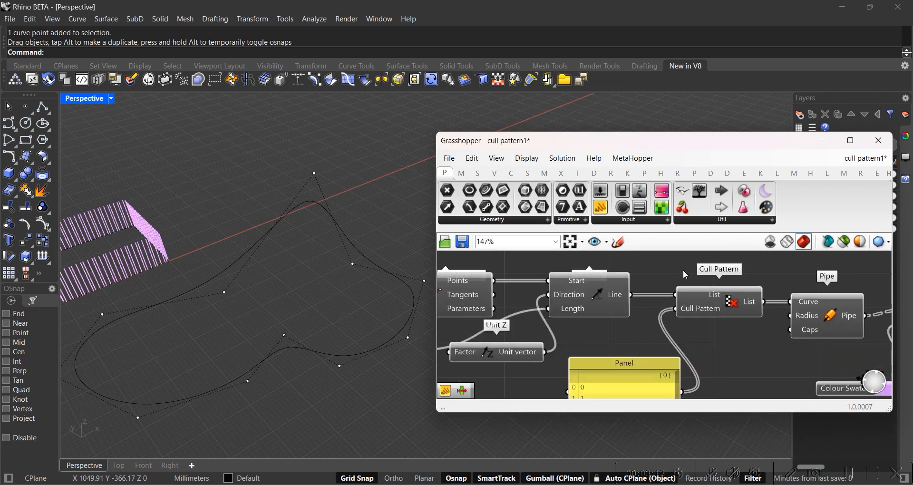
right_drag(635, 347, 799, 283)
scroll(655, 307, down, 3)
right_drag(564, 330, 626, 285)
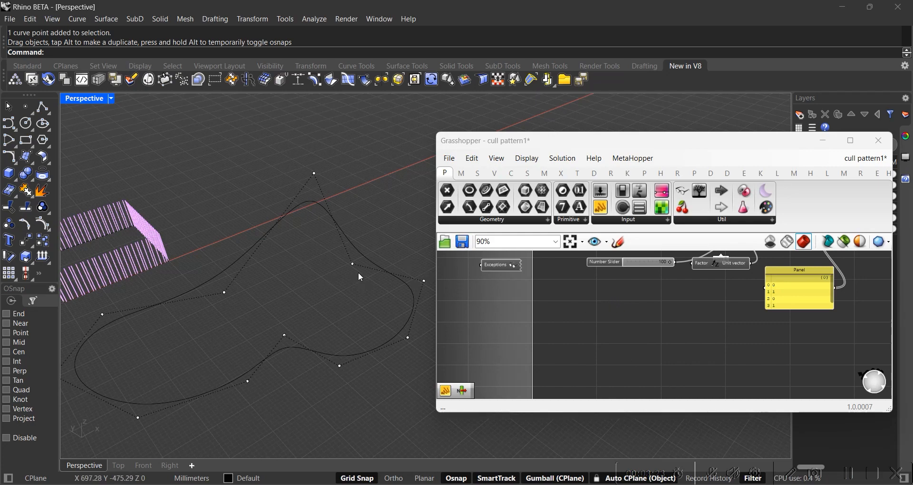
right_drag(303, 225, 281, 210)
scroll(287, 183, down, 5)
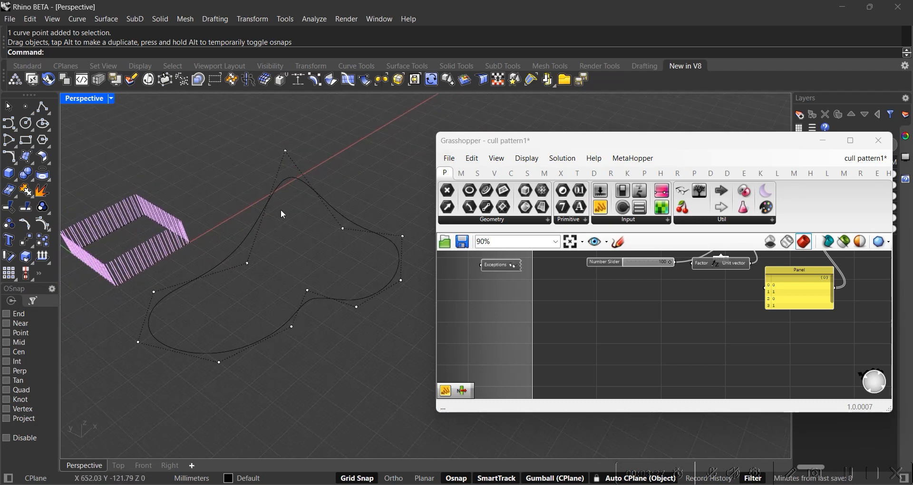
click(331, 204)
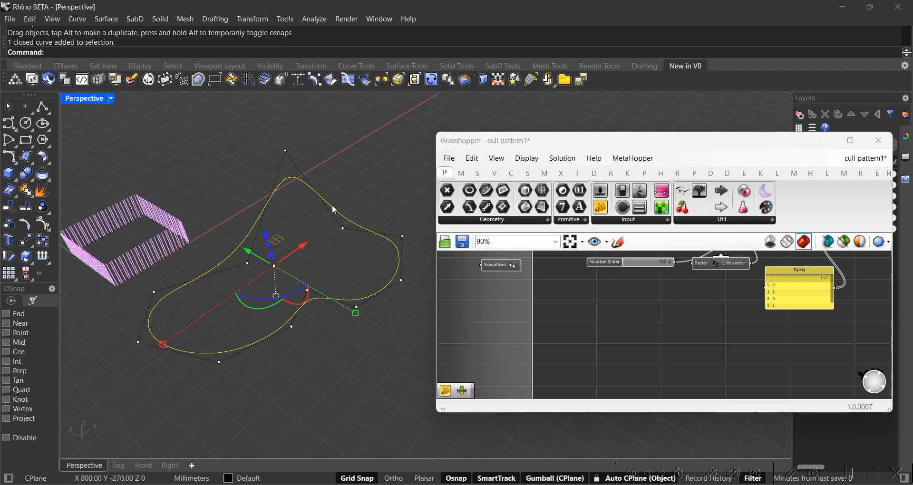
double_click(588, 310)
text(curve)
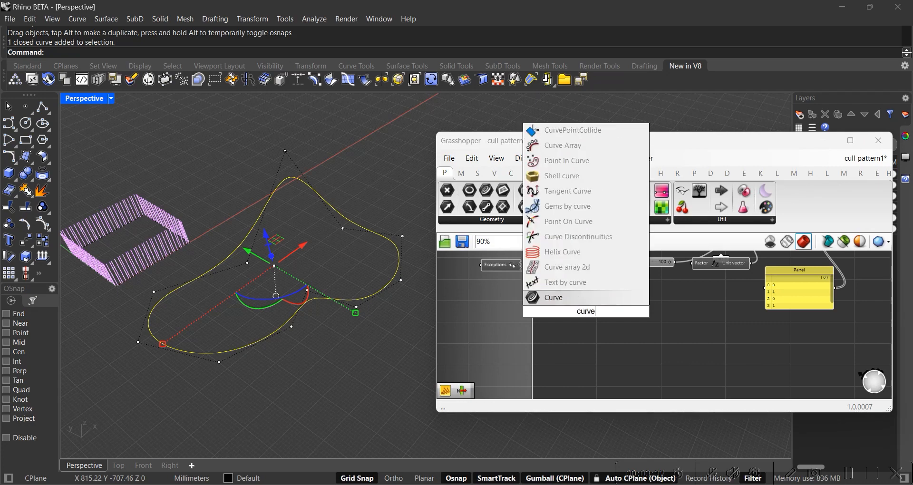
click(565, 302)
right_click(583, 311)
click(630, 397)
click(248, 202)
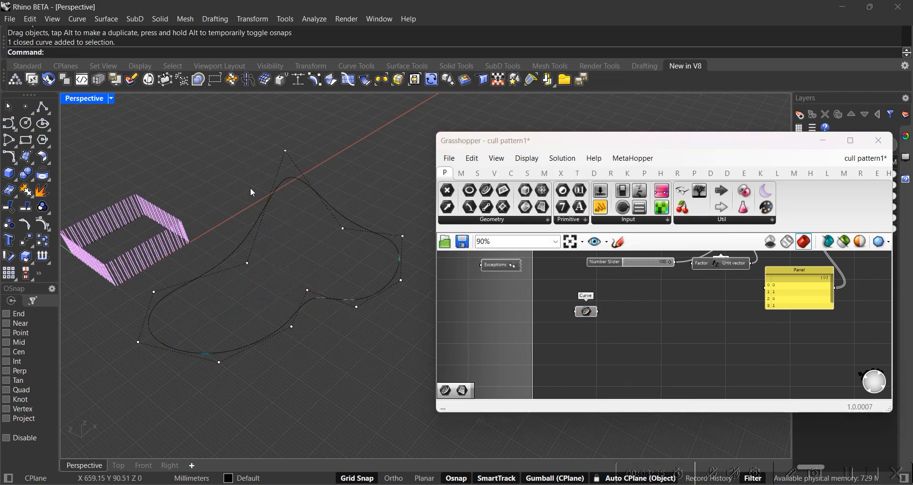
click(364, 300)
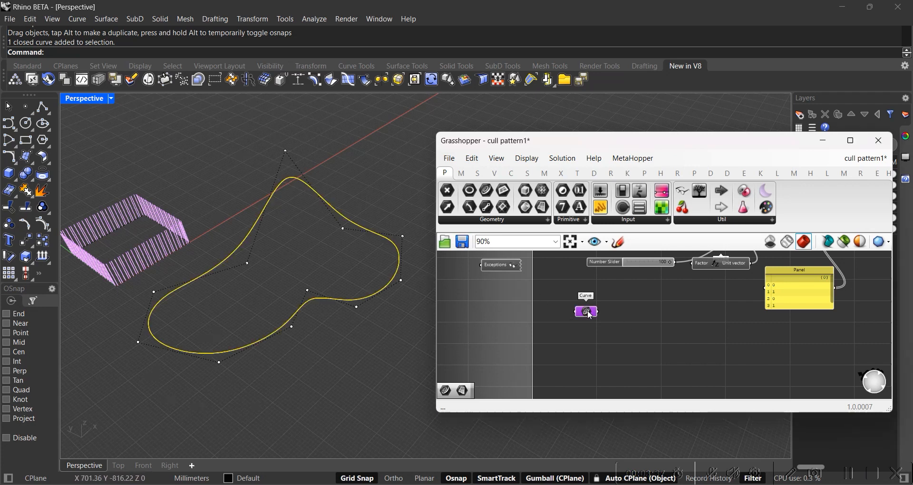
Add a Divide Curve component and connect the new Curve parameter to its Curve input
double_click(641, 320)
text(divide)
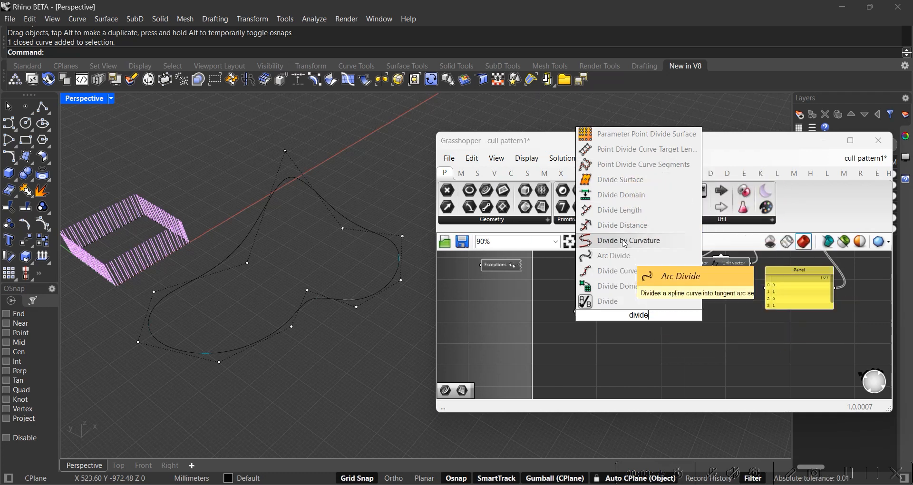
click(641, 272)
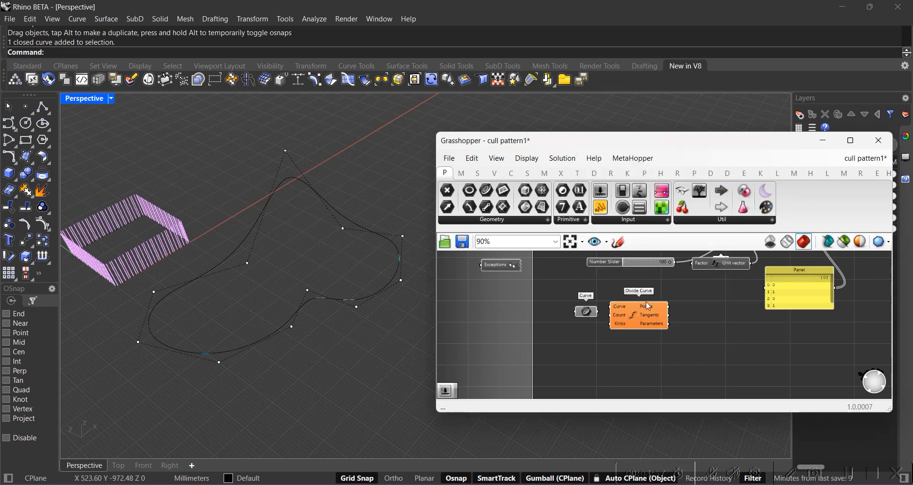
drag(597, 312, 658, 321)
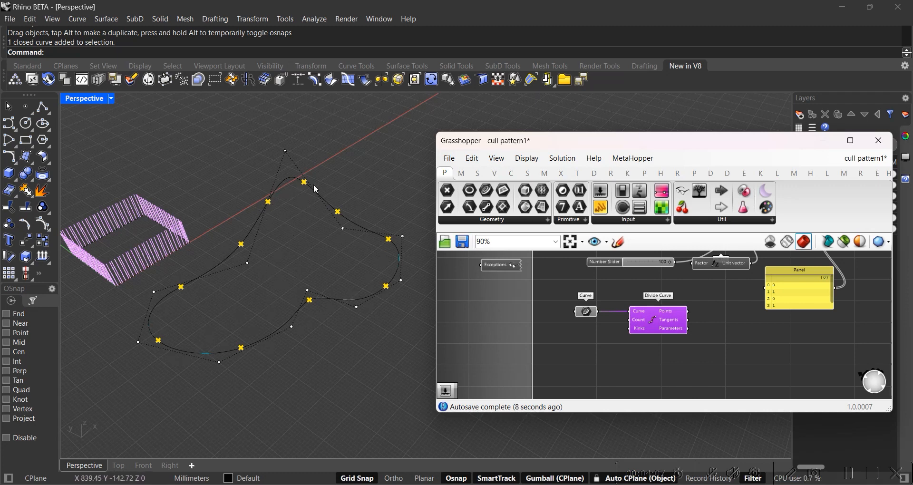
click(578, 339)
right_drag(340, 321, 261, 262)
scroll(261, 245, up, 3)
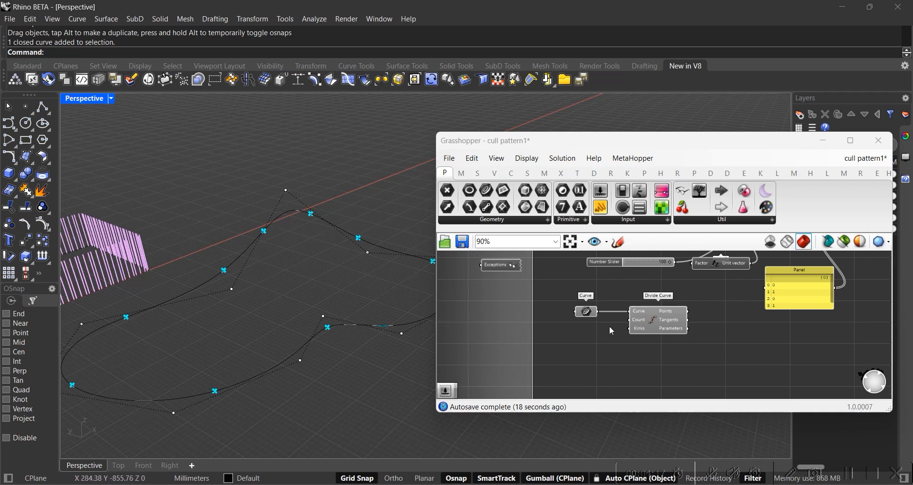
Add a number slider, set it to 90, and connect it to the Count input of the new Divide Curve
scroll(610, 327, up, 3)
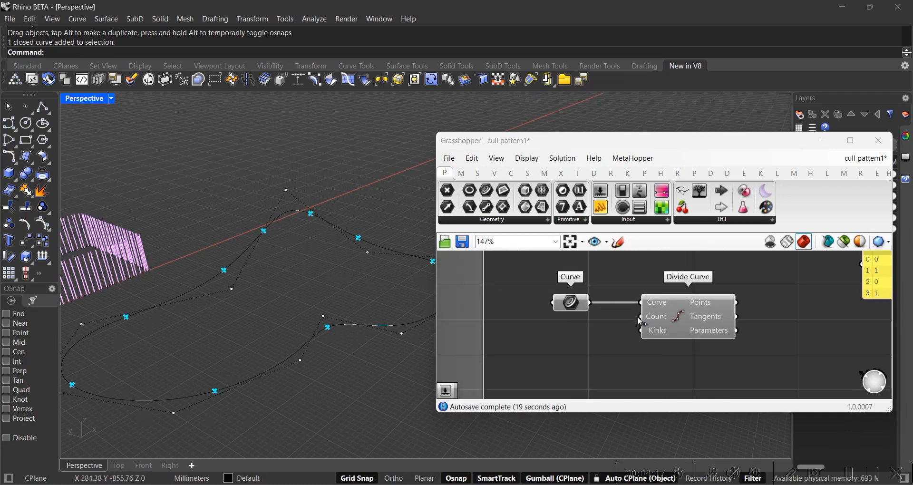
double_click(571, 332)
text(99)
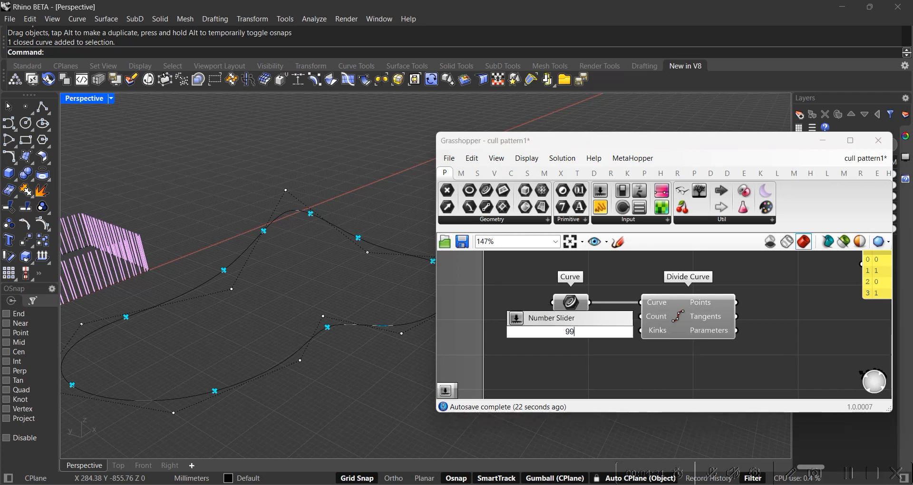
key(Return)
drag(572, 336, 543, 338)
mouse_move(609, 334)
mouse_down()
mouse_move(592, 337)
mouse_move(600, 339)
mouse_up()
double_click(599, 337)
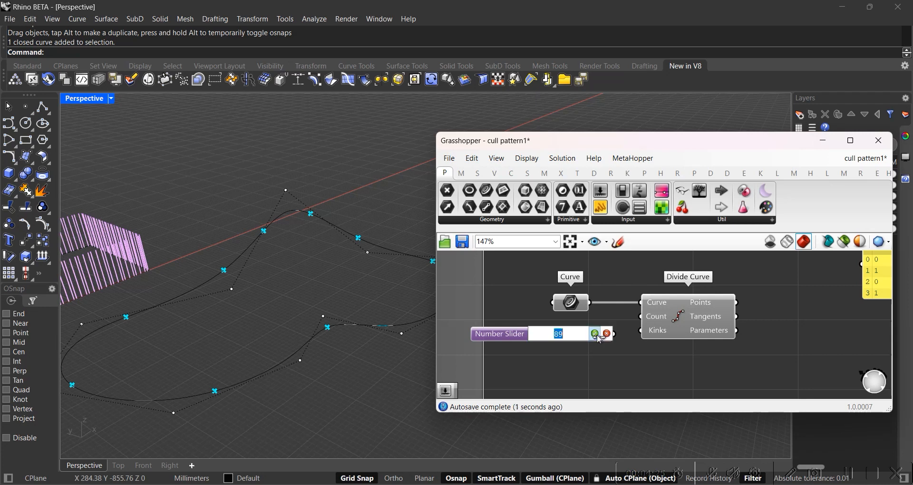
text(90)
click(595, 334)
drag(614, 334, 640, 316)
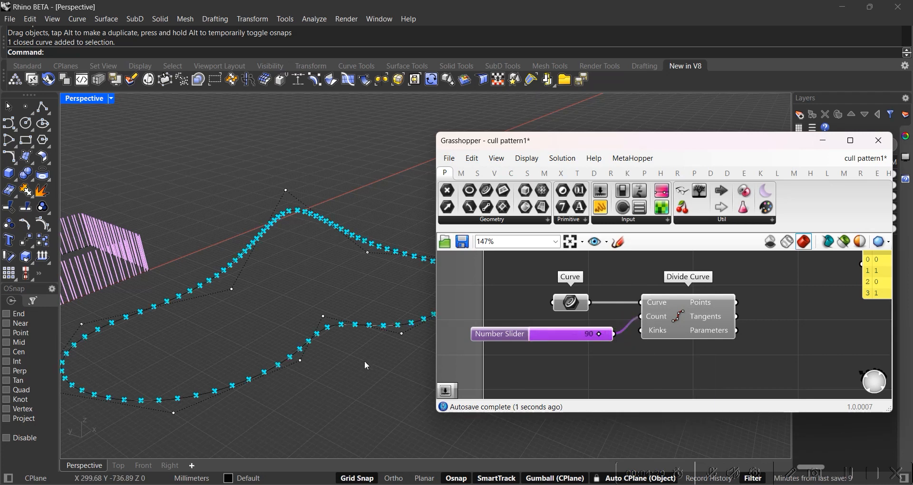
right_drag(328, 354, 190, 316)
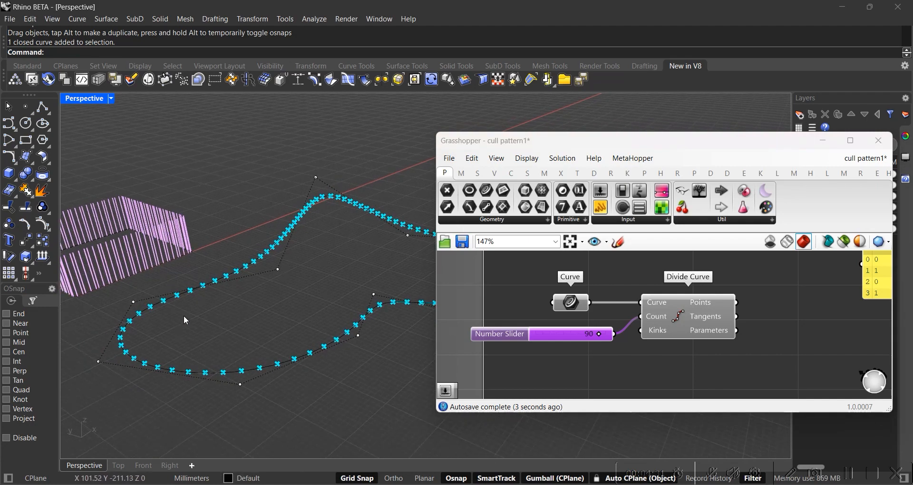
Add a Line SDL component and connect the division Points to its Start input
double_click(784, 322)
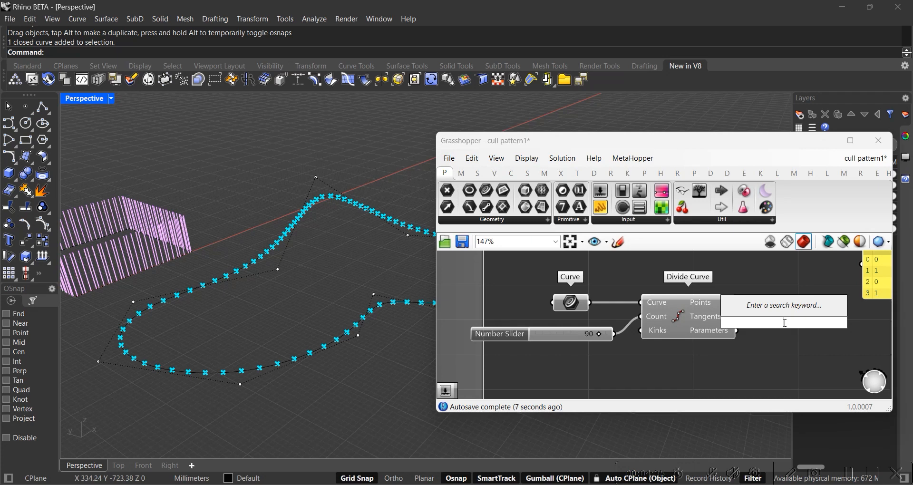
text(line)
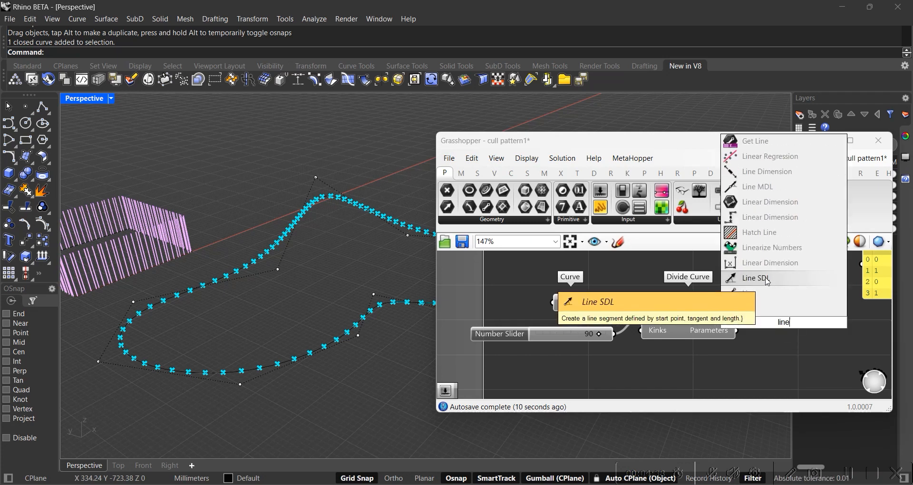
click(767, 281)
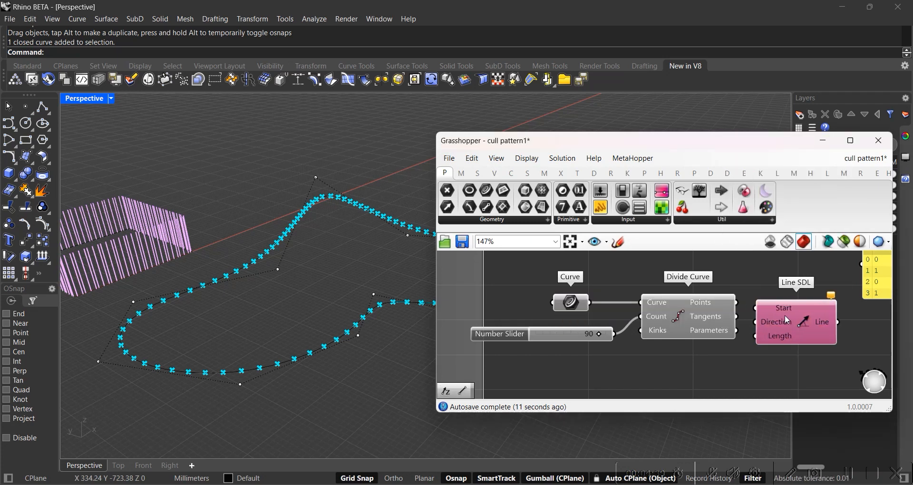
drag(735, 302, 768, 299)
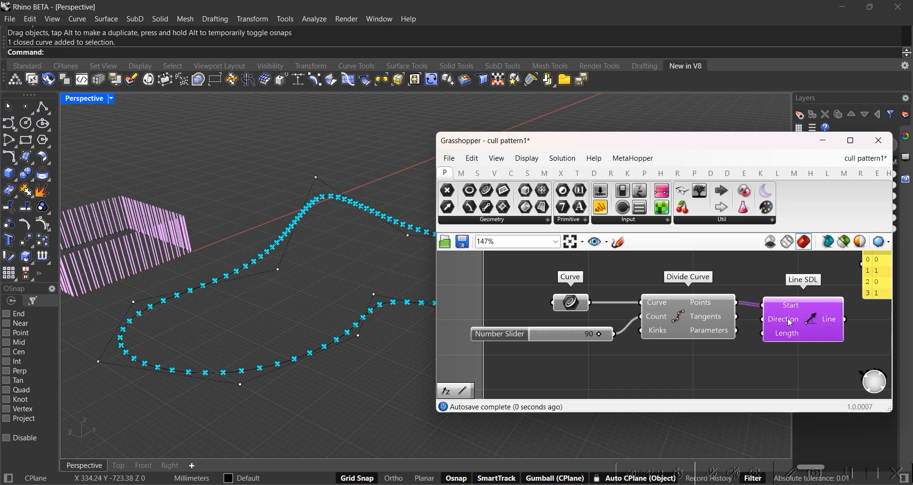
Add a Unit Z component and connect its Unit vector to the Direction input of the new Line SDL
double_click(727, 353)
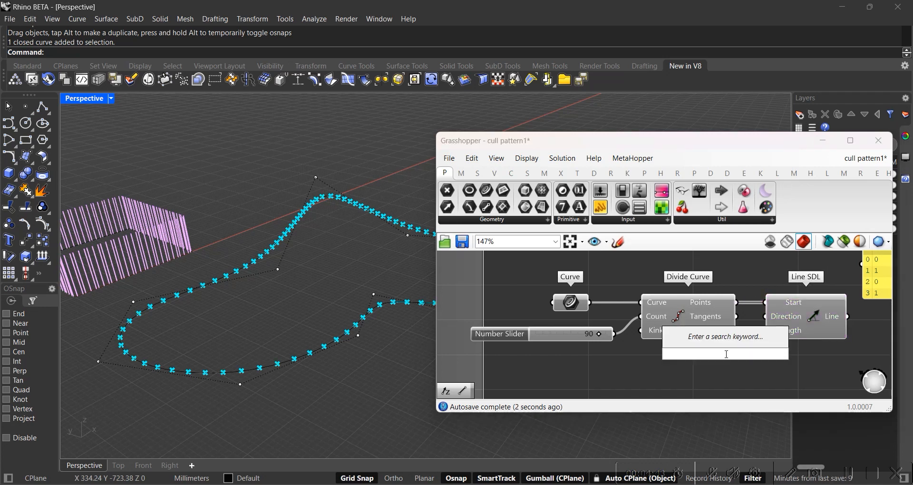
text(z)
key(Return)
drag(726, 353, 762, 322)
Add a number slider below Unit Z, connect it to the Length input of Line SDL, and set it to 100
scroll(704, 333, down, 2)
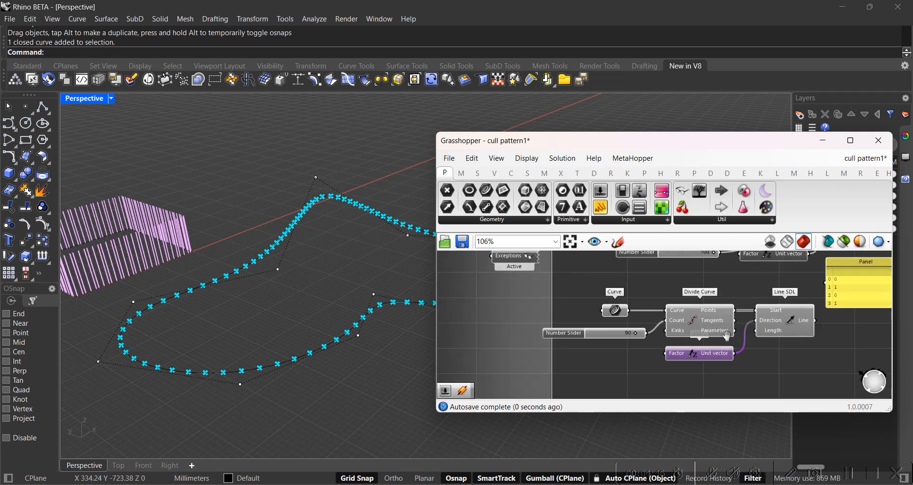
double_click(699, 341)
text(709)
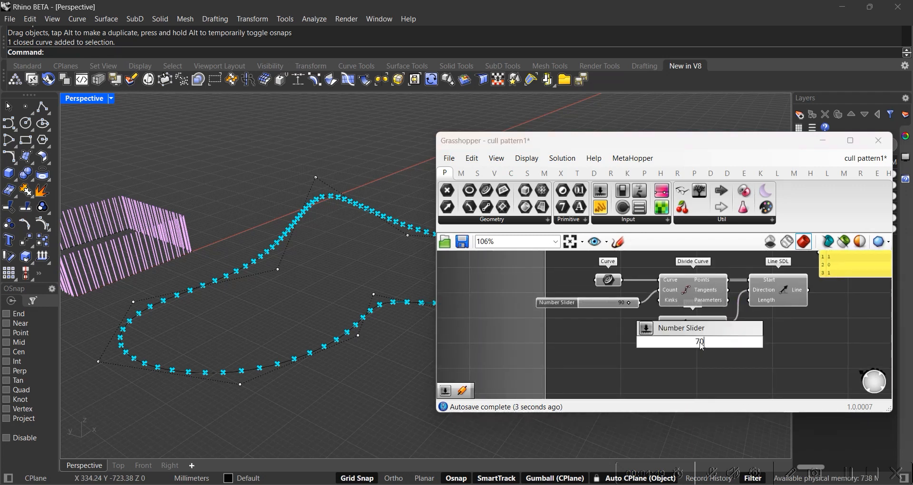
key(Return)
drag(730, 346, 749, 300)
scroll(711, 350, up, 3)
right_drag(325, 291, 275, 304)
drag(708, 348, 735, 345)
right_drag(309, 246, 278, 257)
right_drag(671, 288, 674, 313)
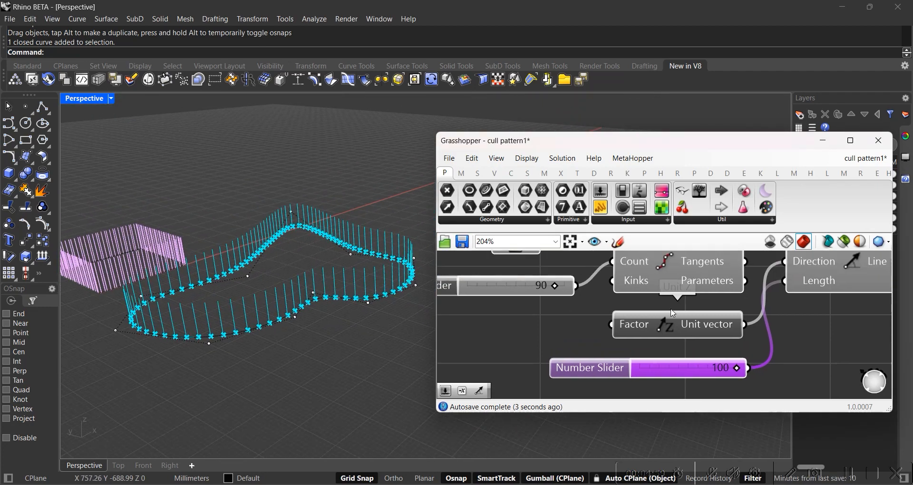
right_drag(538, 329, 603, 344)
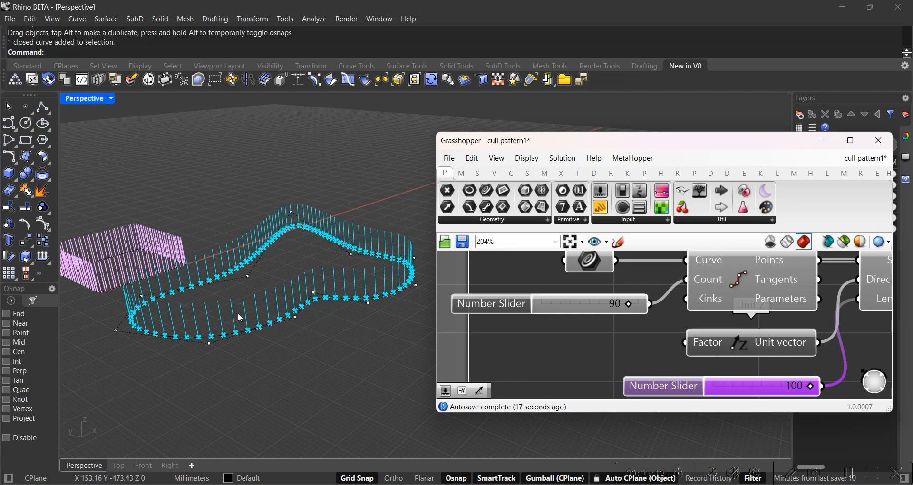
Examine the vertical lines around the freeform closed curve from several angles, along with the sliders that drive their count and length
right_drag(217, 311, 251, 292)
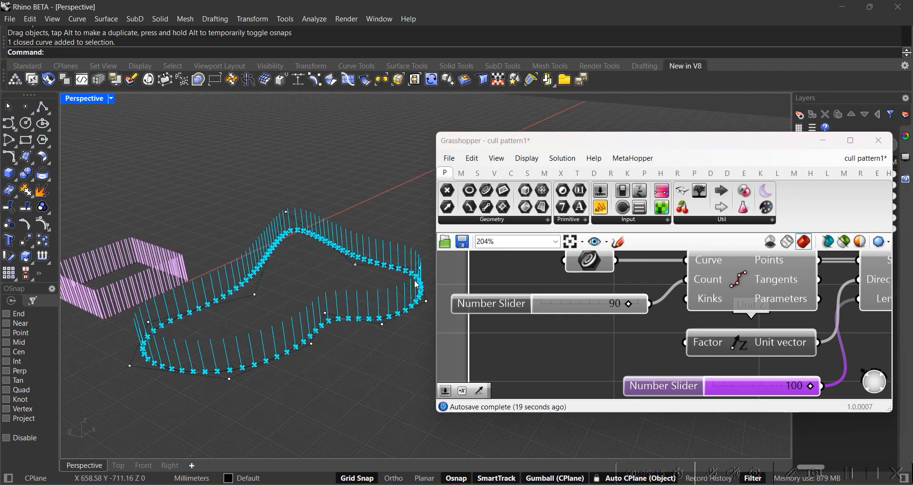
right_drag(672, 343, 482, 361)
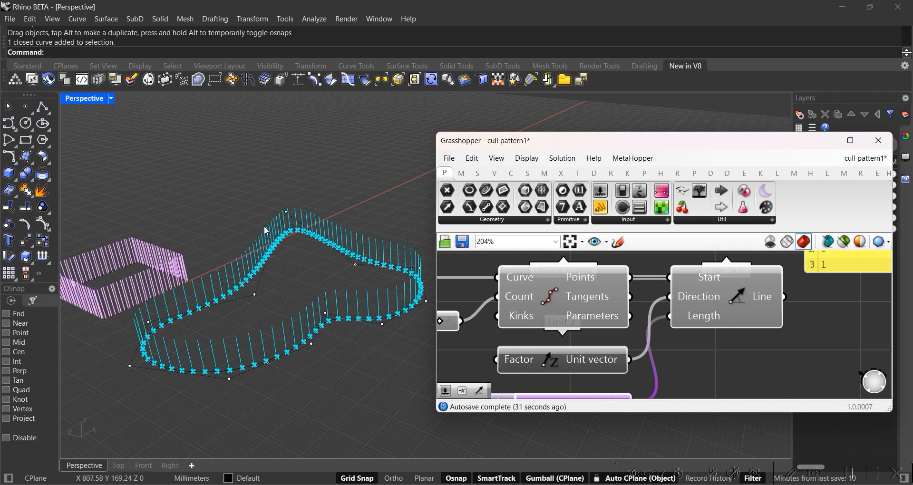
scroll(268, 226, up, 2)
scroll(537, 327, down, 1)
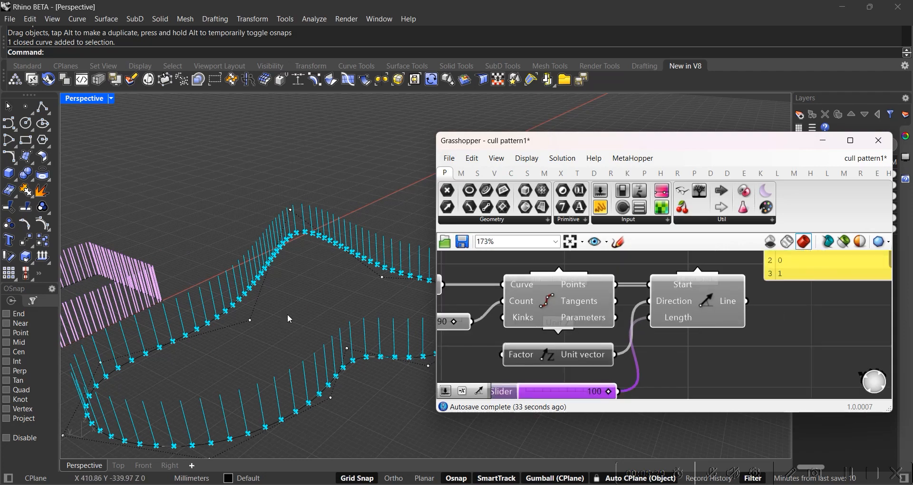
right_drag(585, 356, 626, 326)
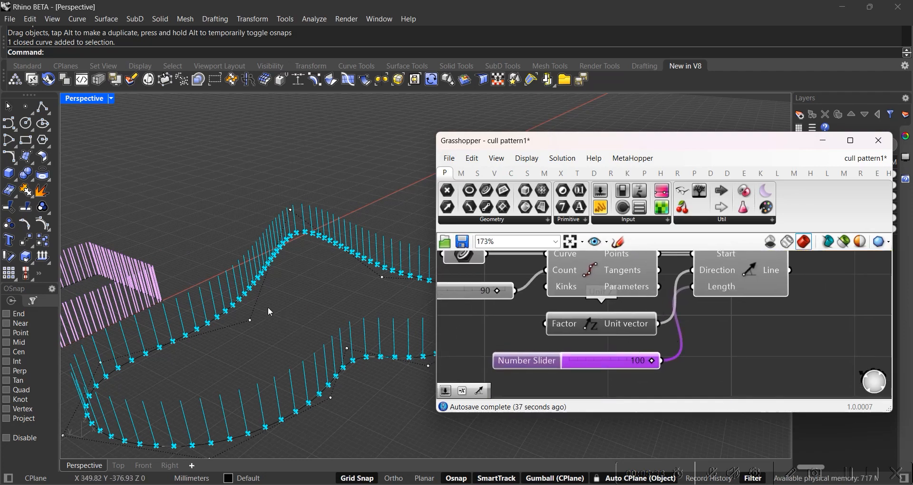
click(756, 359)
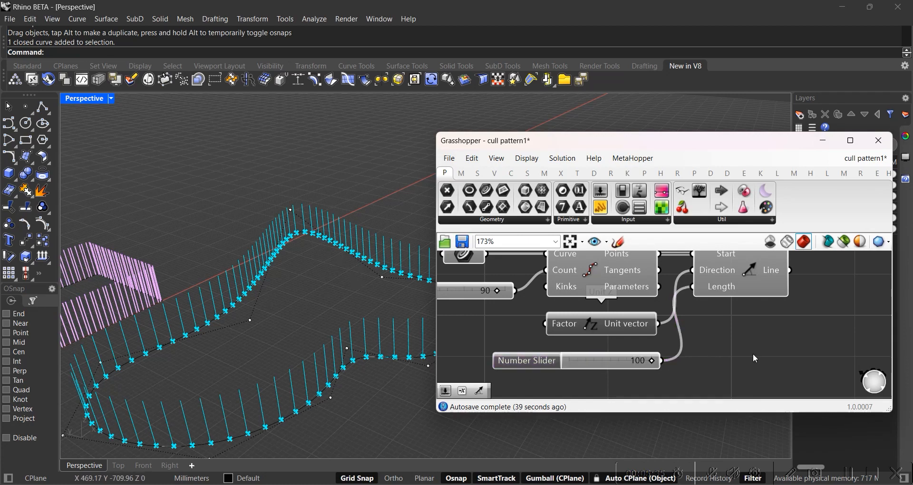
click(480, 294)
click(709, 330)
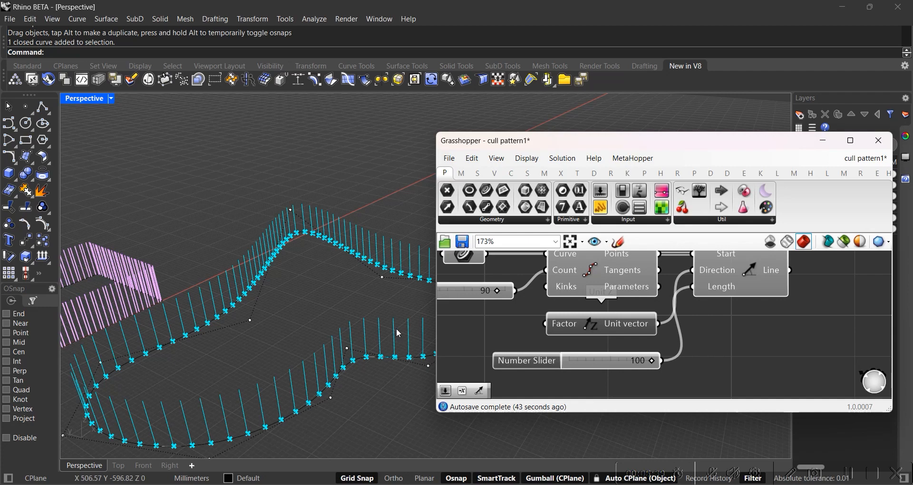
mouse_move(259, 274)
right_down()
mouse_move(308, 254)
mouse_move(264, 234)
mouse_move(261, 285)
right_up()
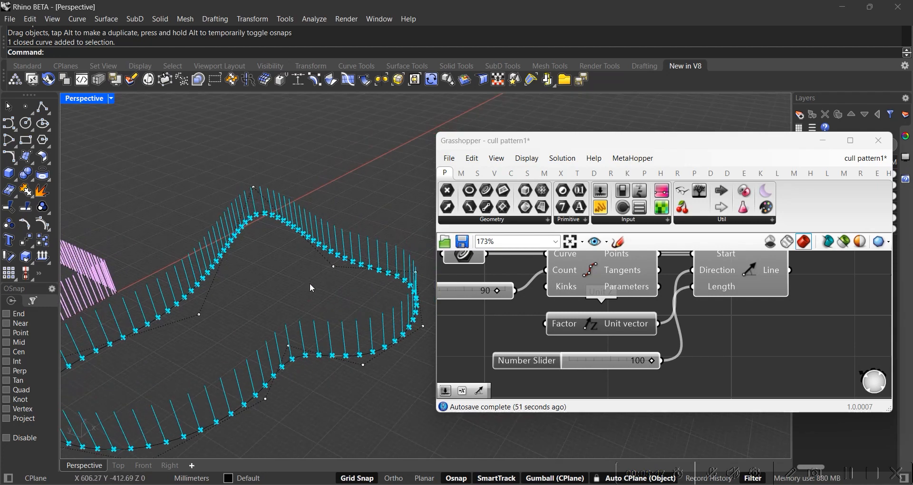
right_drag(312, 289, 264, 235)
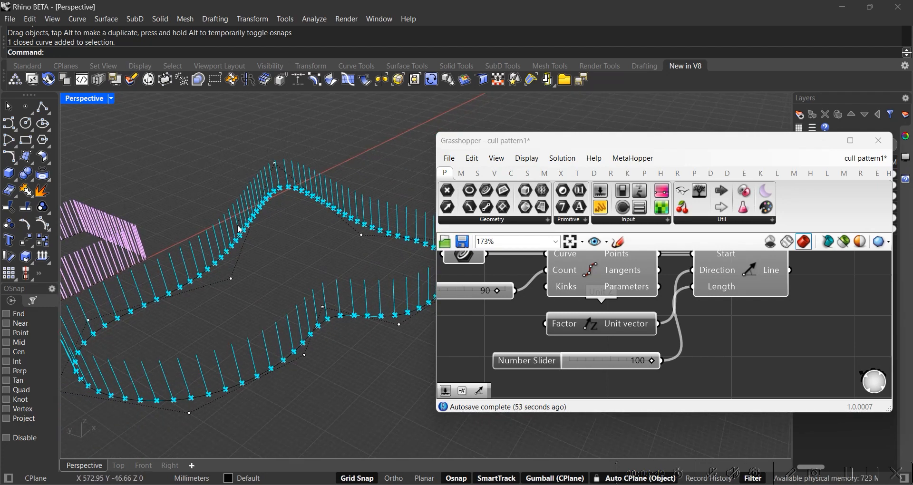
right_drag(282, 184, 233, 215)
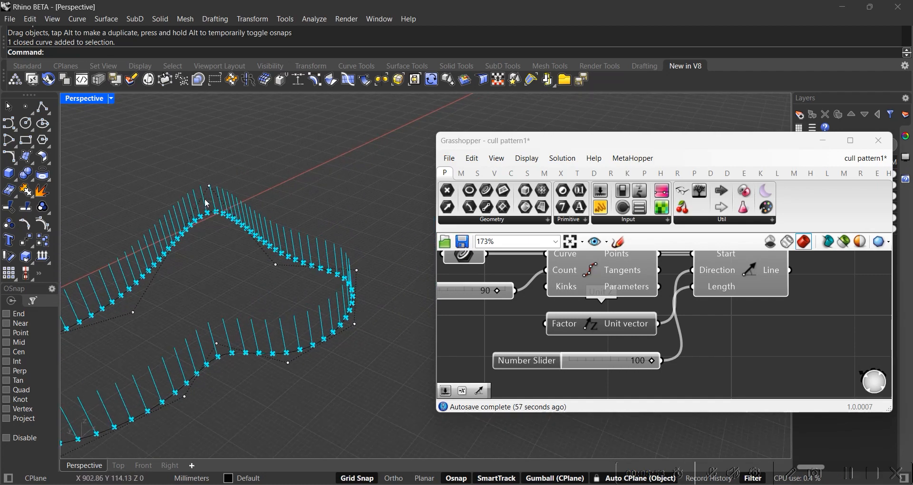
right_drag(285, 283, 308, 220)
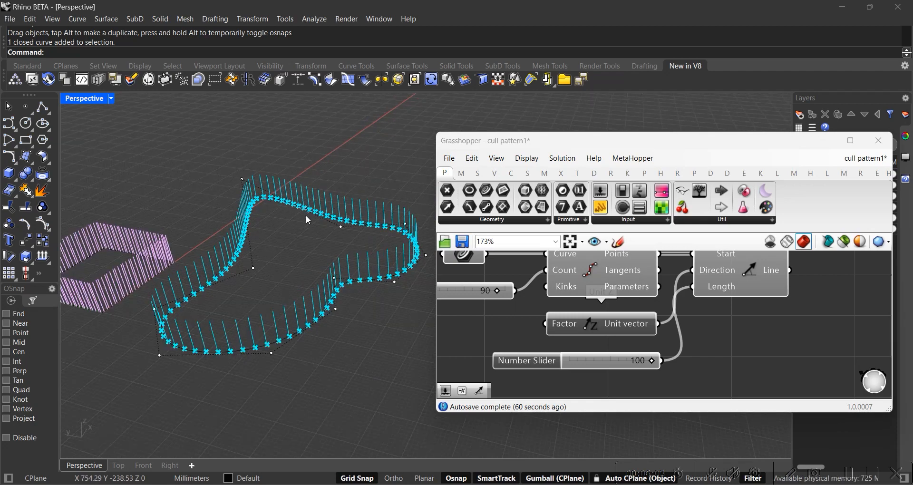
scroll(303, 215, up, 2)
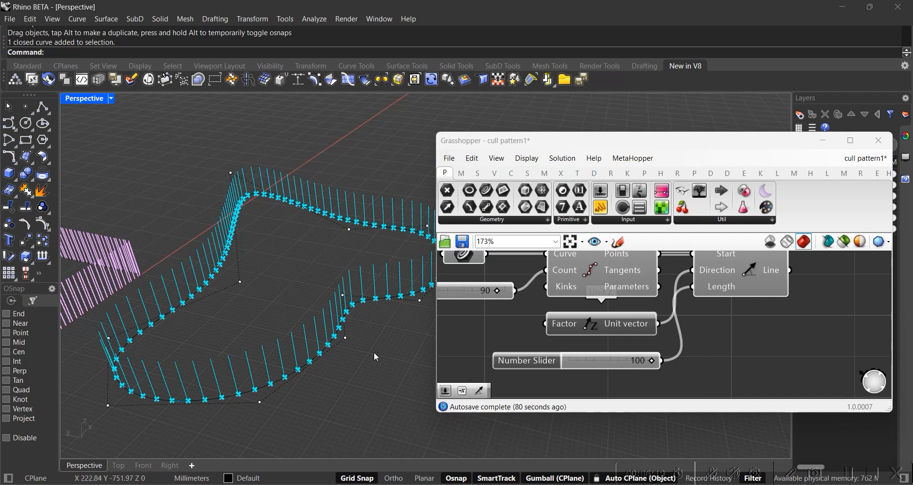
Review the chain of Curve, Divide Curve, Unit Z and Line SDL against the lines it generates
drag(645, 333, 648, 334)
right_drag(479, 361, 586, 356)
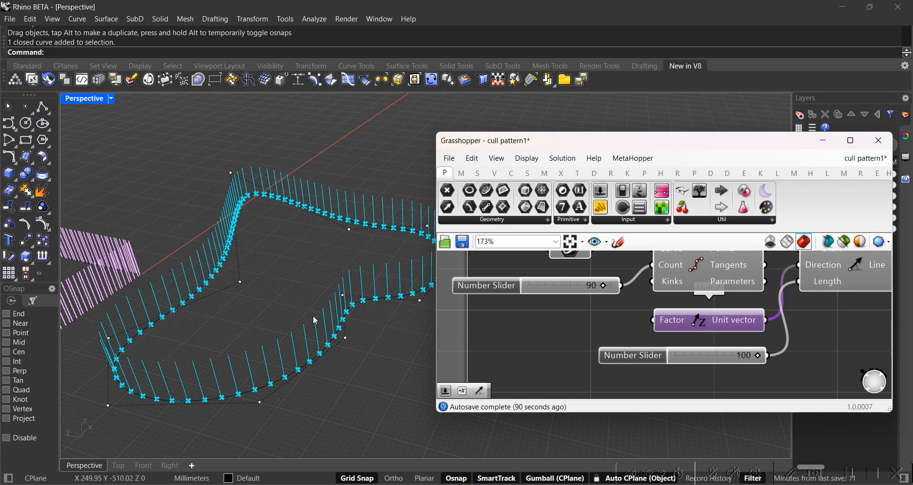
scroll(625, 284, down, 1)
right_drag(717, 304, 671, 323)
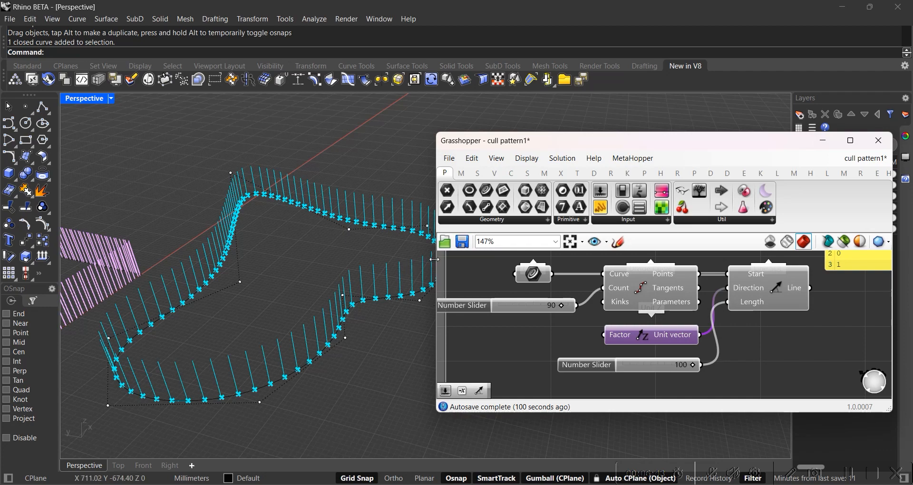
right_drag(313, 307, 275, 272)
right_drag(233, 171, 275, 272)
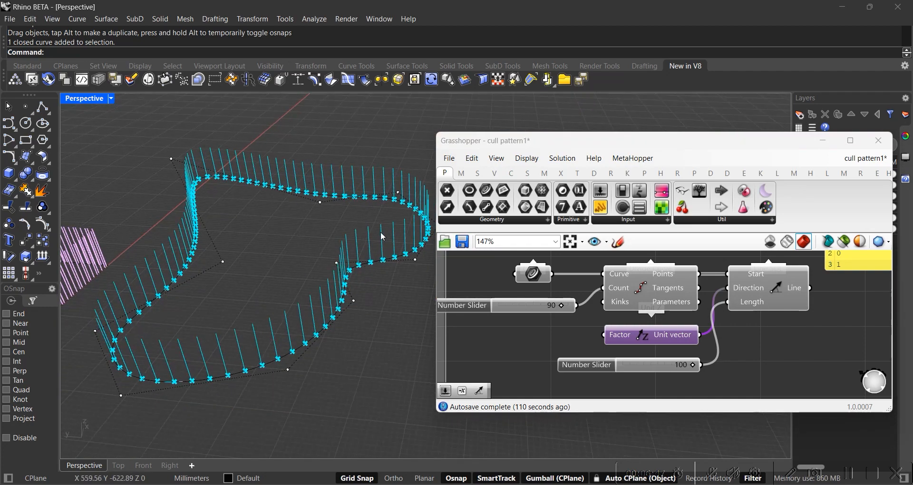
right_drag(594, 337, 561, 308)
scroll(629, 330, down, 2)
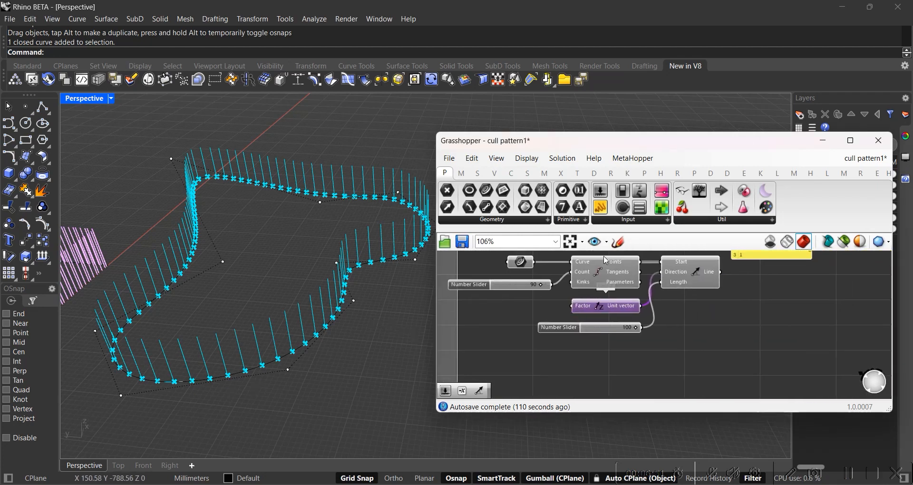
click(619, 241)
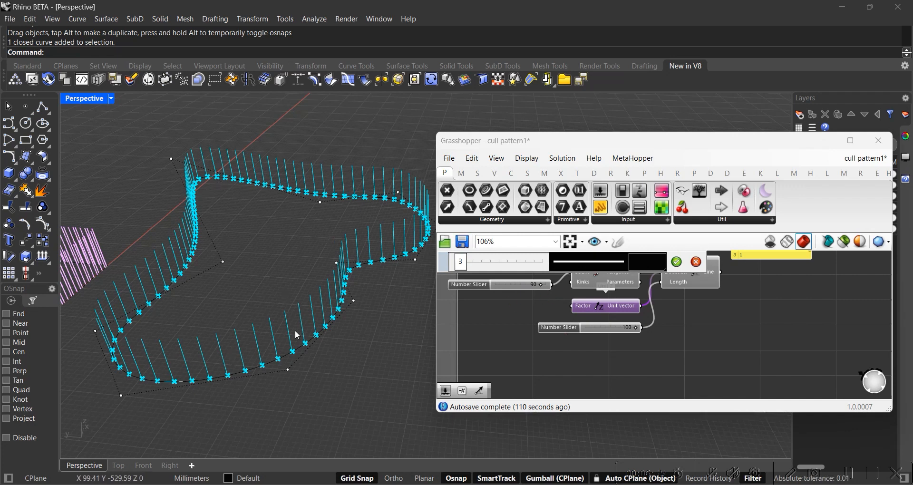
mouse_move(695, 313)
mouse_down()
mouse_move(685, 325)
mouse_move(712, 320)
mouse_move(704, 306)
mouse_up()
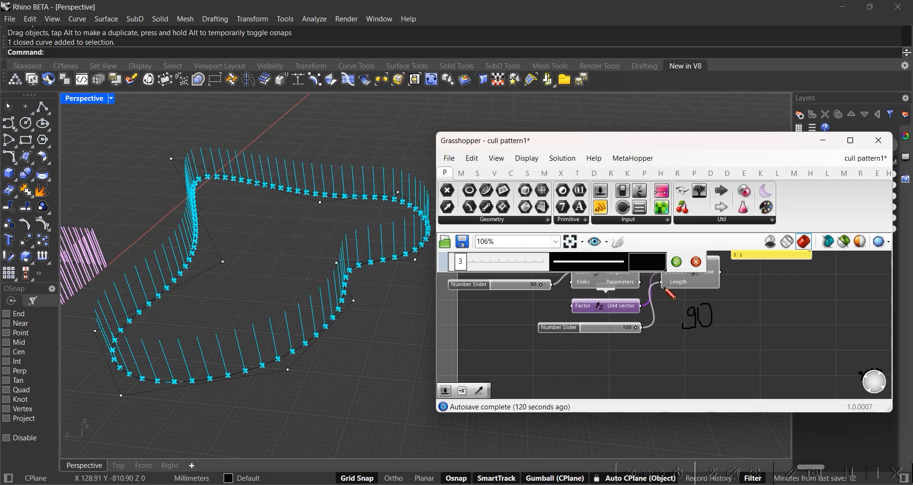
click(696, 262)
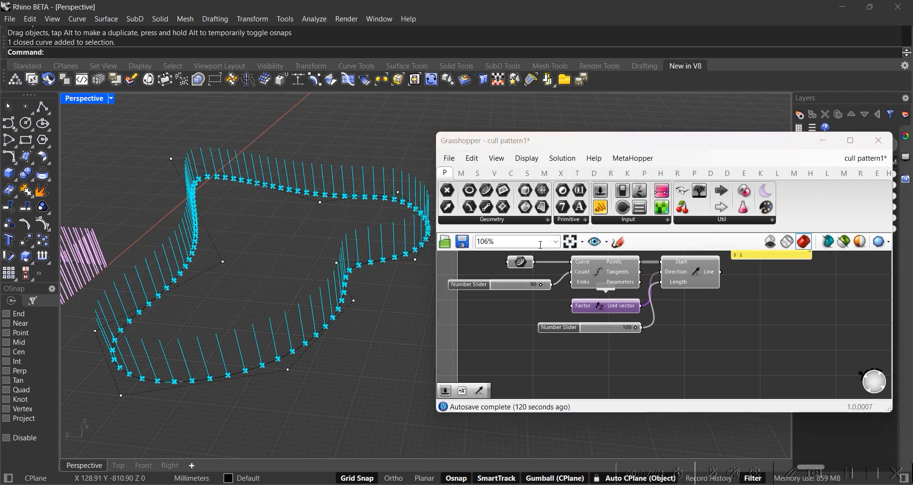
Sketch the white freehand note "90 - 20 = 70" on the canvas beside Line SDL, with the 20 boxed and underlined
click(616, 243)
click(639, 261)
drag(695, 331, 757, 292)
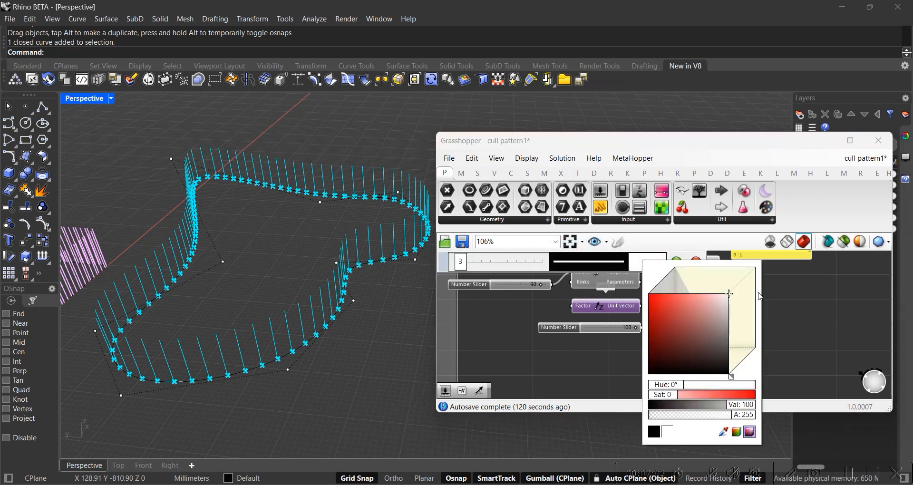
click(793, 312)
mouse_move(704, 299)
mouse_down()
mouse_move(694, 314)
mouse_move(713, 301)
mouse_move(730, 309)
mouse_up()
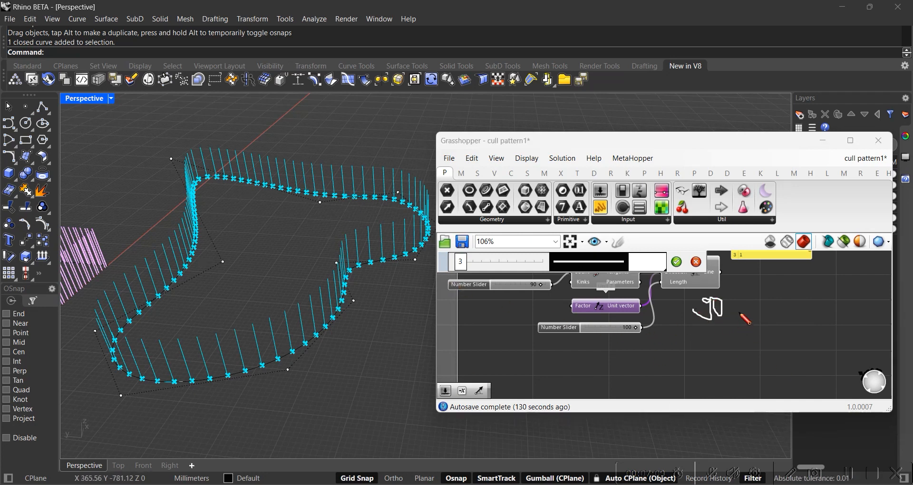
mouse_move(730, 308)
mouse_down()
mouse_move(776, 311)
mouse_move(766, 300)
mouse_move(784, 320)
mouse_move(795, 304)
mouse_up()
mouse_move(789, 309)
mouse_down()
mouse_move(813, 307)
mouse_move(821, 295)
mouse_up()
mouse_move(742, 293)
mouse_down()
mouse_move(749, 324)
mouse_move(780, 320)
mouse_up()
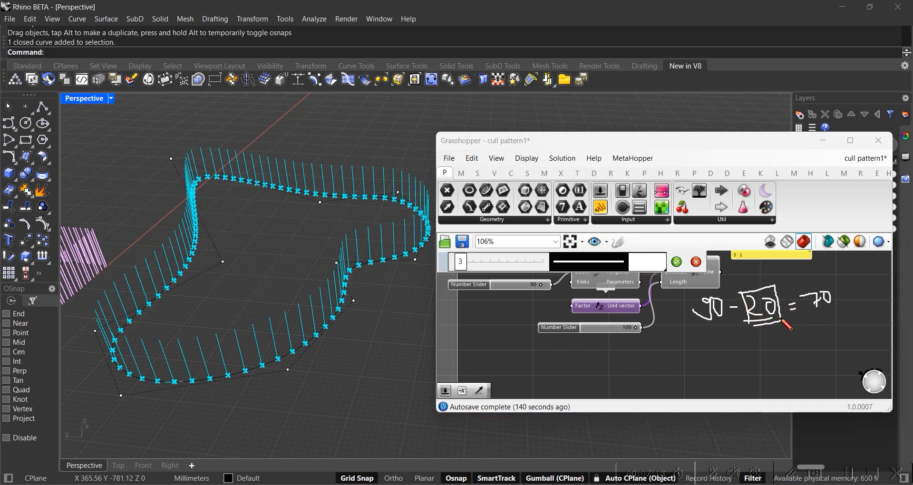
right_click(760, 305)
Examine the sketched subtraction note alongside the vertical-line definition
right_drag(771, 283, 746, 310)
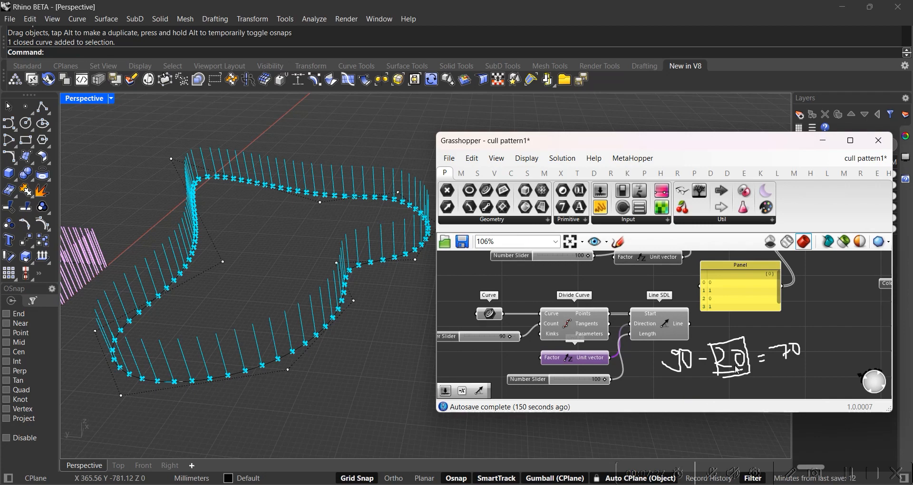
right_drag(752, 358, 773, 328)
right_drag(686, 360, 674, 345)
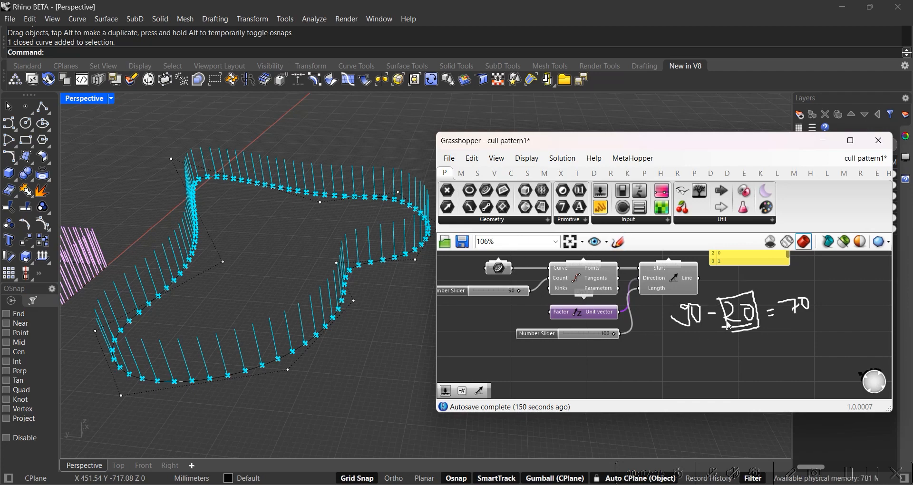
scroll(770, 318, up, 2)
scroll(780, 308, up, 2)
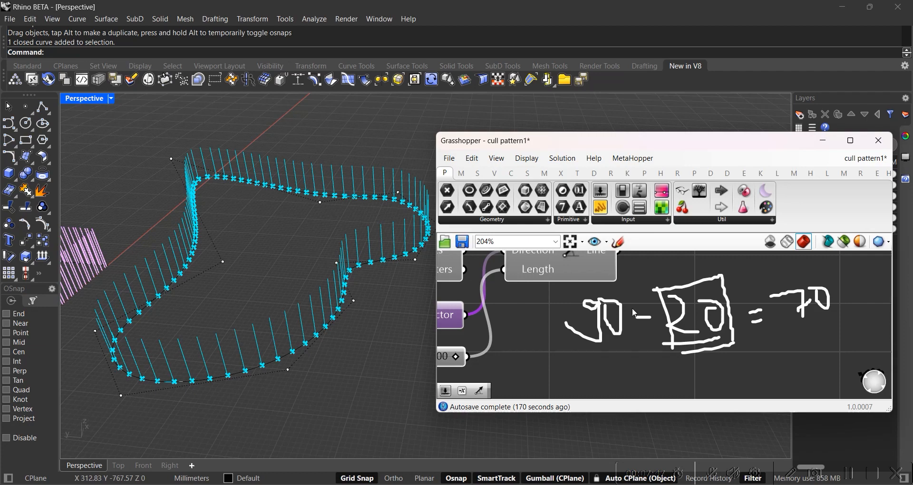
scroll(641, 329, down, 1)
scroll(638, 327, down, 2)
mouse_move(629, 348)
right_down()
mouse_move(684, 306)
mouse_move(574, 326)
mouse_move(617, 340)
mouse_move(791, 324)
mouse_move(556, 321)
mouse_move(565, 339)
mouse_move(610, 316)
right_up()
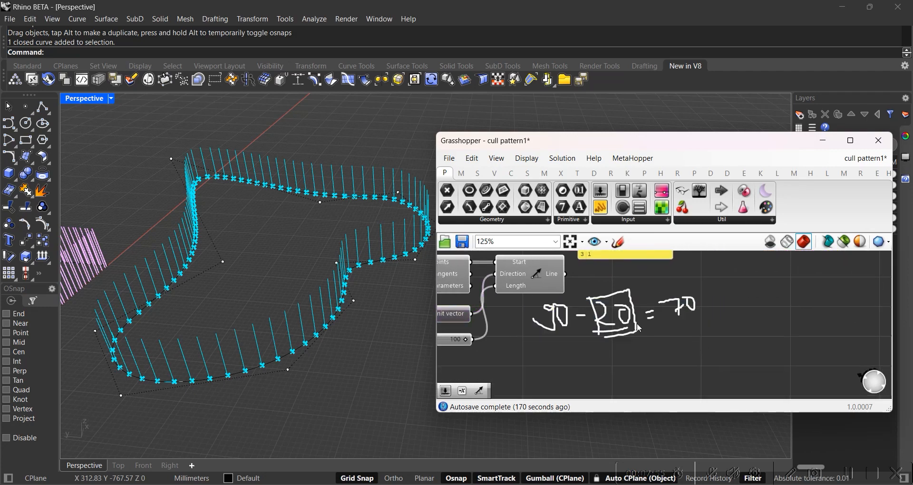
Move the sketched note below the vertical-line definition and space Line SDL farther away from Divide Curve
drag(680, 303, 631, 363)
right_drag(648, 325, 793, 275)
drag(695, 313, 602, 343)
right_drag(700, 309, 551, 391)
mouse_move(524, 311)
mouse_down()
mouse_move(570, 347)
mouse_move(637, 332)
mouse_up()
click(666, 344)
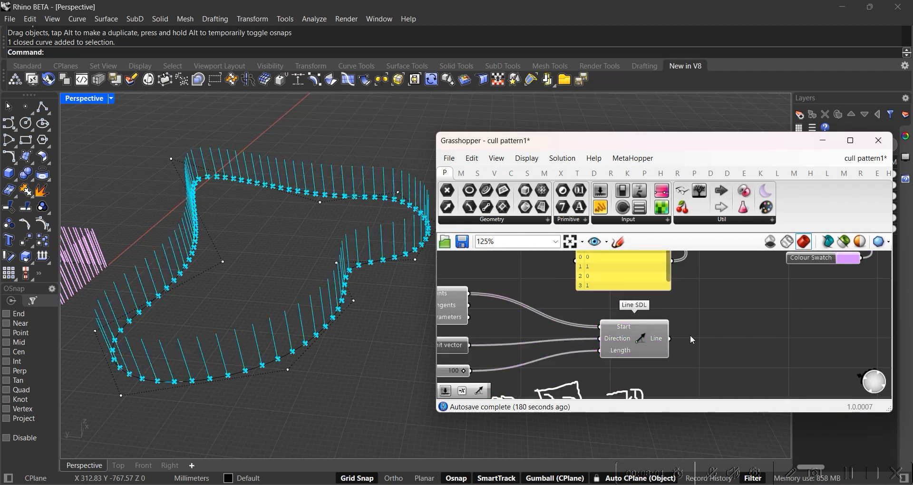
right_drag(724, 328, 631, 313)
mouse_move(328, 311)
right_down()
mouse_move(306, 310)
mouse_move(332, 299)
mouse_move(326, 315)
right_up()
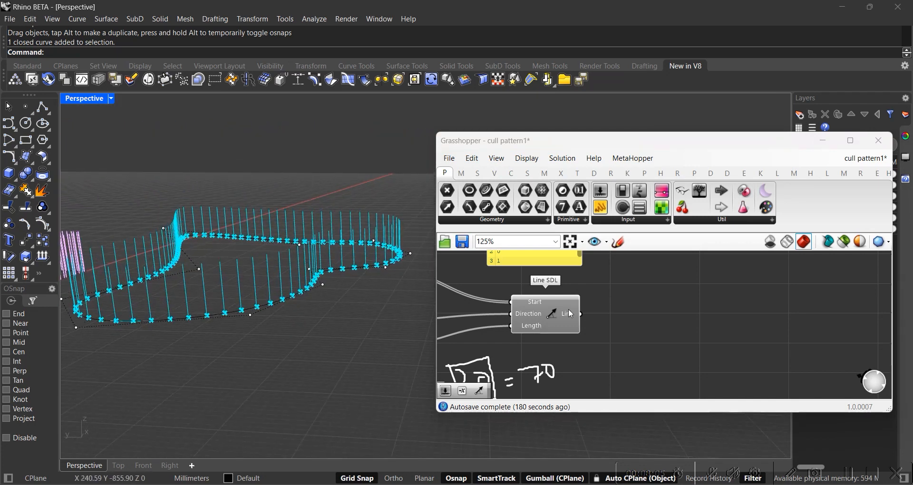
drag(573, 315, 576, 306)
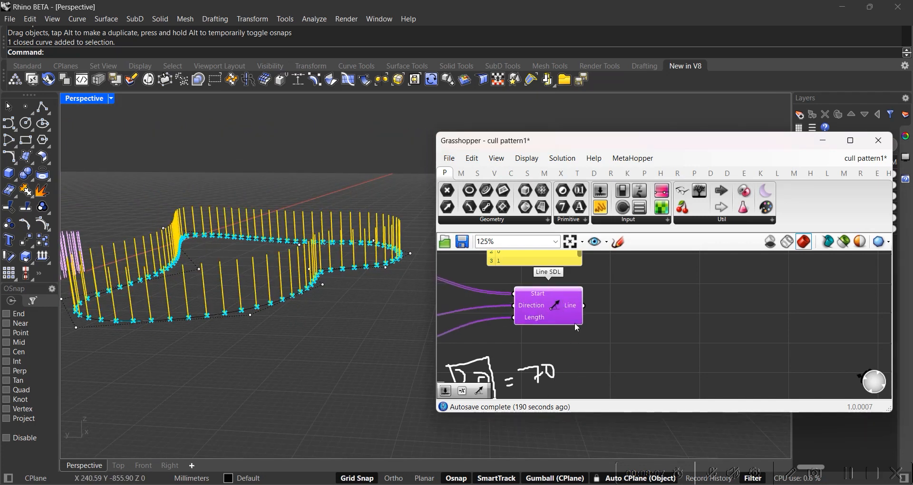
click(630, 297)
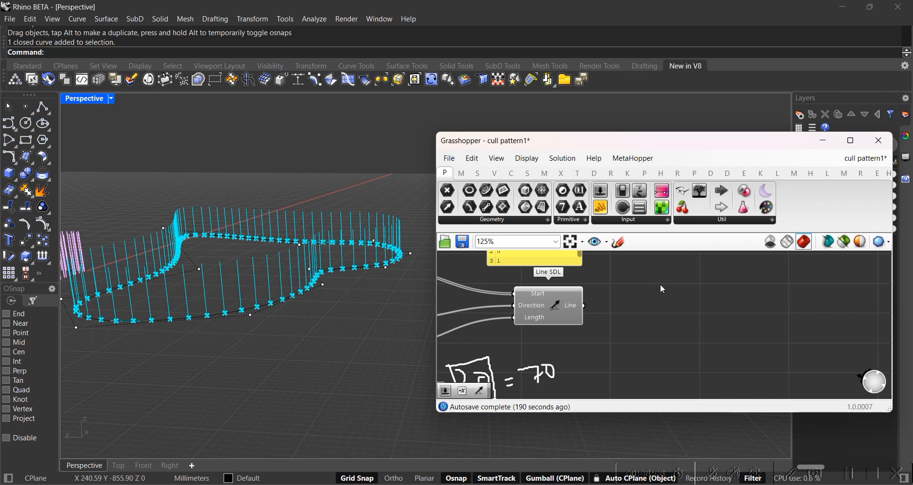
Add a Cull Pattern component and place it beside the Line output of the second Line SDL
double_click(646, 313)
text(cull pa)
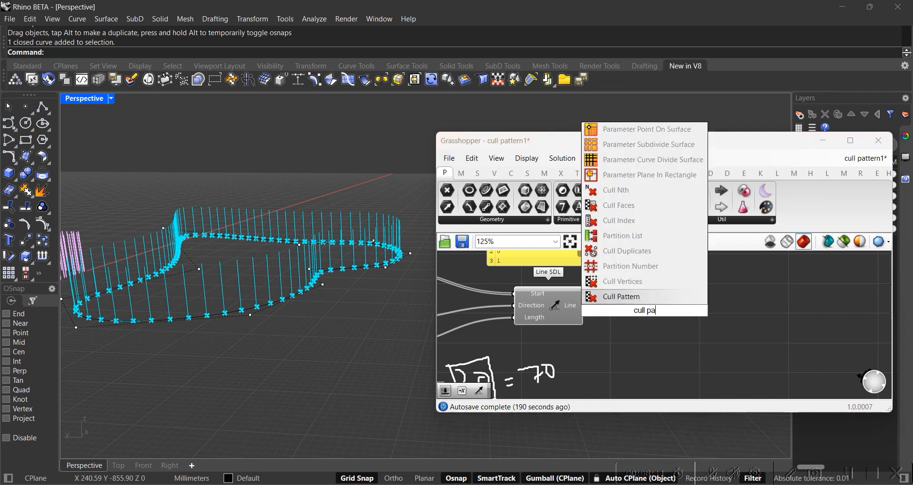
key(Return)
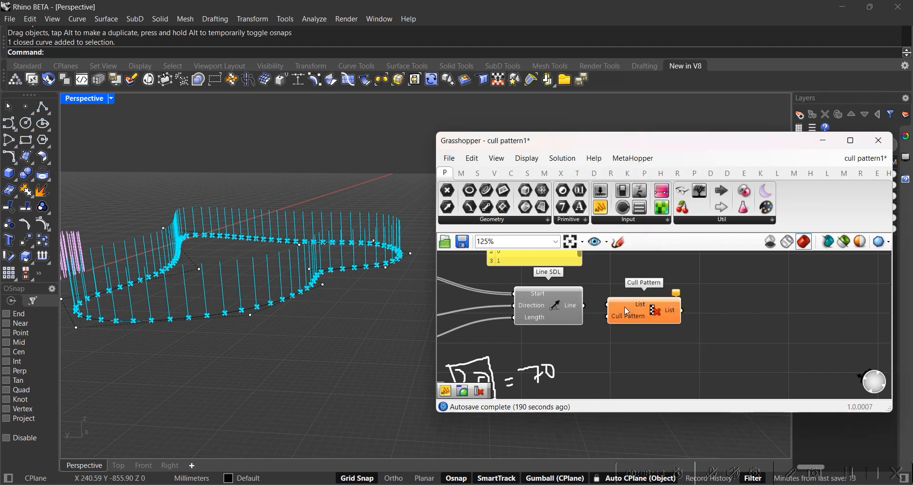
drag(627, 312, 641, 312)
Highlight the Line SDL lines and the Divide Curve points in the viewport to compare which could be culled
click(547, 314)
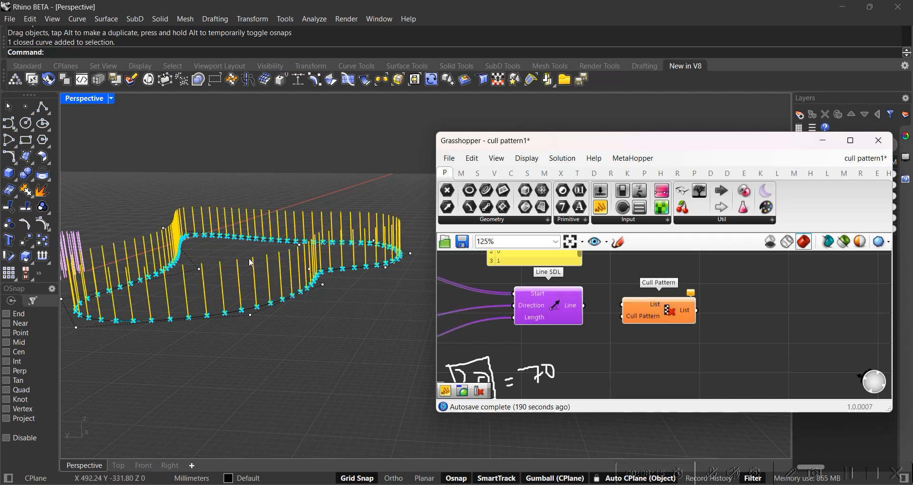
right_drag(566, 308, 781, 323)
click(558, 302)
right_drag(662, 306, 641, 303)
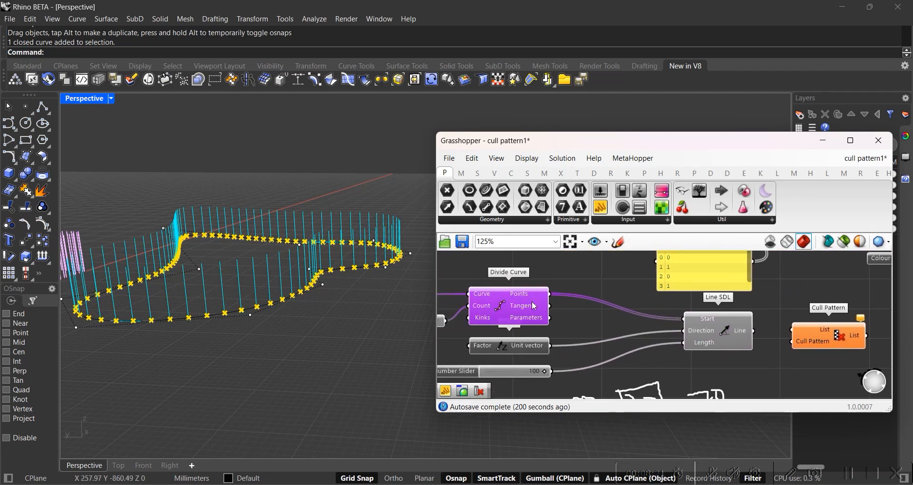
click(532, 302)
right_drag(338, 272, 291, 287)
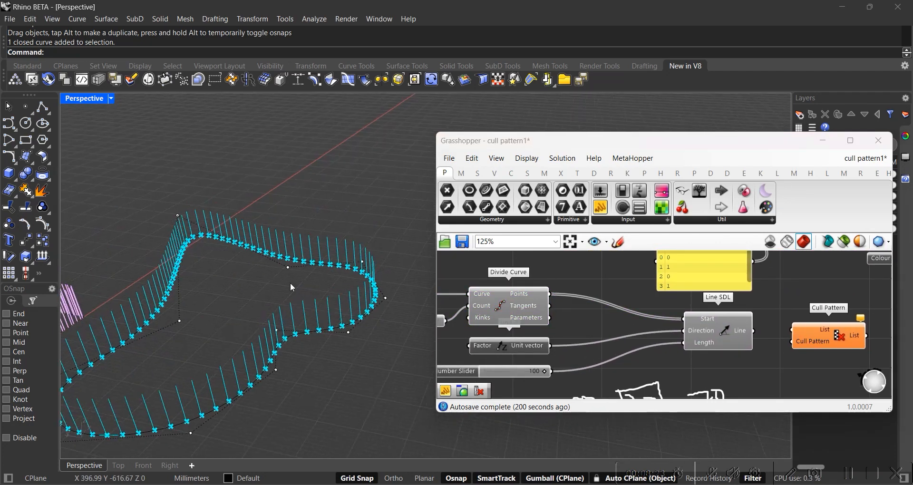
shift+right_drag(223, 273, 295, 247)
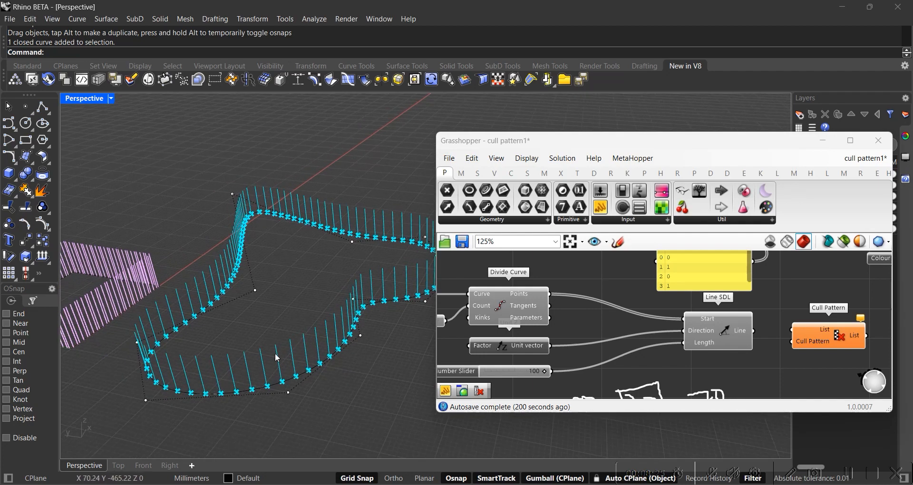
Connect the Line output of Line SDL to the List input of Cull Pattern
right_drag(671, 317, 586, 297)
drag(586, 297, 587, 294)
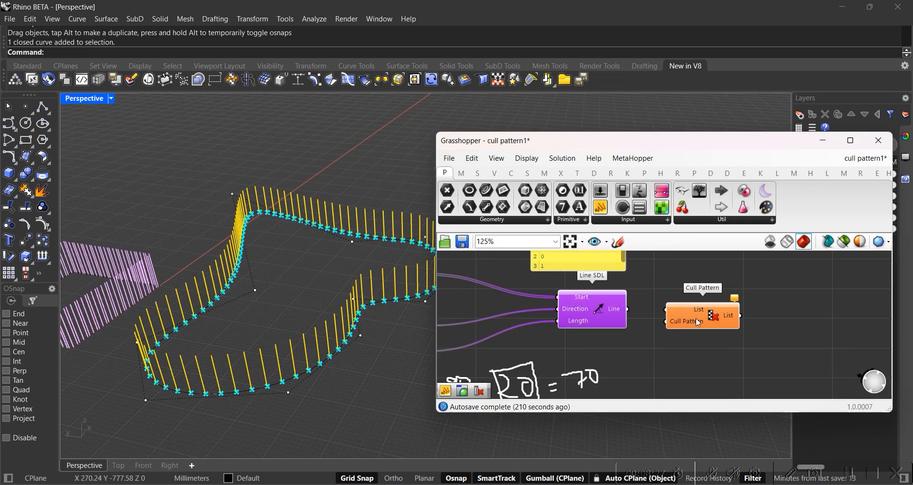
drag(706, 312, 708, 319)
click(574, 310)
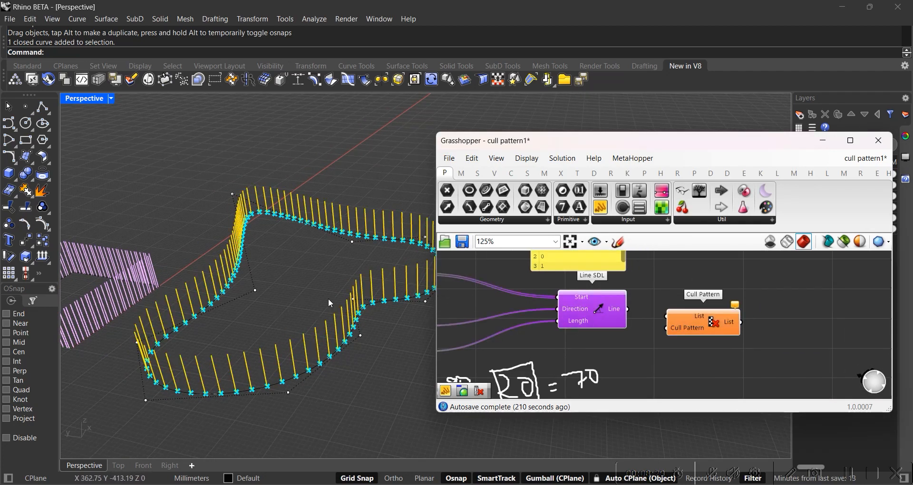
drag(628, 309, 675, 315)
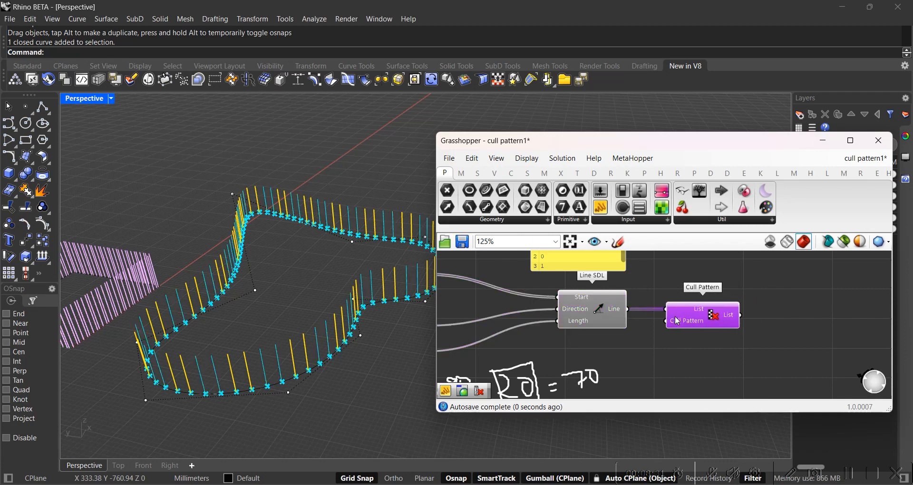
scroll(337, 326, up, 1)
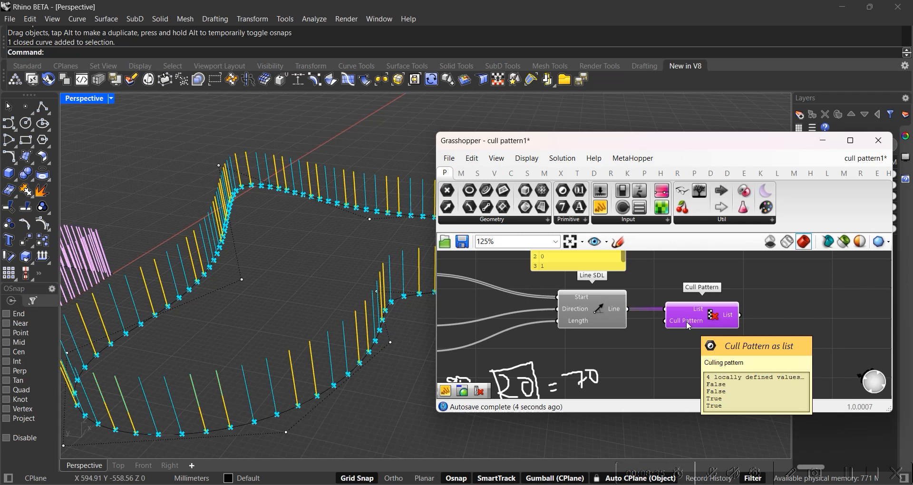
Inspect the default boolean collection of the Cull Pattern input and close it without changes
scroll(683, 321, up, 4)
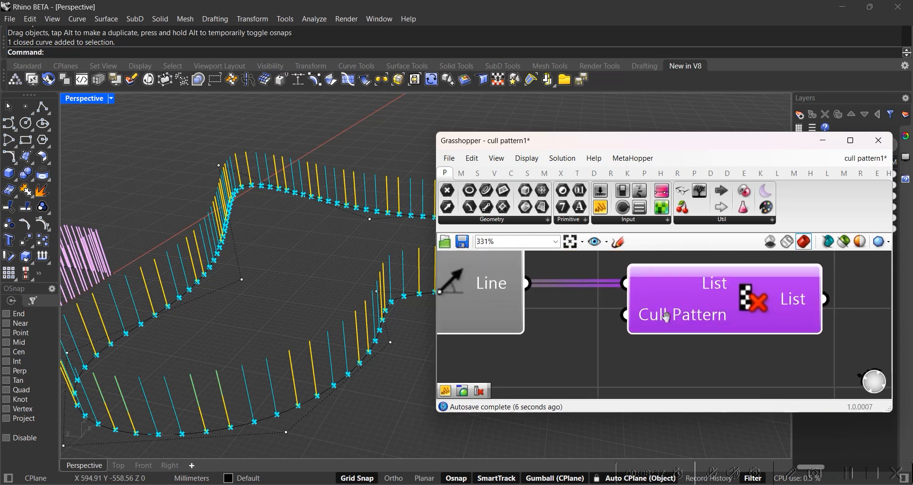
right_click(634, 288)
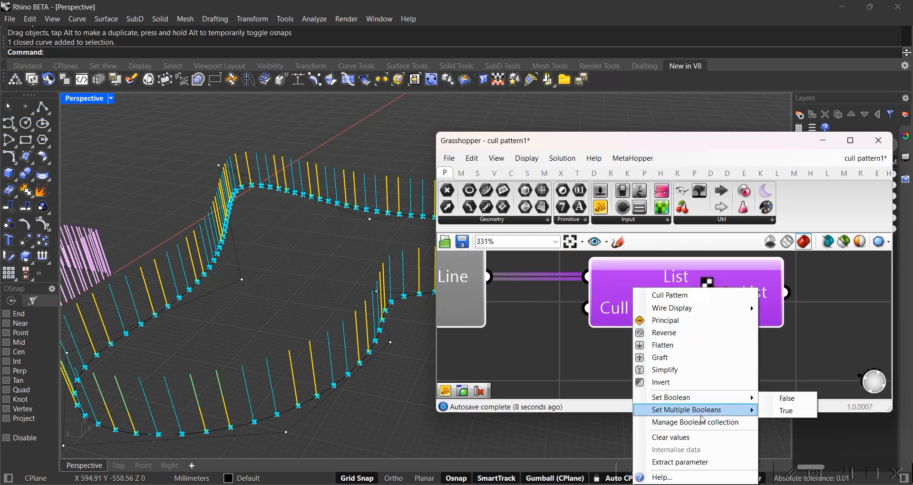
mouse_move(700, 414)
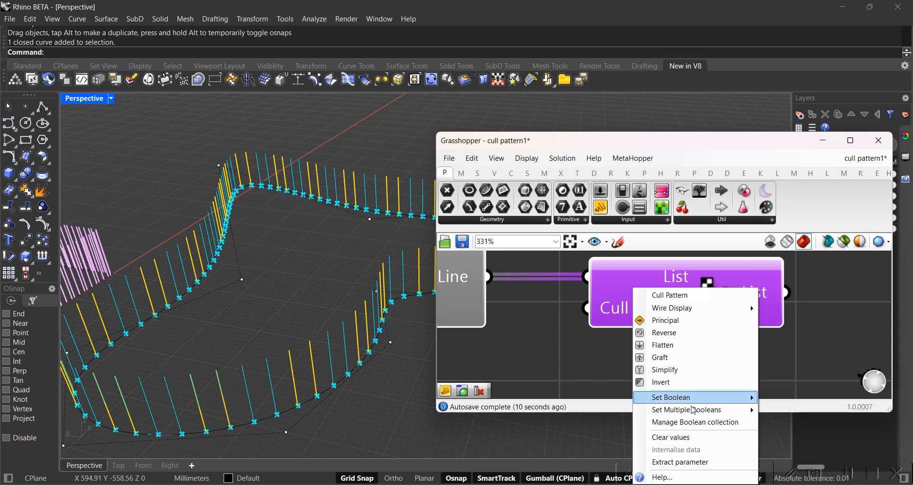
click(694, 411)
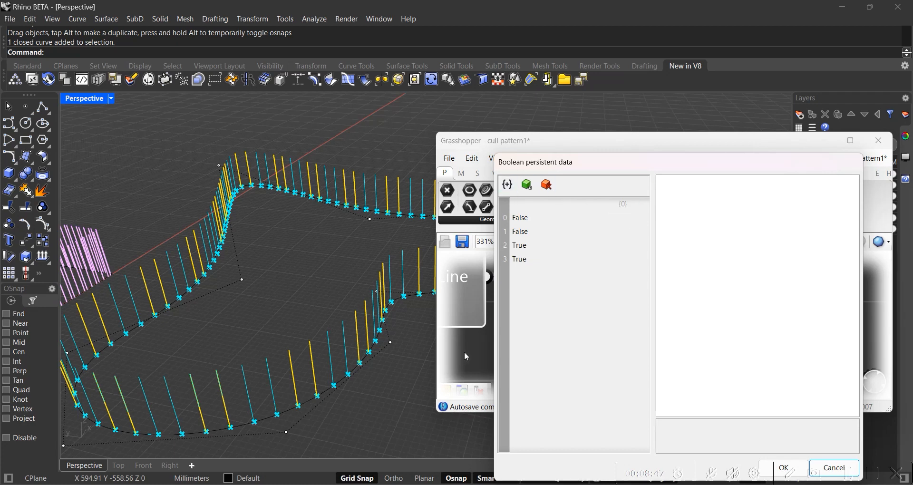
drag(750, 162, 480, 87)
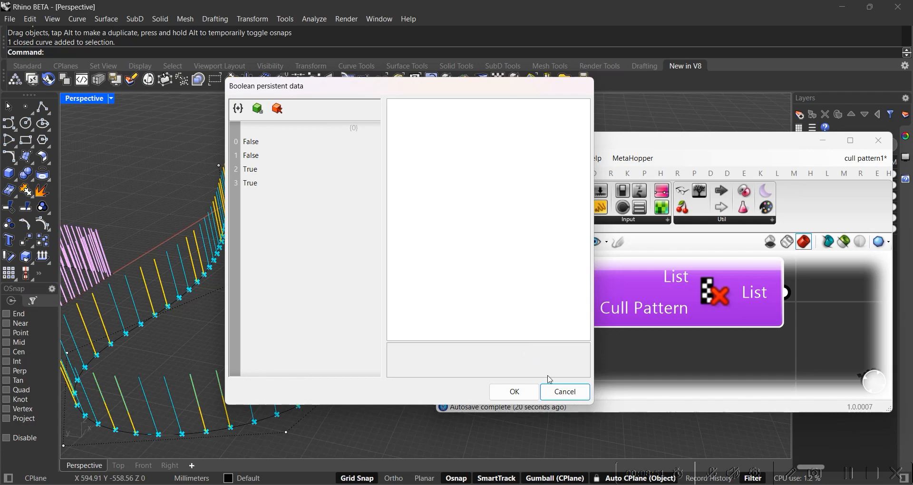
click(564, 391)
Move the Cull Pattern component farther away from Line SDL
mouse_move(305, 252)
right_down()
mouse_move(335, 213)
mouse_move(213, 278)
right_up()
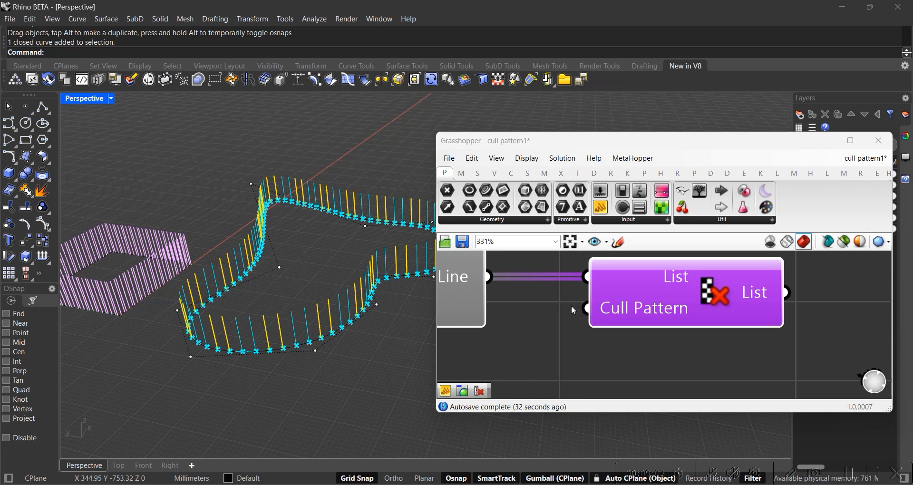
scroll(696, 297, up, 3)
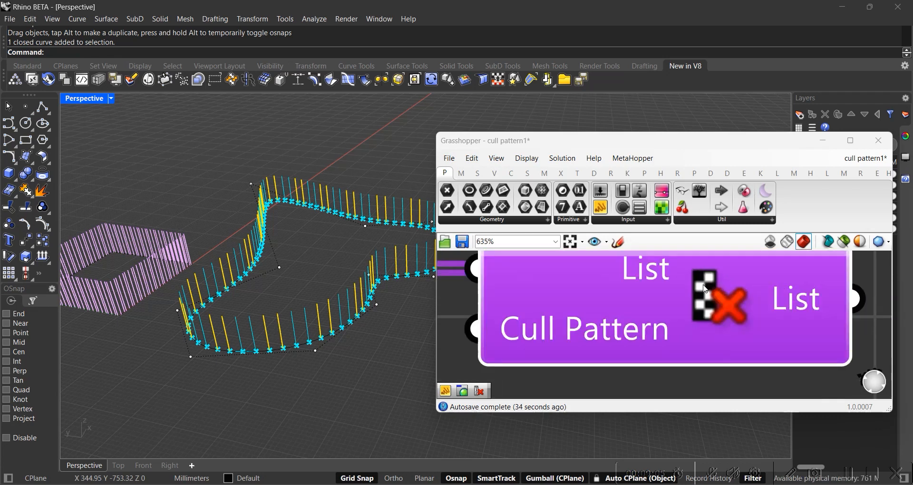
scroll(544, 352, down, 3)
right_drag(547, 351, 655, 335)
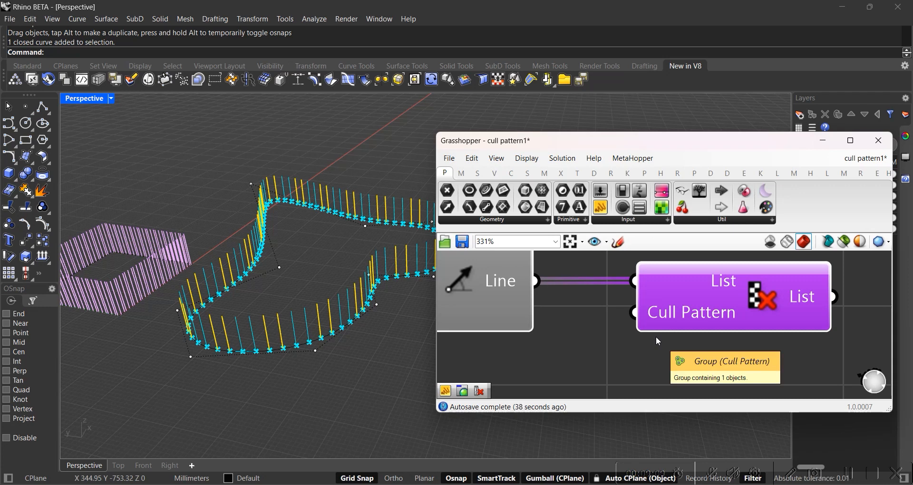
scroll(677, 314, down, 4)
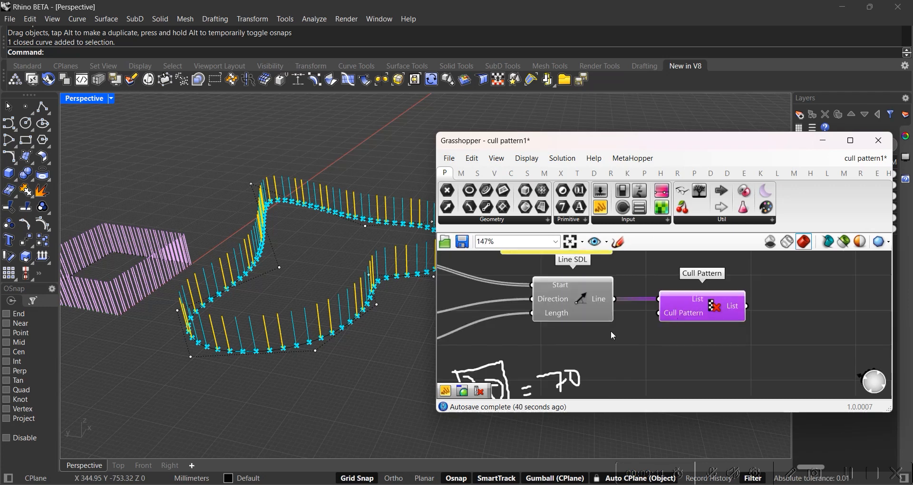
right_drag(612, 330, 676, 281)
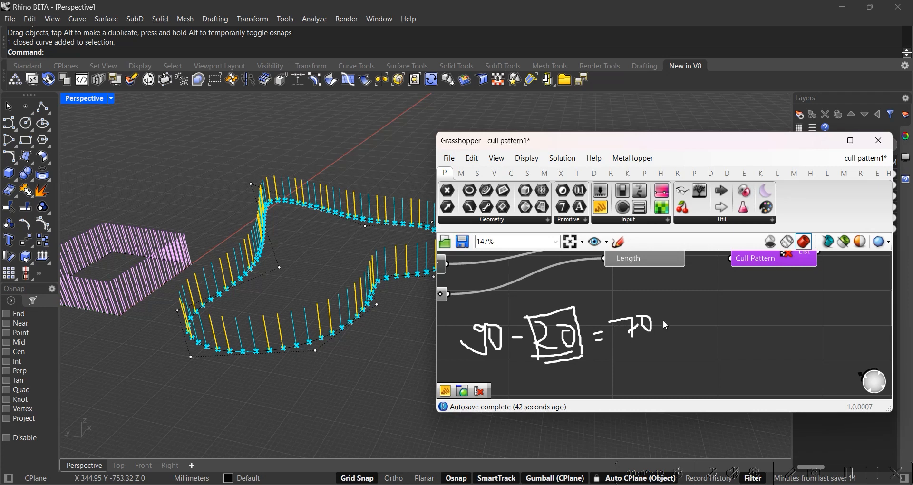
right_drag(648, 332, 538, 386)
drag(651, 315, 692, 313)
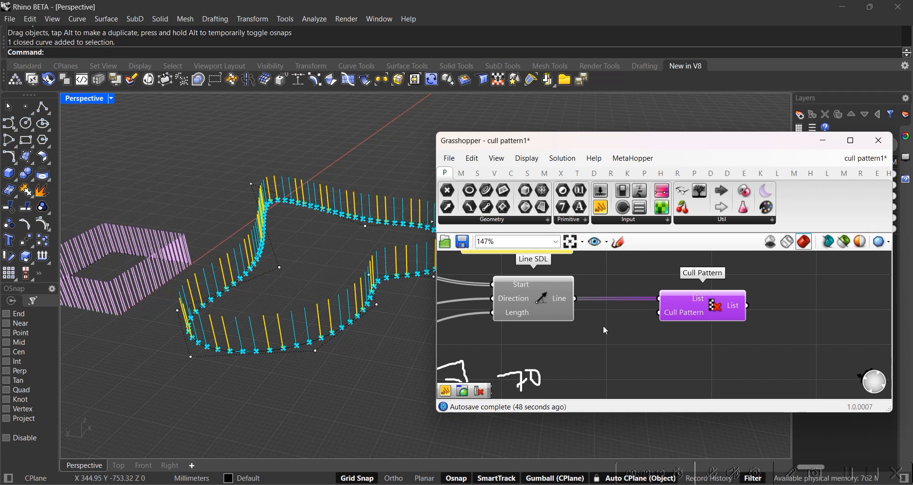
Examine the sketched 90 - 20 = 70 note and highlight the Line SDL lines in the viewport
right_drag(603, 332, 732, 260)
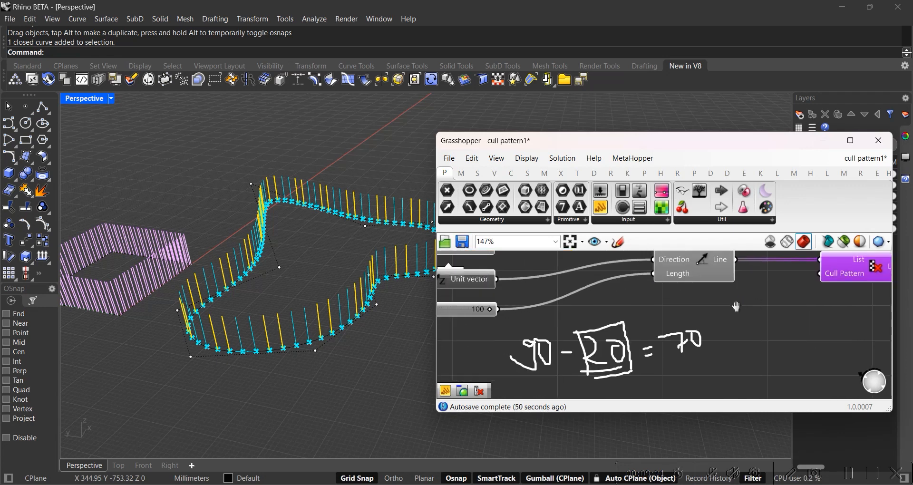
right_drag(576, 314, 699, 315)
scroll(698, 315, down, 2)
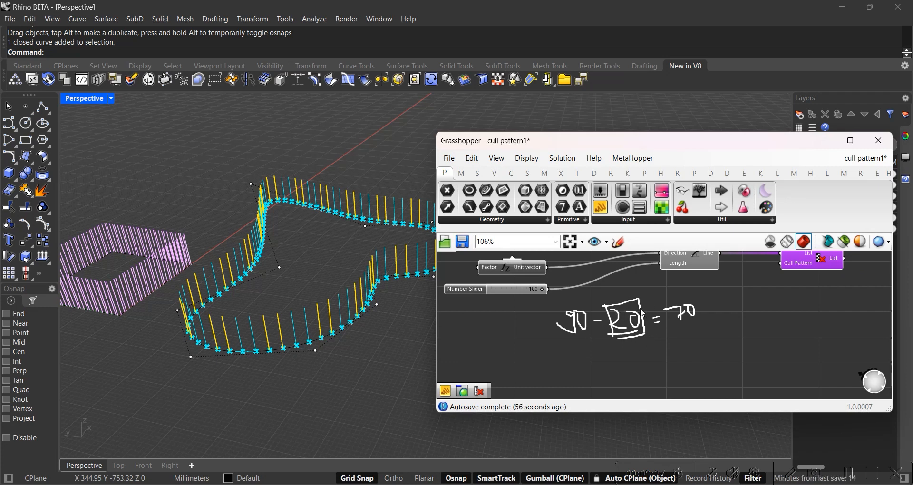
scroll(617, 312, up, 4)
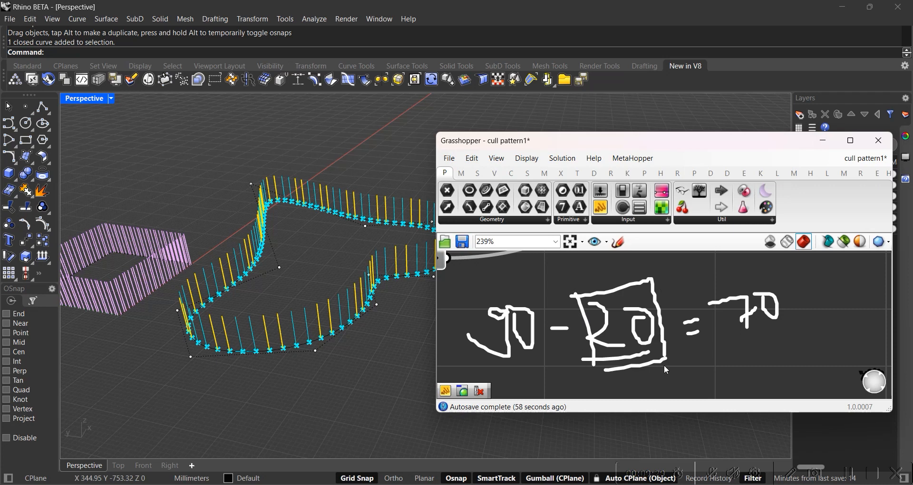
scroll(577, 333, down, 3)
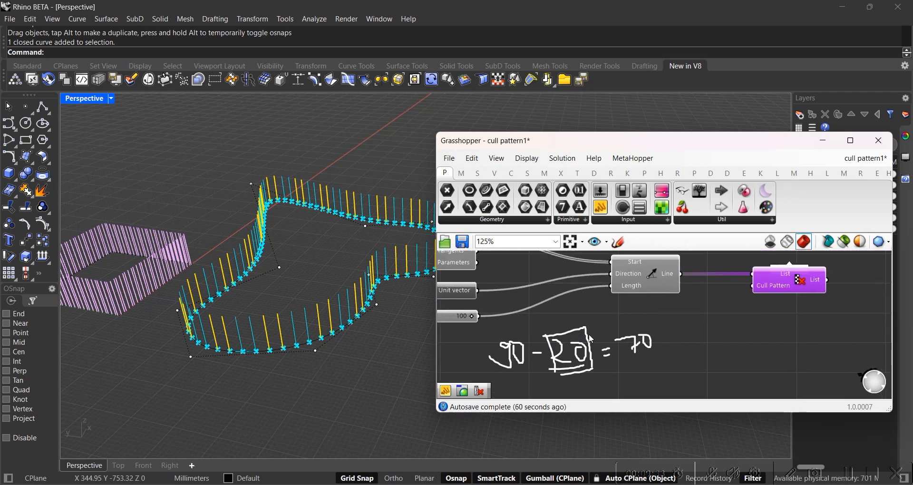
right_drag(587, 335, 676, 297)
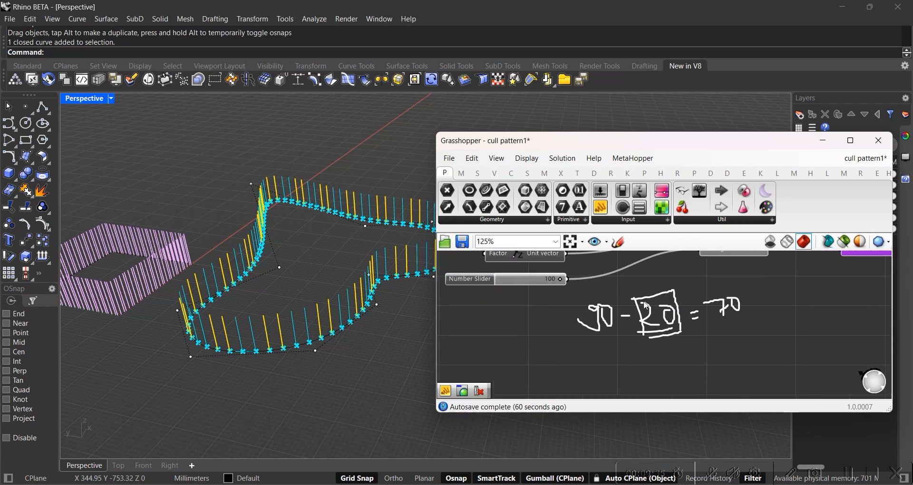
click(604, 300)
right_drag(697, 298, 592, 333)
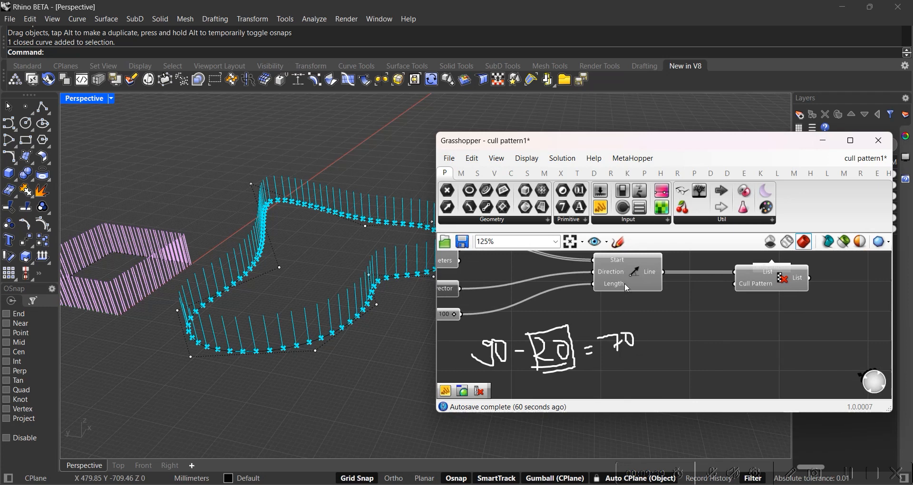
click(627, 272)
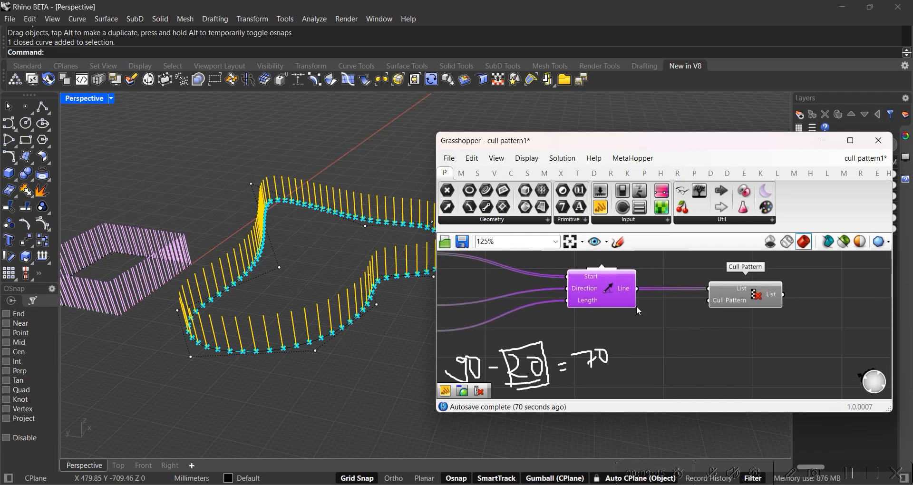
scroll(677, 335, up, 3)
right_drag(598, 309, 708, 272)
click(615, 246)
right_click(688, 325)
right_click(692, 310)
click(618, 243)
mouse_move(617, 353)
mouse_down()
mouse_move(616, 386)
mouse_move(598, 381)
mouse_up()
click(696, 262)
Start a new sketch with a white stroke and draw a horizontal dividing line beneath the 90 - 20 = 70 note
click(618, 242)
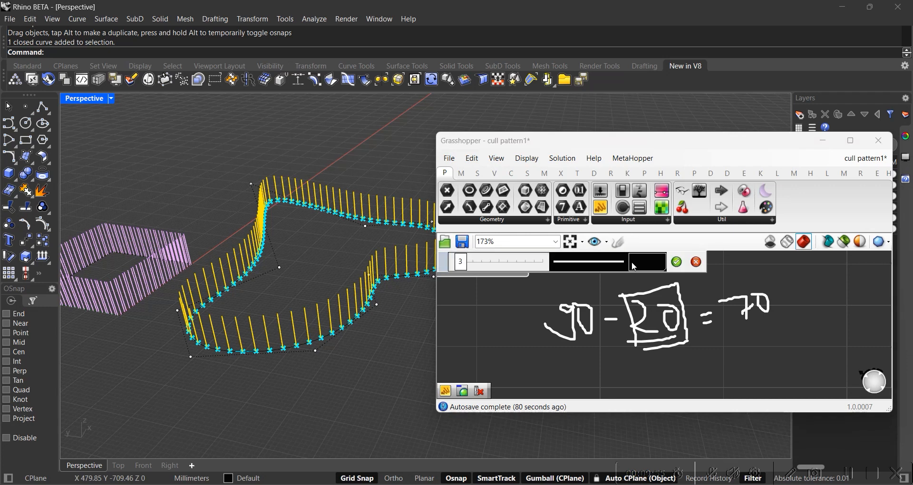
click(640, 265)
drag(718, 306, 736, 291)
drag(522, 354, 862, 362)
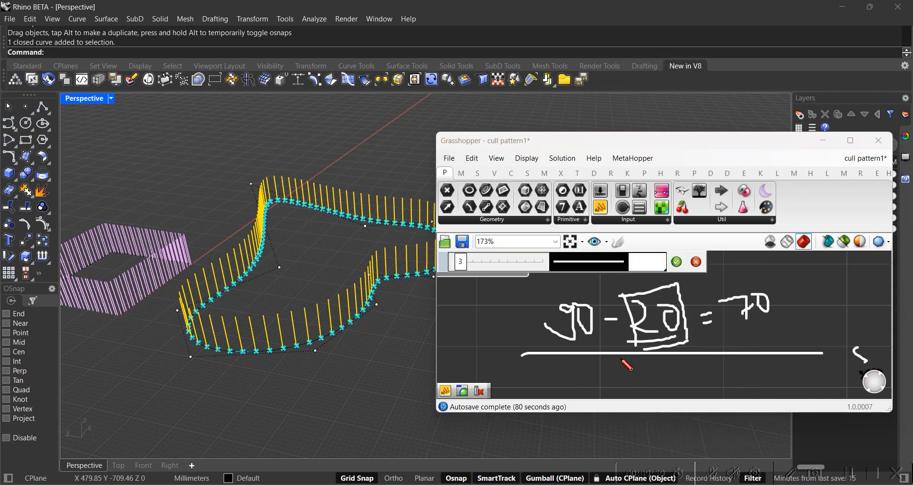
Sketch 18 under the 90 and 9 under the 20, and circle both numbers
mouse_move(569, 367)
mouse_down()
mouse_move(572, 385)
mouse_move(599, 384)
mouse_up()
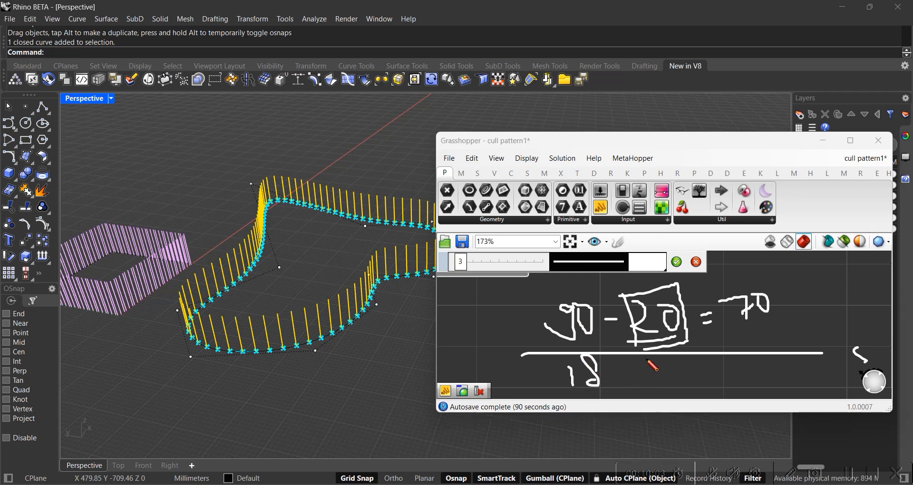
drag(648, 374, 661, 383)
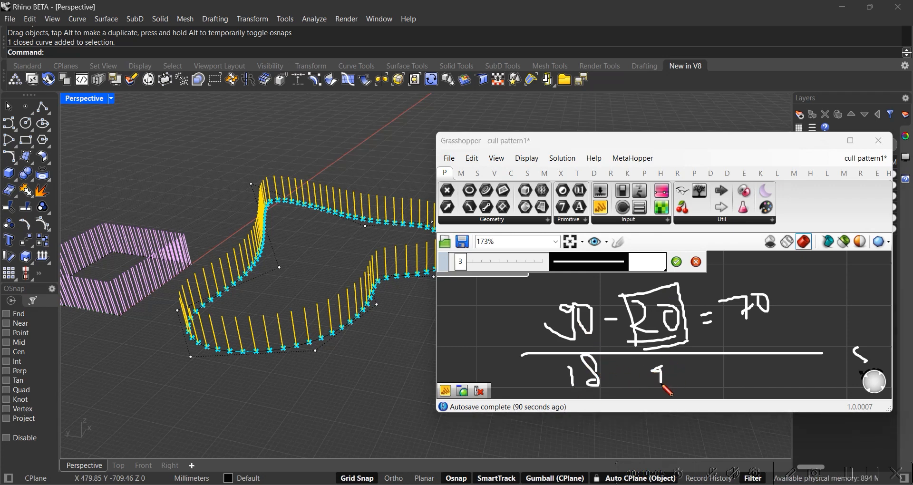
drag(684, 342, 656, 358)
mouse_move(632, 343)
mouse_down()
mouse_move(684, 340)
mouse_move(666, 345)
mouse_up()
mouse_move(590, 346)
mouse_down()
mouse_move(599, 347)
mouse_move(579, 356)
mouse_up()
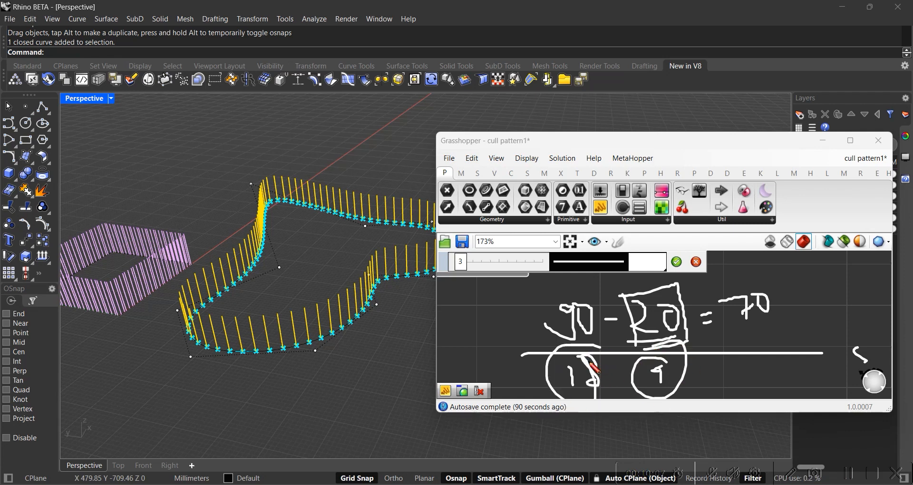
Sketch boxes around the 90 and the circled 9, and discard the added sketch
scroll(614, 359, up, 2)
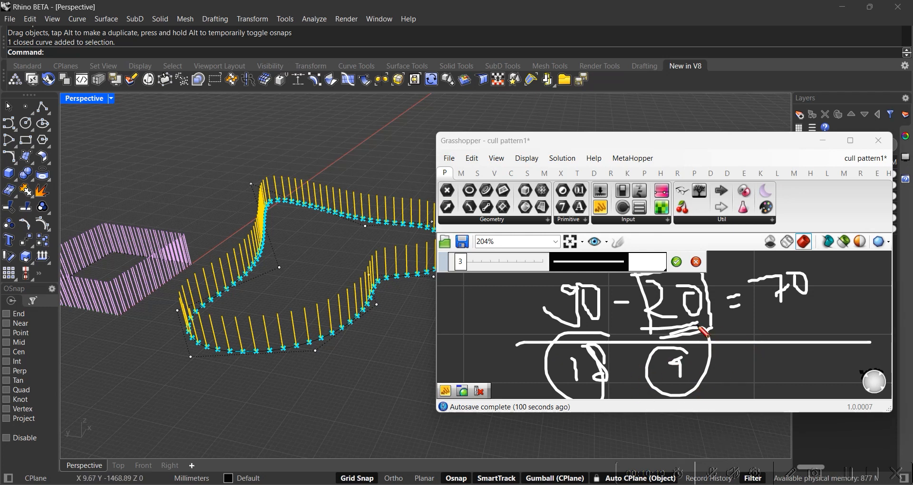
scroll(700, 331, down, 4)
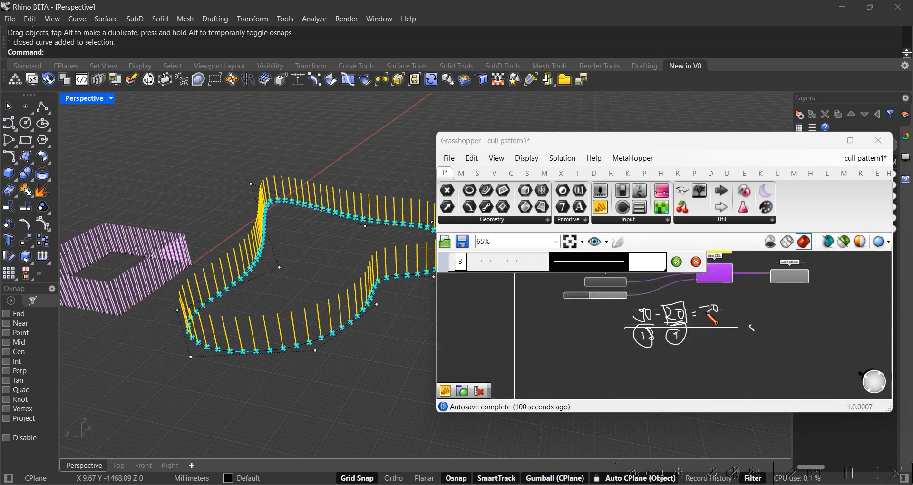
scroll(656, 328, up, 3)
mouse_move(617, 286)
mouse_down()
mouse_move(678, 285)
mouse_move(607, 316)
mouse_move(609, 282)
mouse_up()
mouse_move(738, 314)
mouse_down()
mouse_move(739, 367)
mouse_move(689, 319)
mouse_move(745, 322)
mouse_move(727, 371)
mouse_move(689, 369)
mouse_up()
drag(686, 321, 730, 323)
scroll(763, 311, down, 3)
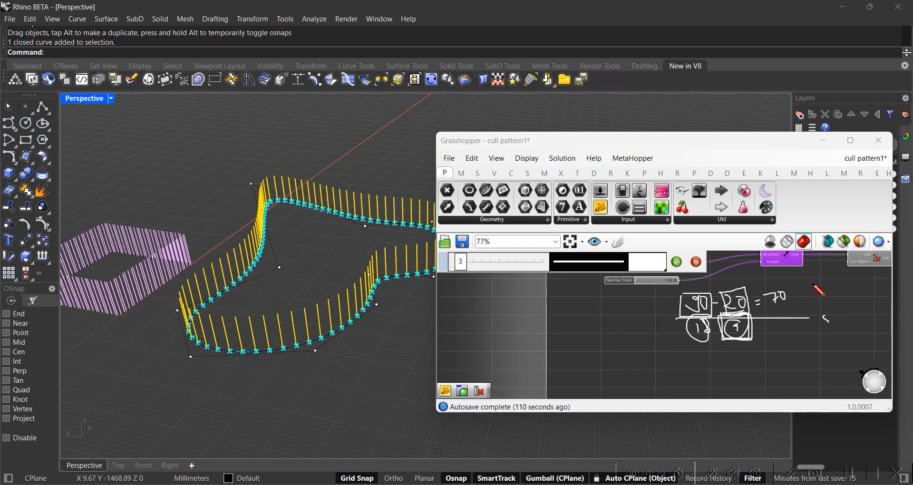
scroll(807, 293, down, 1)
scroll(621, 334, up, 4)
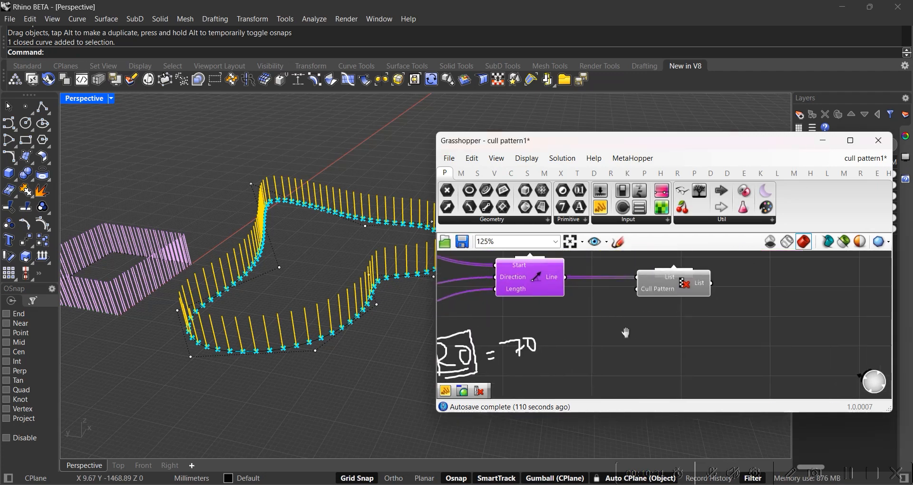
Add a Panel to the canvas below the Line SDL and Cull Pattern components
double_click(649, 322)
text(panel)
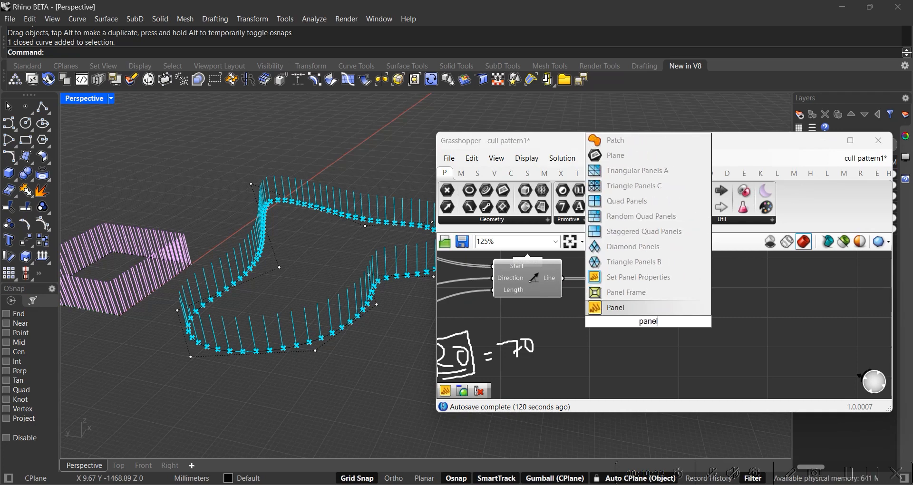
click(640, 309)
scroll(616, 329, up, 4)
click(673, 337)
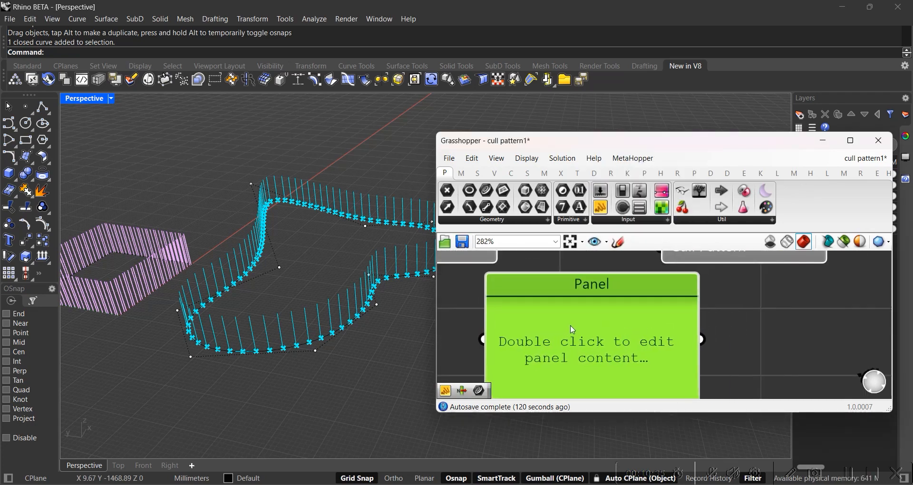
right_drag(703, 288, 694, 322)
Turn off Multiline Data for the new panel
right_click(670, 313)
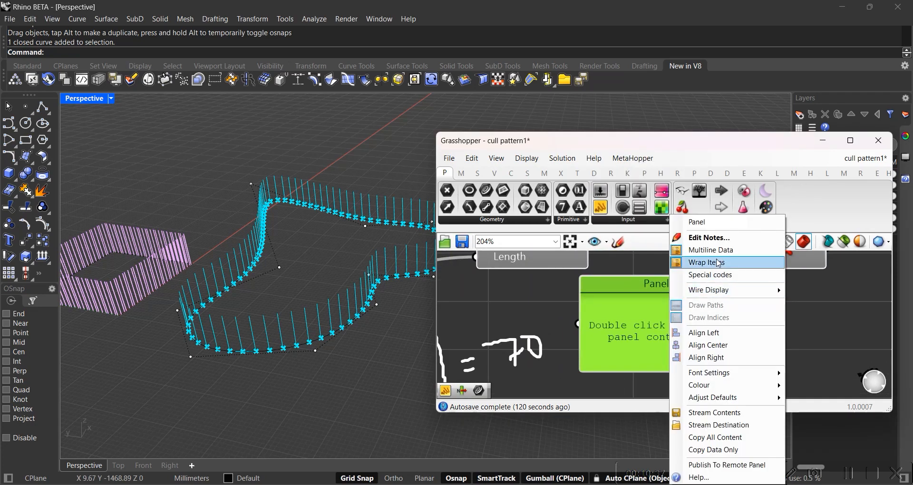
click(710, 249)
click(779, 340)
double_click(653, 342)
click(685, 297)
drag(684, 297, 583, 275)
click(749, 327)
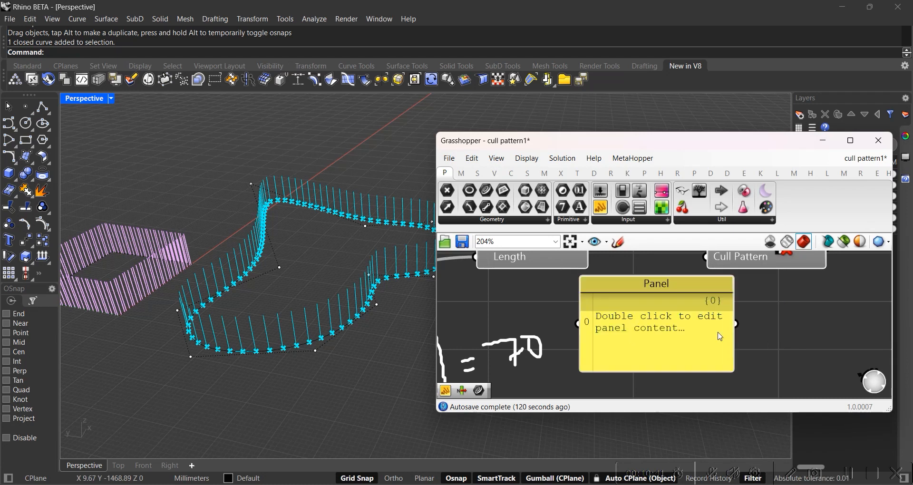
Sketch a 9 under the handwritten 90 and a 2 under the boxed 20, and keep the sketch
mouse_move(655, 361)
right_down()
mouse_move(683, 313)
mouse_move(808, 328)
mouse_move(718, 349)
mouse_move(692, 334)
right_up()
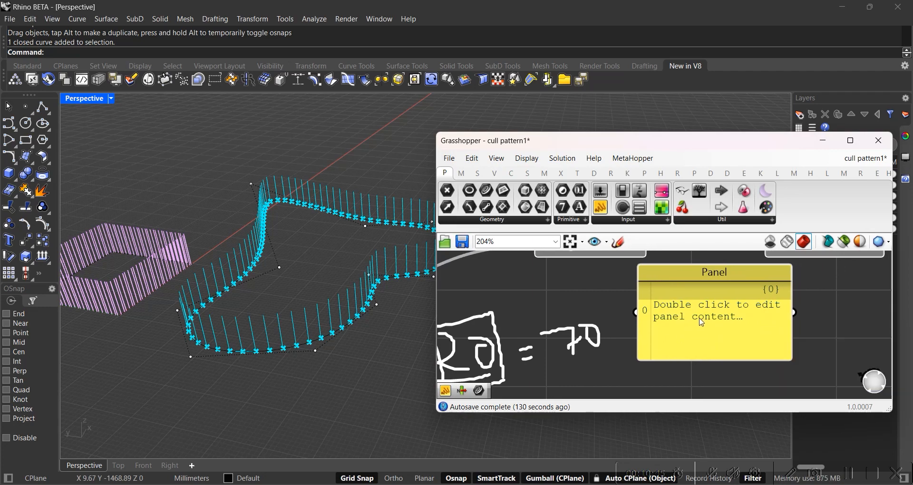
mouse_move(516, 365)
right_down()
mouse_move(606, 325)
mouse_move(701, 299)
right_up()
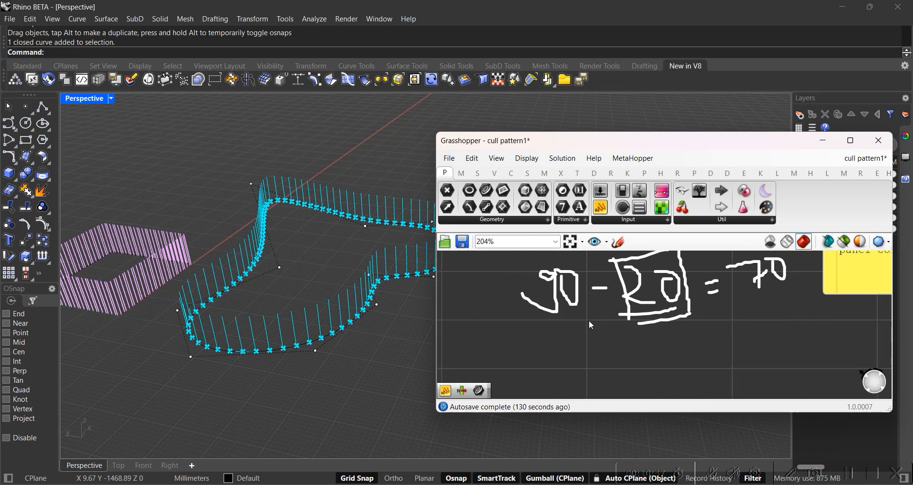
mouse_move(588, 334)
right_down()
mouse_move(447, 361)
mouse_move(395, 385)
right_up()
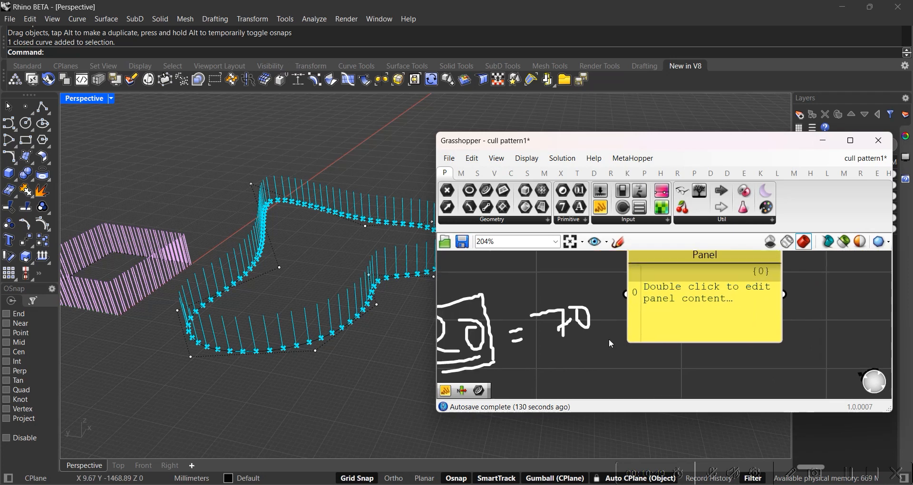
right_drag(594, 342, 746, 275)
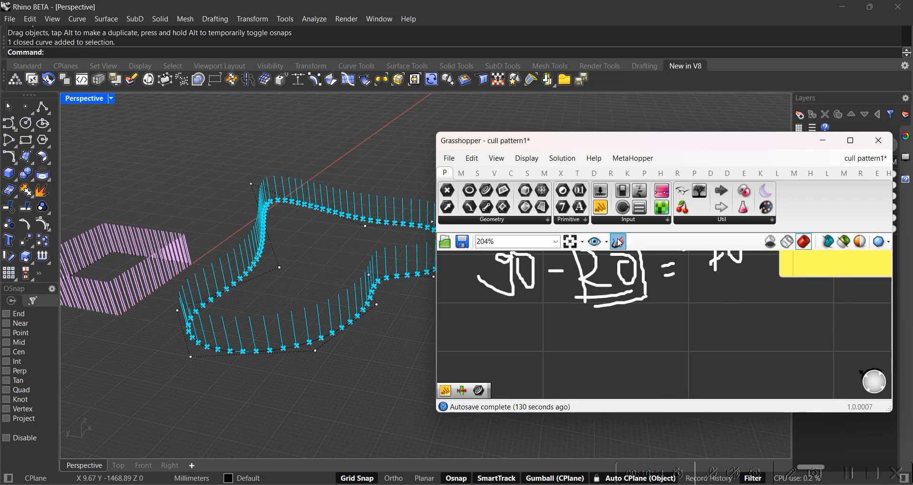
click(617, 241)
mouse_move(500, 329)
mouse_down()
mouse_move(528, 324)
mouse_move(539, 335)
mouse_up()
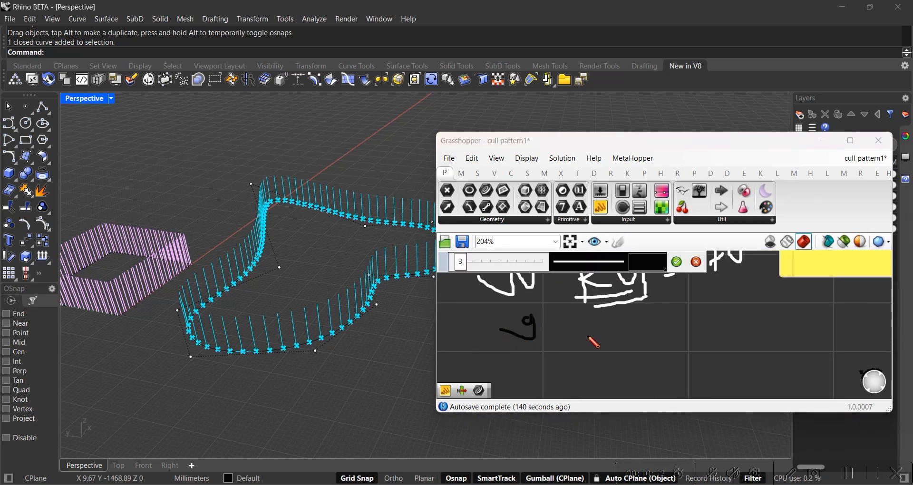
mouse_move(609, 312)
mouse_down()
mouse_move(615, 332)
mouse_move(632, 328)
mouse_up()
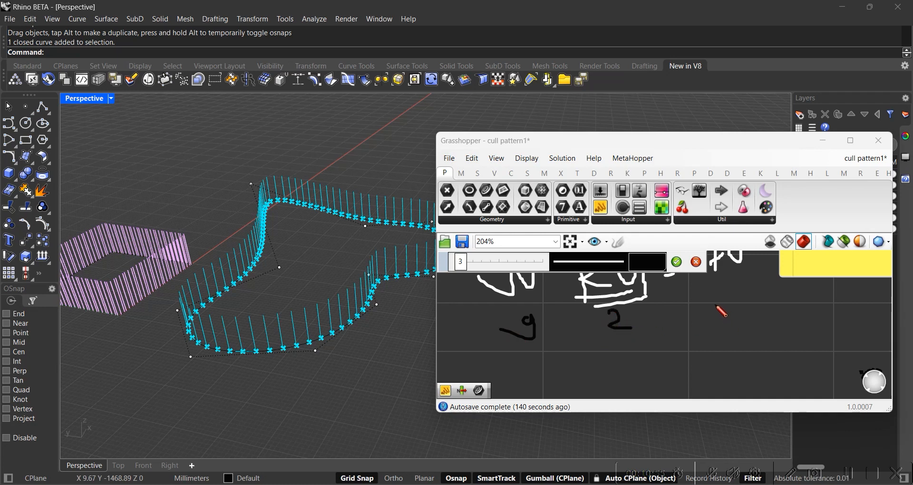
right_click(749, 289)
Fill the new panel with a one-value-per-line pattern of 0s containing two 1s, one on the second line and one at the end
right_drag(743, 311, 647, 352)
mouse_move(607, 329)
right_down()
mouse_move(679, 331)
mouse_move(596, 353)
right_up()
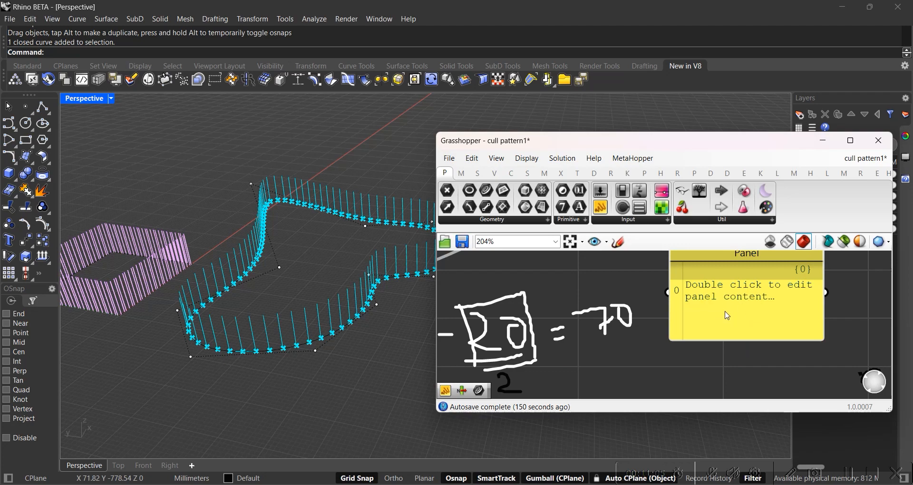
right_drag(744, 311, 672, 356)
double_click(672, 355)
text(0)
key(Return)
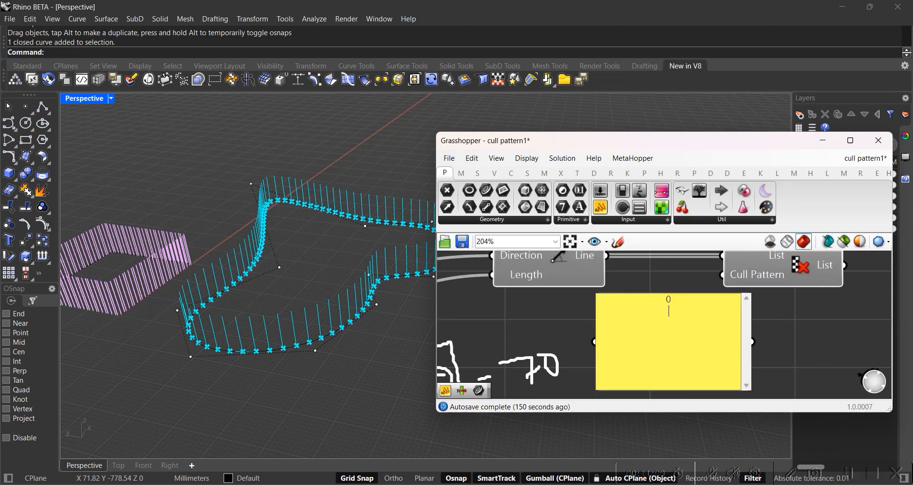
text(0)
key(Return)
text(0)
key(Return)
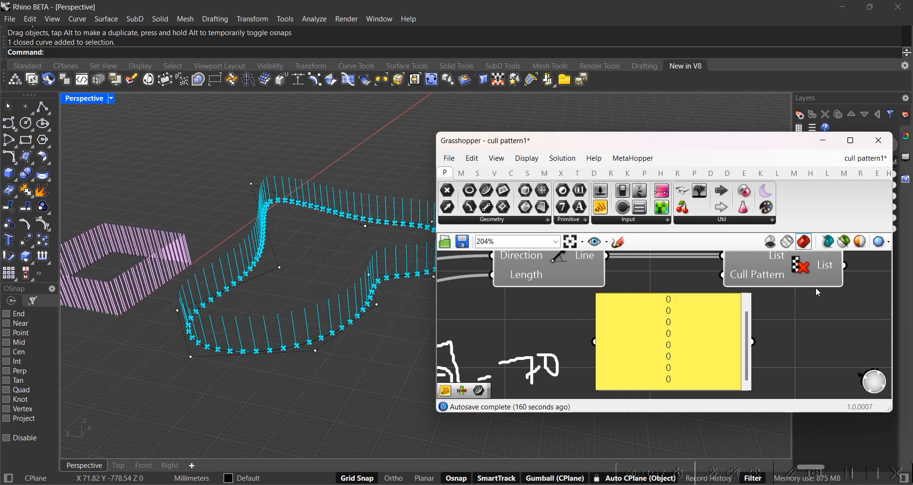
click(675, 327)
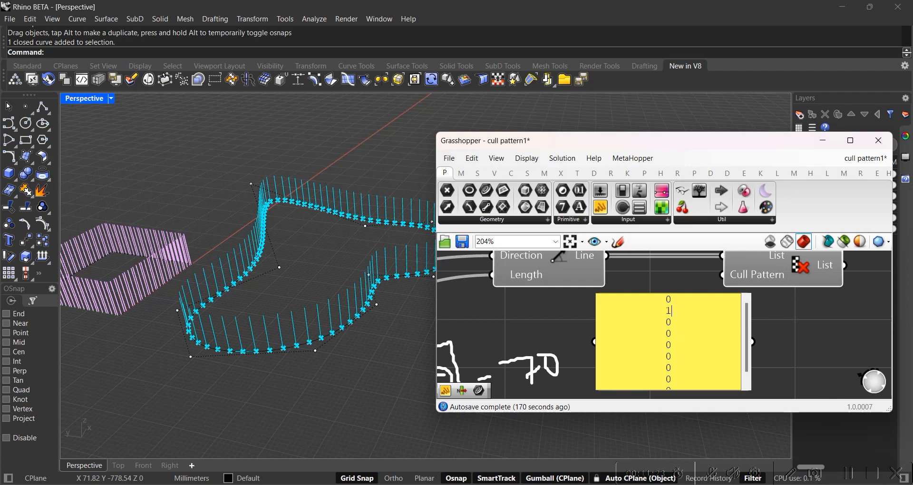
scroll(677, 317, down, 1)
click(769, 347)
Wire the pattern panel into the Cull Pattern input and select the component to preview the kept lines along the curve
drag(742, 333, 722, 275)
right_drag(760, 319, 672, 370)
click(704, 314)
right_drag(354, 309, 226, 267)
scroll(226, 268, up, 3)
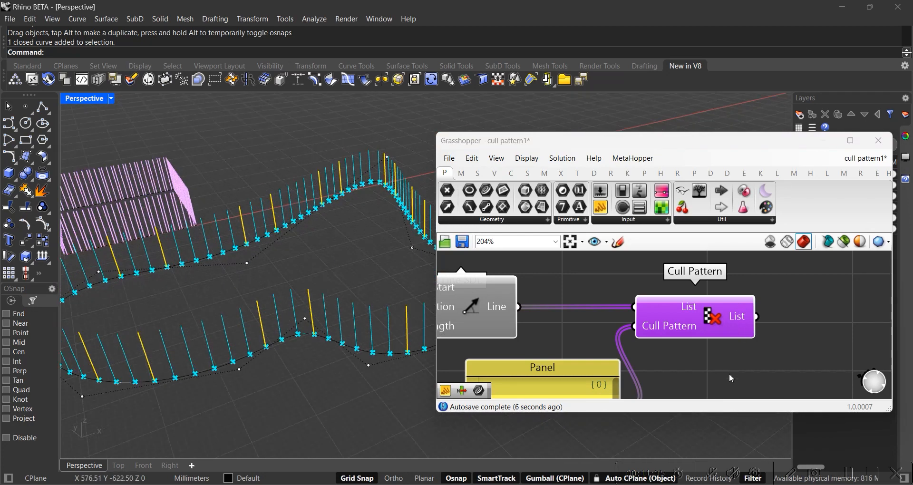
right_drag(646, 363, 735, 285)
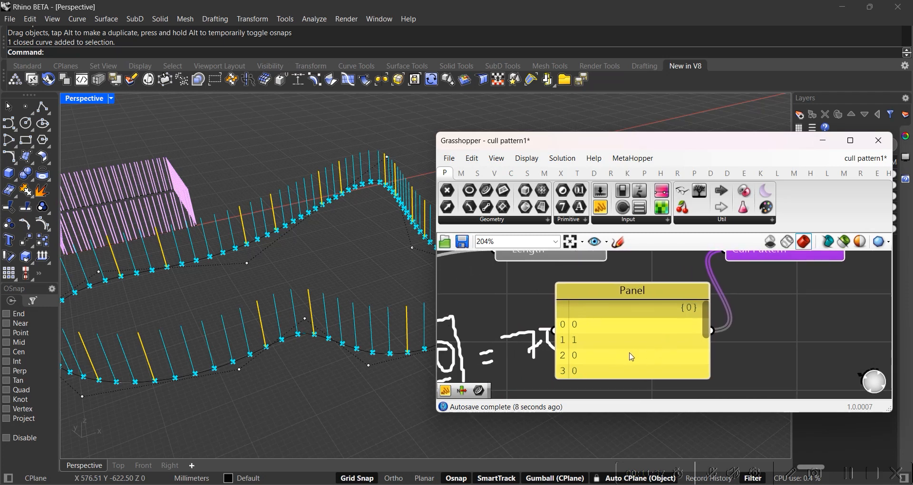
mouse_move(632, 356)
mouse_down()
mouse_move(651, 359)
mouse_move(640, 363)
mouse_up()
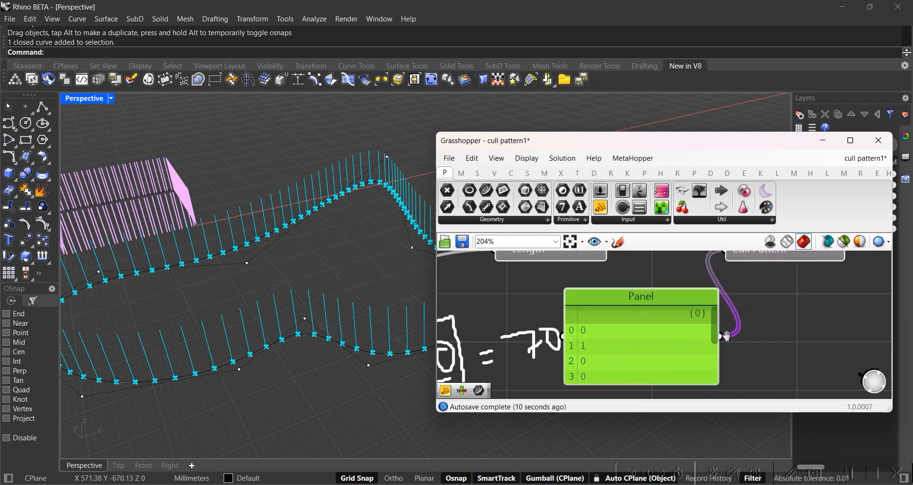
scroll(726, 336, down, 2)
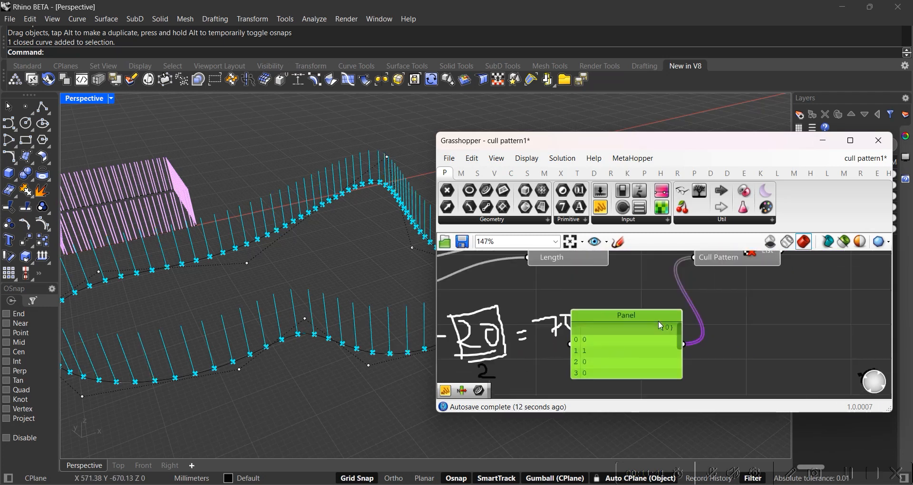
click(732, 257)
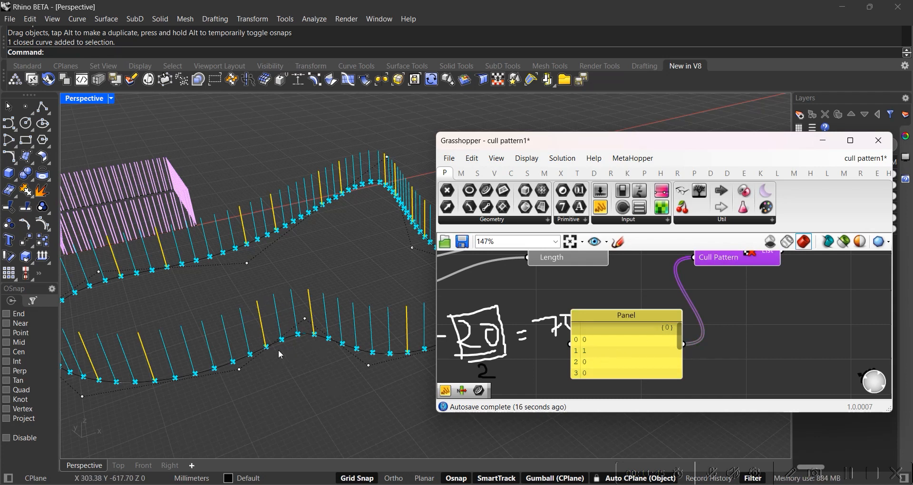
right_drag(277, 320, 321, 298)
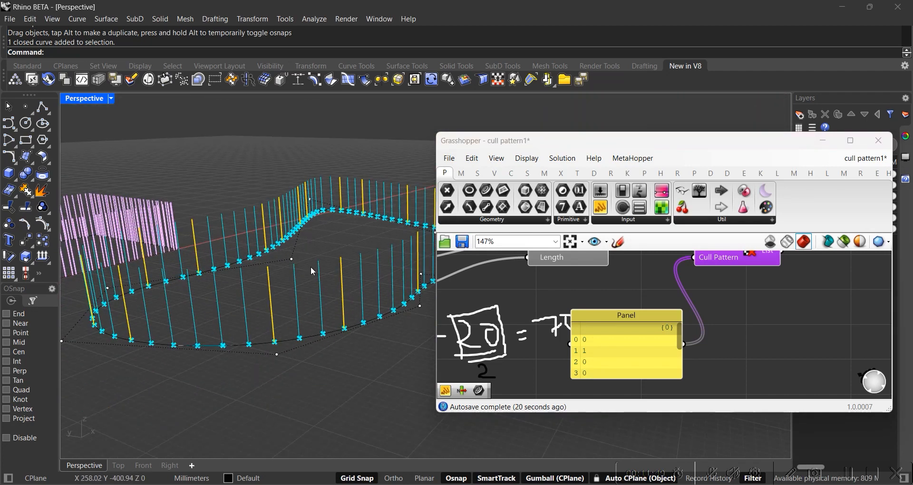
Replace the panel's pattern with the nine values 1, 0, 1, 1, 1, 1, 1, 0, 1, one per line
click(627, 357)
click(764, 340)
right_drag(765, 344, 702, 365)
click(589, 357)
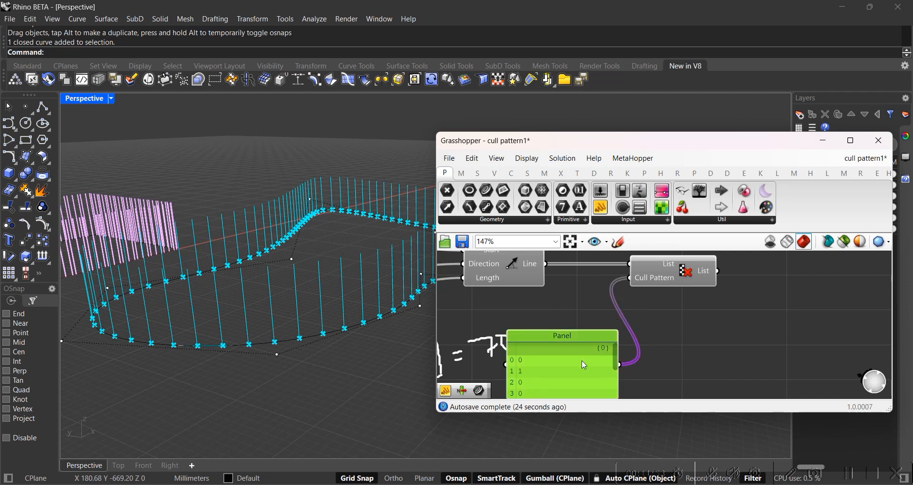
right_drag(616, 320, 665, 283)
double_click(623, 332)
drag(613, 357, 599, 277)
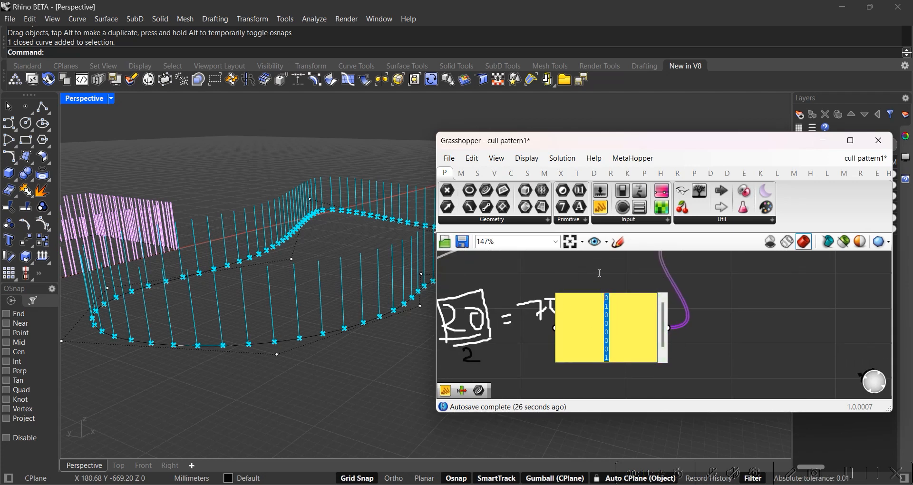
text(1)
key(Return)
text(0)
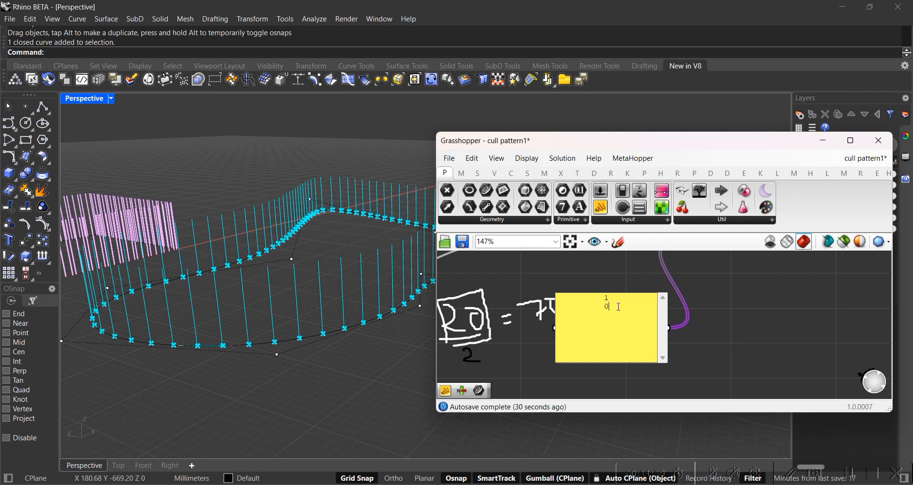
text(1)
key(Return)
text(1)
key(Return)
text(1)
key(Return)
click(612, 314)
click(615, 353)
key(Return)
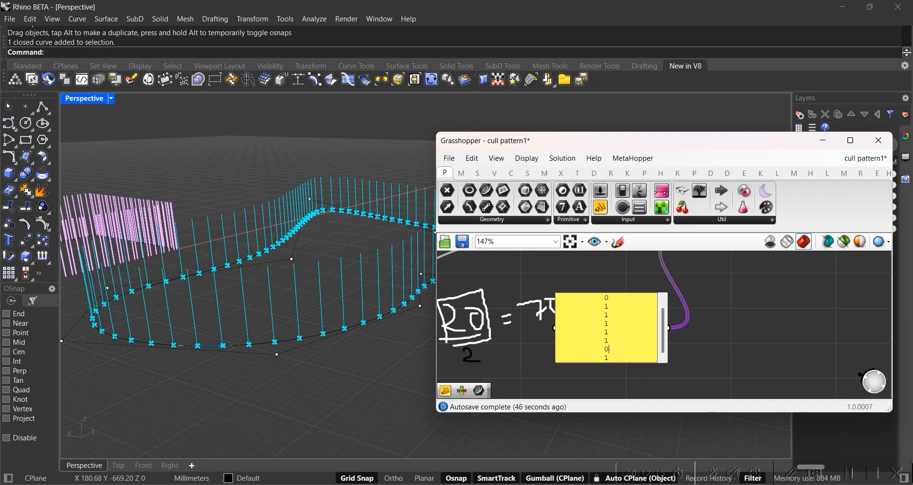
click(744, 340)
Select Cull Pattern and inspect from several sides which vertical lines the new pattern keeps around the curve
right_drag(723, 247, 577, 324)
right_drag(336, 338, 273, 286)
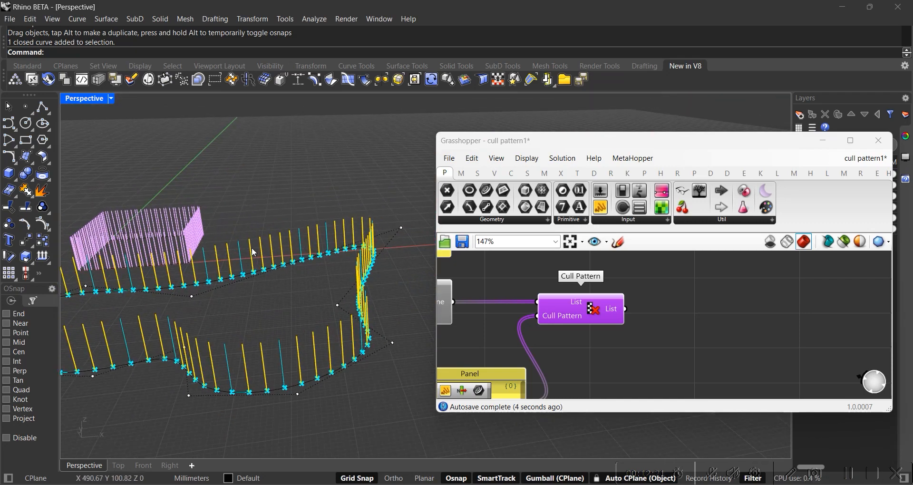
right_drag(265, 341, 260, 323)
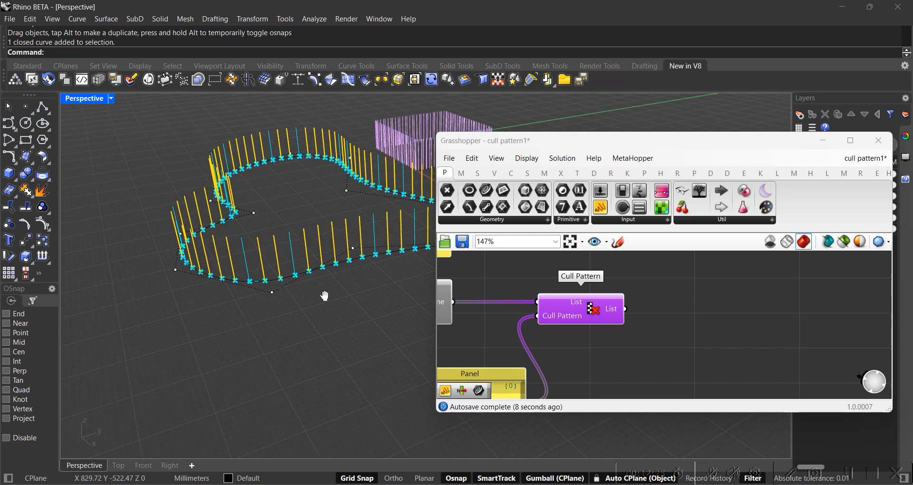
right_drag(330, 285, 240, 286)
right_drag(321, 341, 329, 316)
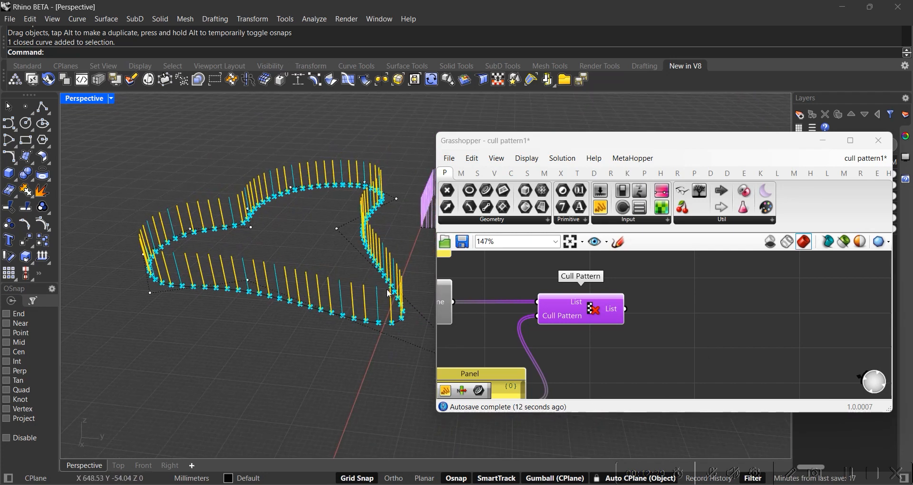
Add a List Length component beside Cull Pattern and connect the culled list output to its List input
double_click(692, 321)
text(list lengt)
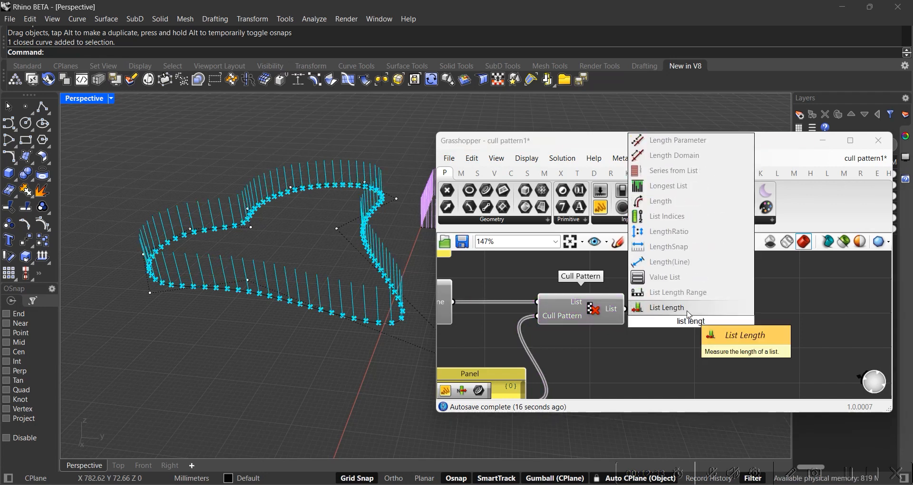
click(666, 308)
click(566, 306)
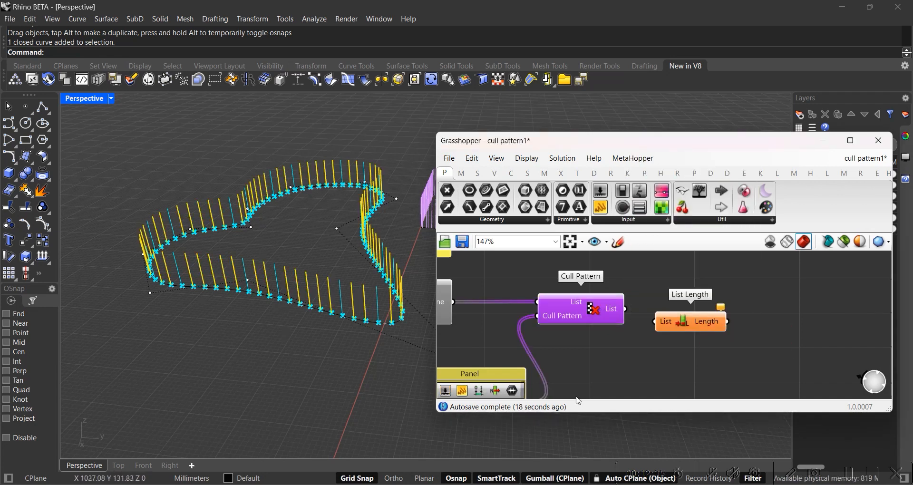
drag(672, 332, 626, 309)
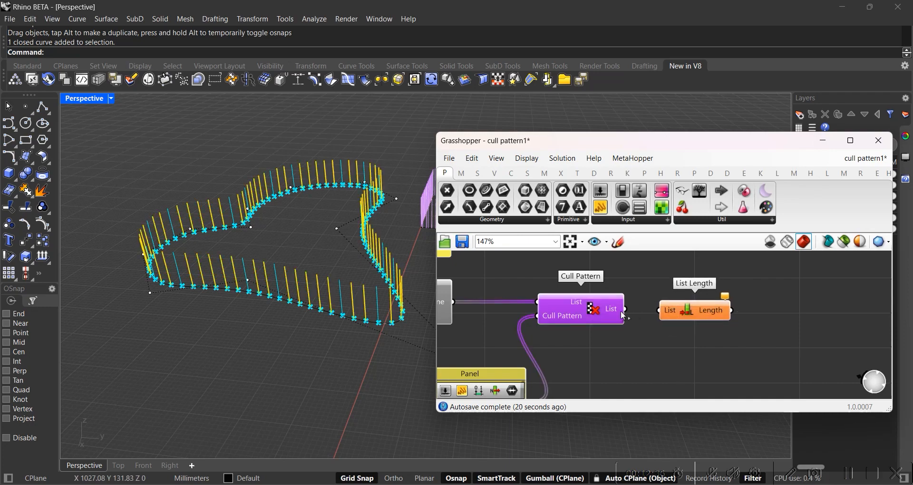
click(694, 318)
Add a Panel beside List Length and connect the Length output to it
double_click(772, 307)
text(panel)
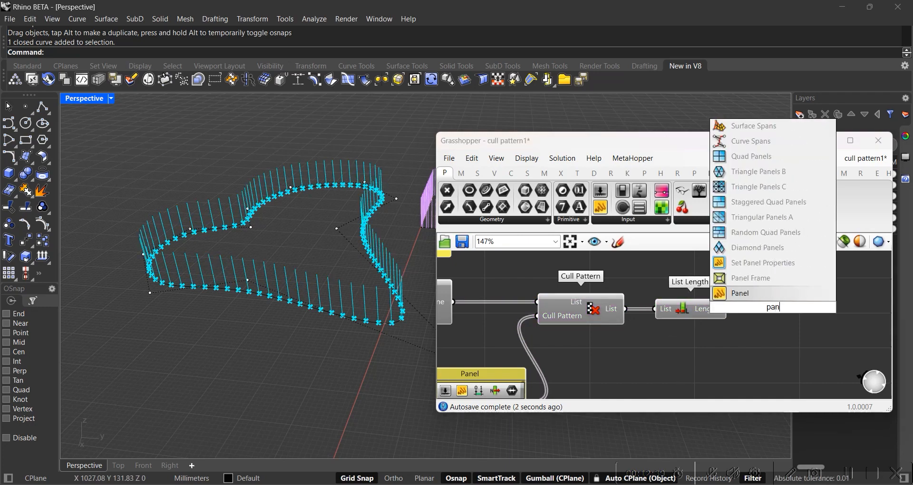
click(771, 293)
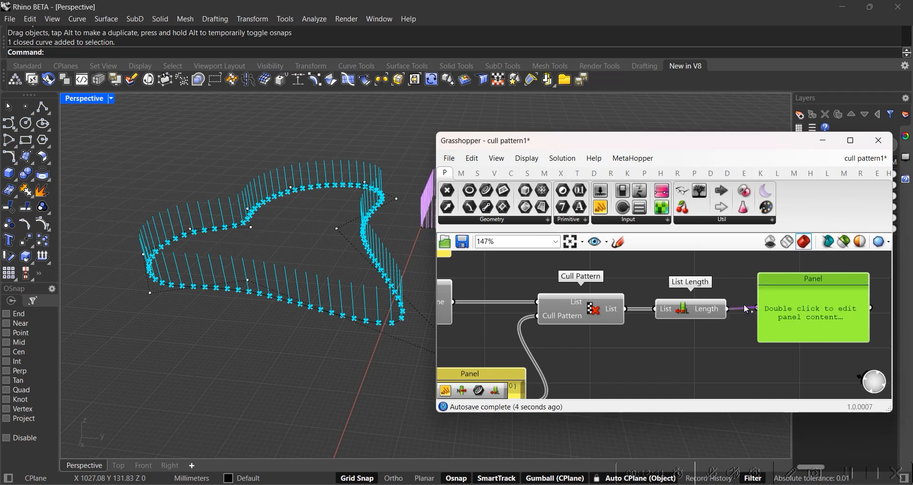
drag(743, 305, 754, 308)
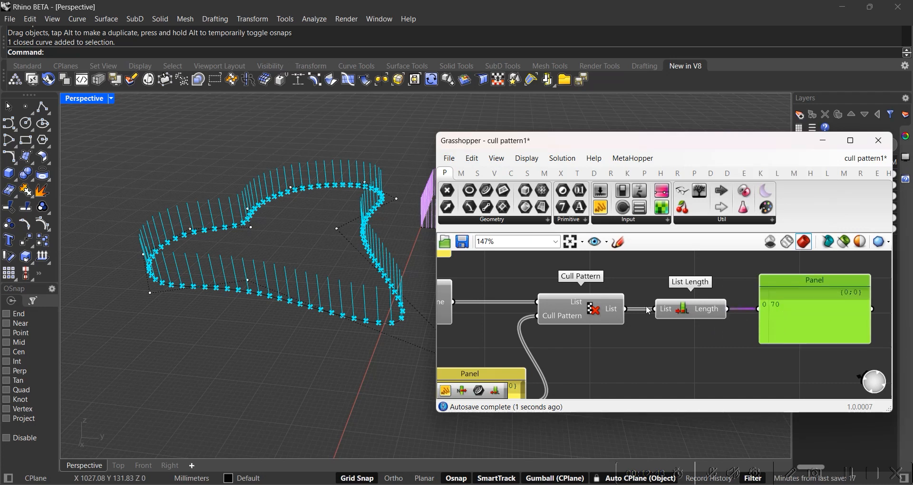
Examine the lines kept by Cull Pattern around the curve together with the pattern panel and the list length
click(687, 312)
click(596, 313)
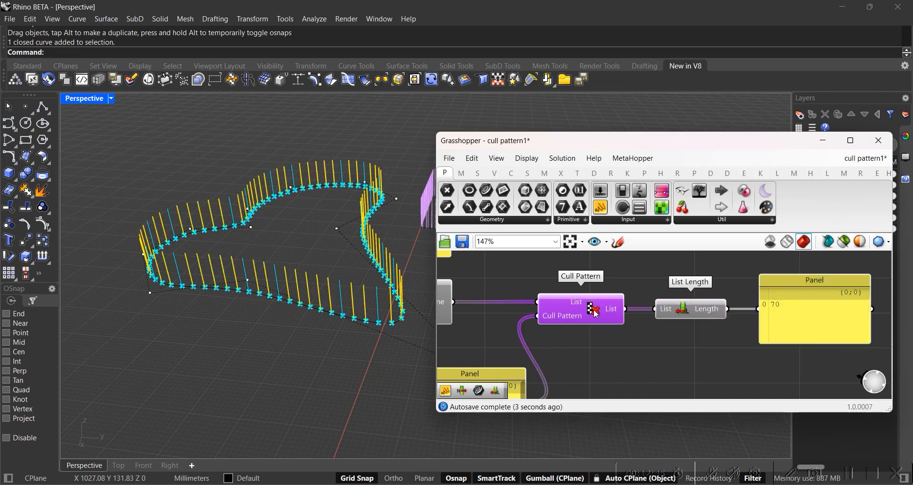
right_drag(606, 335, 600, 312)
scroll(599, 310, down, 3)
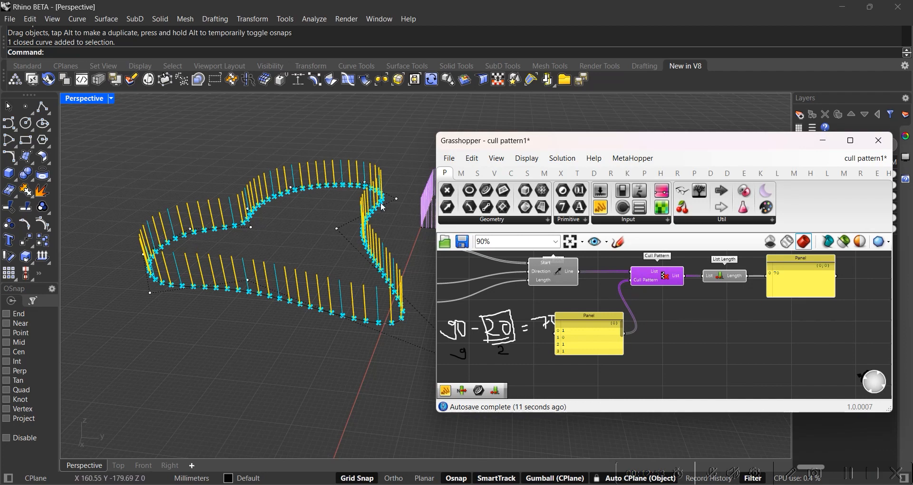
right_drag(206, 219, 277, 333)
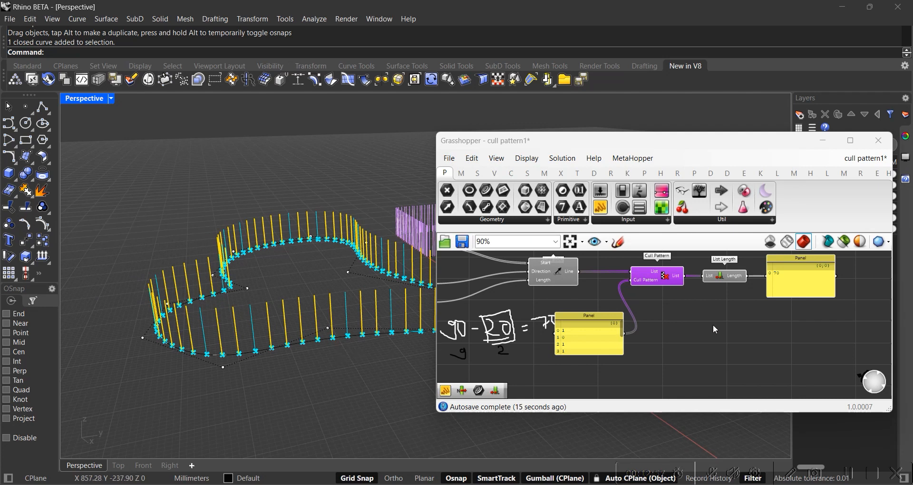
scroll(705, 323, up, 5)
click(580, 301)
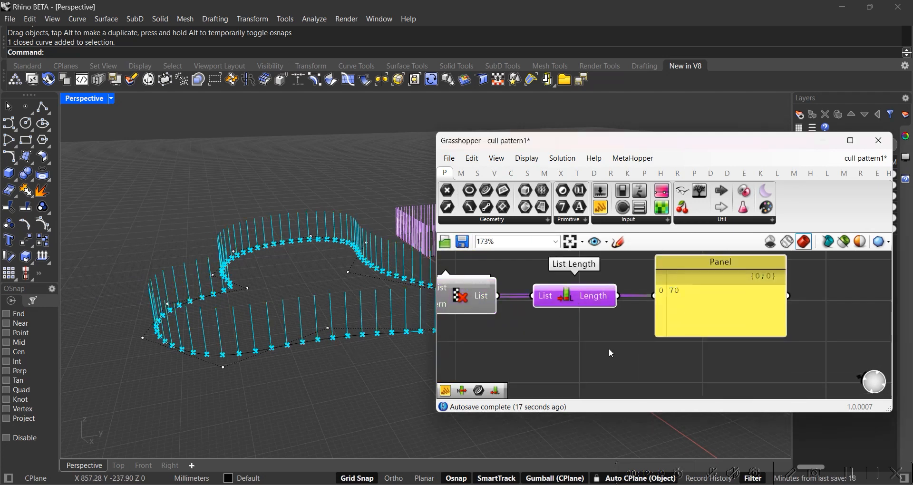
click(484, 305)
Add a Pipe component below List Length and connect Cull Pattern's culled list output to its Curve input
right_drag(541, 358, 620, 326)
double_click(620, 326)
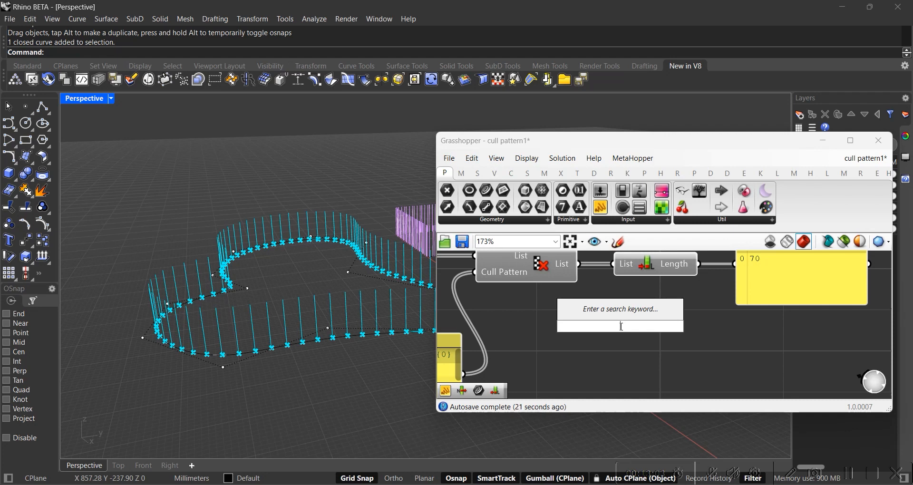
text(pipe)
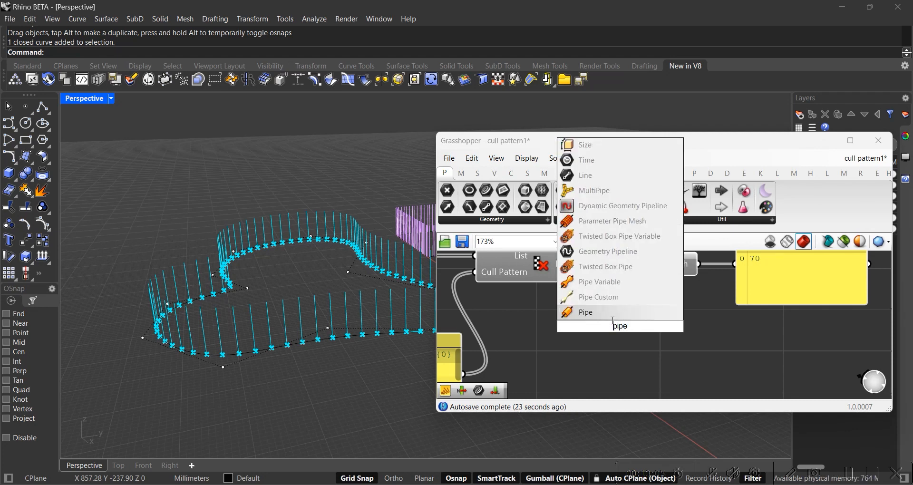
key(Return)
drag(578, 264, 636, 312)
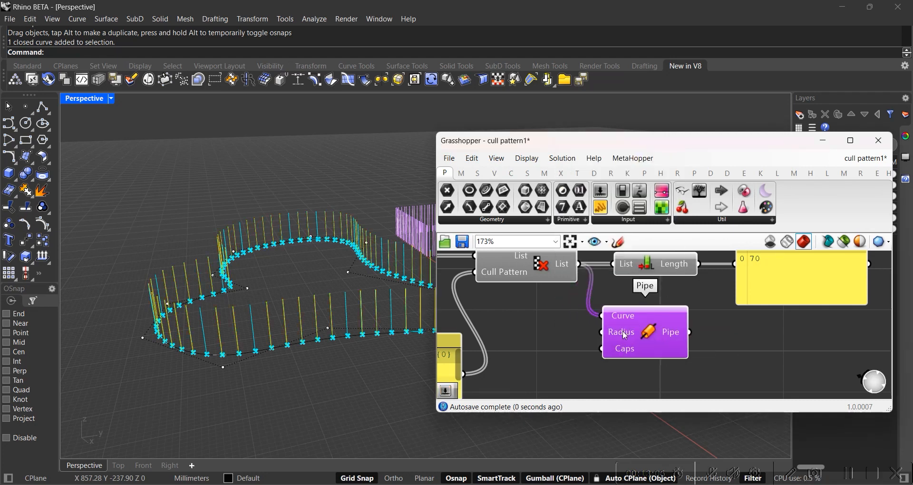
Add a Number Slider starting from 30, connect it to Pipe's Radius input and set the radius to 8
double_click(604, 373)
text(30)
key(Return)
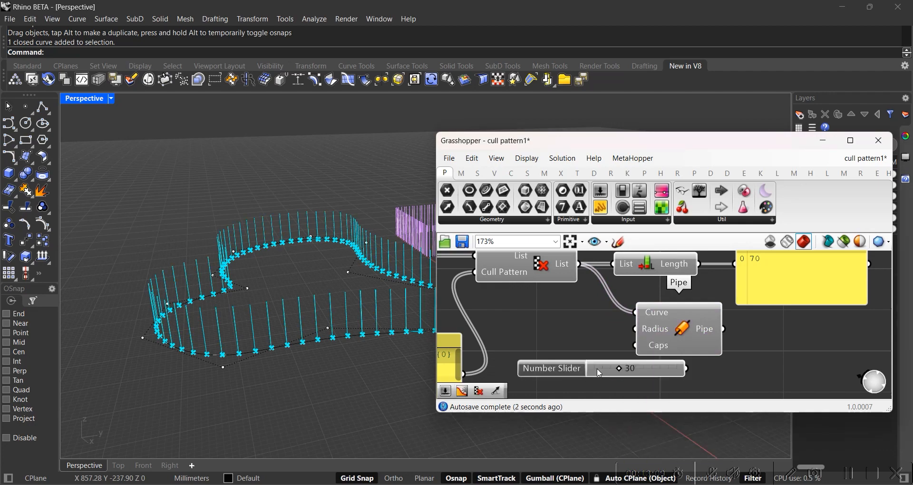
drag(685, 369, 635, 337)
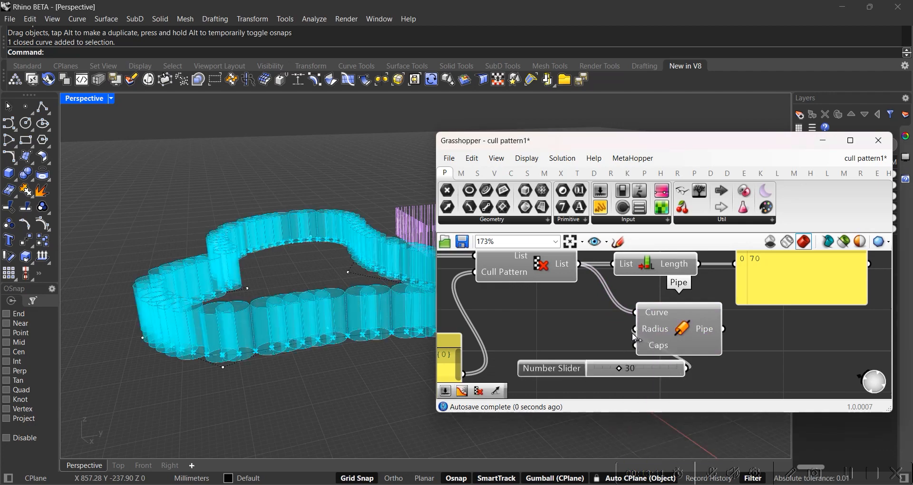
drag(618, 372, 597, 373)
right_drag(598, 374, 517, 354)
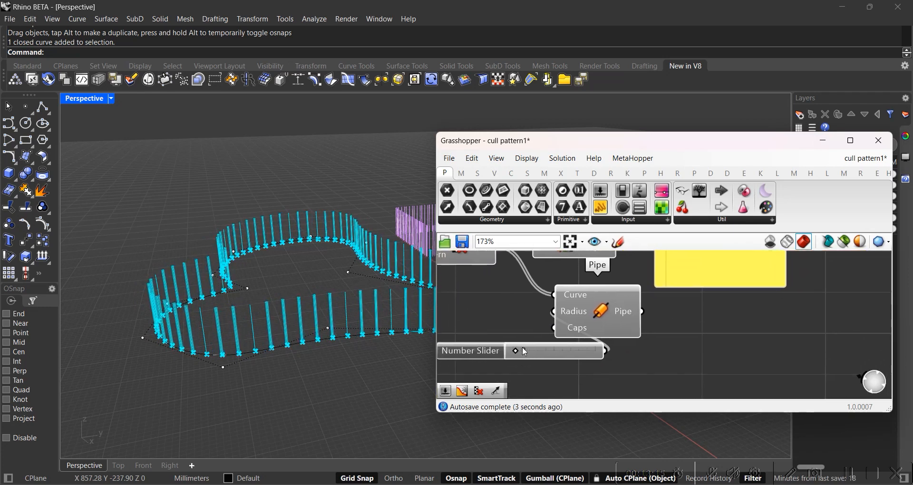
drag(517, 353, 521, 354)
double_click(680, 325)
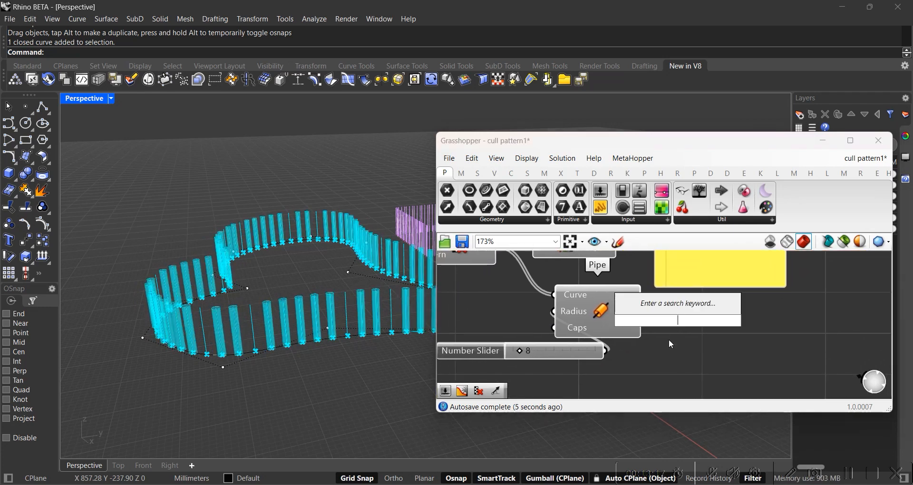
text(brep)
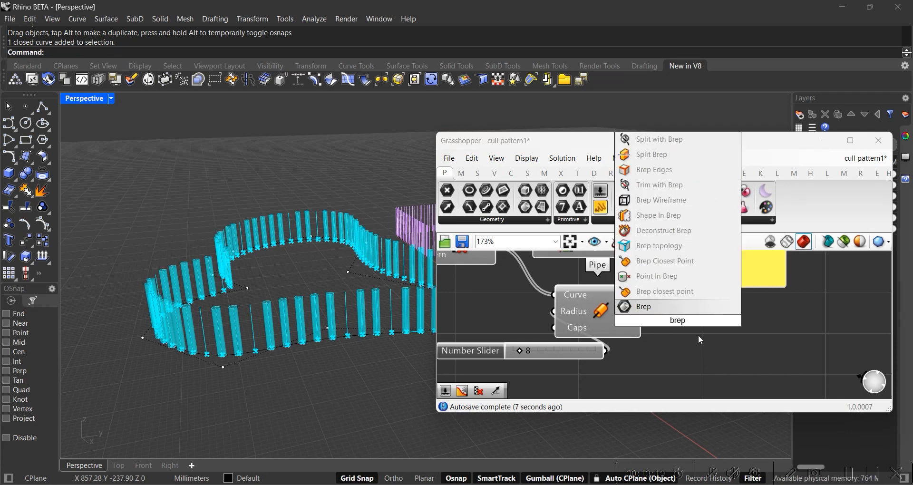
click(708, 325)
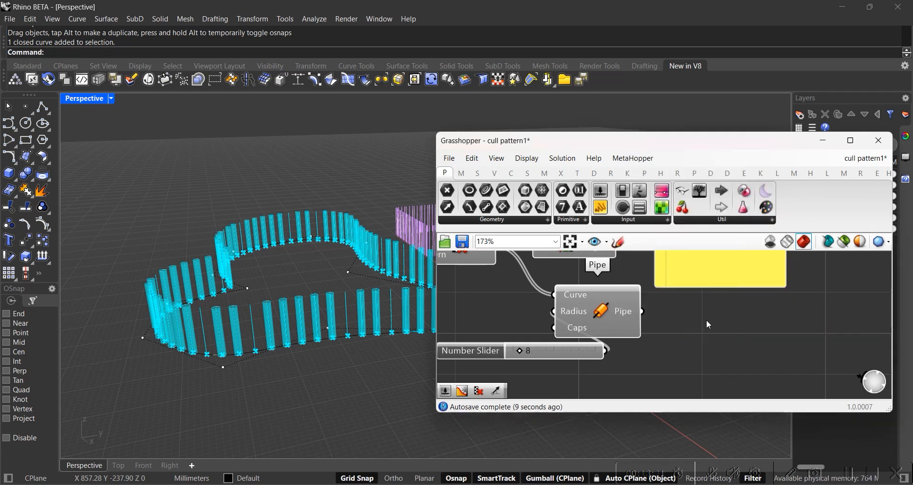
Add a cap component beside Pipe, connect the Pipe output to its Brep input and set the radius slider to 3
double_click(707, 324)
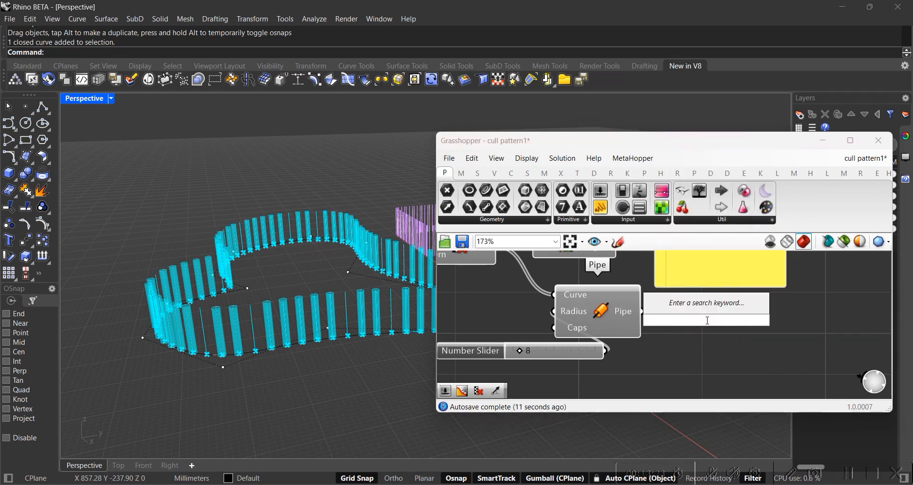
text(cap)
key(Return)
drag(666, 327, 684, 311)
drag(513, 350, 513, 350)
Inspect the capped pipes around the closed curve from several sides and distances
right_drag(244, 289, 286, 259)
right_drag(663, 311, 787, 339)
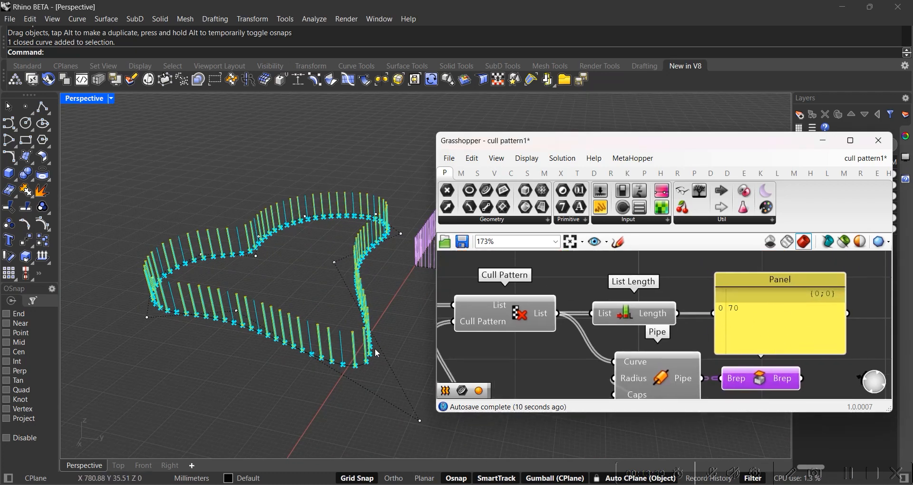
scroll(366, 244, up, 3)
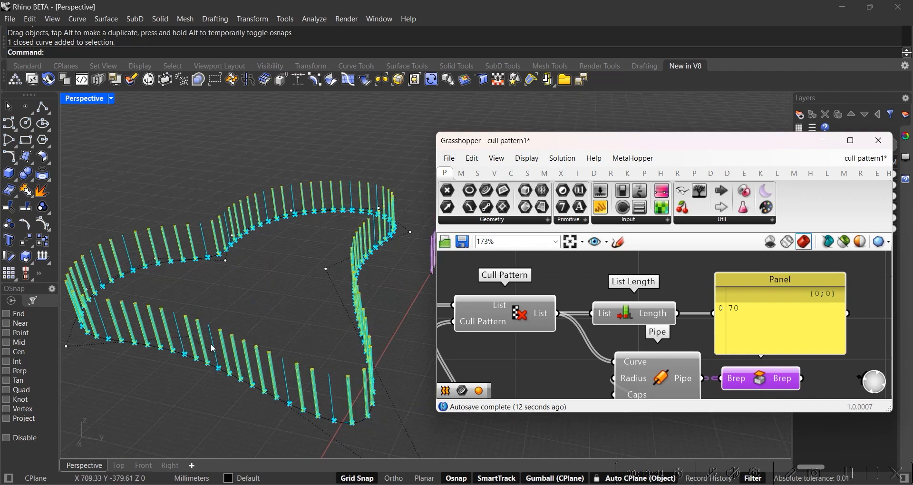
right_drag(186, 326, 378, 216)
scroll(217, 240, down, 4)
right_drag(218, 240, 335, 259)
Bake the capped pipes into Rhino and close the Grasshopper window to inspect the baked geometry
right_drag(805, 360, 730, 314)
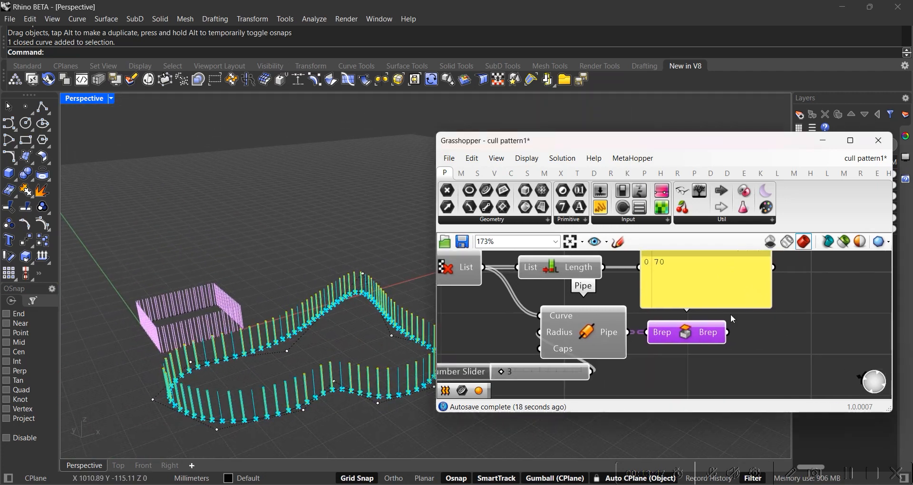
middle_click(691, 333)
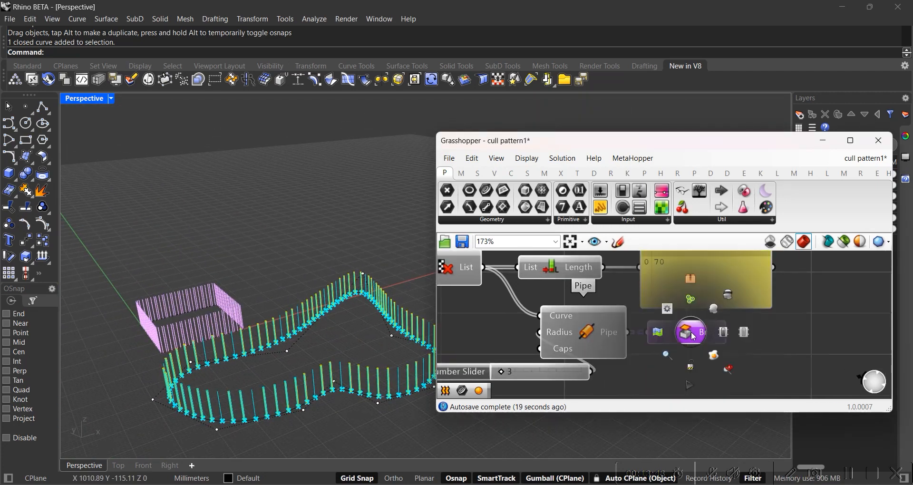
click(714, 358)
click(880, 141)
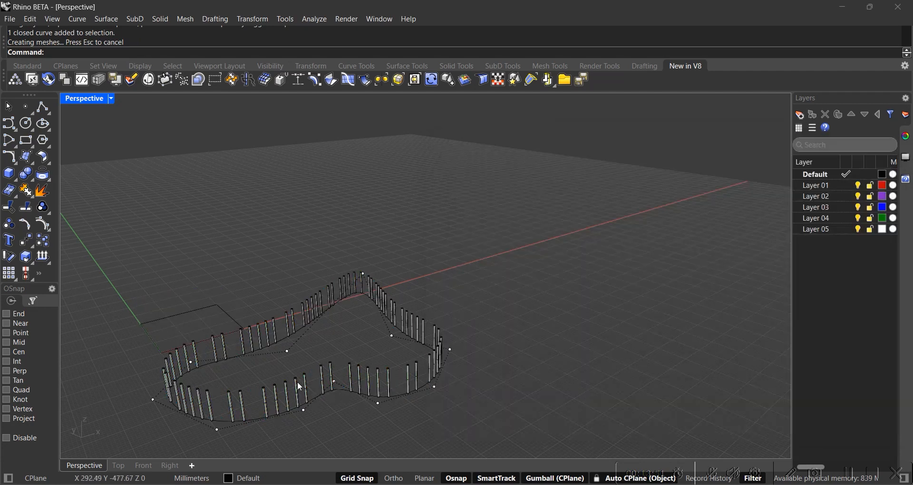
scroll(320, 395, up, 5)
scroll(305, 383, down, 5)
right_drag(313, 351, 326, 364)
scroll(335, 352, down, 5)
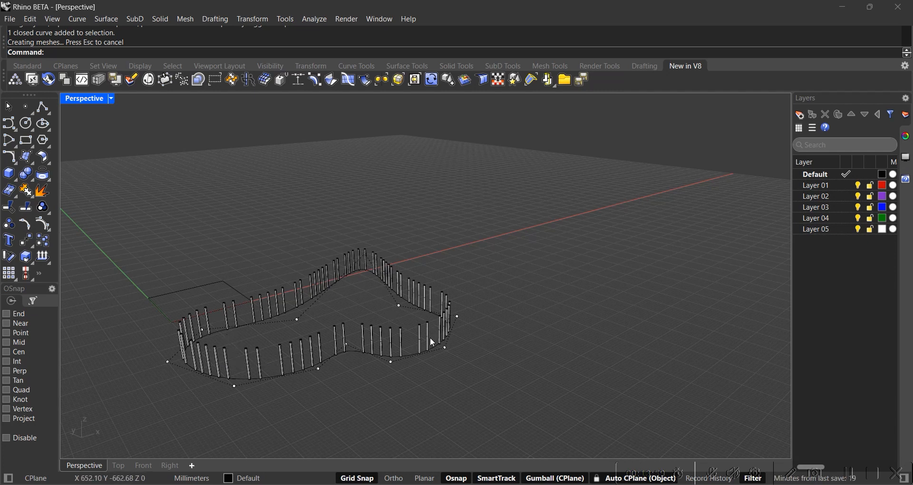
Reopen Grasshopper and select the Cull Pattern component to highlight the kept lines
text(Grasshopper)
key(Return)
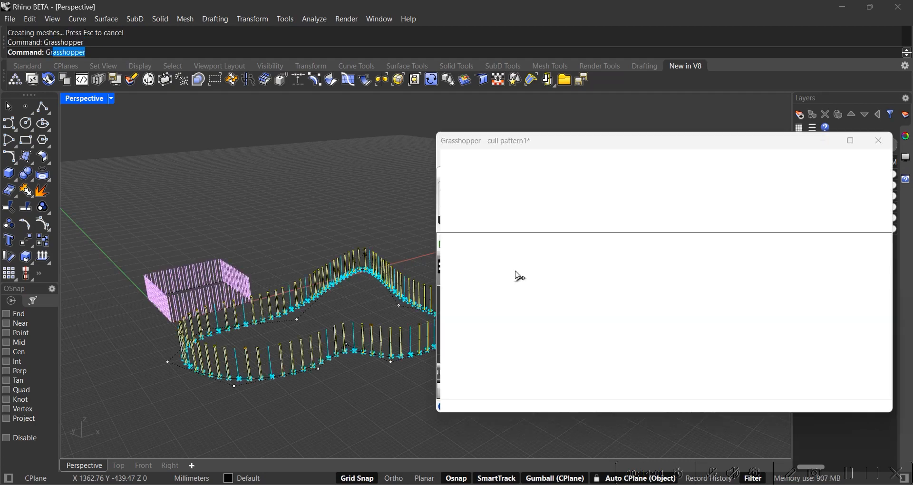
scroll(634, 331, down, 4)
right_drag(637, 335, 724, 345)
scroll(636, 302, up, 2)
click(636, 301)
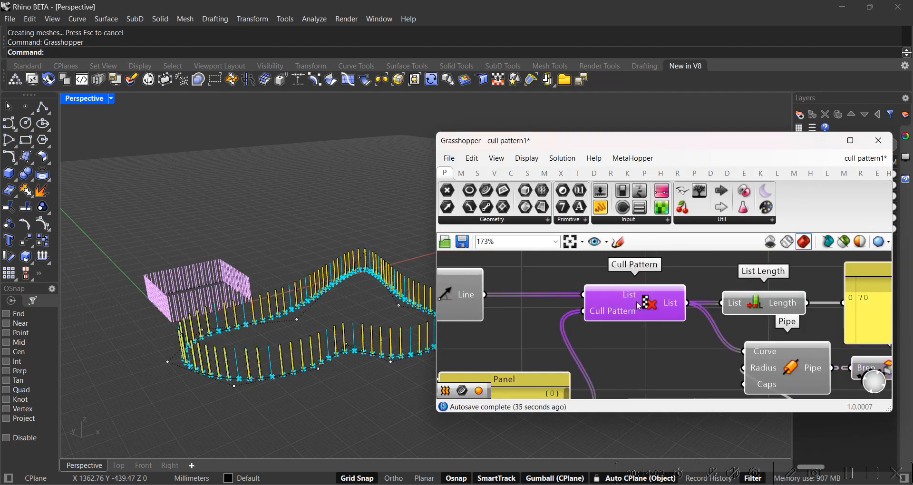
Reposition the pattern panel feeding Cull Pattern slightly and examine its sequence of ones and zeros
click(565, 340)
right_drag(569, 336, 601, 316)
scroll(600, 348, up, 4)
right_drag(600, 348, 609, 288)
drag(634, 314, 647, 351)
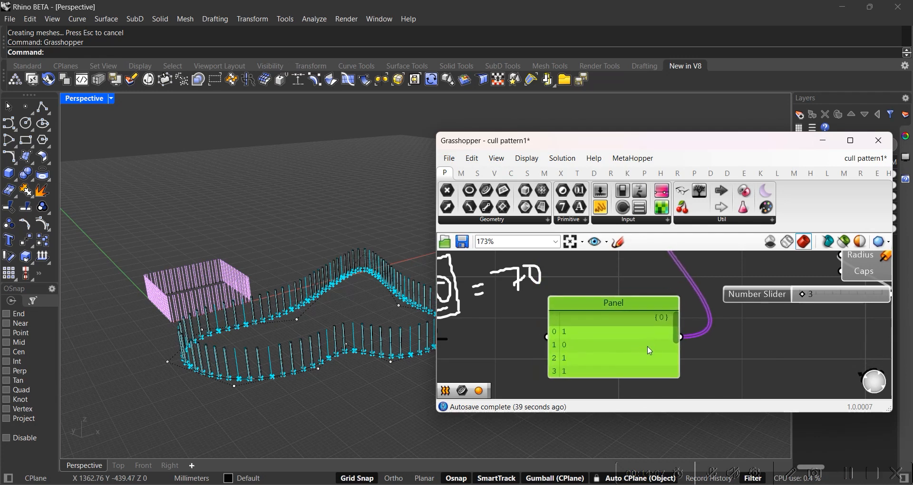
scroll(561, 366, down, 3)
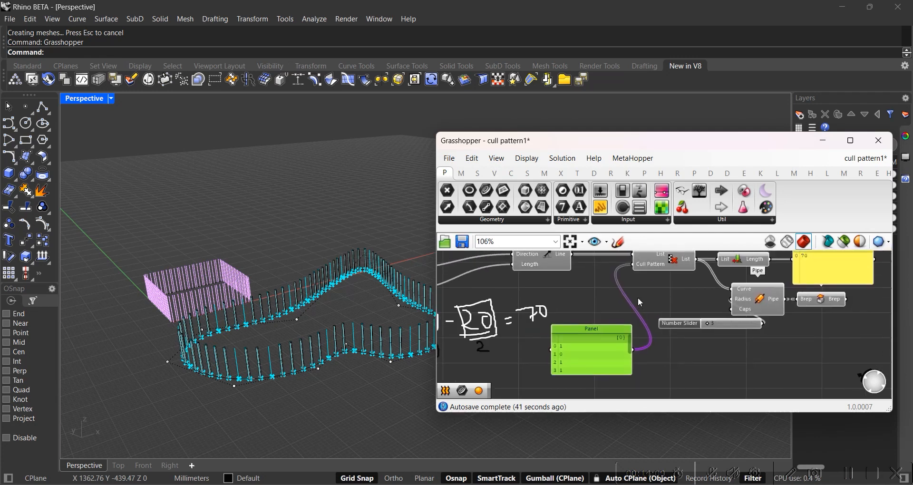
scroll(626, 351, up, 5)
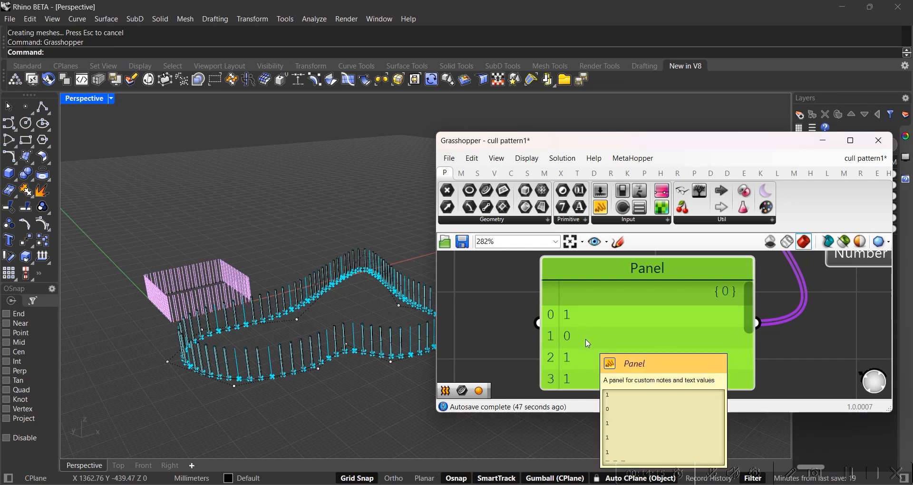
scroll(588, 343, down, 3)
click(709, 347)
scroll(731, 332, down, 2)
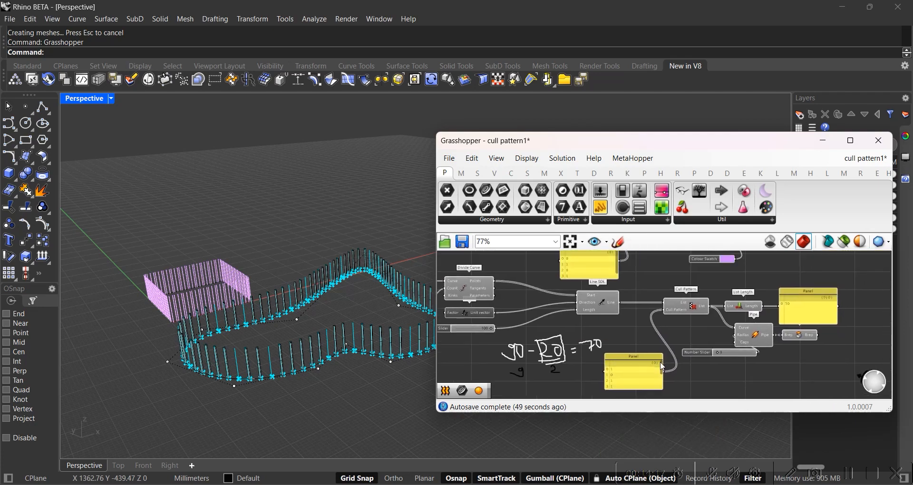
Select Cull Pattern and compare the panel's ones and zeros with the lines kept along the curve
scroll(684, 313, up, 3)
click(683, 309)
right_drag(544, 350, 539, 264)
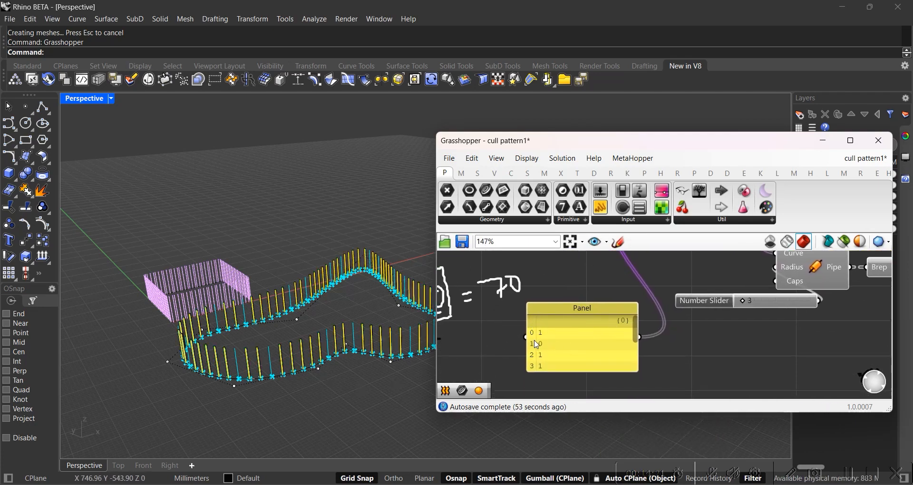
mouse_move(565, 335)
scroll(569, 344, down, 2)
scroll(626, 281, up, 3)
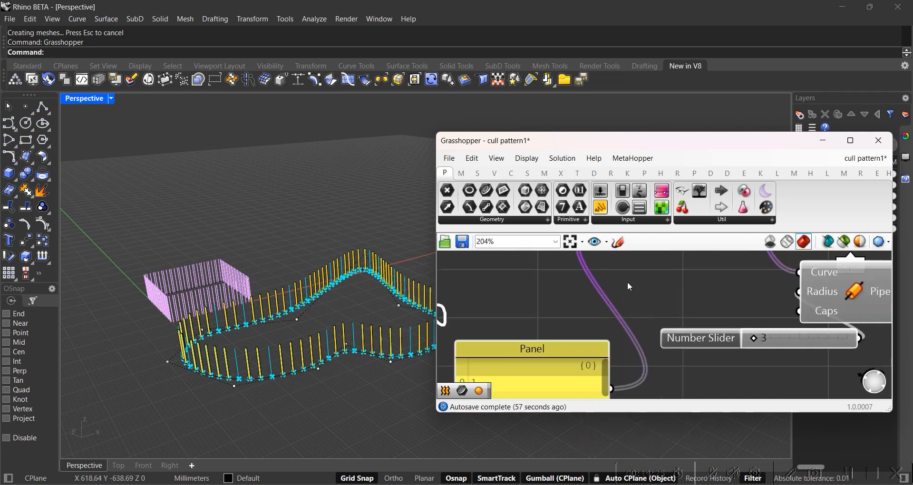
scroll(588, 352, down, 3)
right_drag(579, 346, 645, 257)
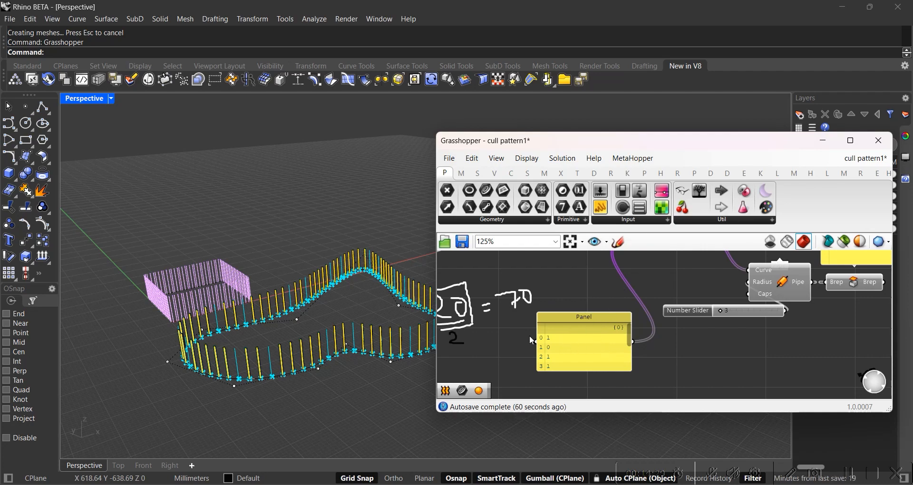
scroll(533, 338, up, 3)
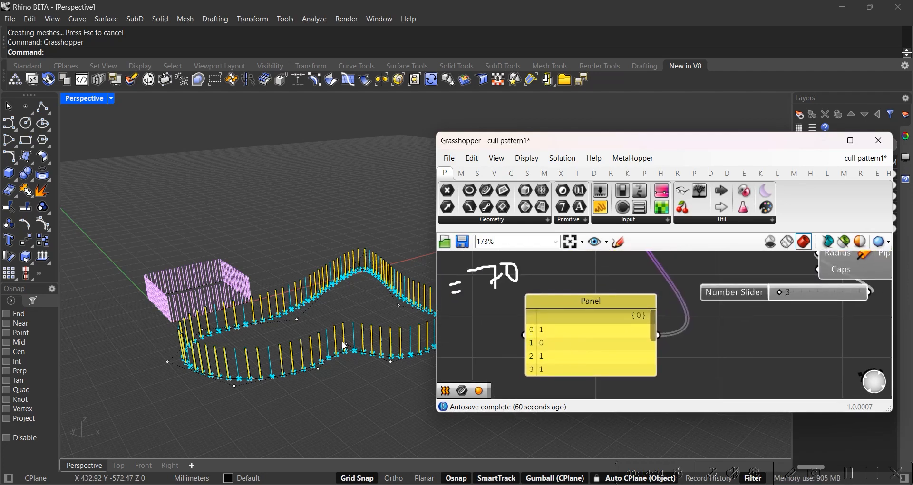
scroll(416, 351, up, 2)
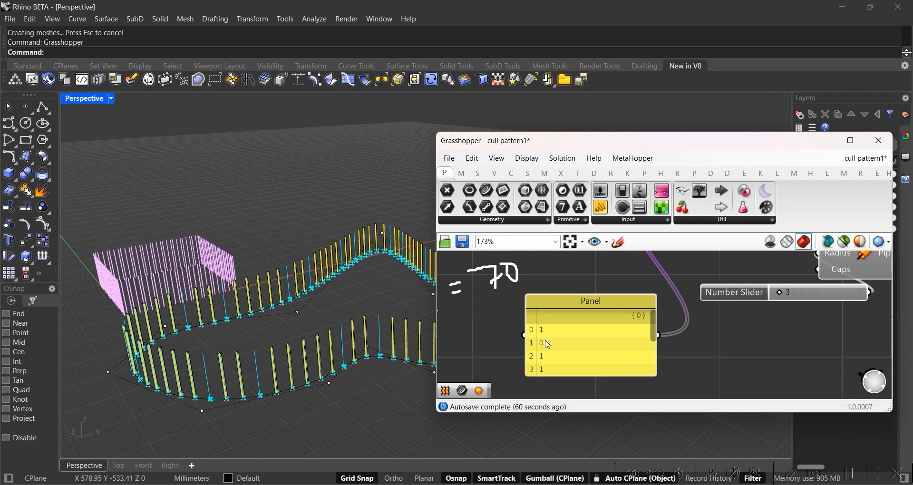
Move the pattern panel closer to the Cull Pattern component and highlight the kept lines again
scroll(642, 292, down, 5)
drag(598, 356, 598, 327)
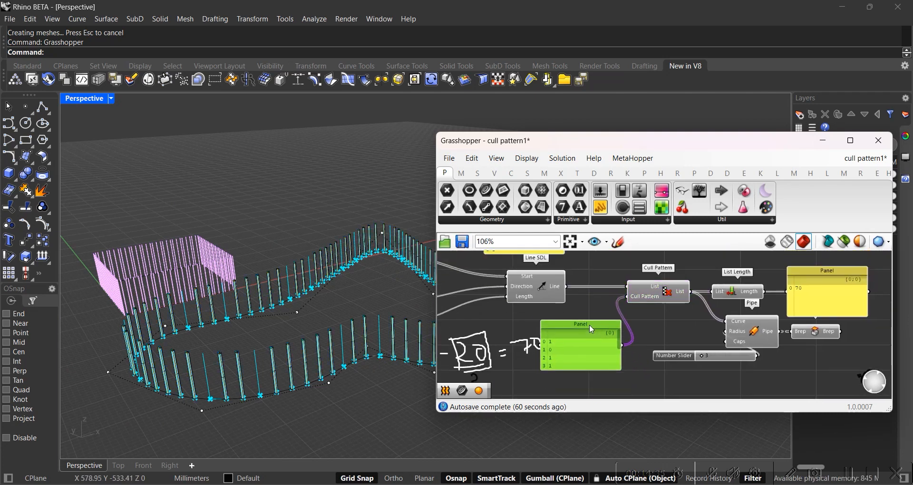
click(658, 292)
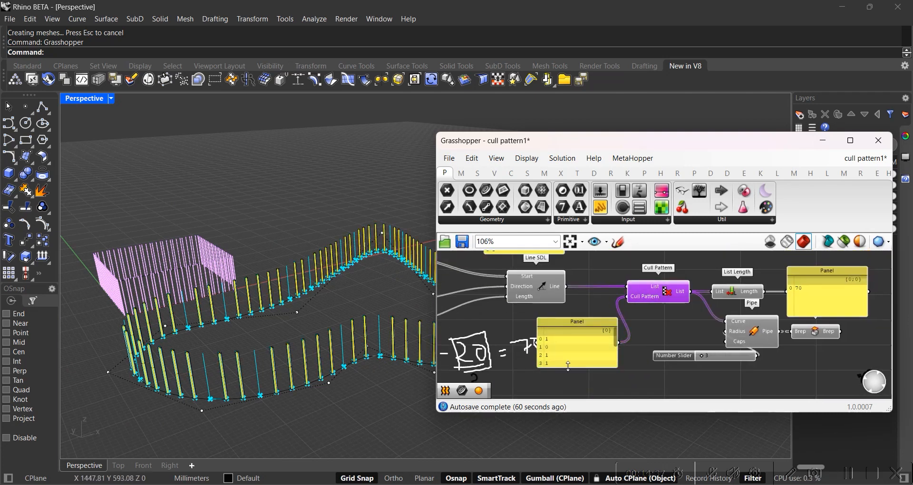
scroll(578, 353, up, 3)
right_drag(578, 354, 606, 321)
scroll(606, 321, down, 4)
Draw a long flat rectangle beside the green axis, clear of the existing vertical pipes, and select it
right_drag(186, 327, 104, 320)
scroll(153, 305, down, 5)
right_drag(222, 287, 260, 342)
right_drag(234, 273, 143, 171)
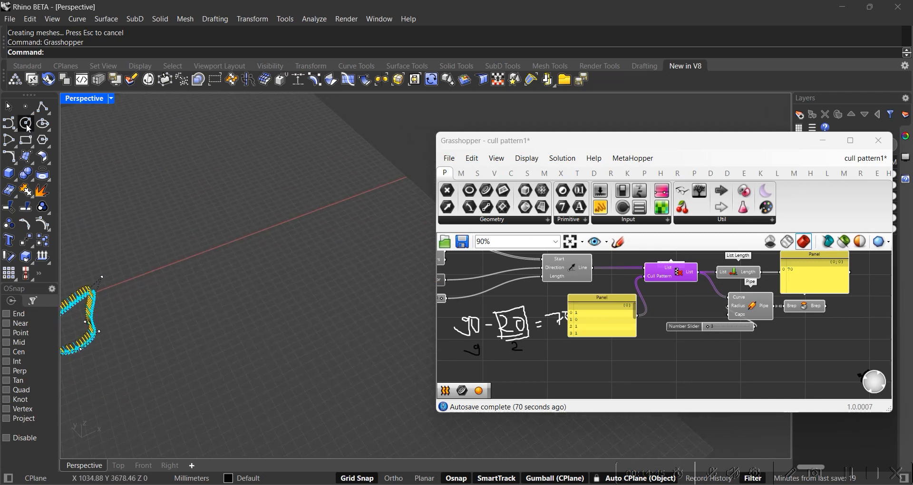
click(43, 107)
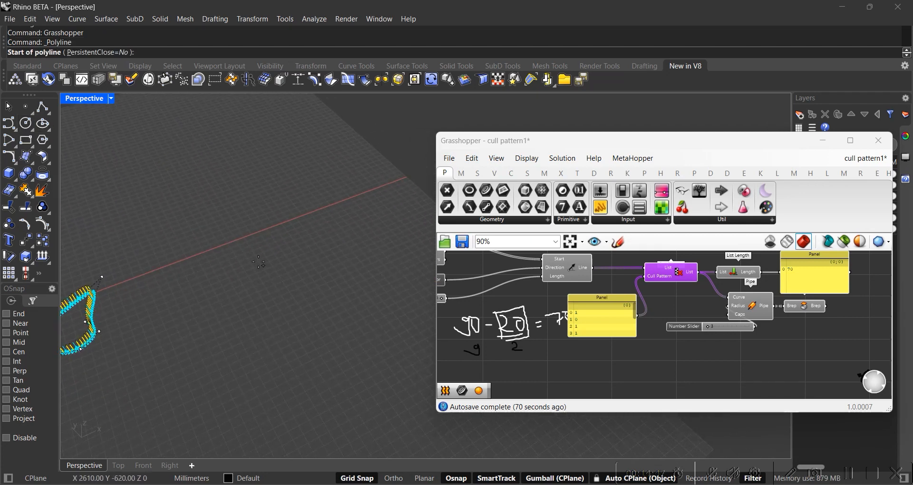
shift+right_drag(115, 295, 247, 242)
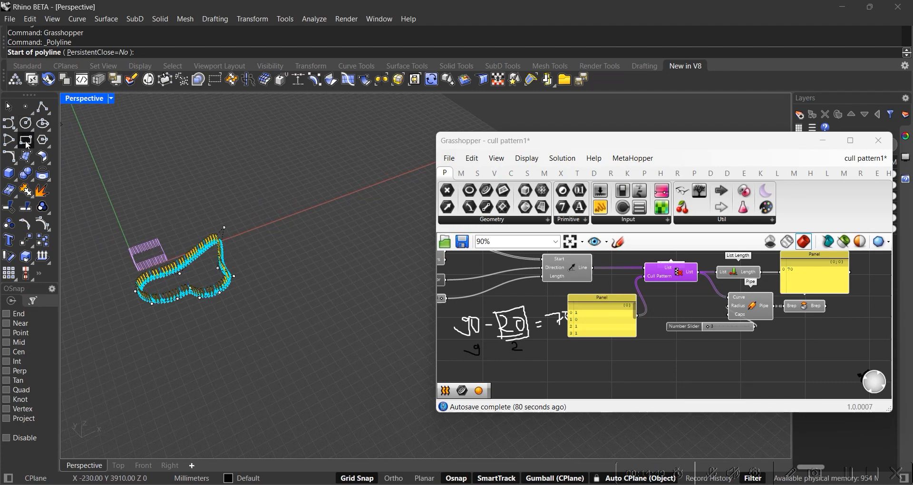
click(25, 140)
scroll(115, 195, up, 5)
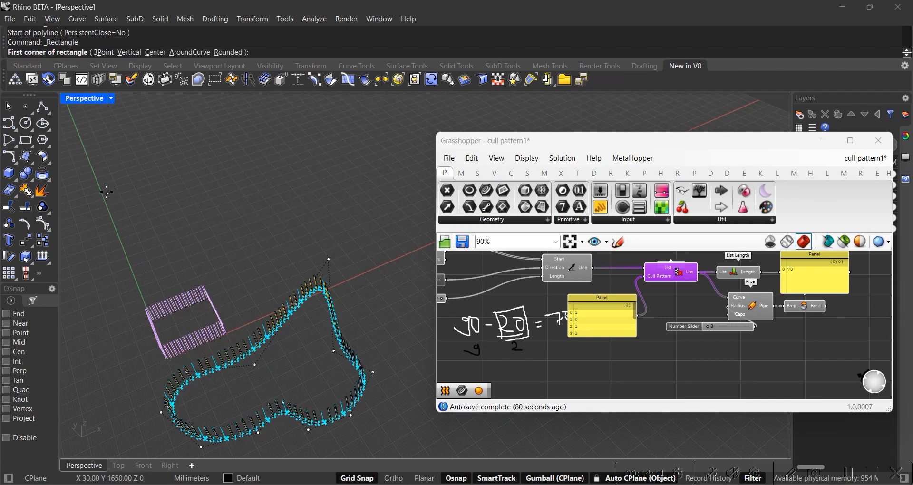
scroll(156, 269, up, 5)
scroll(88, 284, up, 5)
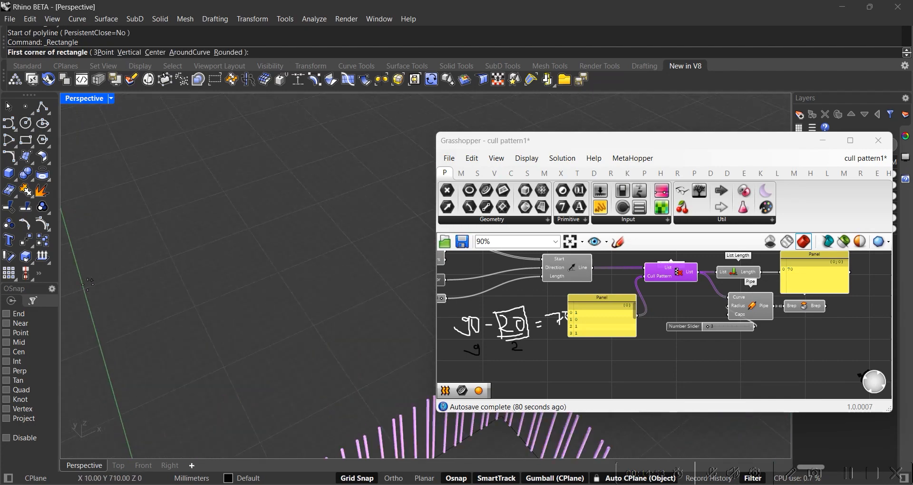
click(83, 288)
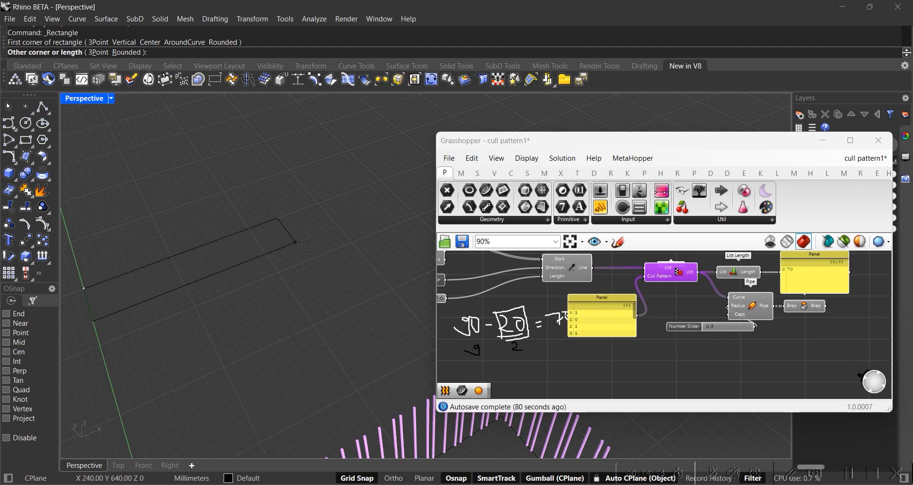
click(351, 243)
click(236, 236)
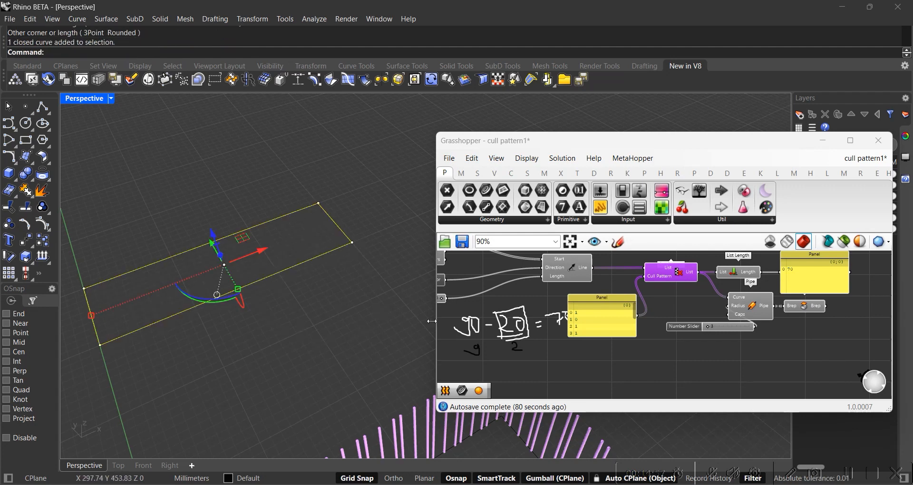
right_drag(542, 358, 612, 339)
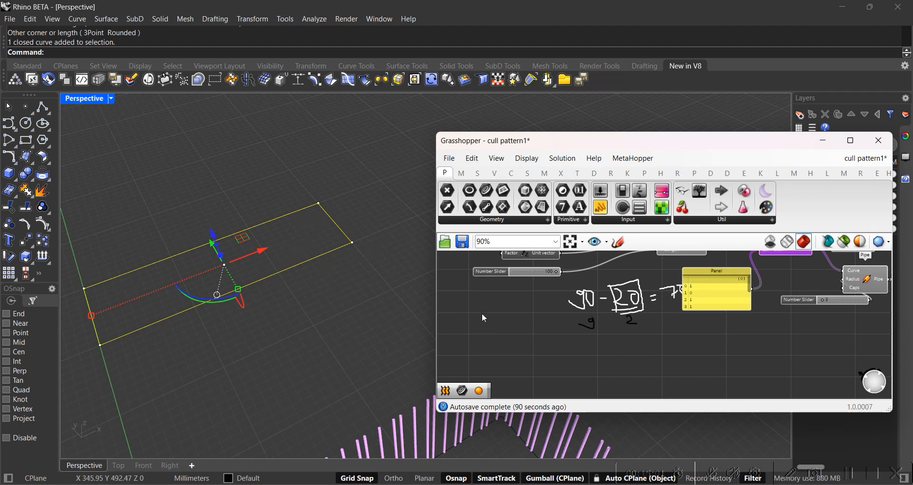
scroll(484, 317, up, 2)
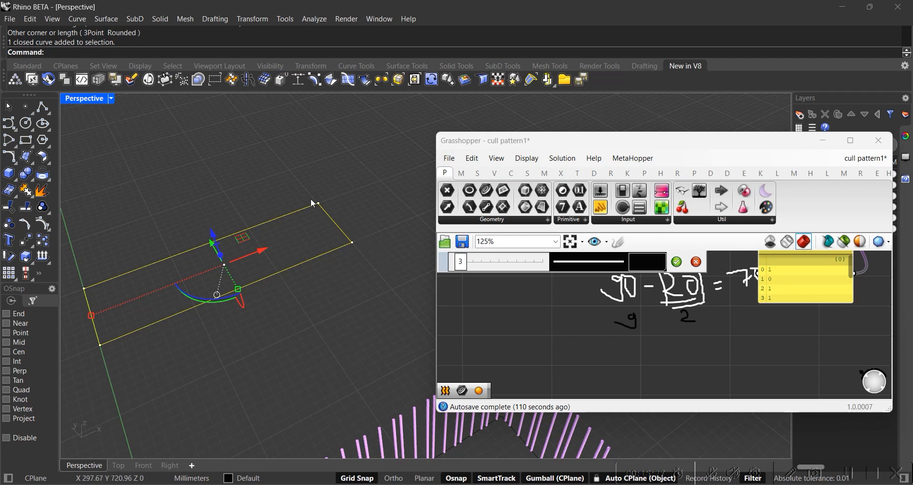
scroll(591, 316, down, 4)
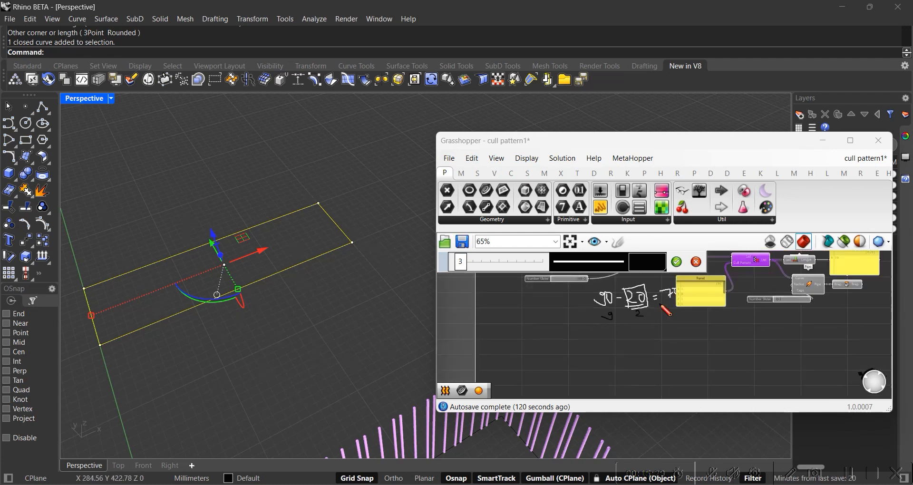
right_click(592, 310)
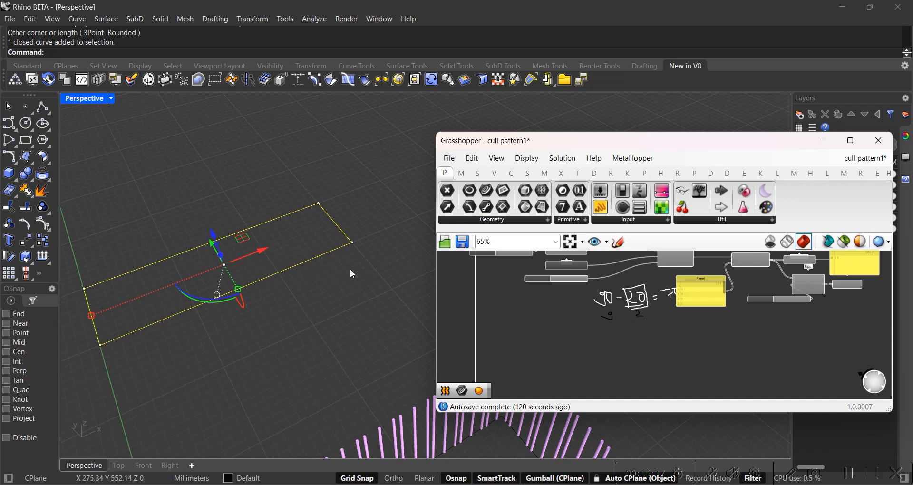
Examine the Cull Pattern definition and compare the pink rectangular pipe array with the culled lines along the curve
scroll(685, 343, up, 2)
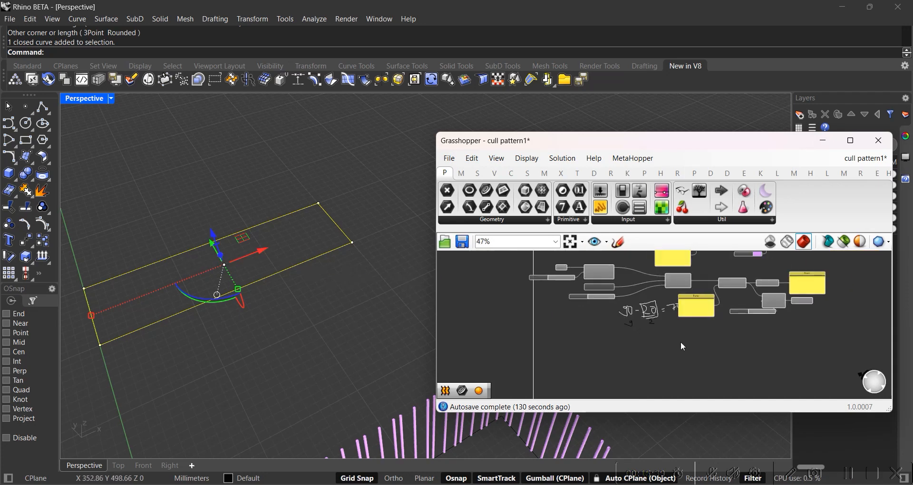
right_drag(649, 328, 514, 396)
right_drag(574, 359, 644, 323)
scroll(322, 259, down, 9)
right_drag(319, 316, 338, 281)
scroll(343, 295, down, 2)
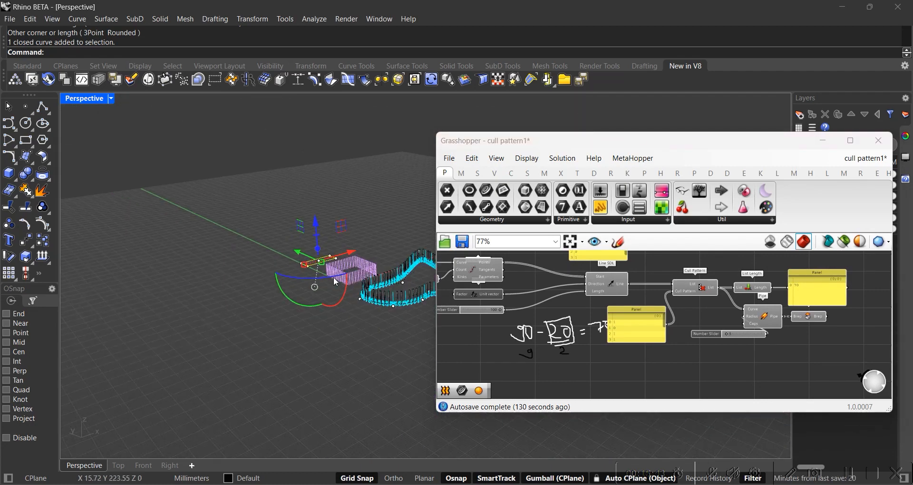
scroll(314, 292, up, 4)
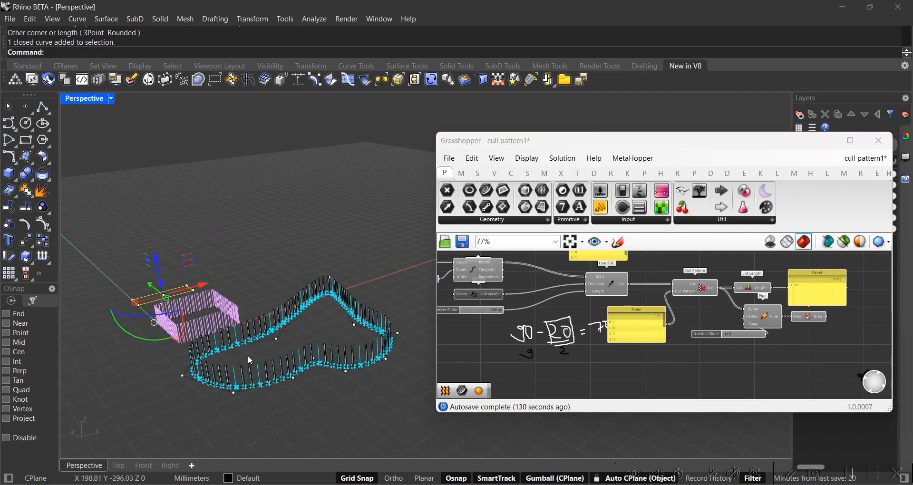
scroll(251, 347, up, 3)
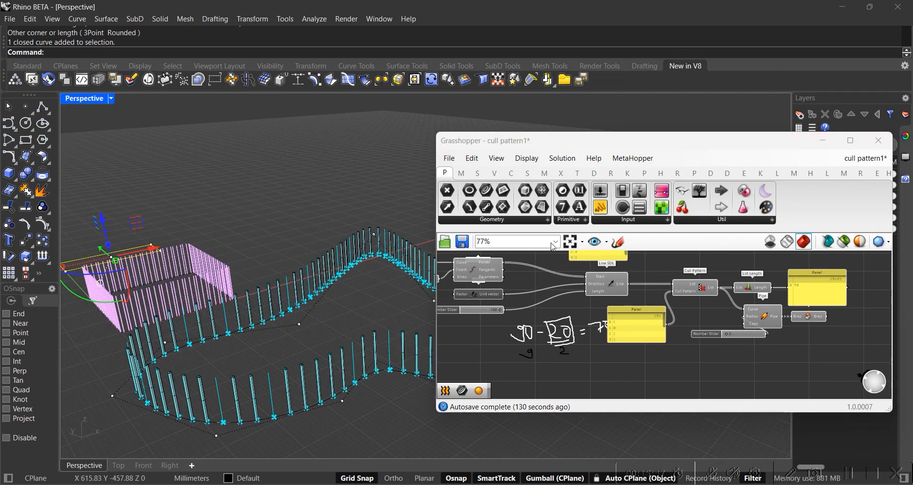
scroll(241, 249, down, 3)
right_drag(258, 246, 276, 248)
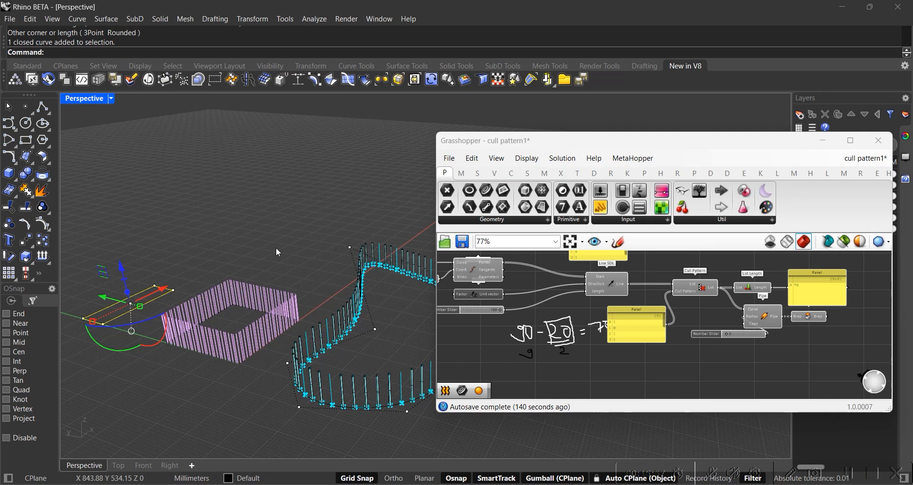
Deselect the rectangle and inspect the gaps between the pipes along the closed curve from several angles
click(279, 252)
right_drag(278, 251, 388, 260)
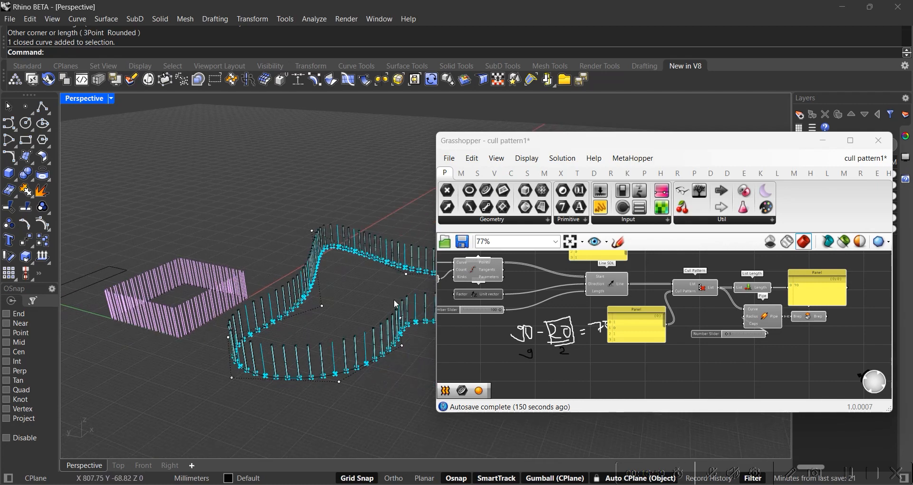
right_drag(378, 338, 322, 267)
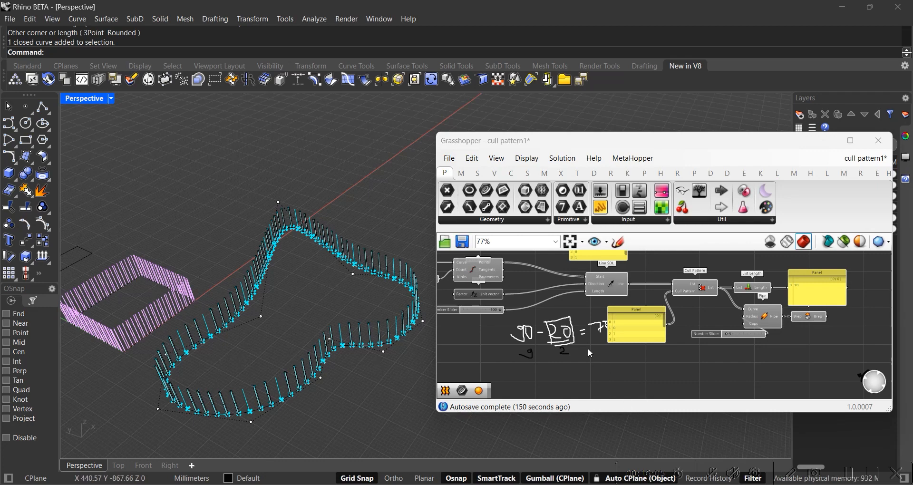
ctrl+right_drag(300, 293, 304, 236)
scroll(285, 192, down, 5)
scroll(285, 192, up, 3)
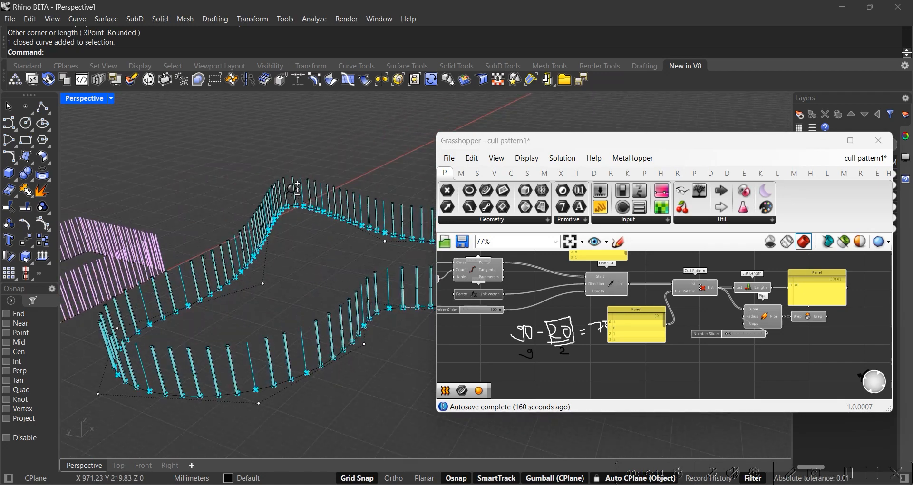